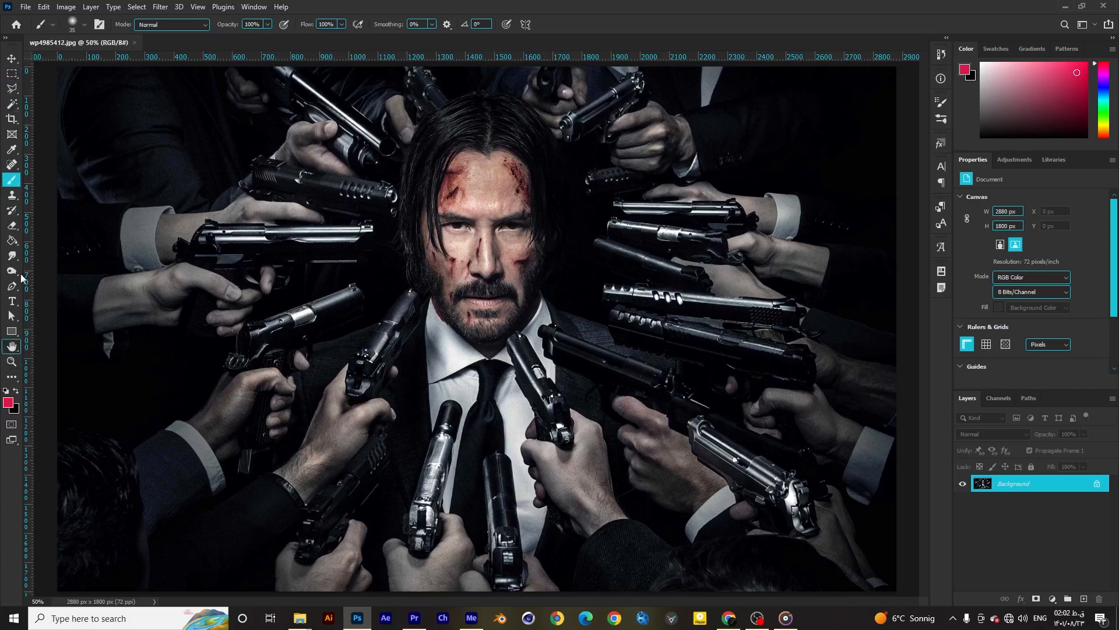
Unlock the background by moving the photo with the Move tool to about X -150 px, Y 30 px
click(11, 59)
drag(575, 357, 516, 320)
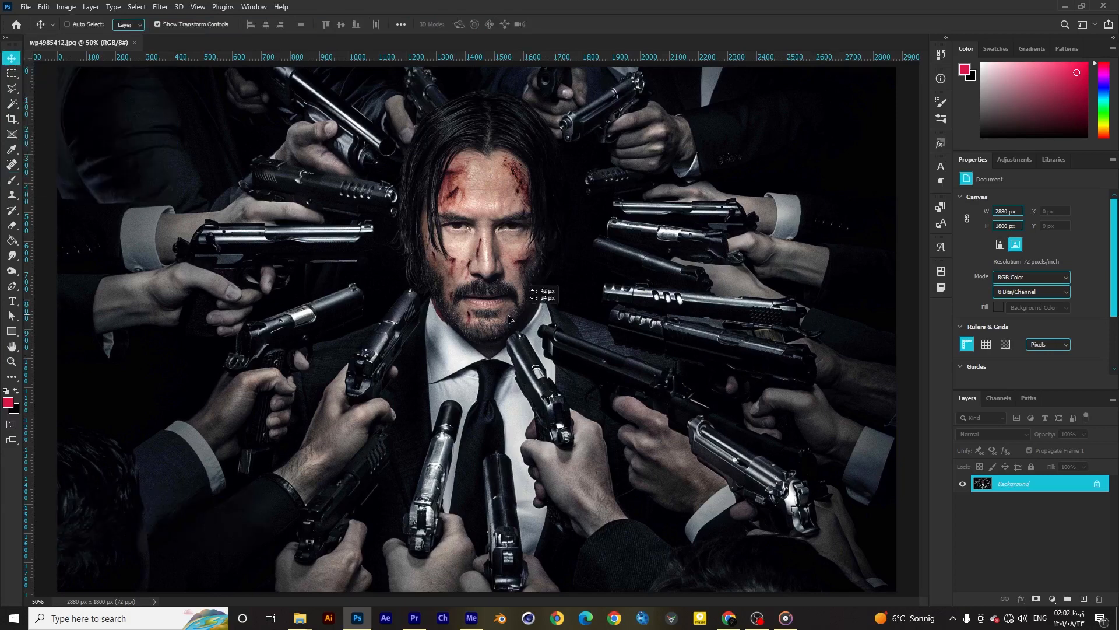
click(573, 261)
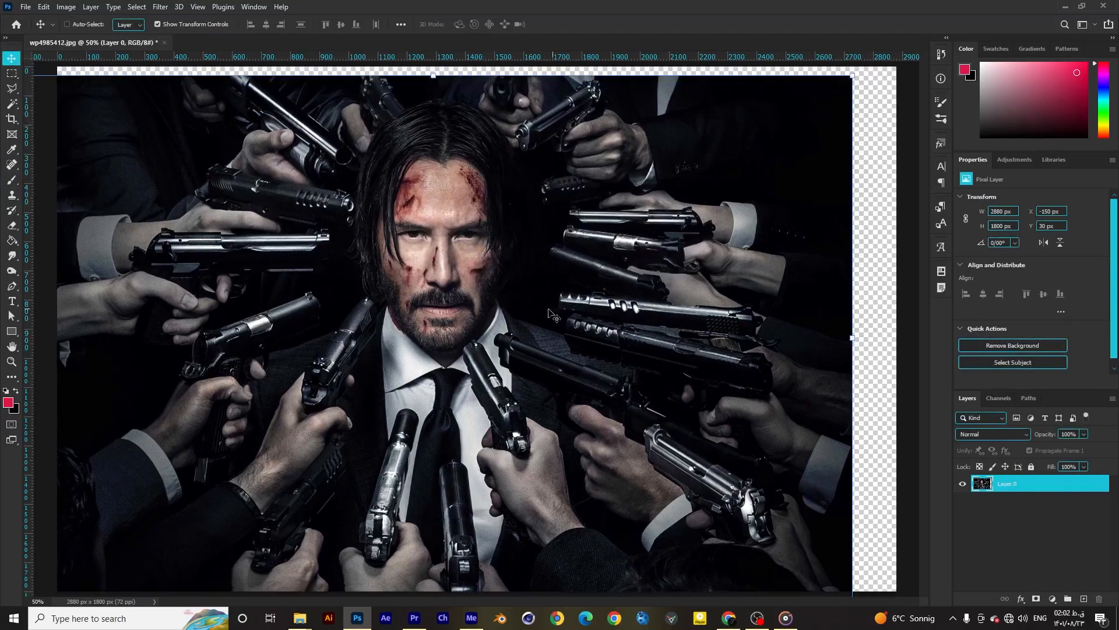
drag(573, 261, 507, 266)
key(ctrl+z)
Shift the photo layer to about X 344 px, Y -54 px, undoing and redoing the move
drag(417, 252, 524, 215)
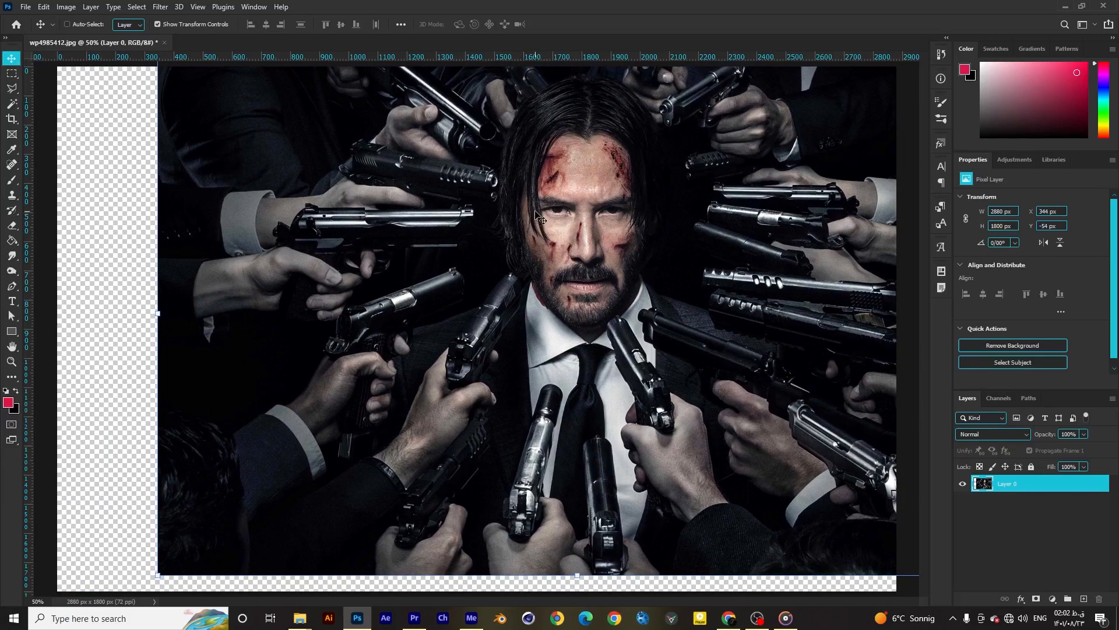
key(ctrl)
key(ctrl+z)
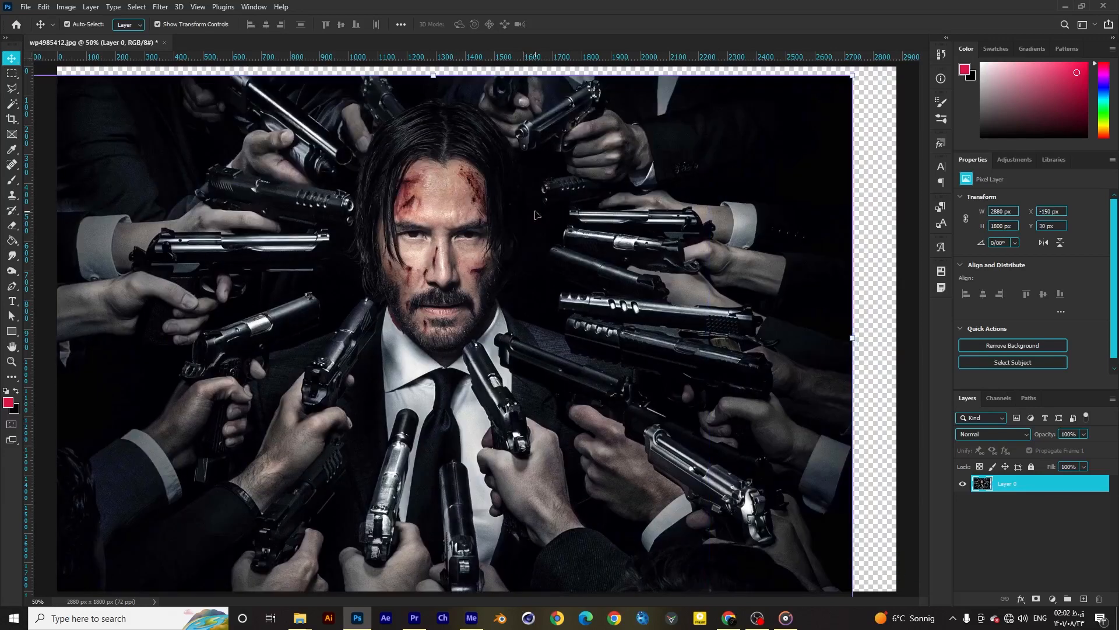
key(z)
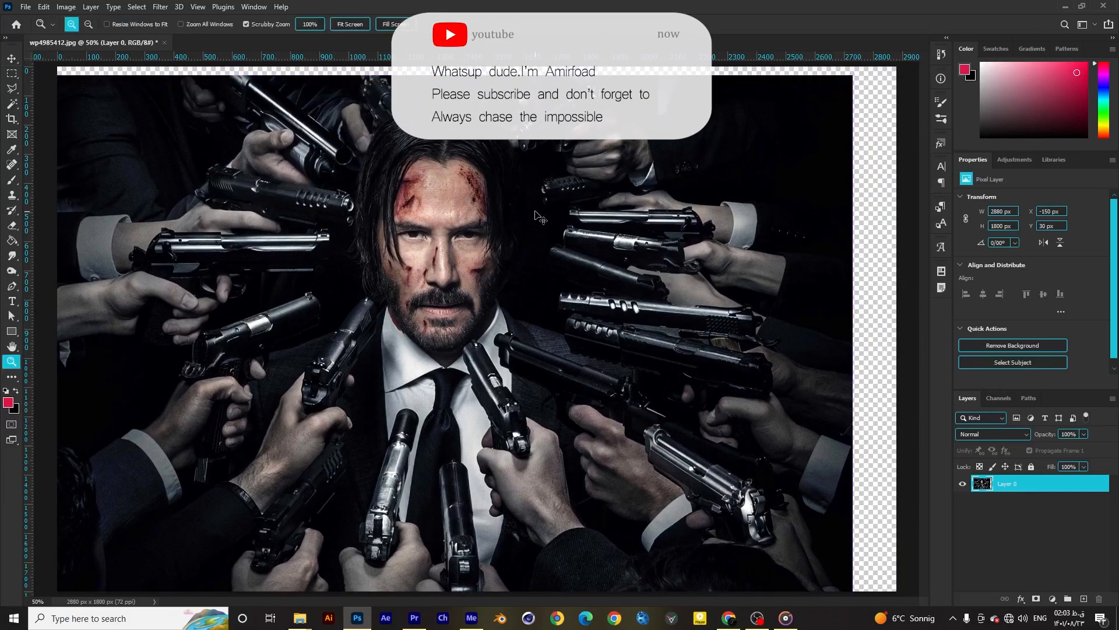
key(ctrl+shift+z)
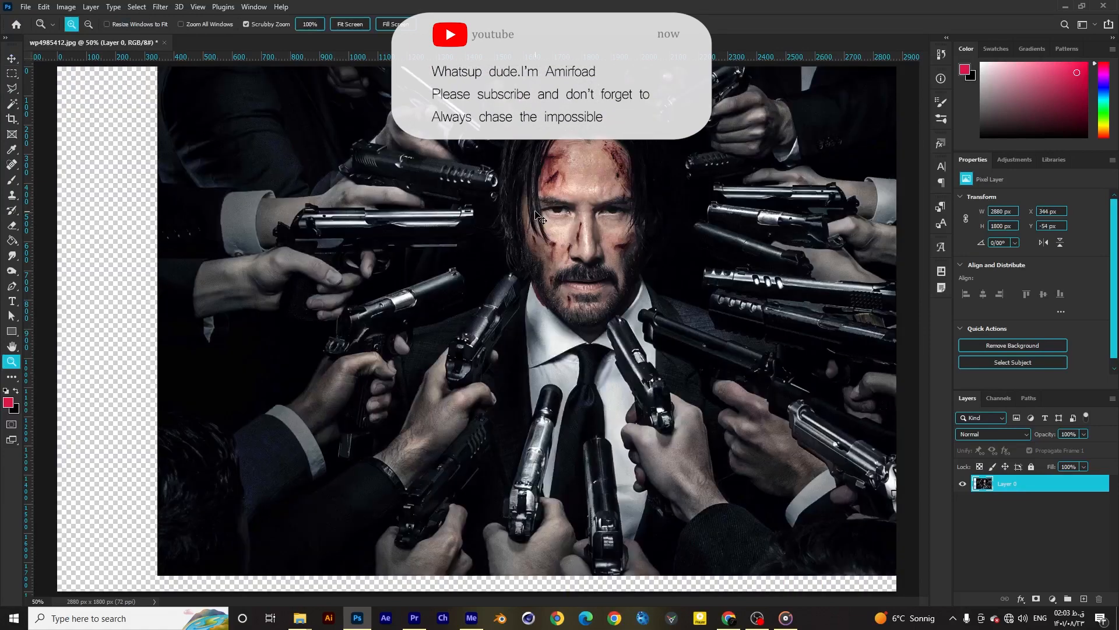
Return the photo layer to its original position on the canvas at X 0 px, Y 0 px
drag(590, 238, 455, 190)
key(v)
drag(441, 256, 369, 266)
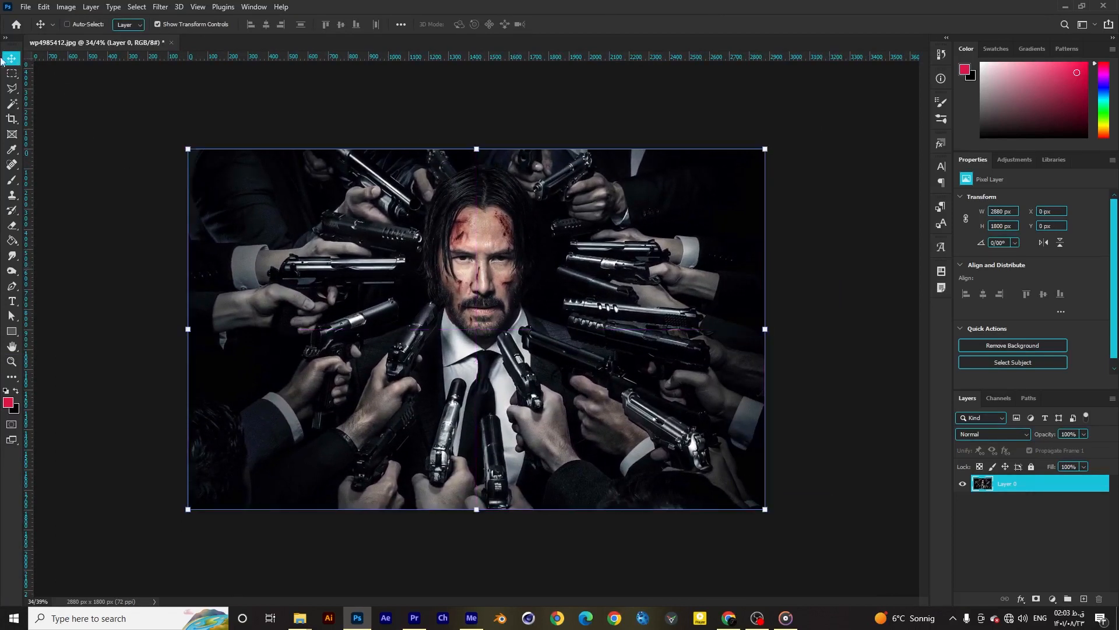
Draw a rectangular marquee selection of about 1014 × 1098 px around the man's head and shoulders
click(11, 74)
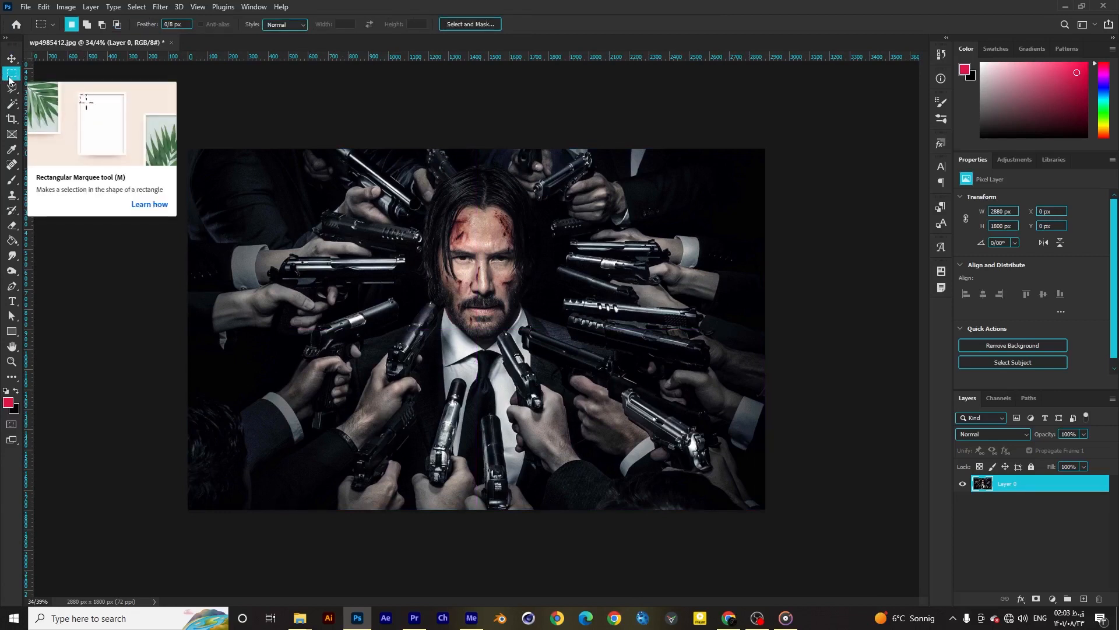
right_click(9, 79)
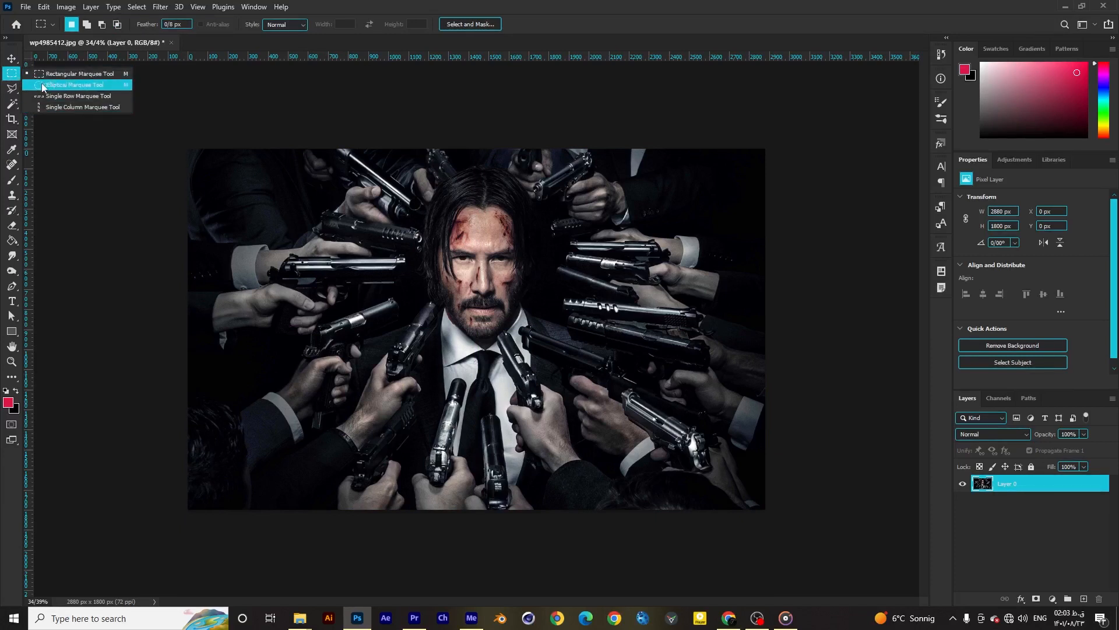
click(311, 179)
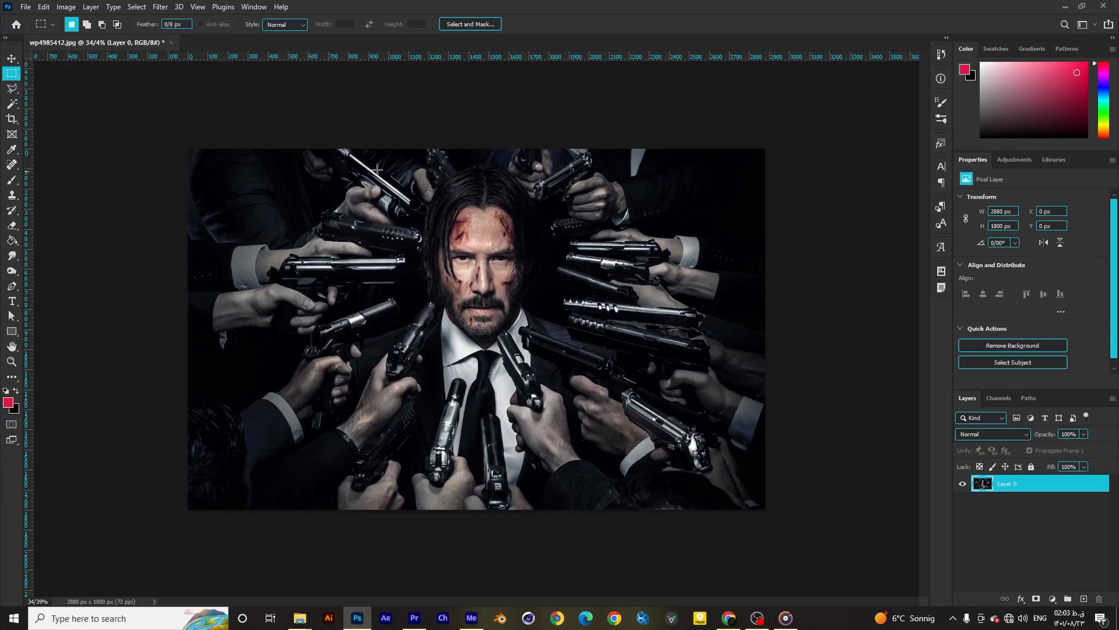
drag(383, 154, 585, 373)
Test the rectangular selection with a brush stroke across its edge and undo the stroke
click(12, 179)
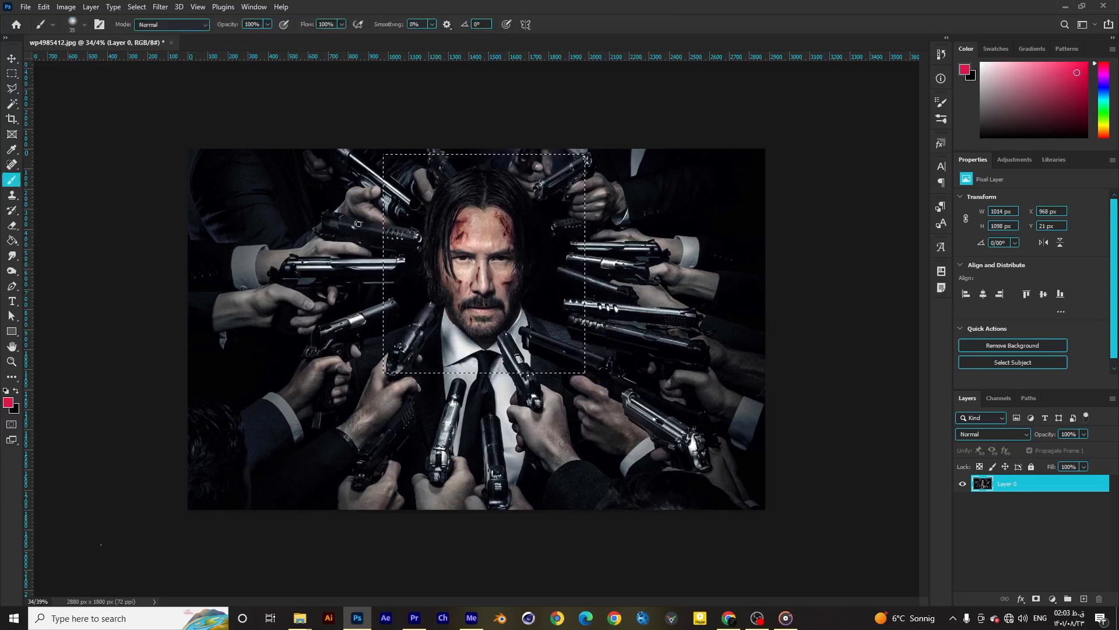
mouse_move(385, 201)
mouse_down()
mouse_move(535, 166)
mouse_move(580, 300)
mouse_move(513, 367)
mouse_move(385, 315)
mouse_move(583, 234)
mouse_move(376, 225)
mouse_up()
key(ctrl+z)
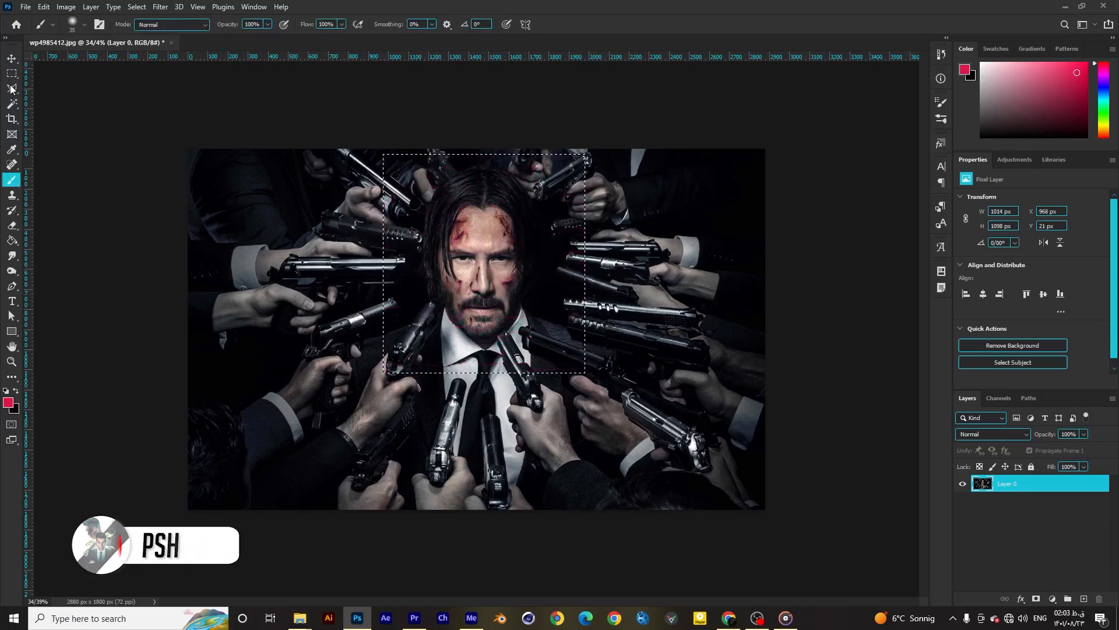
Try the lasso tool group, then clear the rectangular selection with the Rectangular Marquee tool
key(m)
drag(12, 88, 46, 90)
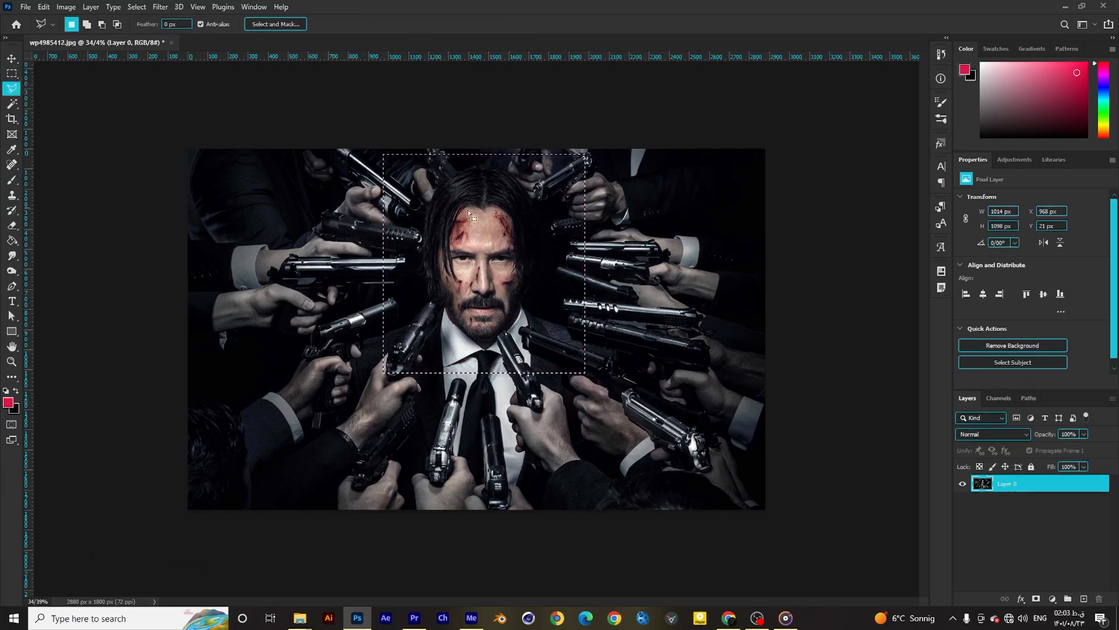
click(10, 75)
click(97, 96)
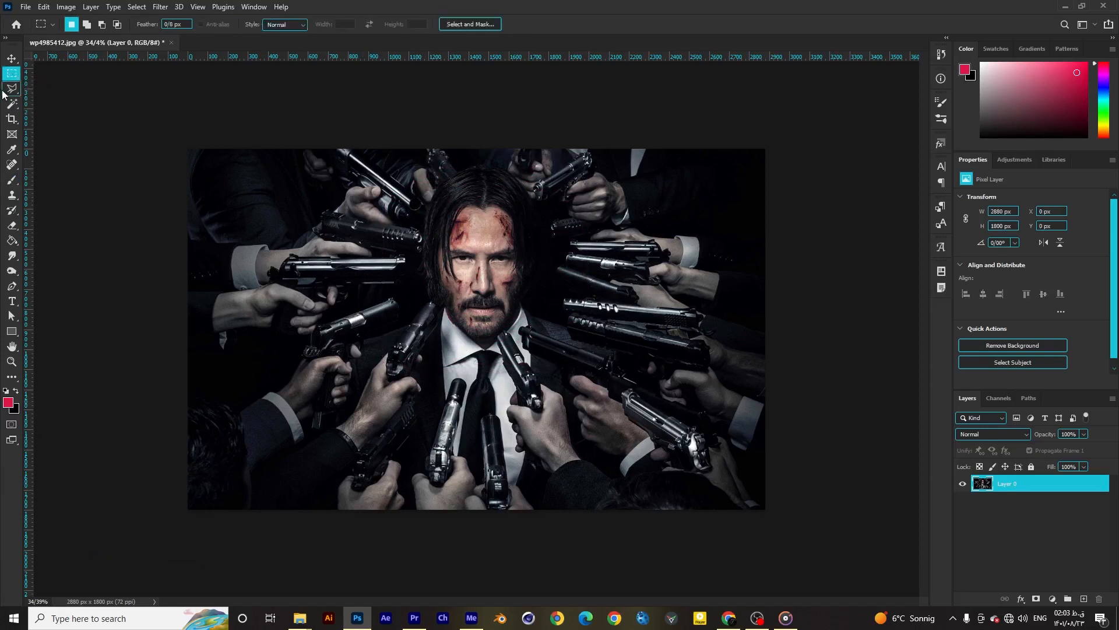
Outline the man's head and nearby hands with a closed Polygonal Lasso selection about 1250 px wide
click(8, 91)
click(560, 173)
click(397, 173)
click(420, 355)
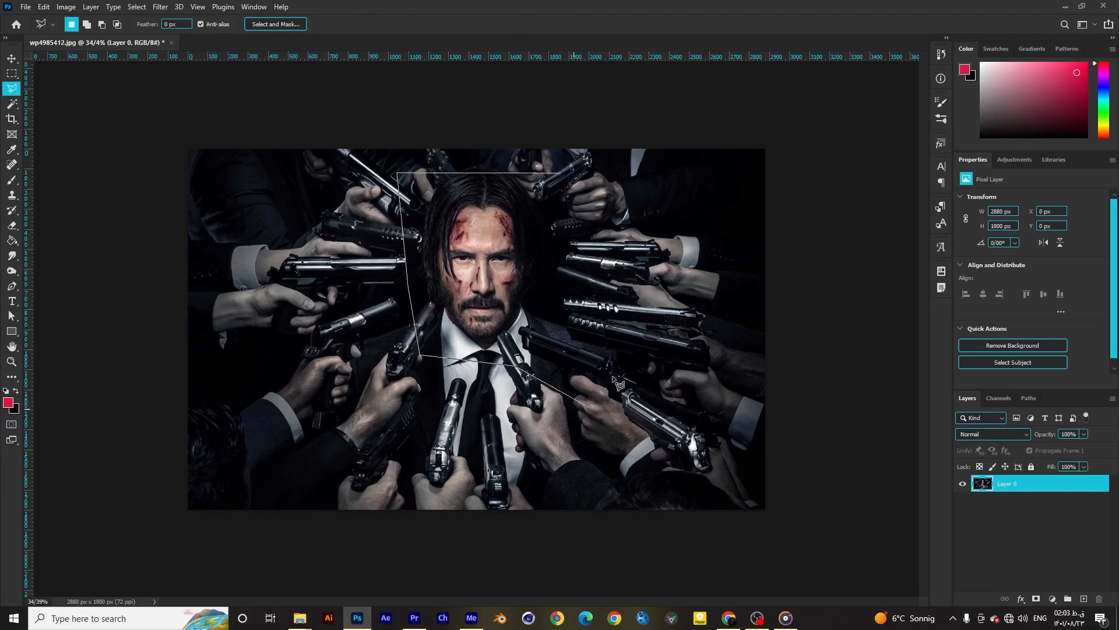
click(593, 401)
click(647, 301)
click(563, 180)
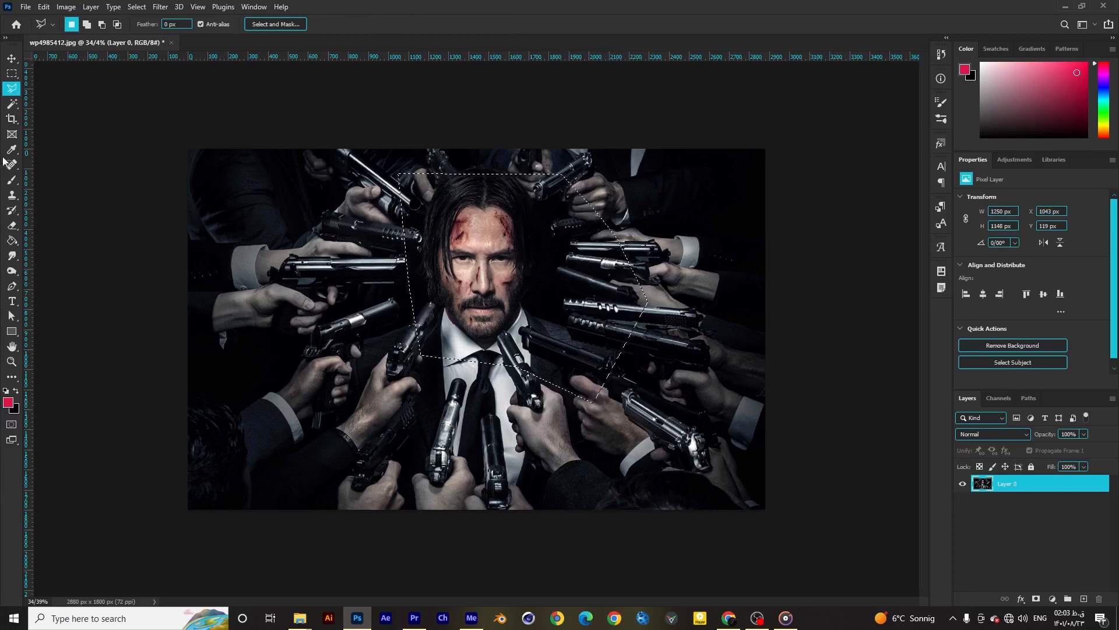
Paint a test brush stroke across the forehead inside the polygonal selection and undo it
click(9, 182)
drag(431, 223, 404, 216)
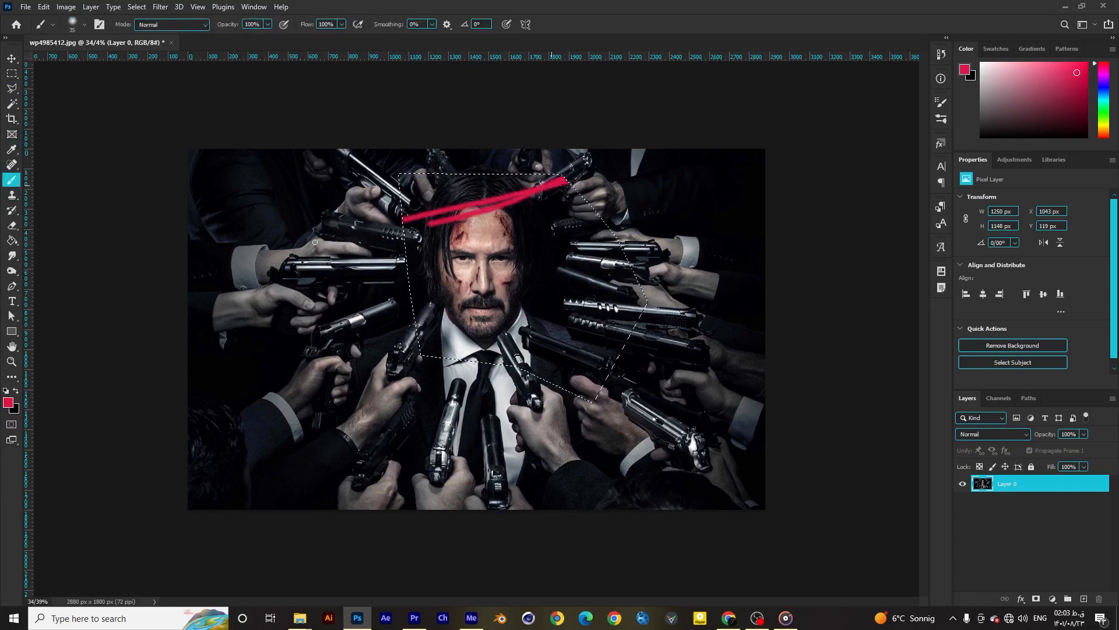
key(ctrl+z)
Switch from the Magic Wand to the Object Selection tool and clear the polygonal selection
click(12, 107)
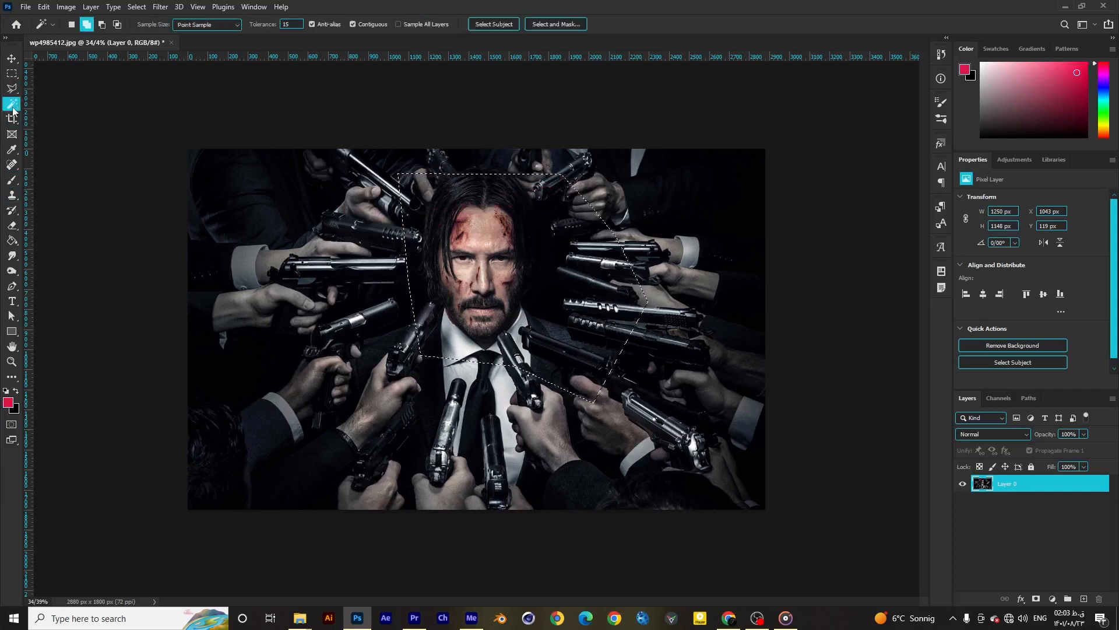
right_click(13, 107)
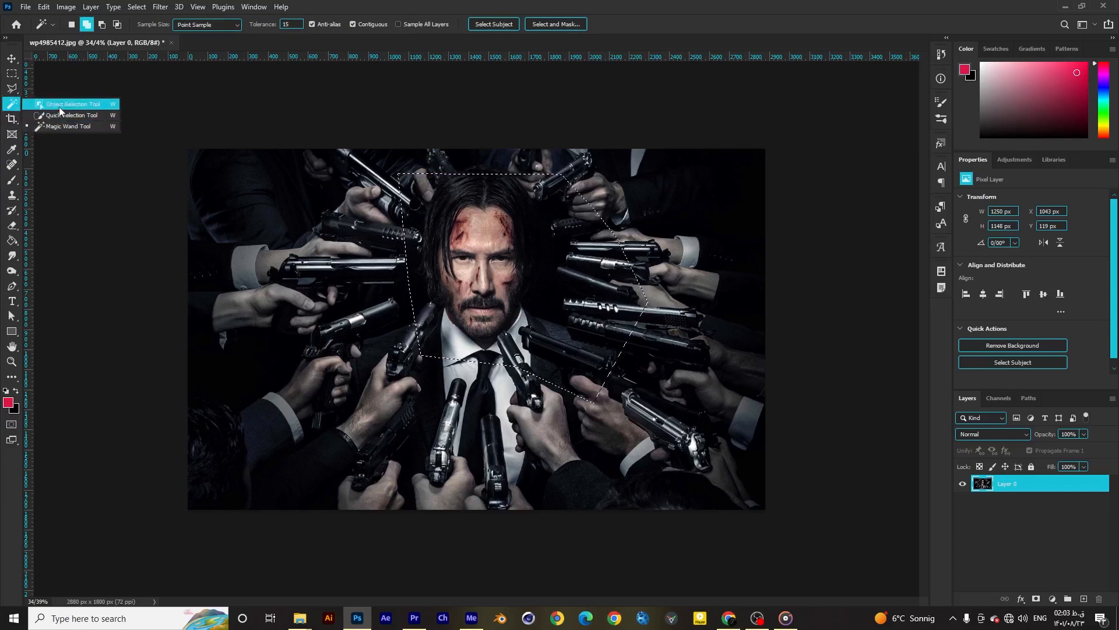
click(61, 106)
click(16, 74)
click(82, 108)
Select the man's head automatically with a rectangular Object Selection around it, then deselect it
click(11, 104)
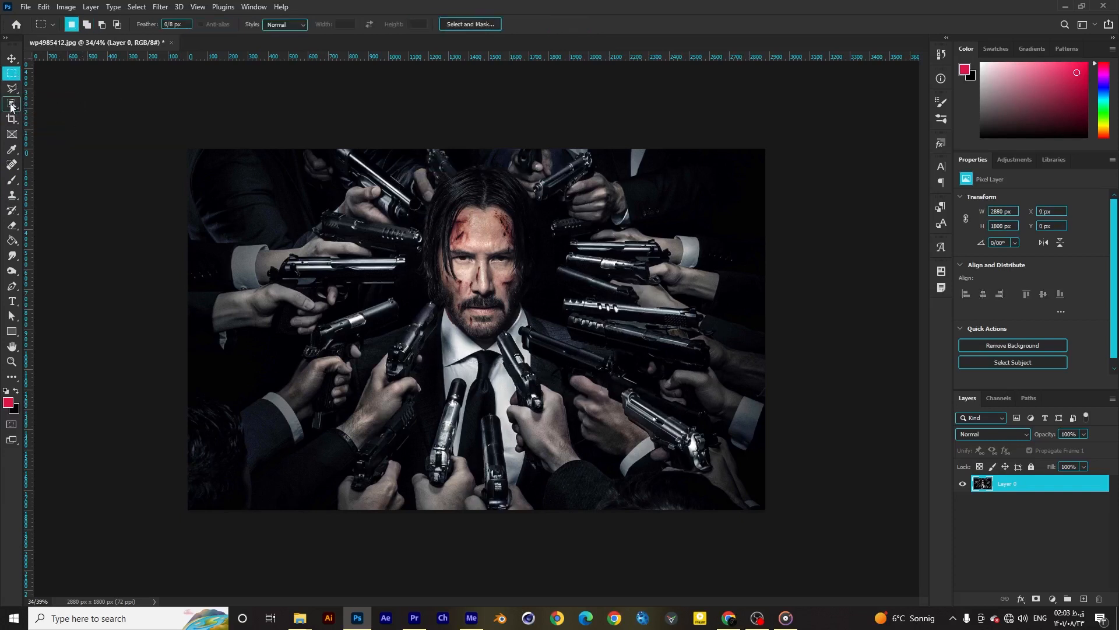
drag(563, 163, 401, 350)
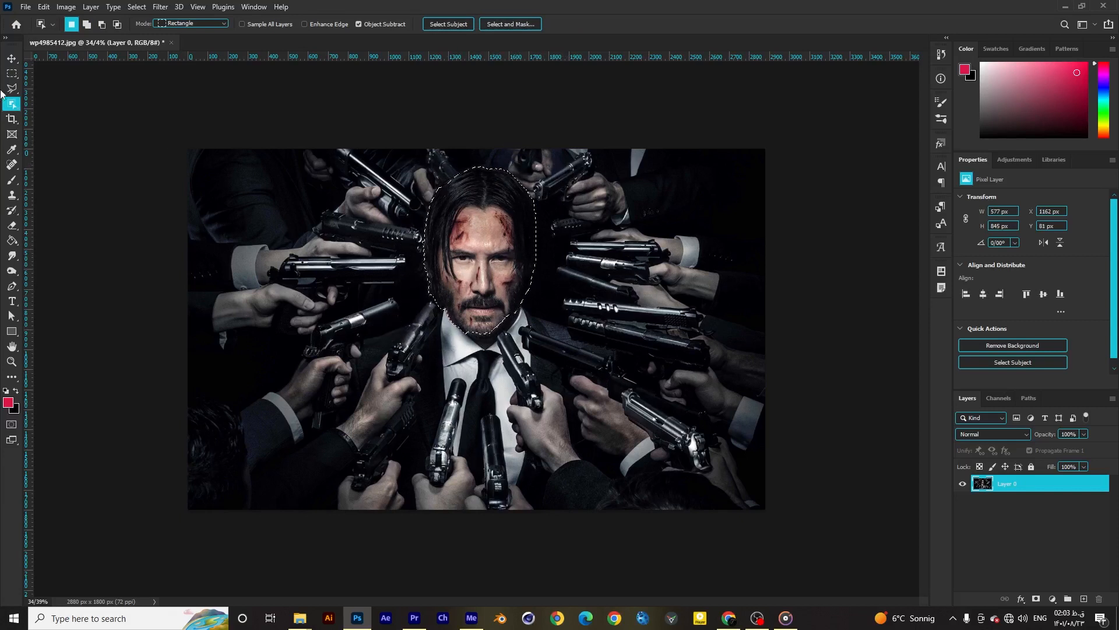
click(12, 73)
click(73, 139)
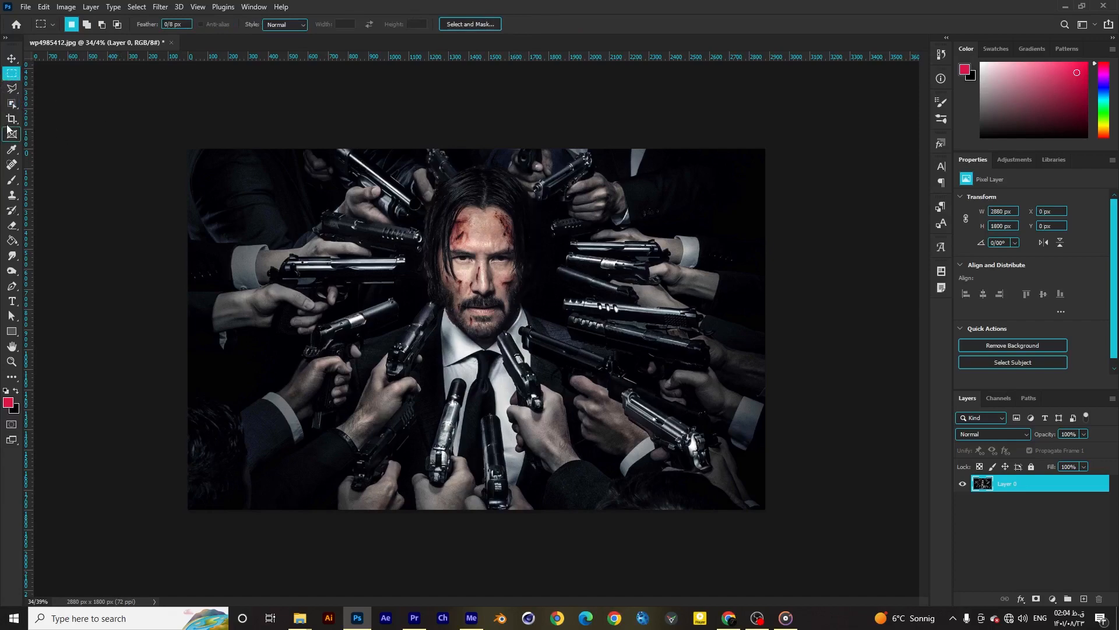
Start a 16:9 crop, shrink the crop box slightly and reposition the photo inside it
click(11, 120)
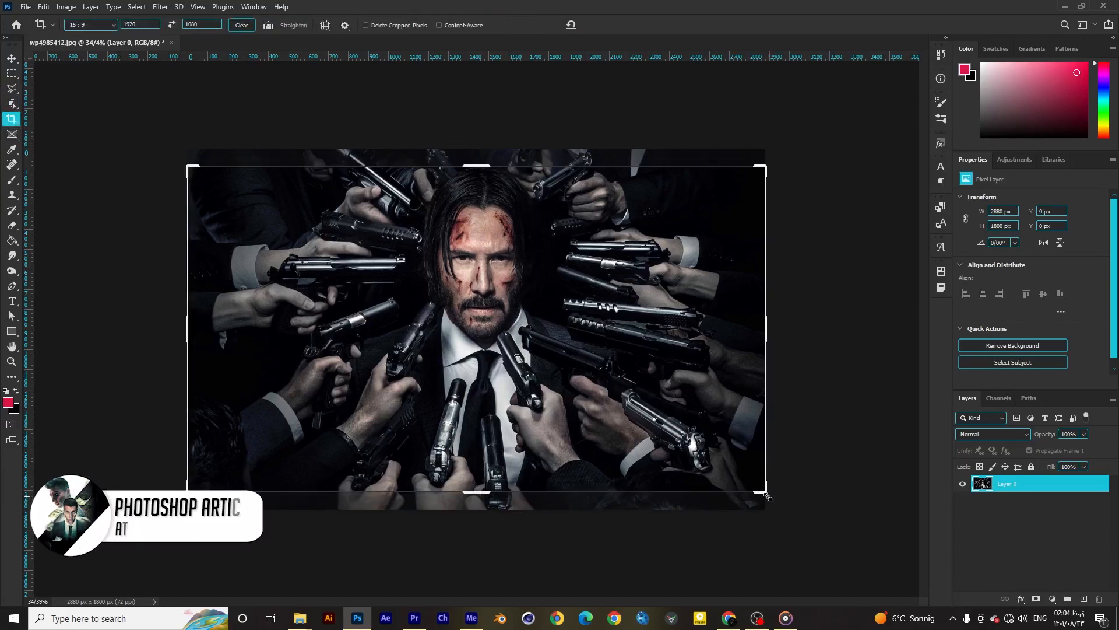
drag(768, 496, 735, 499)
drag(611, 437, 601, 443)
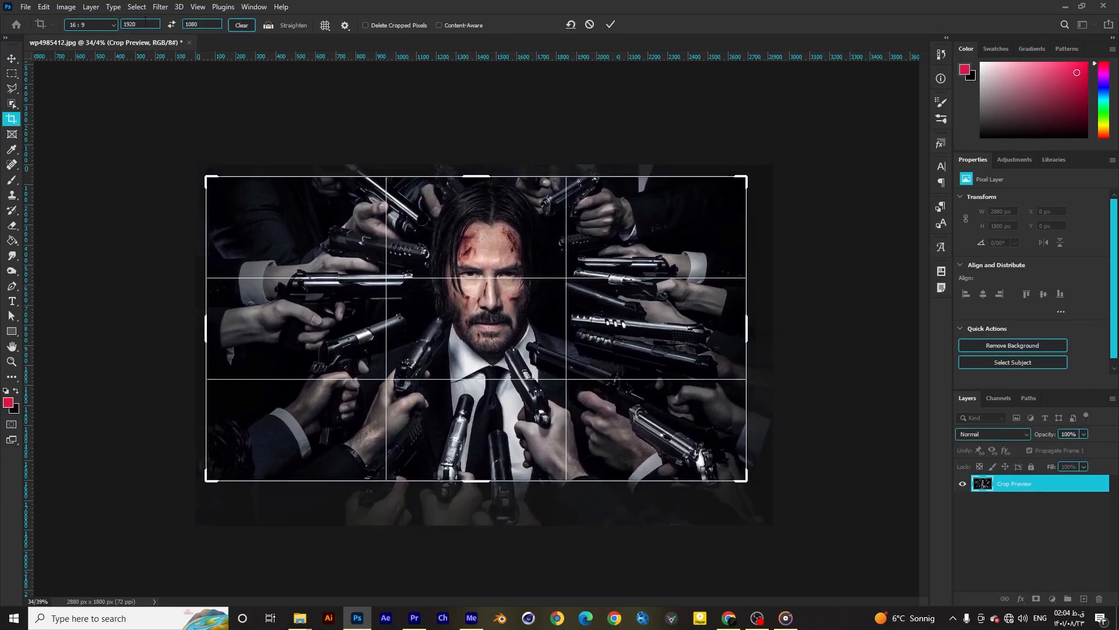
Try the 2:3 (4:6) crop ratio and set the crop preset back to 16:9
click(97, 25)
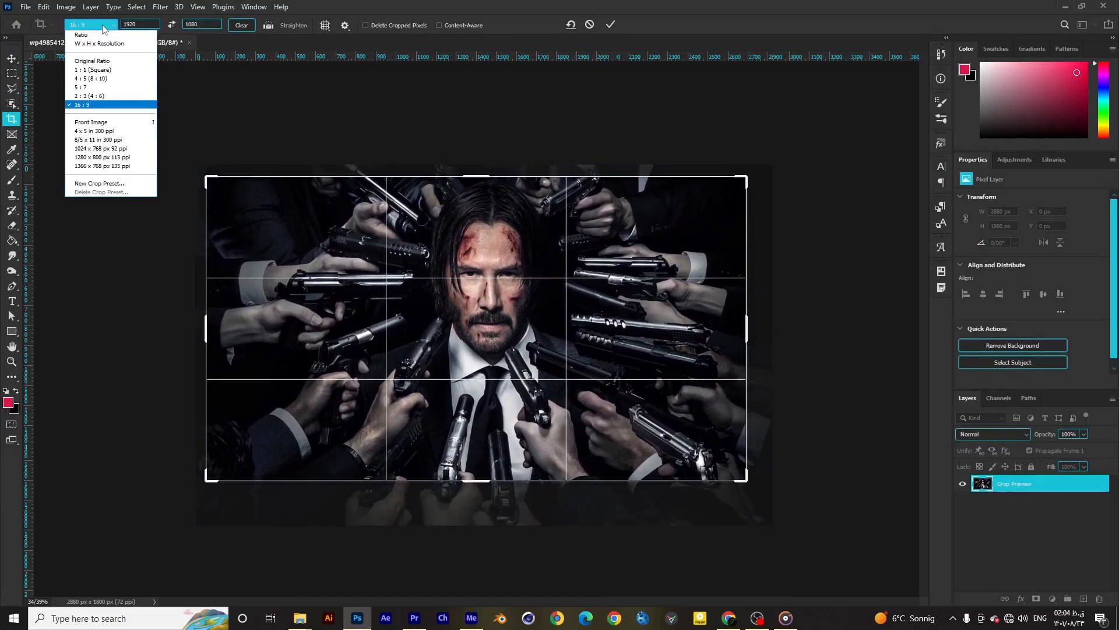
click(89, 97)
click(113, 25)
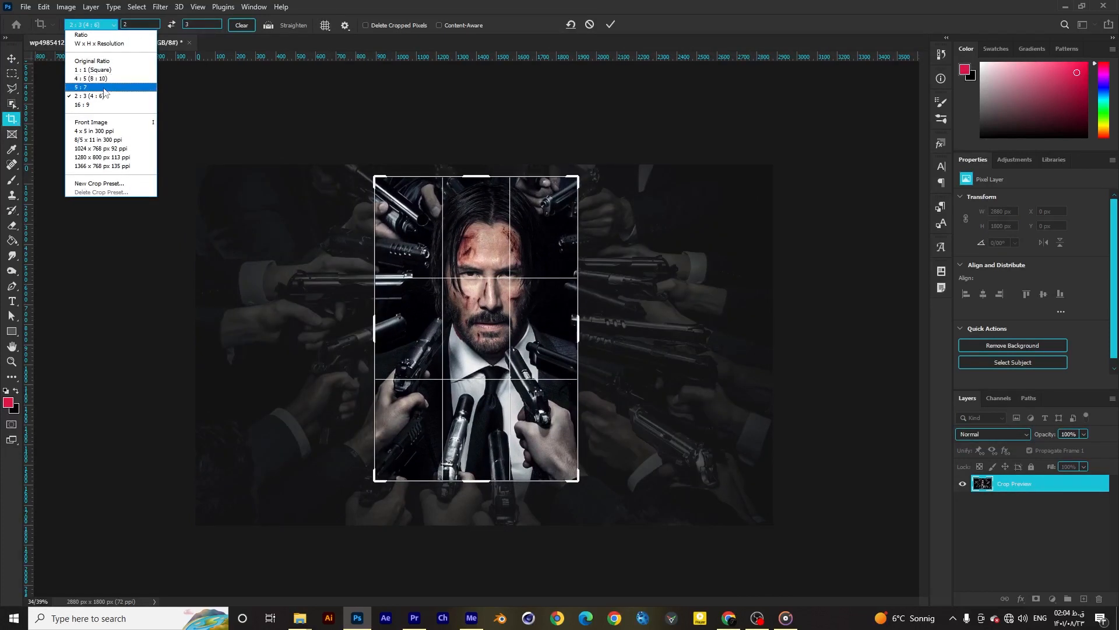
click(94, 106)
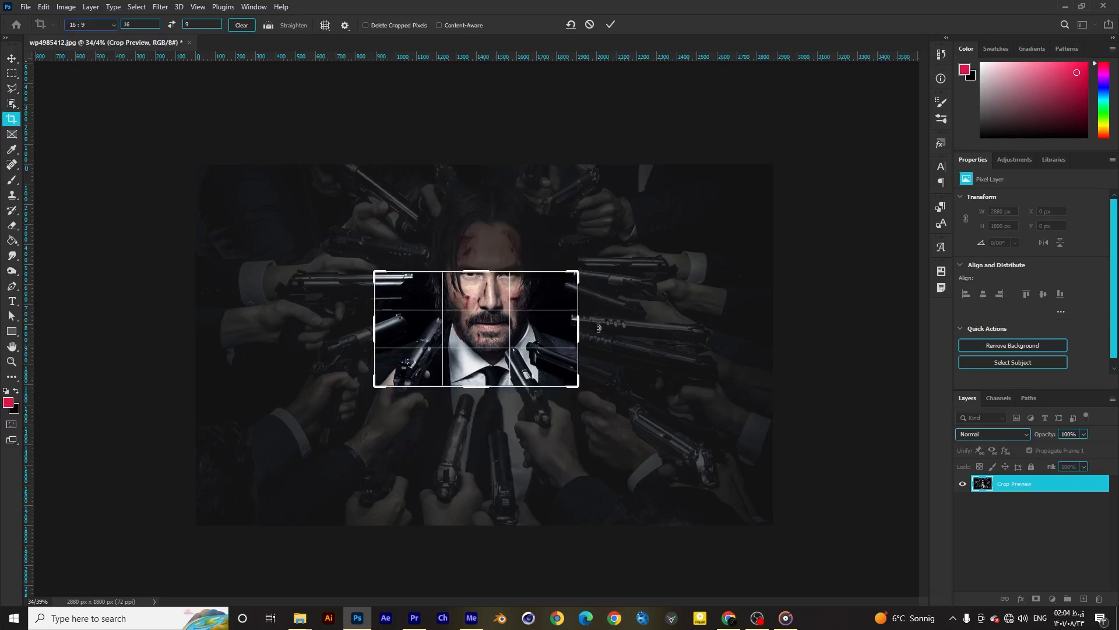
Enlarge the 16:9 crop box, centre the man's face in it and apply the crop at about 2504 × 1409 px
click(579, 329)
key(ctrl+z)
drag(579, 334, 723, 332)
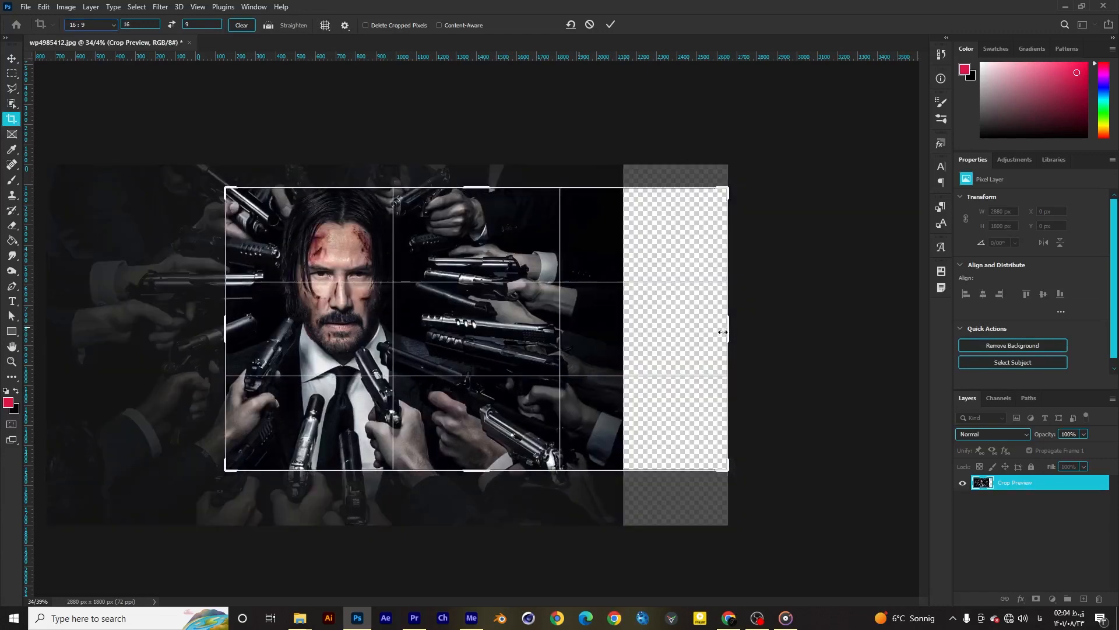
drag(499, 358, 634, 373)
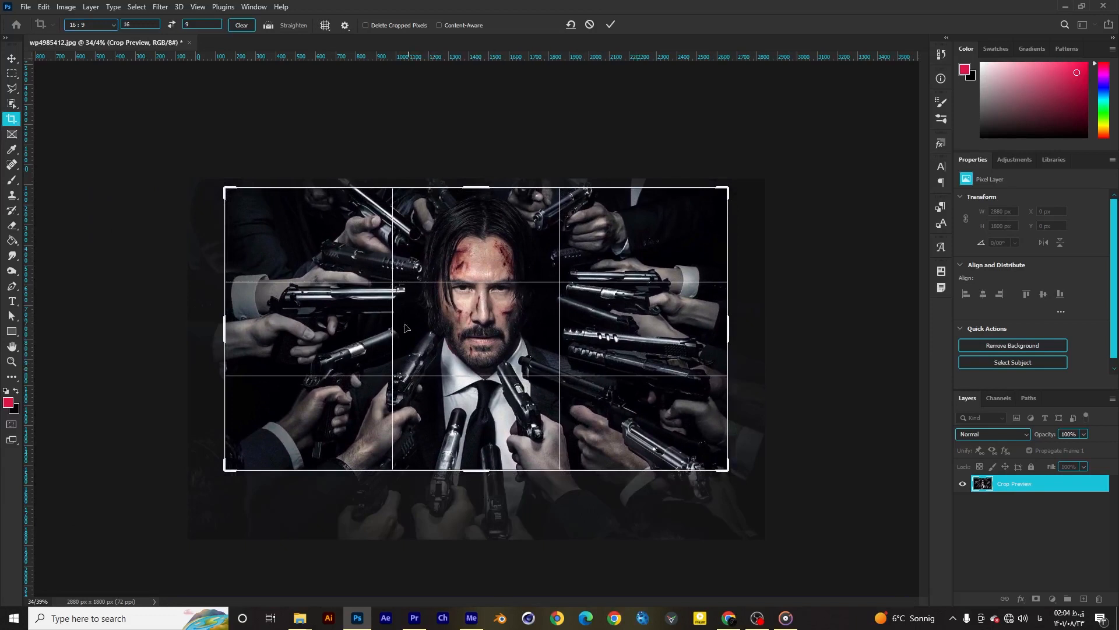
key(Return)
Draw a large elliptical frame around the man's head and chest with the Frame tool, masking the photo inside it
click(12, 73)
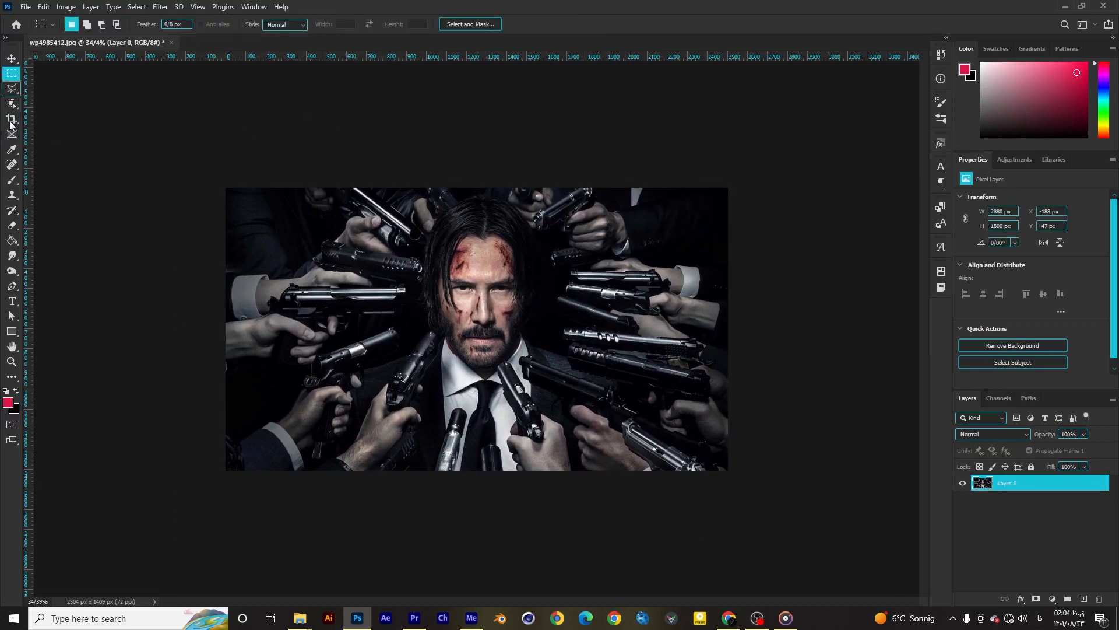
click(12, 150)
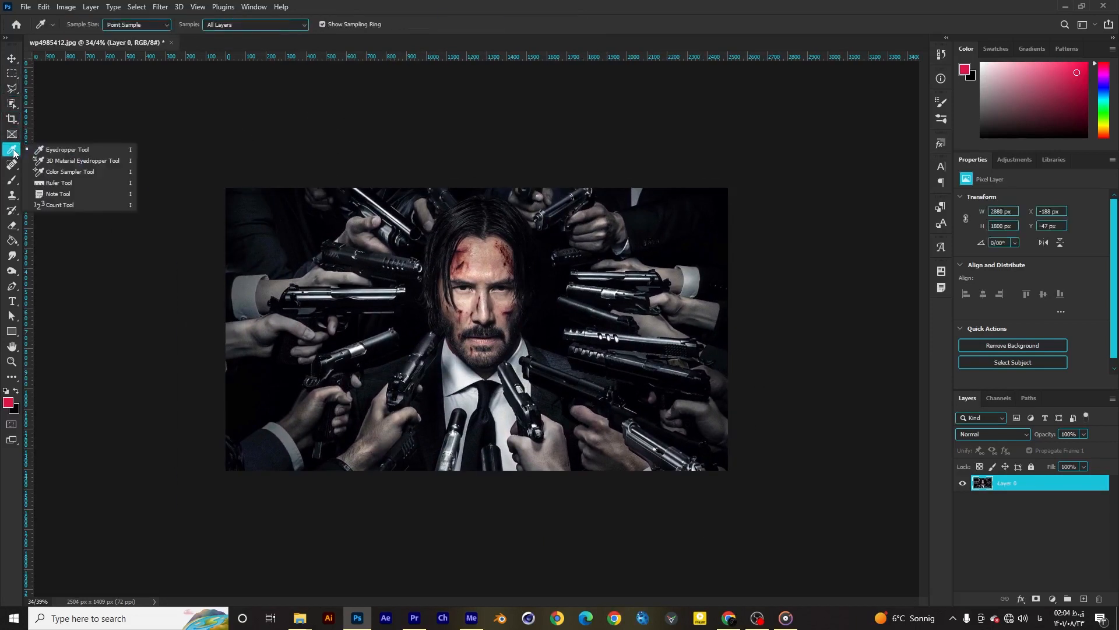
click(12, 136)
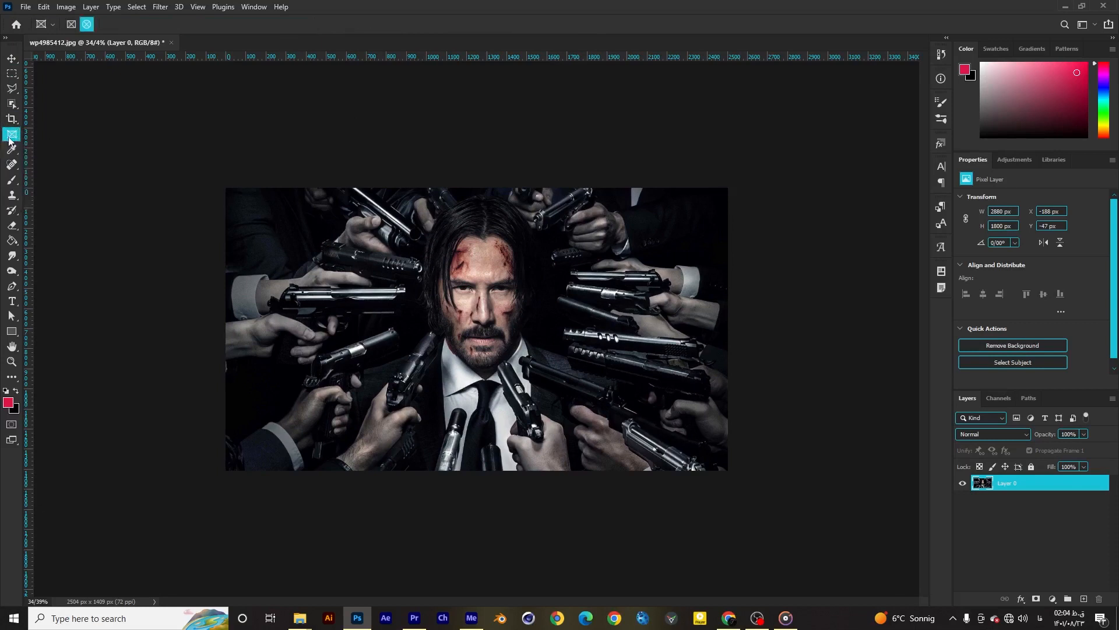
click(12, 73)
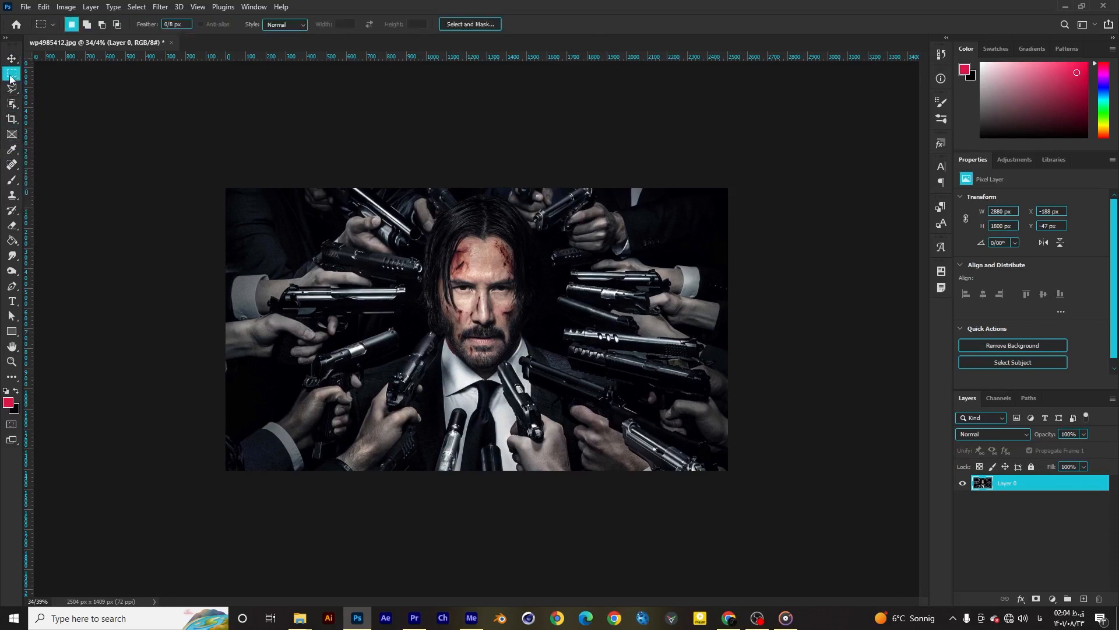
click(12, 135)
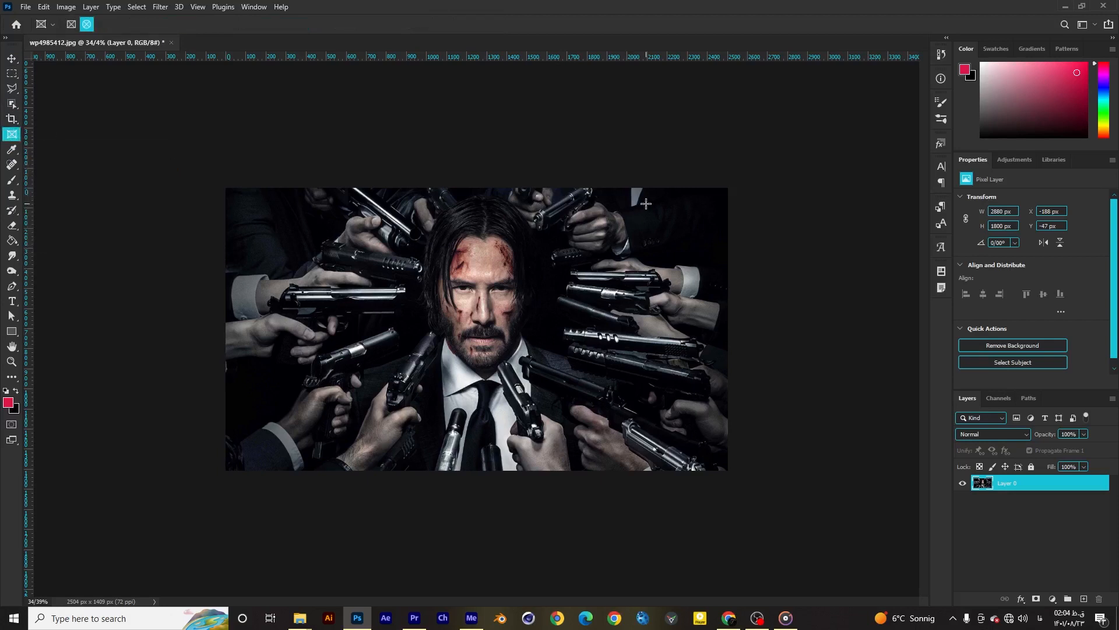
mouse_move(646, 203)
mouse_down()
mouse_move(384, 364)
mouse_move(364, 442)
mouse_up()
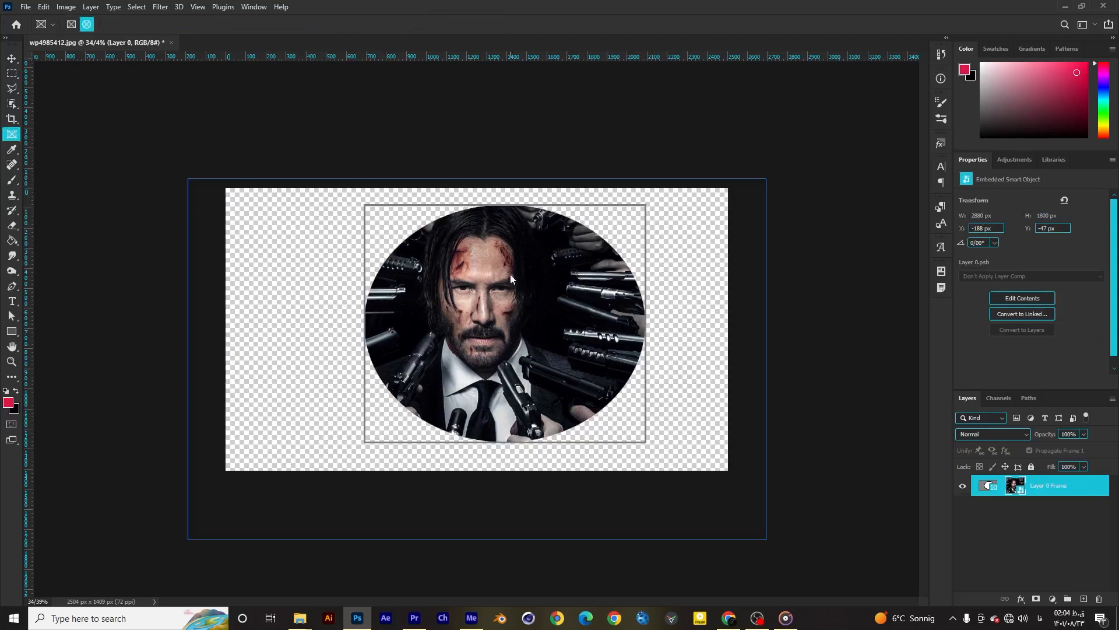
Undo the elliptical frame and sample a dark colour from the forehead wound as the foreground colour with the Eyedropper
key(ctrl+z)
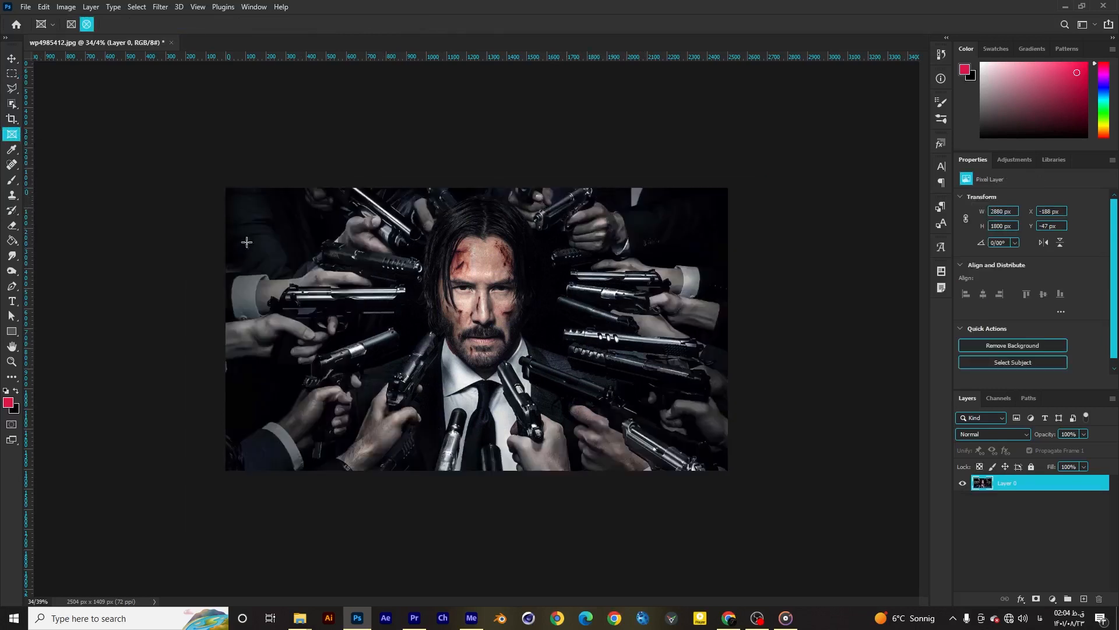
click(12, 150)
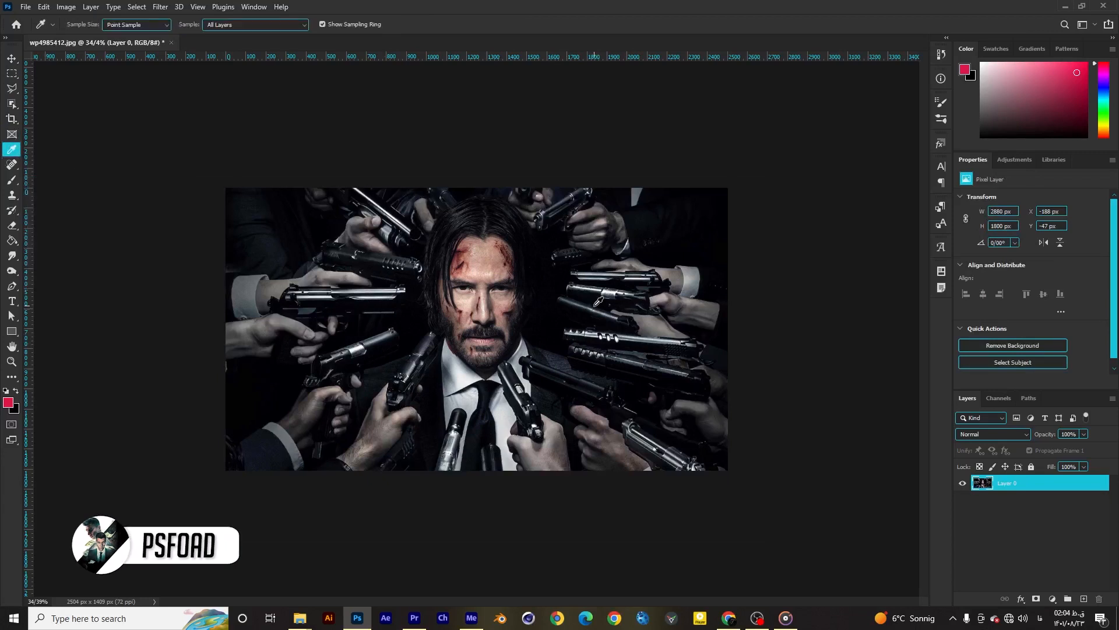
click(467, 260)
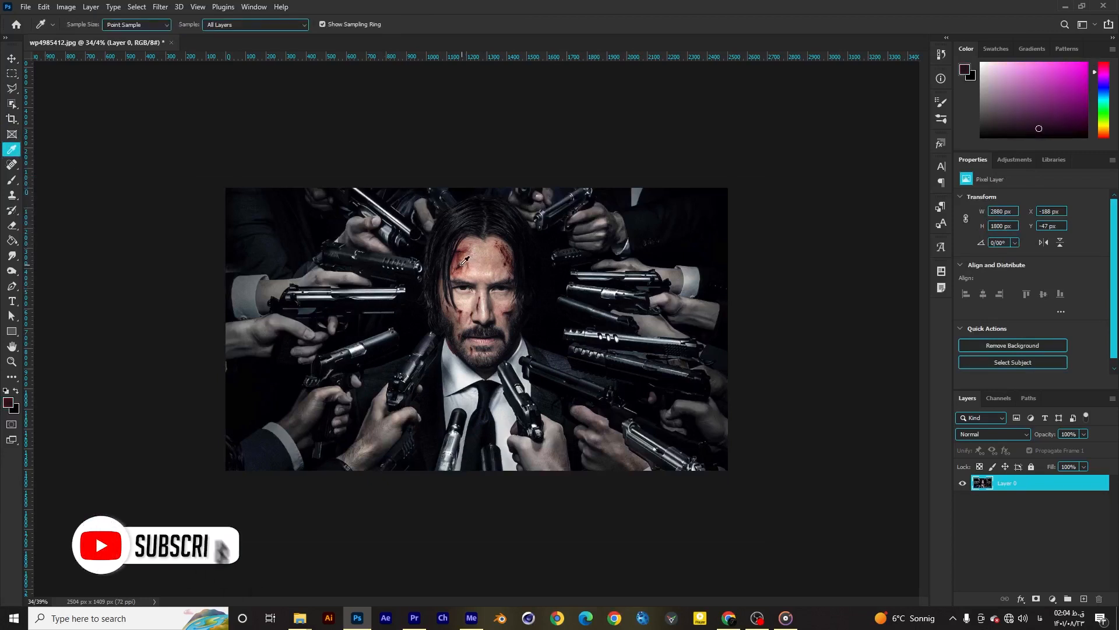
Remove the cut on the nose and the small cut on the outer cheek with the Content-Aware Spot Healing Brush at 200% zoom
click(12, 180)
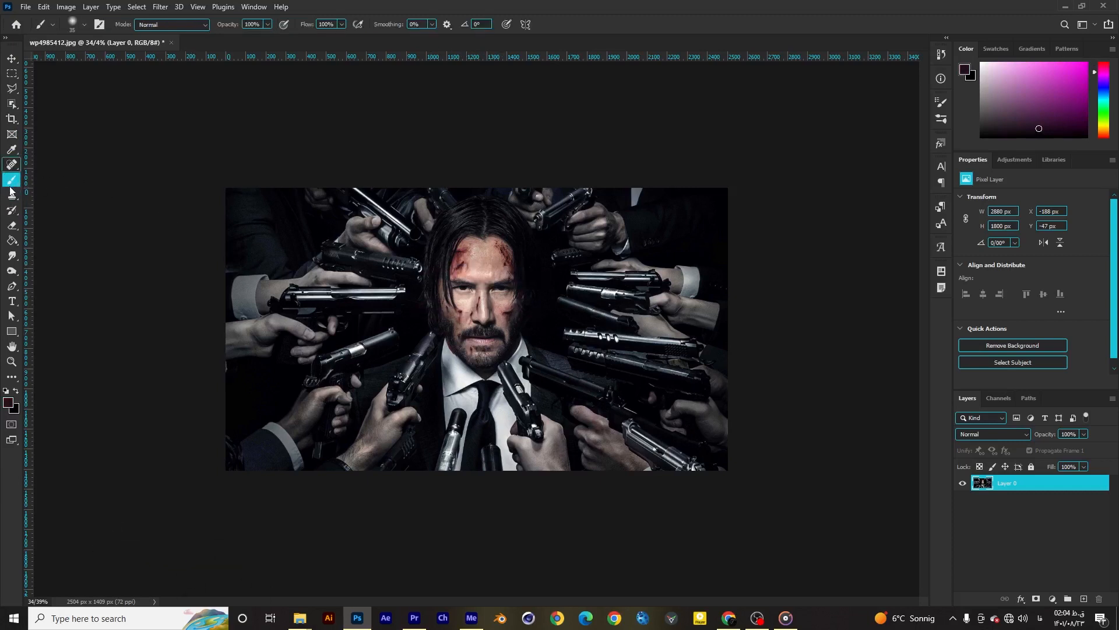
right_click(11, 186)
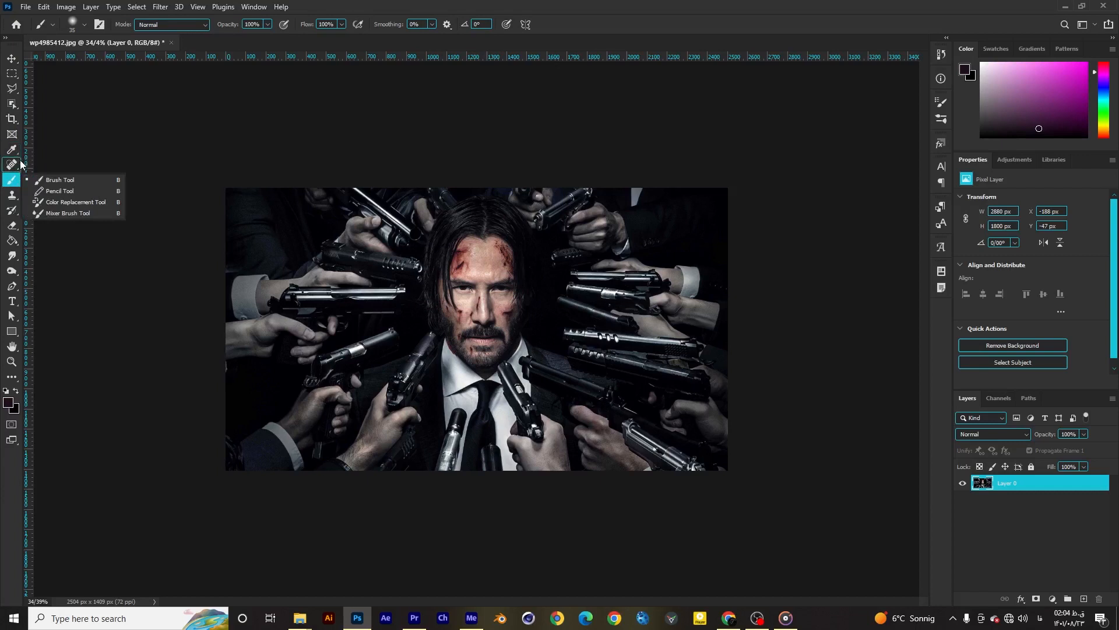
click(12, 166)
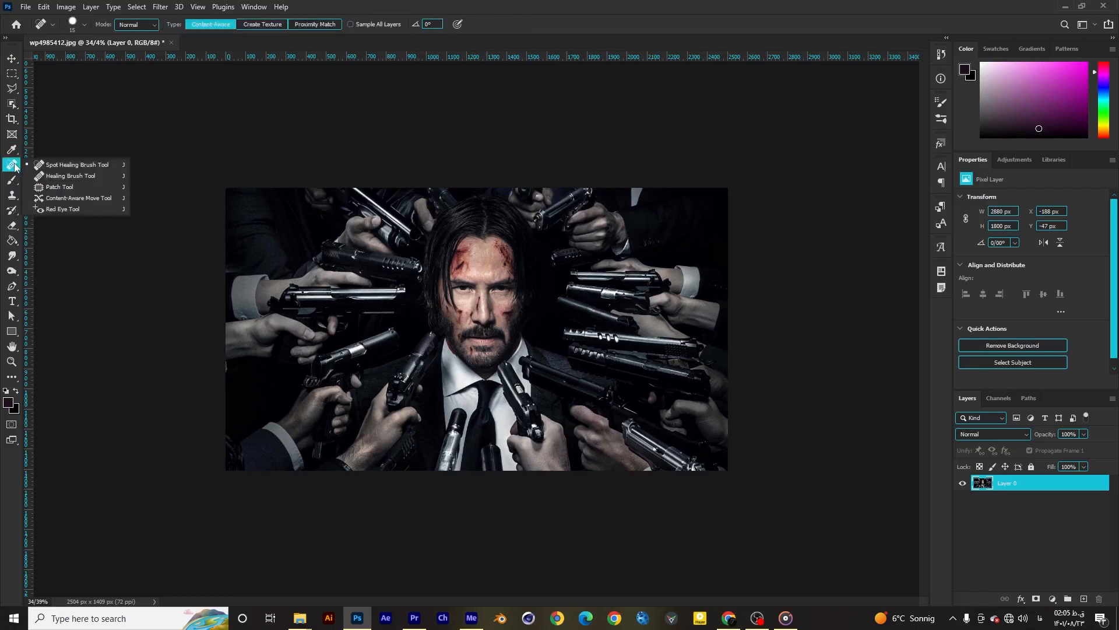
click(64, 165)
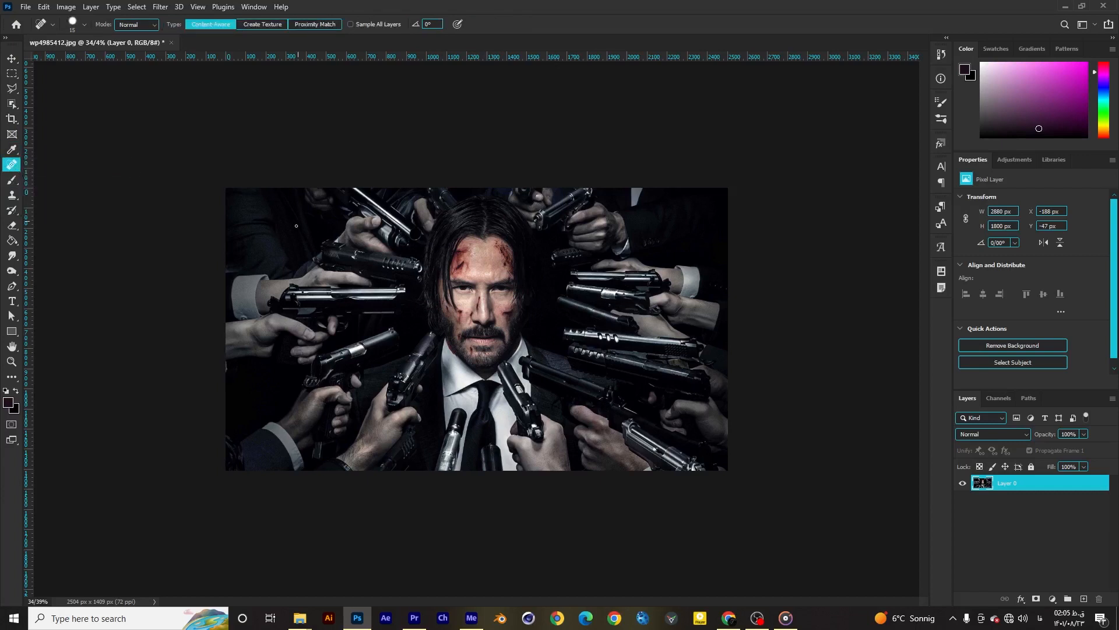
click(12, 361)
click(487, 264)
click(486, 264)
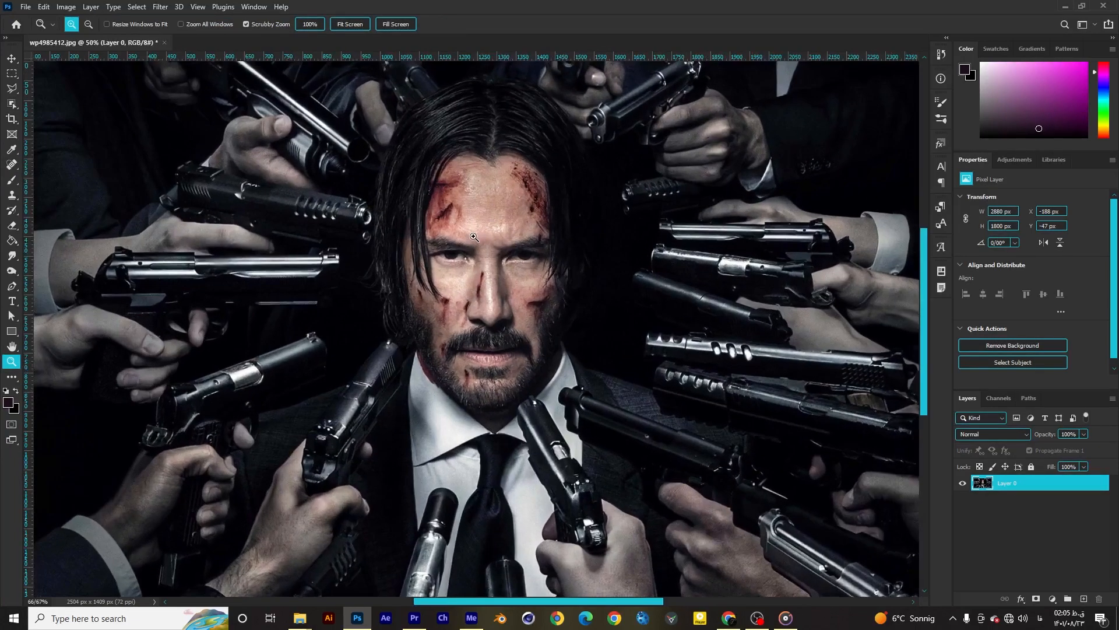
click(487, 264)
click(487, 264)
click(12, 165)
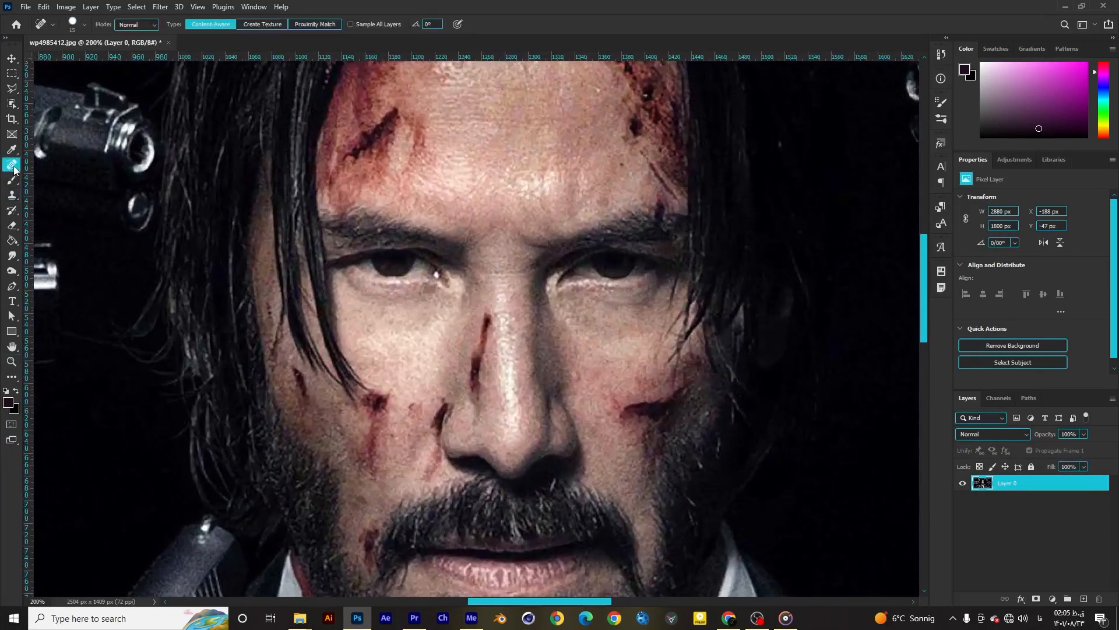
mouse_move(477, 320)
mouse_down()
mouse_move(481, 366)
mouse_move(475, 341)
mouse_up()
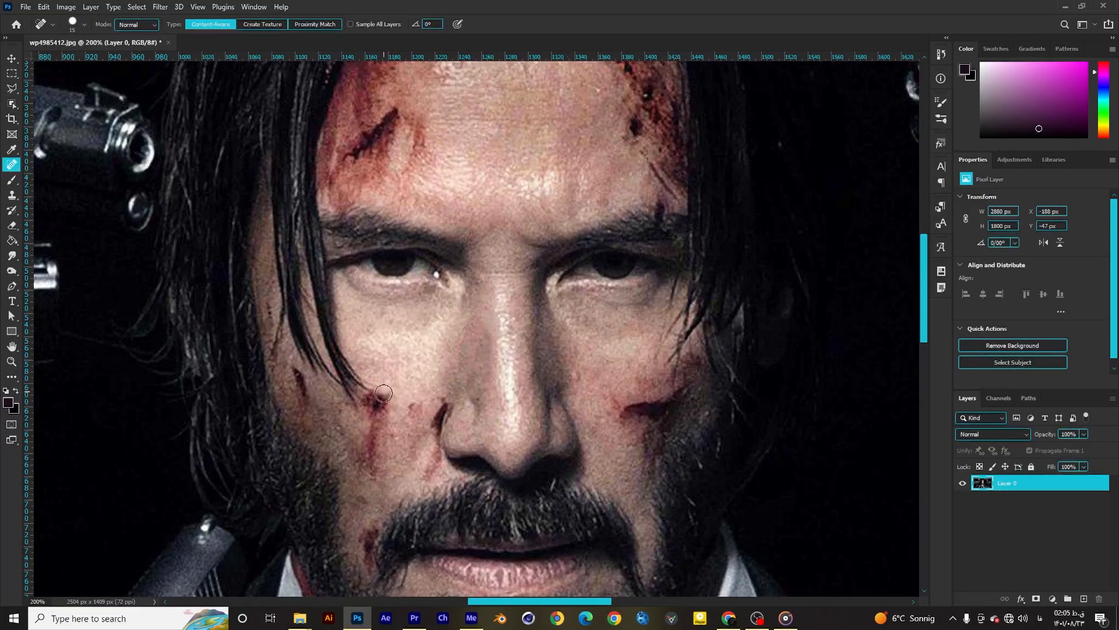
mouse_move(299, 398)
mouse_down()
mouse_move(295, 376)
mouse_move(303, 400)
mouse_up()
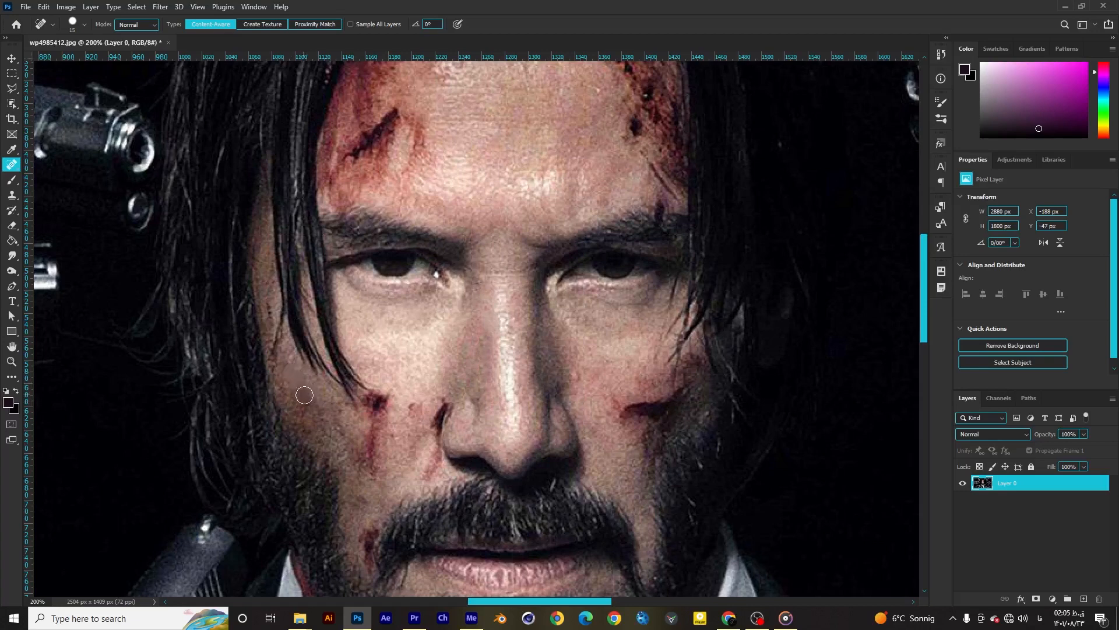
Try the 35 px Soft Round brush with several freehand strokes across the eyes and face, undoing each one
click(11, 179)
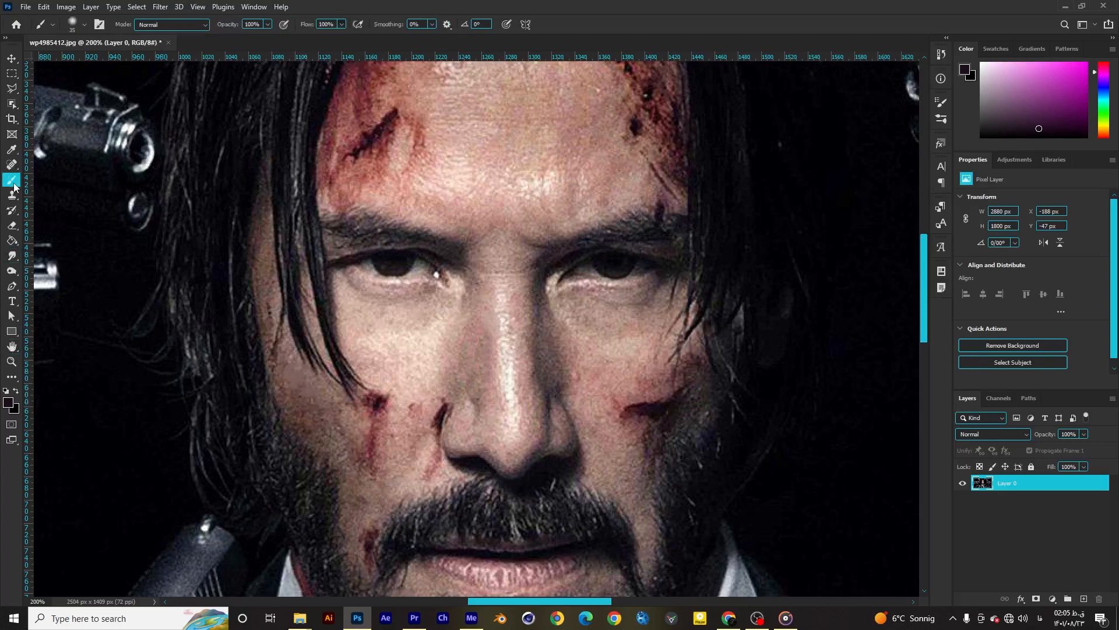
drag(708, 256, 791, 228)
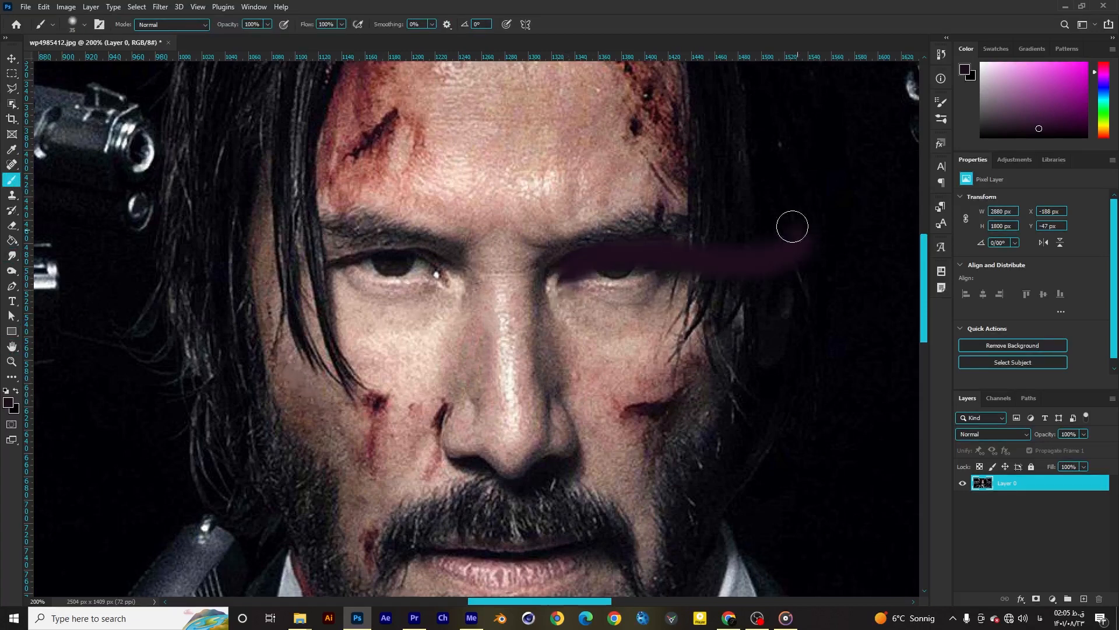
key(ctrl+z)
drag(567, 253, 685, 229)
key(ctrl+z)
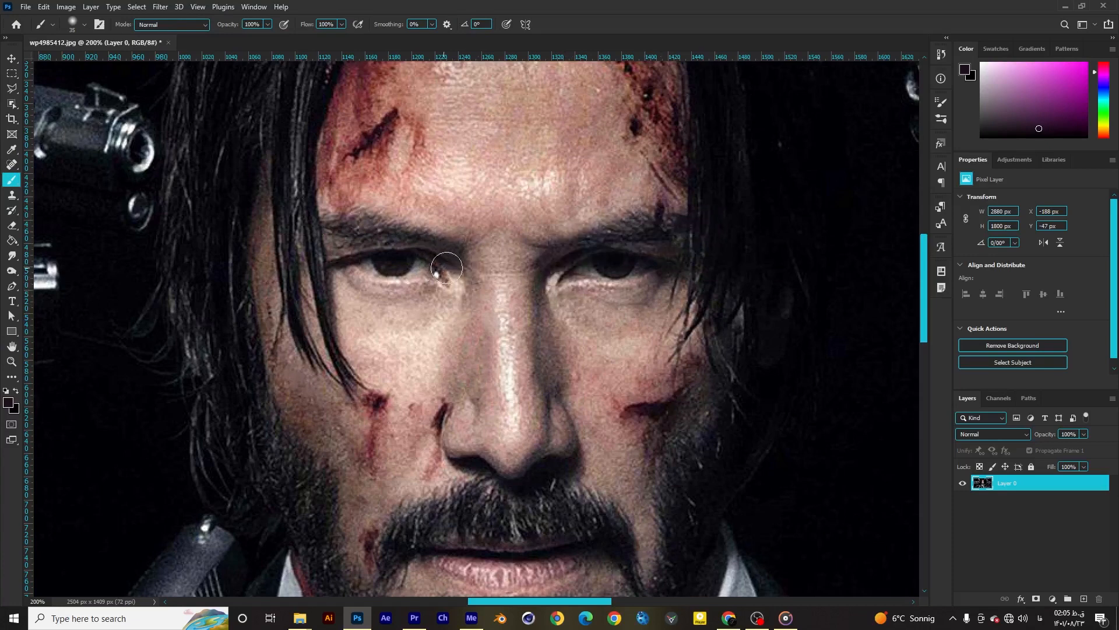
drag(473, 263, 313, 214)
key(ctrl+z)
mouse_move(312, 145)
mouse_down()
mouse_move(306, 197)
mouse_move(346, 367)
mouse_move(366, 381)
mouse_up()
key(ctrl+z)
Try the Hard Round brush with one wavy stroke across the eyebrows and undo it
click(84, 26)
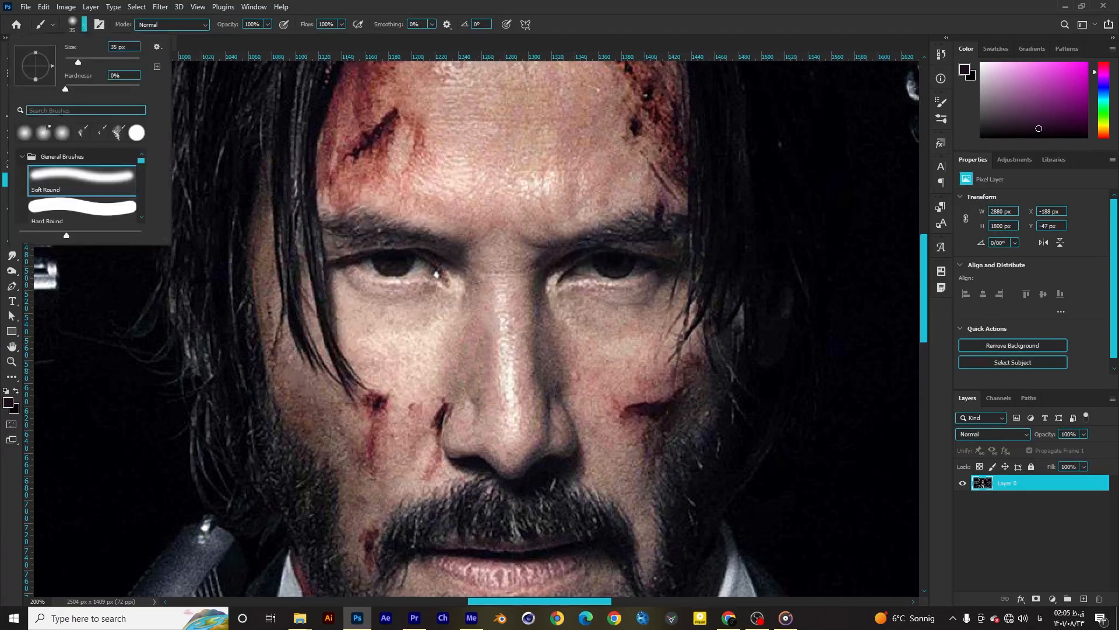
double_click(102, 202)
mouse_move(379, 224)
mouse_down()
mouse_move(469, 227)
mouse_move(685, 195)
mouse_up()
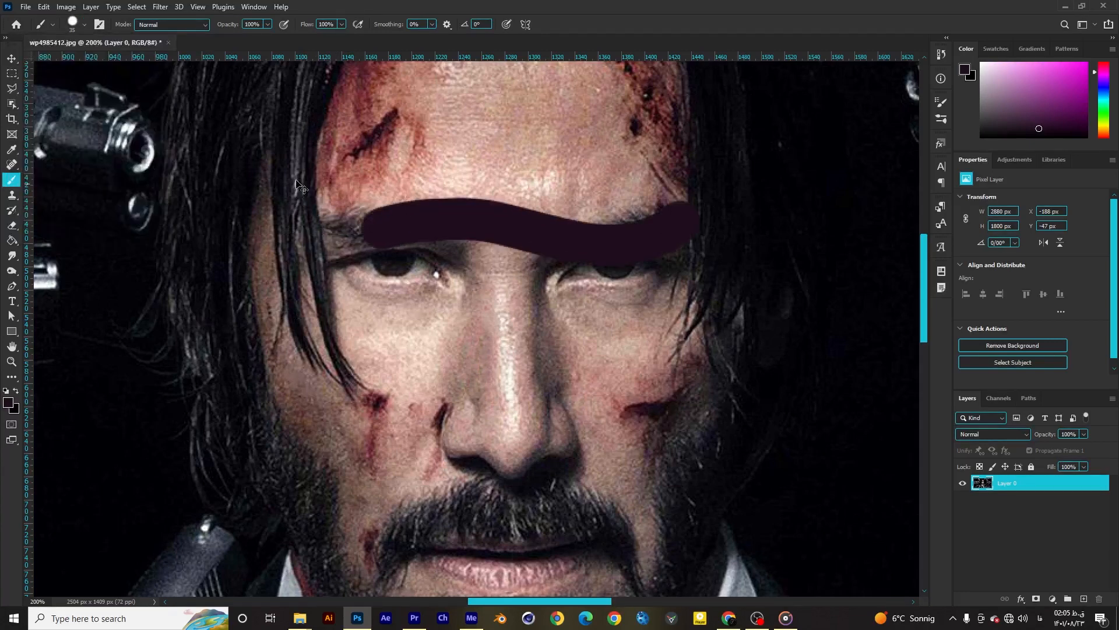
key(ctrl+z)
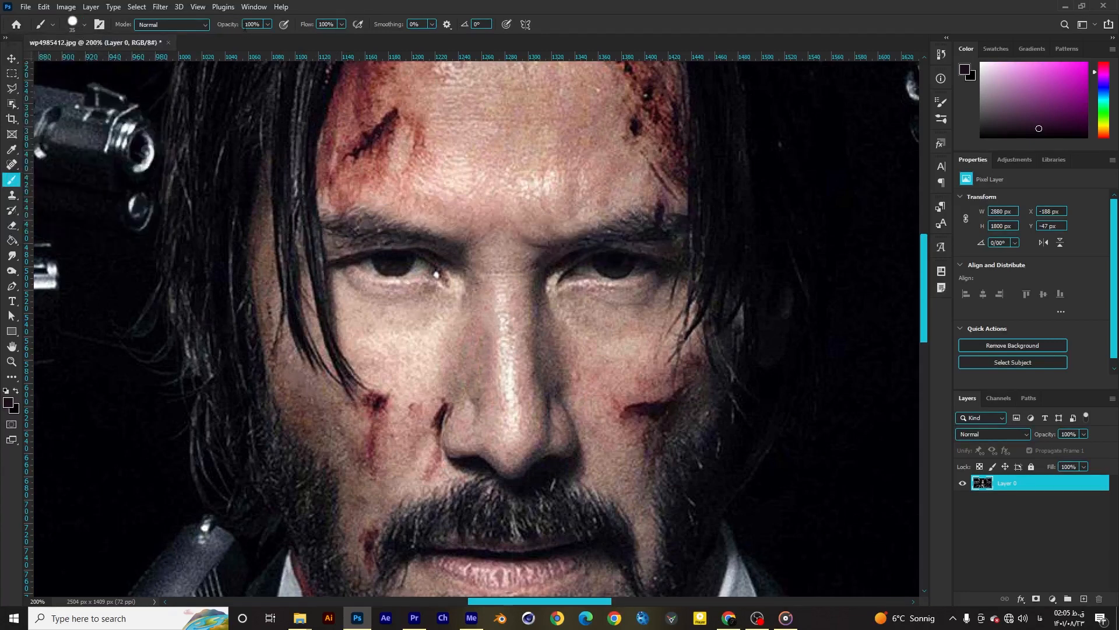
Set the brush opacity to 71%, enlarge the brush and reduce its hardness, testing it with strokes over the face
drag(230, 27, 213, 28)
mouse_move(513, 145)
mouse_down()
mouse_move(462, 250)
mouse_move(554, 300)
mouse_up()
key(ctrl+z)
click(86, 24)
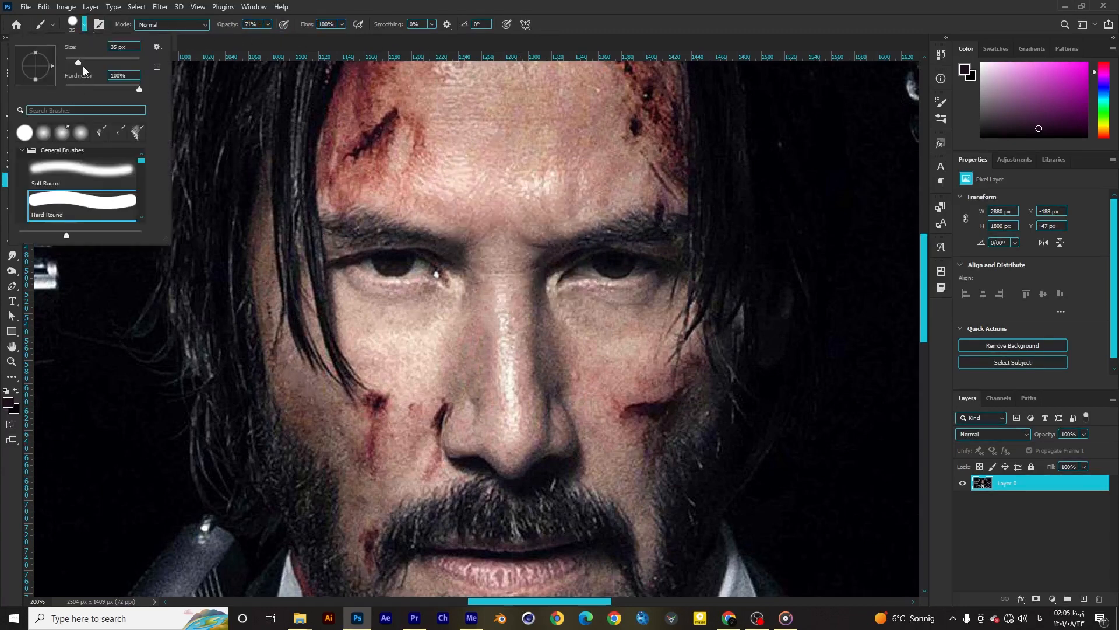
drag(108, 87, 86, 91)
mouse_move(471, 215)
mouse_down()
mouse_move(715, 267)
mouse_move(370, 233)
mouse_move(600, 216)
mouse_up()
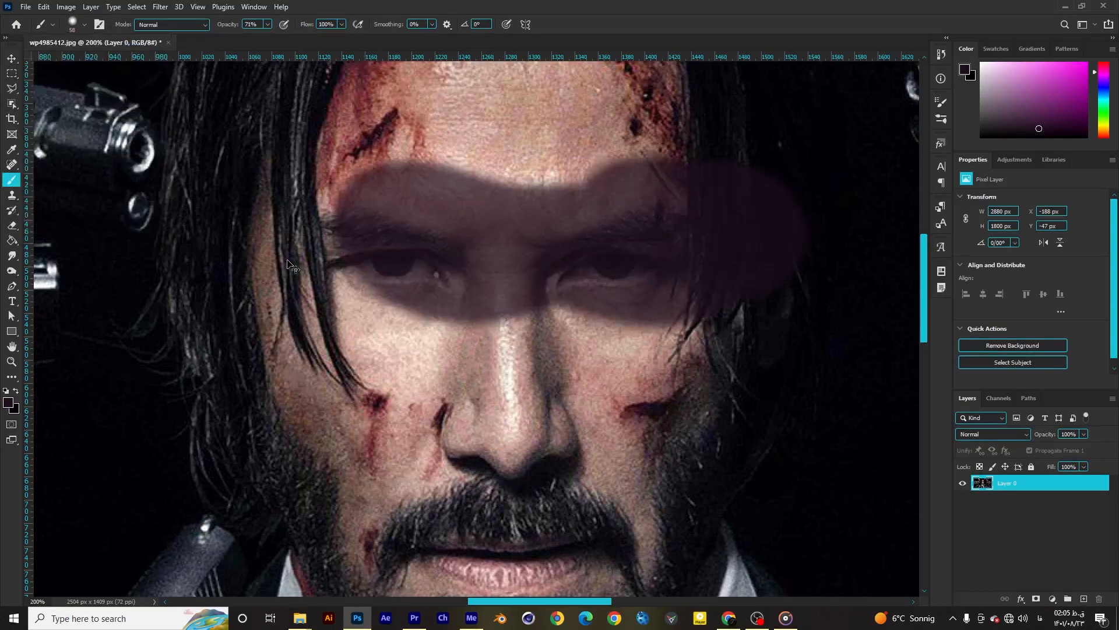
Try the 200 px Clone Stamp by copying the hair strands and skin beside the cheek onto the area below the eye
click(13, 196)
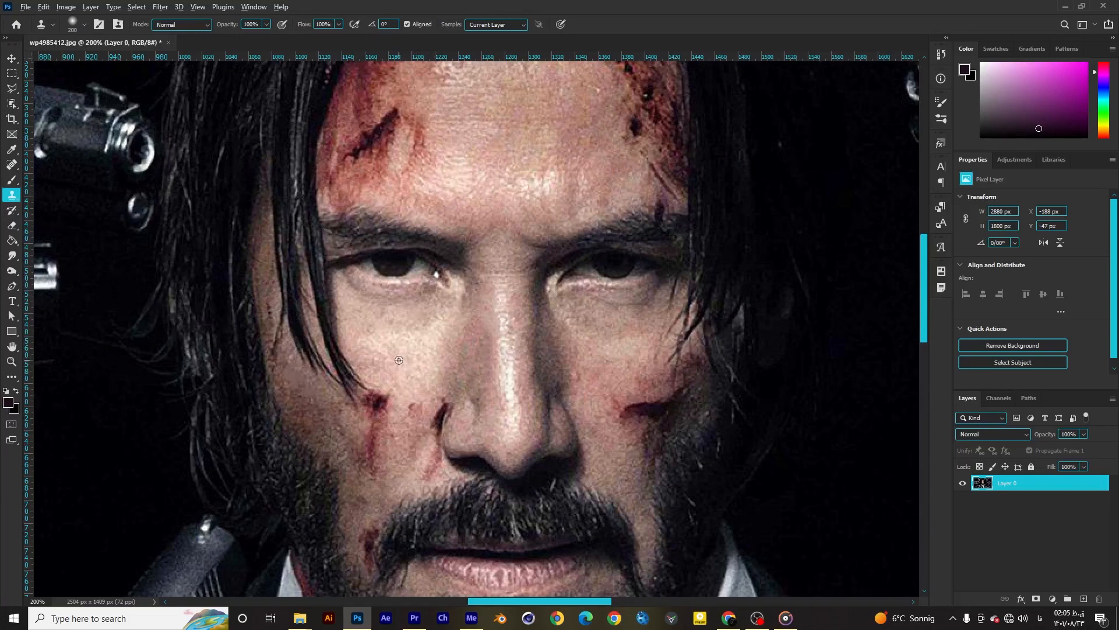
alt+click(341, 356)
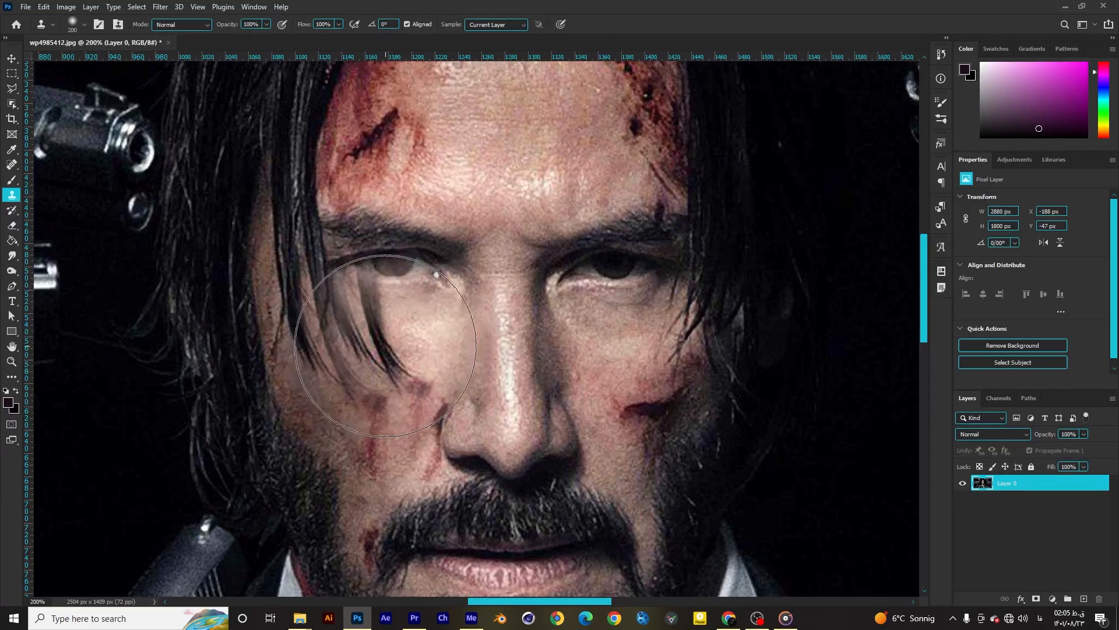
key(p)
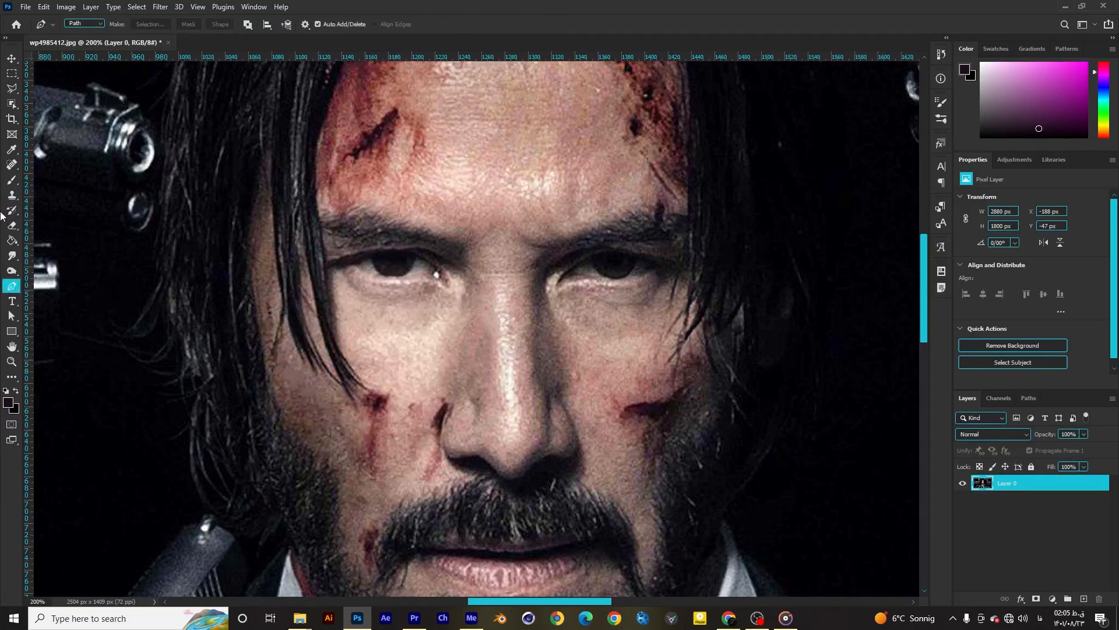
Try cloning an eye onto the forehead and the cheek wound below the eye with a 125 px Clone Stamp, undoing both
click(11, 196)
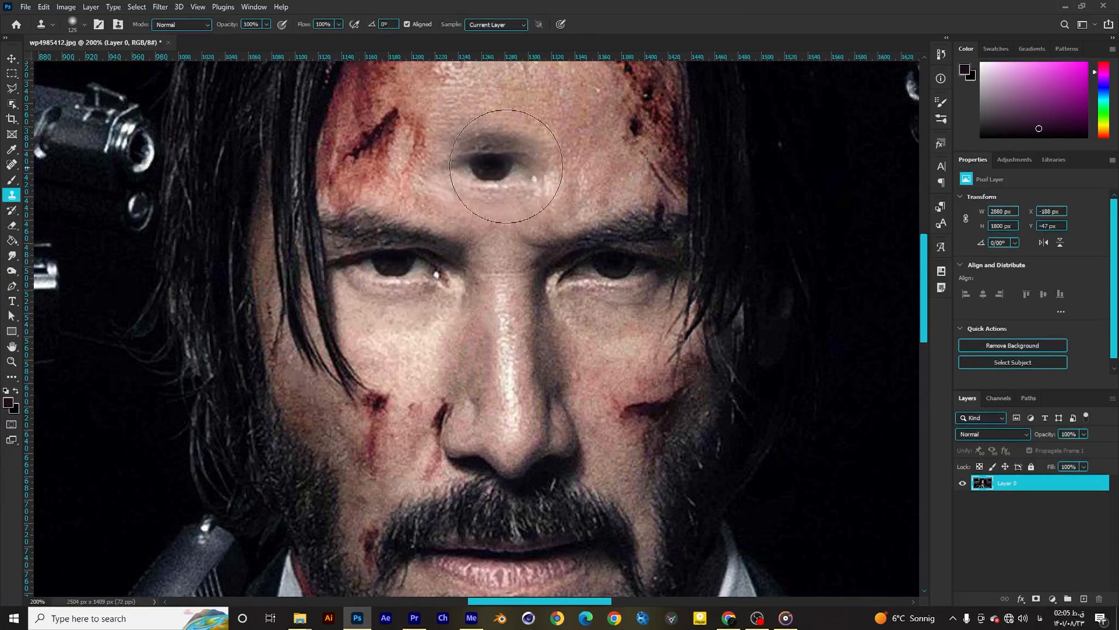
mouse_move(506, 166)
mouse_down()
mouse_move(533, 153)
mouse_move(461, 152)
mouse_up()
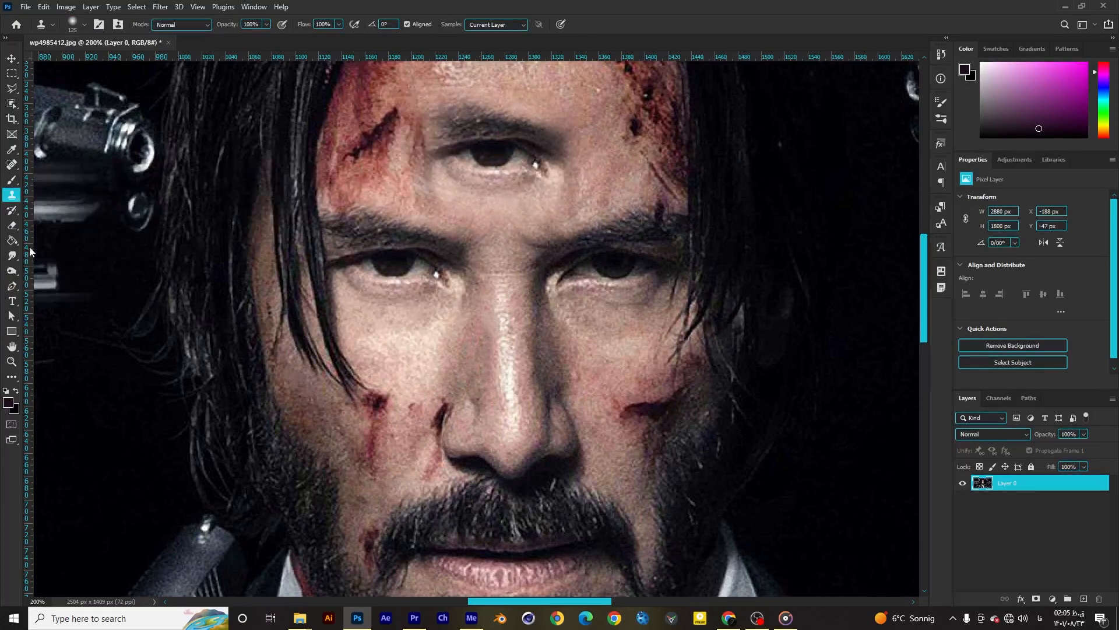
key(ctrl+z)
alt+click(374, 408)
click(403, 343)
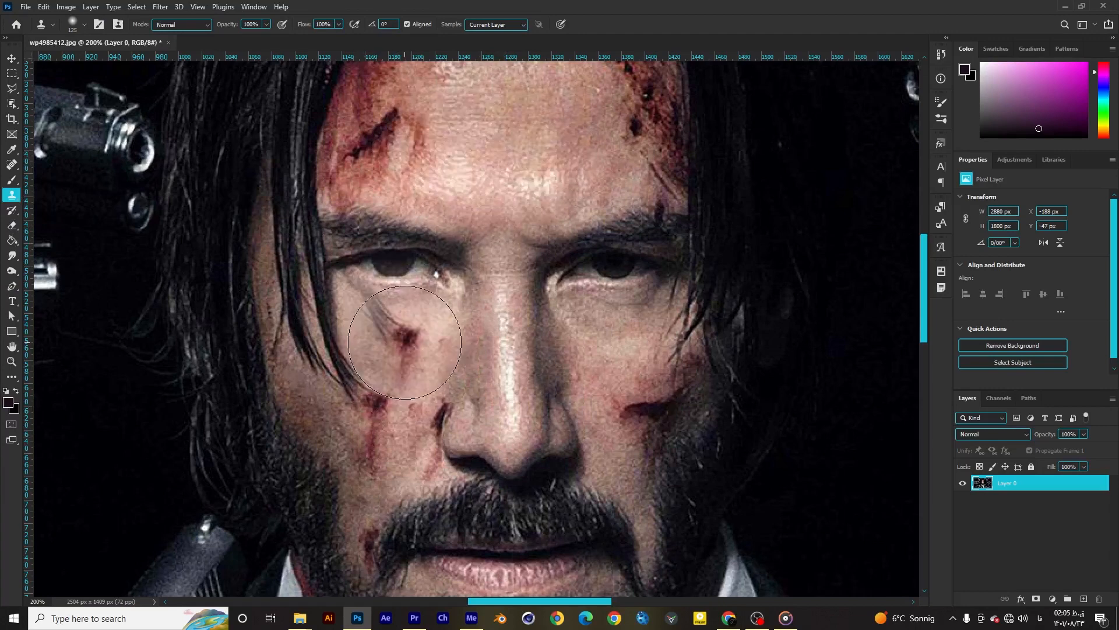
key(ctrl+z)
Clone the forehead wound onto the middle of the forehead with the Clone Stamp, toggling the copy off and on again
alt+click(373, 131)
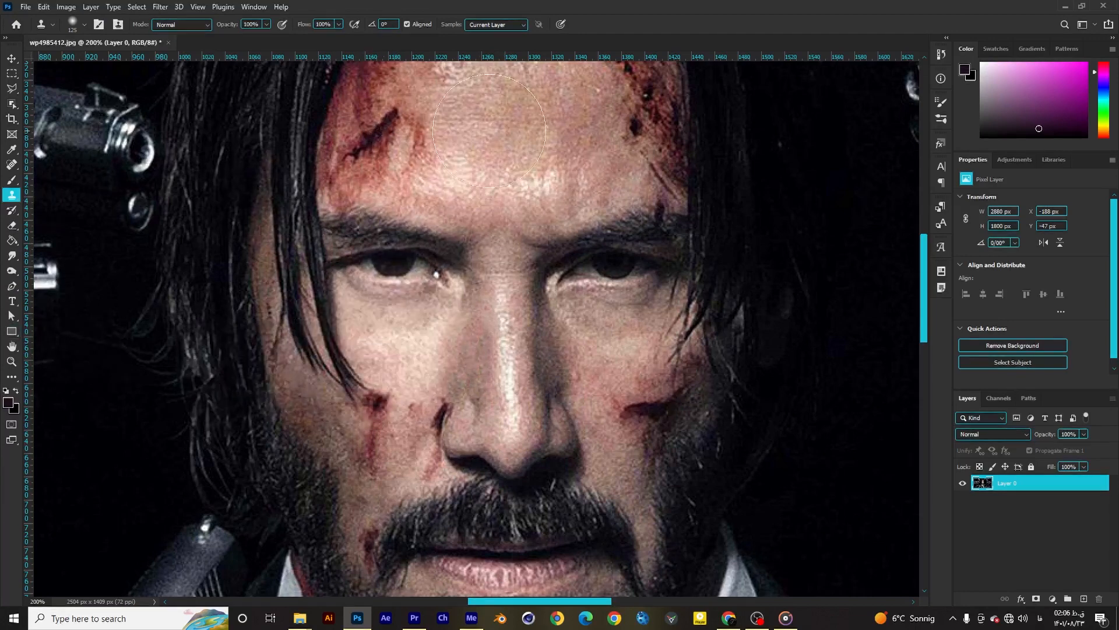
click(533, 129)
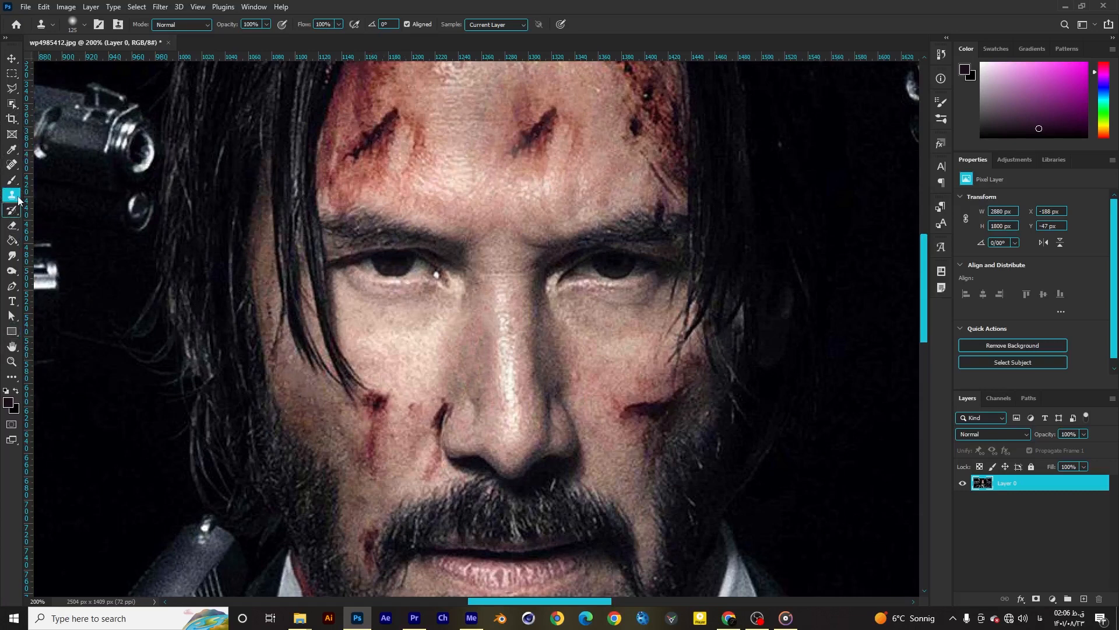
key(ctrl+z)
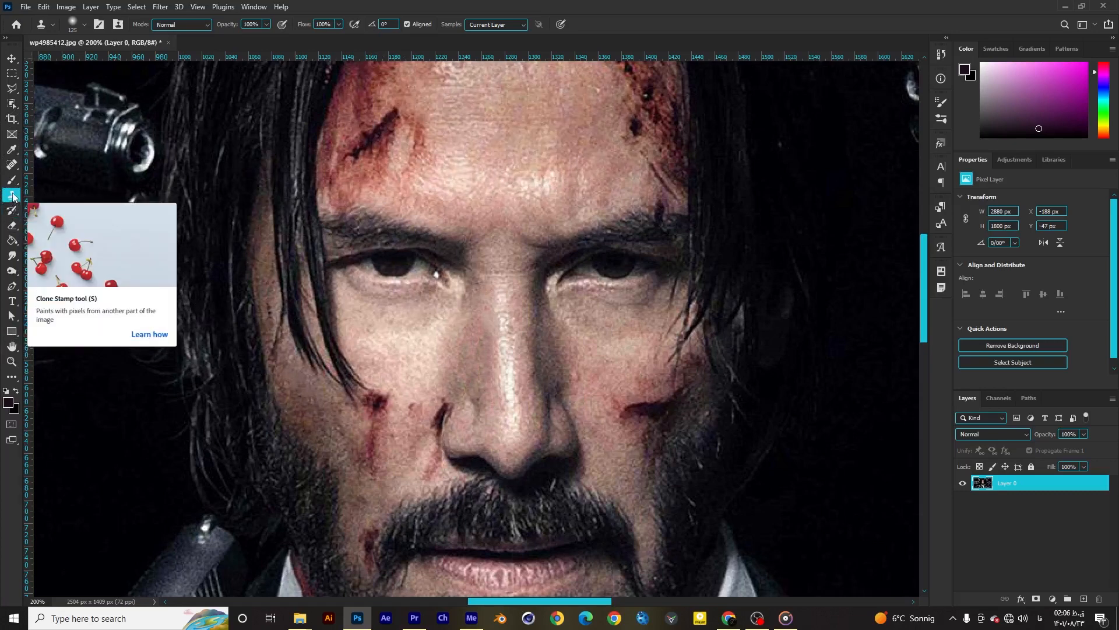
key(ctrl+shift+z)
Try the History Brush on the cloned forehead wound and the area below it, and undo the cloned wound
click(11, 210)
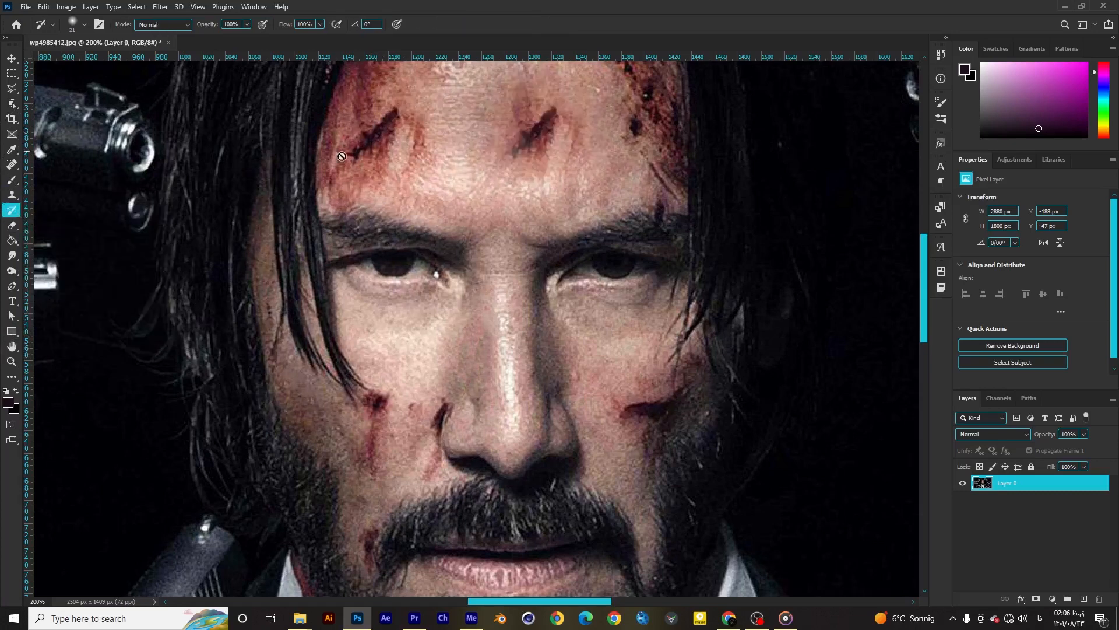
click(504, 153)
click(546, 237)
click(540, 165)
click(546, 238)
key(ctrl+z)
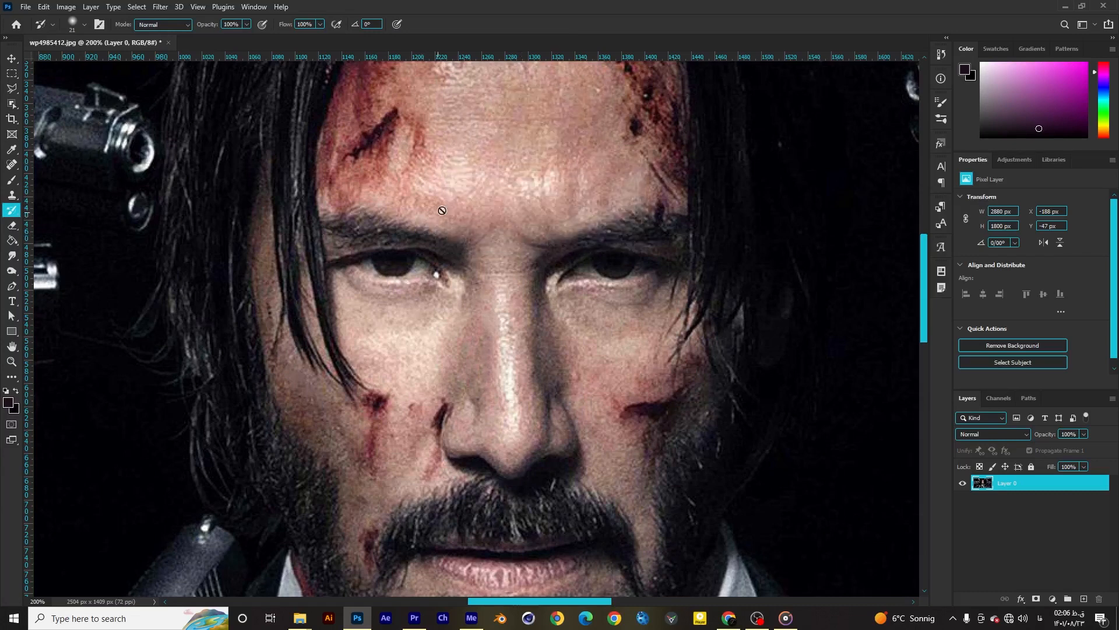
Try the 25 px Eraser with freehand strokes across the forehead, nose and eye, undoing each one
click(13, 227)
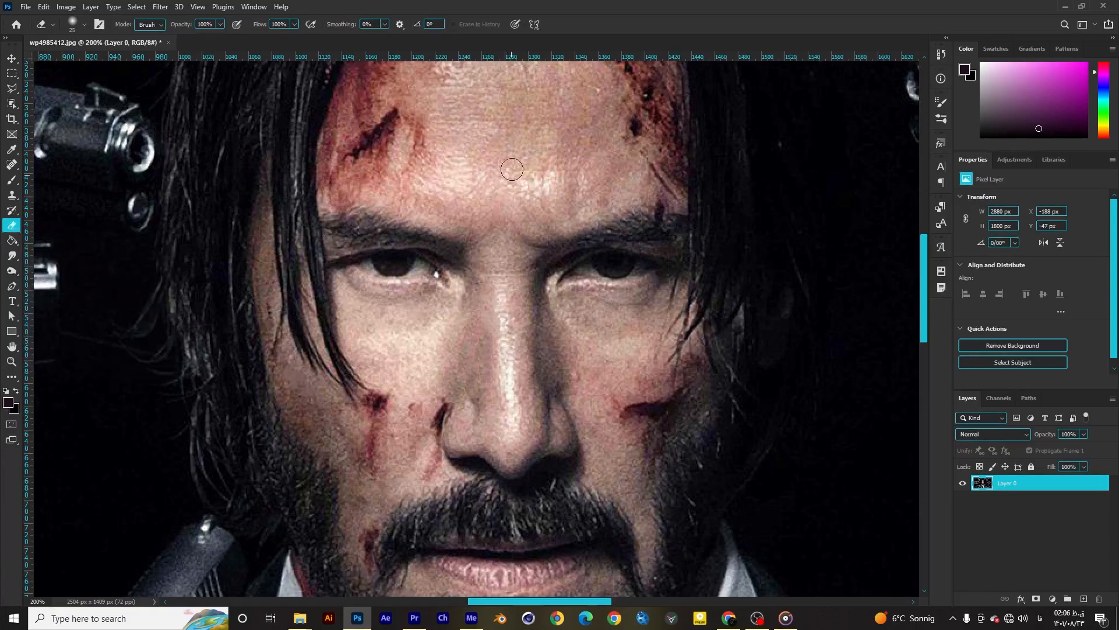
mouse_move(469, 119)
mouse_down()
mouse_move(429, 182)
mouse_move(558, 362)
mouse_move(638, 431)
mouse_move(633, 287)
mouse_move(641, 210)
mouse_up()
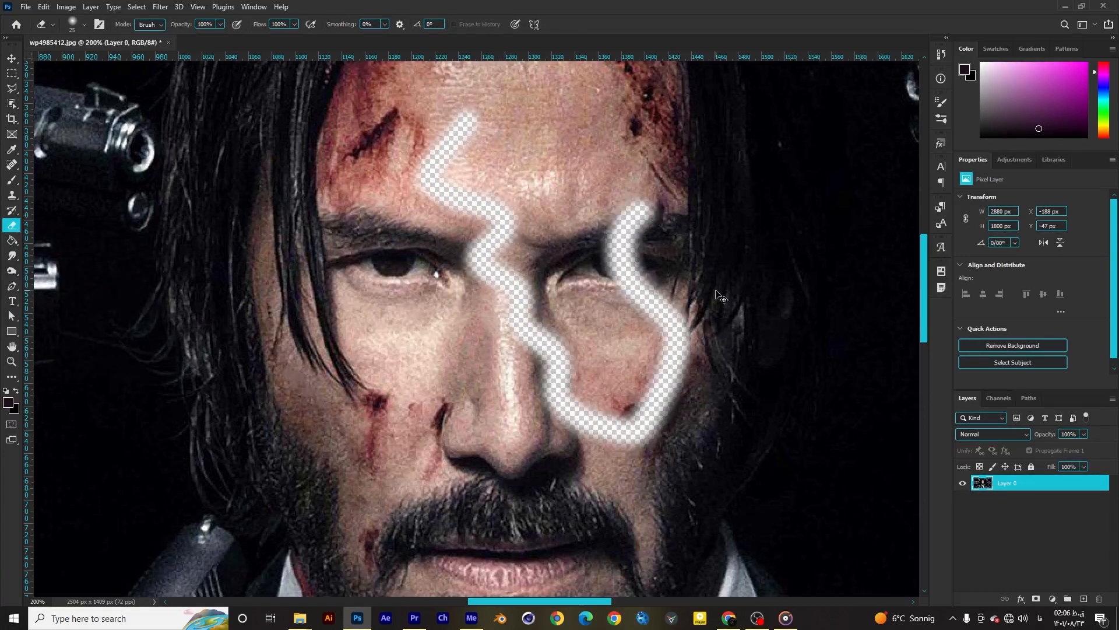
key(ctrl+z)
drag(533, 268, 691, 198)
key(ctrl+z)
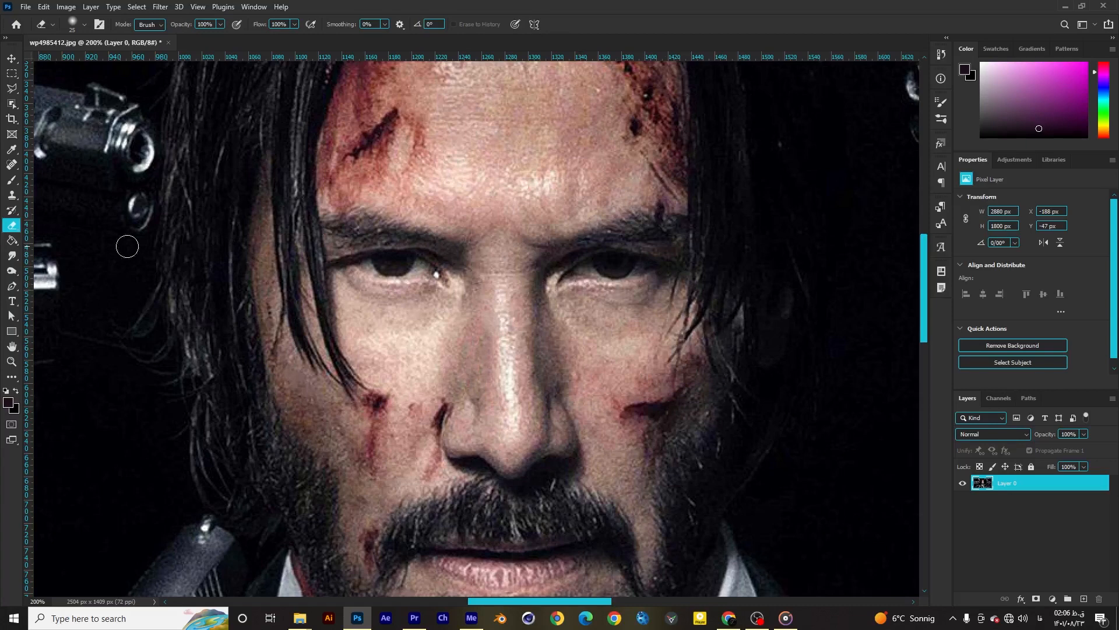
Activate the Paint Bucket tool and switch to the OBS recording window
click(9, 242)
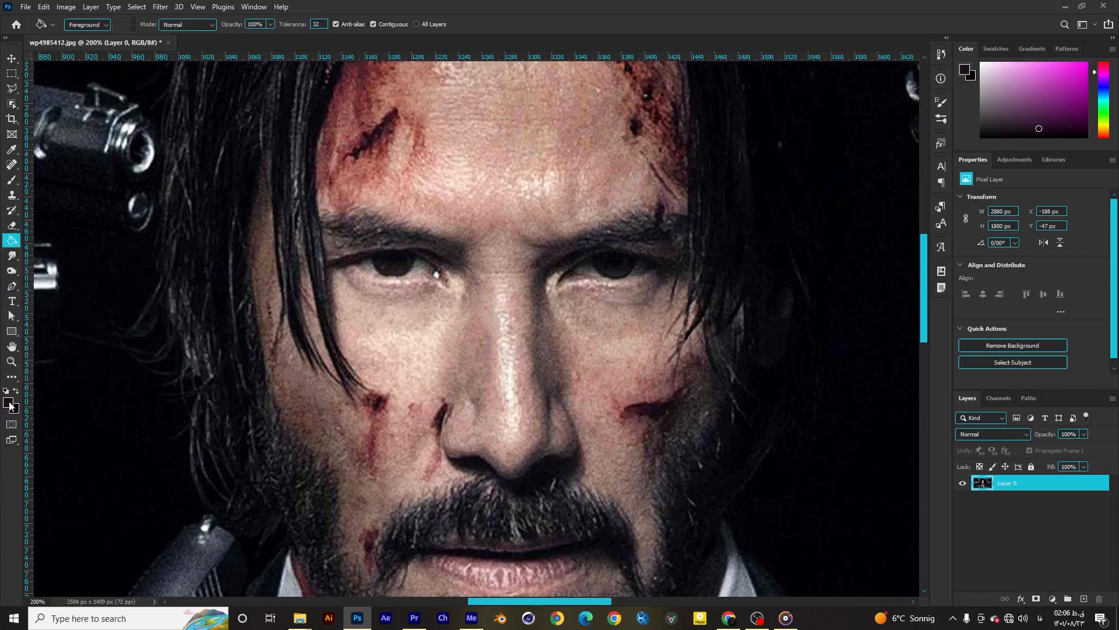
click(766, 625)
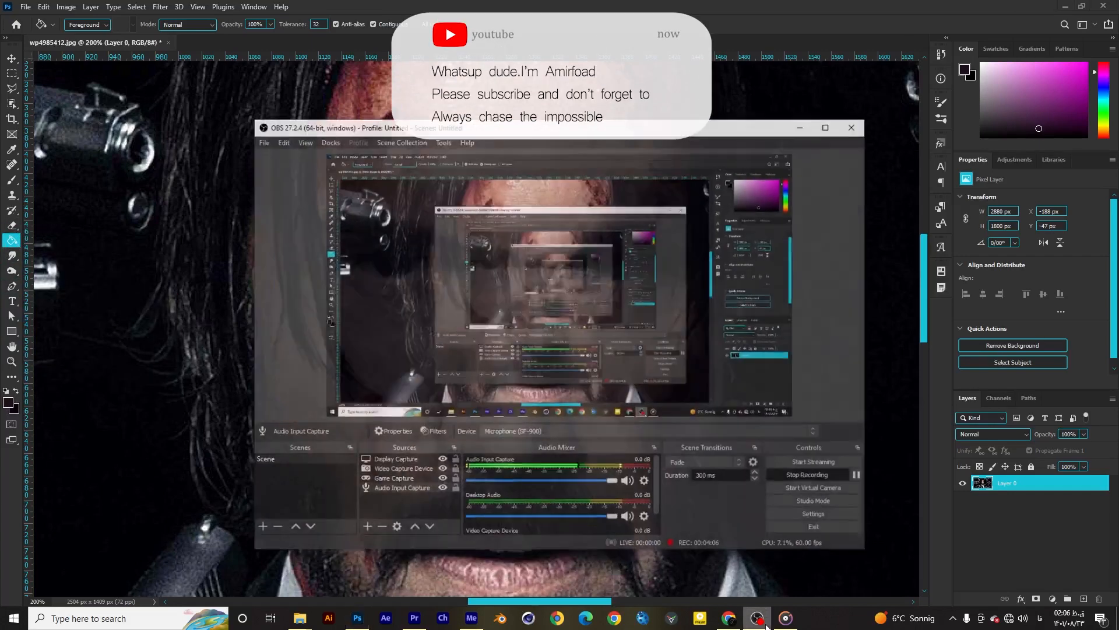
Return to Photoshop and try Paint Bucket fills with the dark foreground color on the forehead, nose and cheek, undoing each one
click(765, 625)
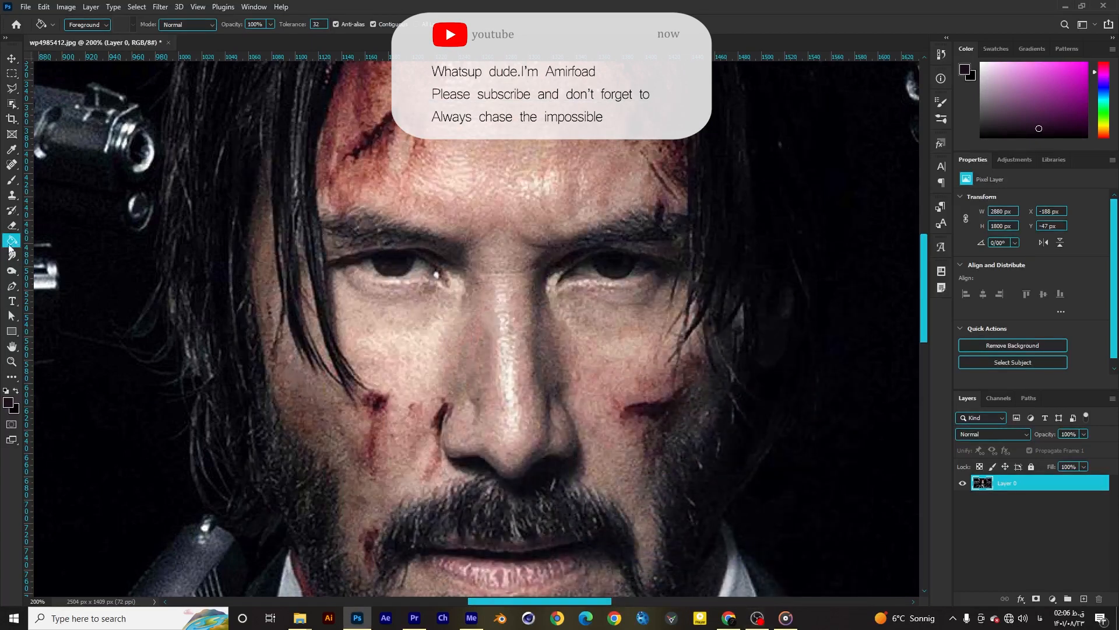
click(473, 191)
key(ctrl+z)
click(558, 262)
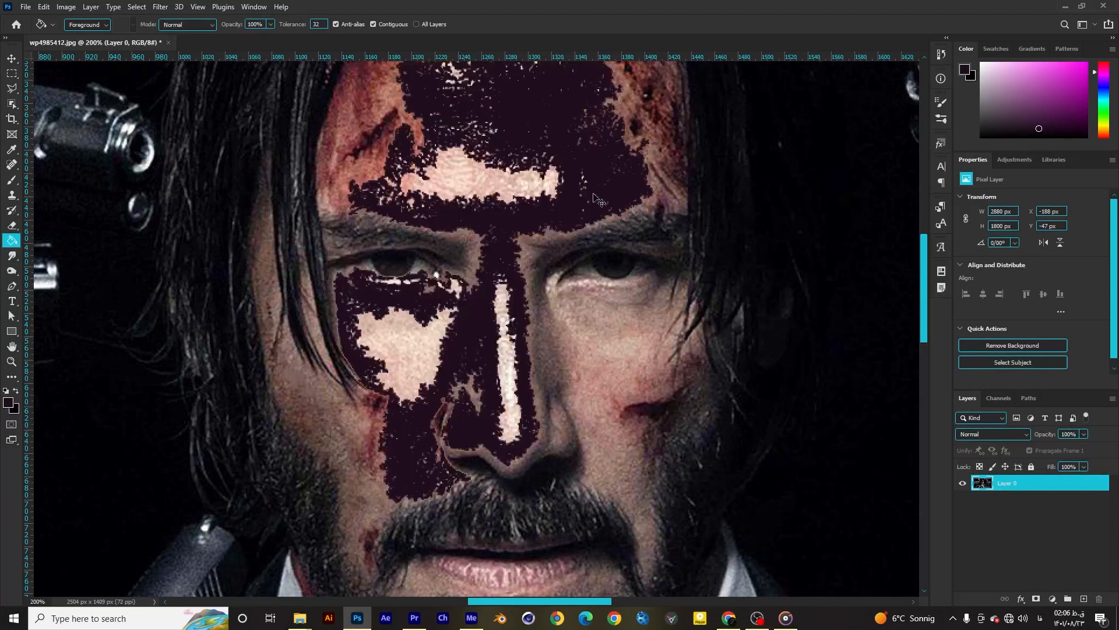
key(ctrl+z)
click(589, 349)
key(ctrl+z)
click(542, 344)
key(ctrl+z)
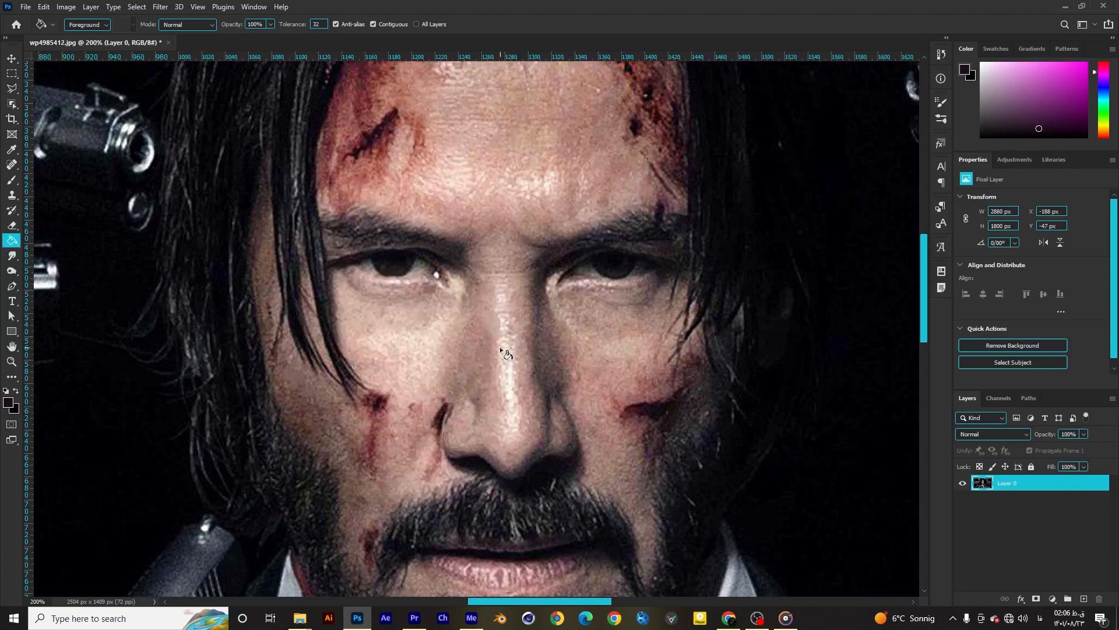
click(499, 346)
key(ctrl+z)
Try the Smudge tool at 54% strength with strokes across the forehead, nose and cheek, undoing each one
click(11, 258)
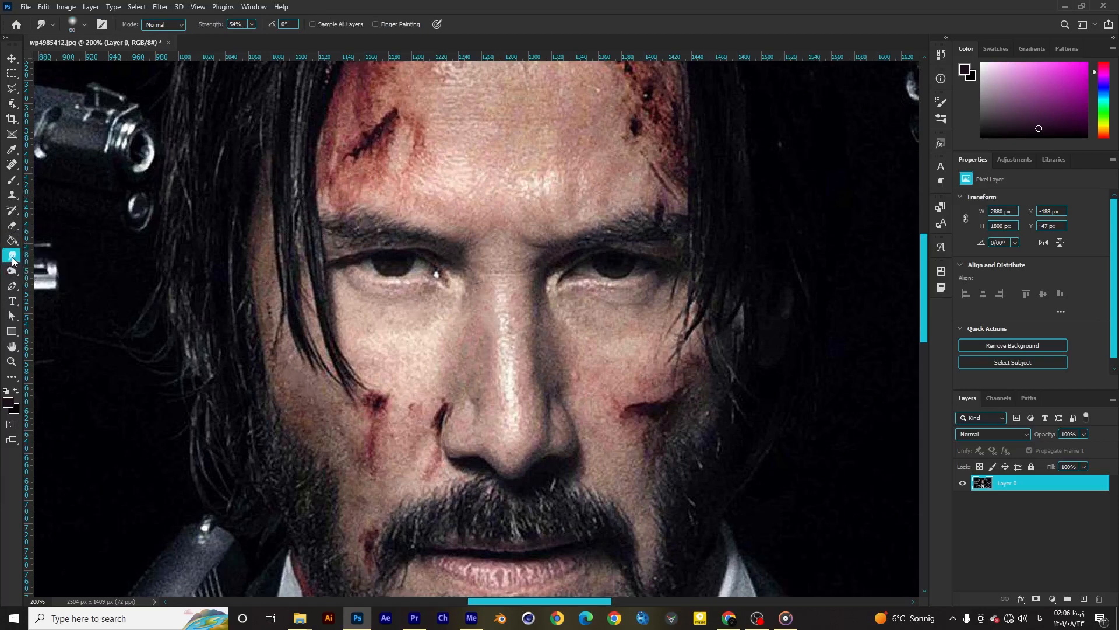
mouse_move(438, 174)
mouse_down()
mouse_move(517, 180)
mouse_move(550, 166)
mouse_up()
key(ctrl+z)
drag(588, 396, 626, 437)
key(ctrl+z)
mouse_move(532, 386)
mouse_down()
mouse_move(507, 318)
mouse_move(513, 158)
mouse_move(583, 87)
mouse_move(664, 219)
mouse_up()
key(ctrl+z)
drag(415, 145, 436, 127)
key(ctrl+z)
Bring up the Dodge, Burn and Sponge tool choices and activate the Burn tool
click(13, 271)
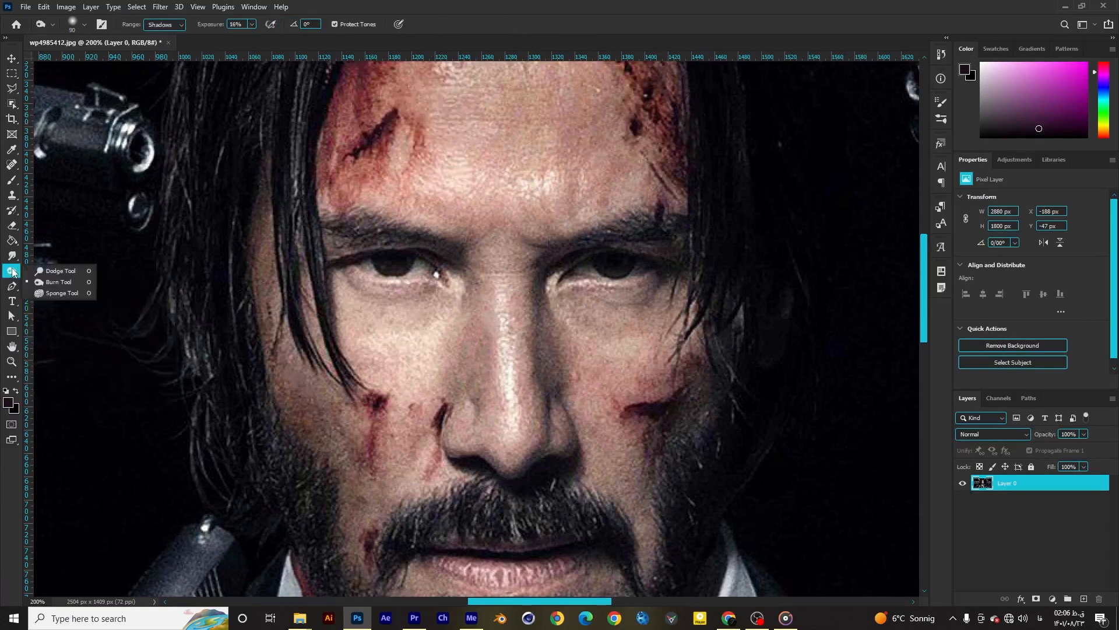
click(12, 257)
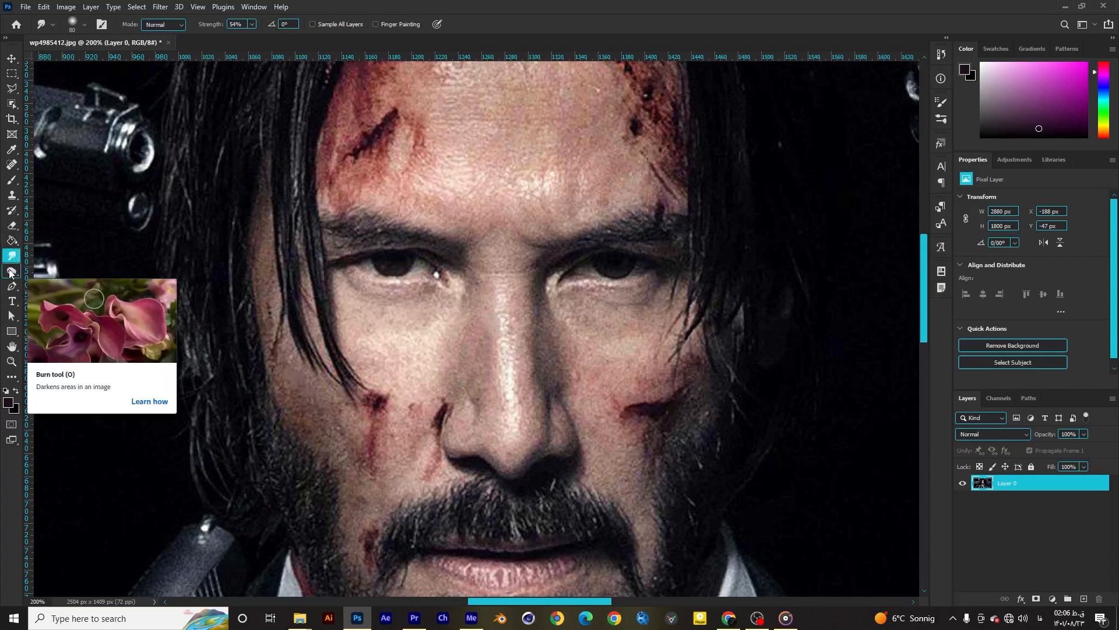
click(10, 272)
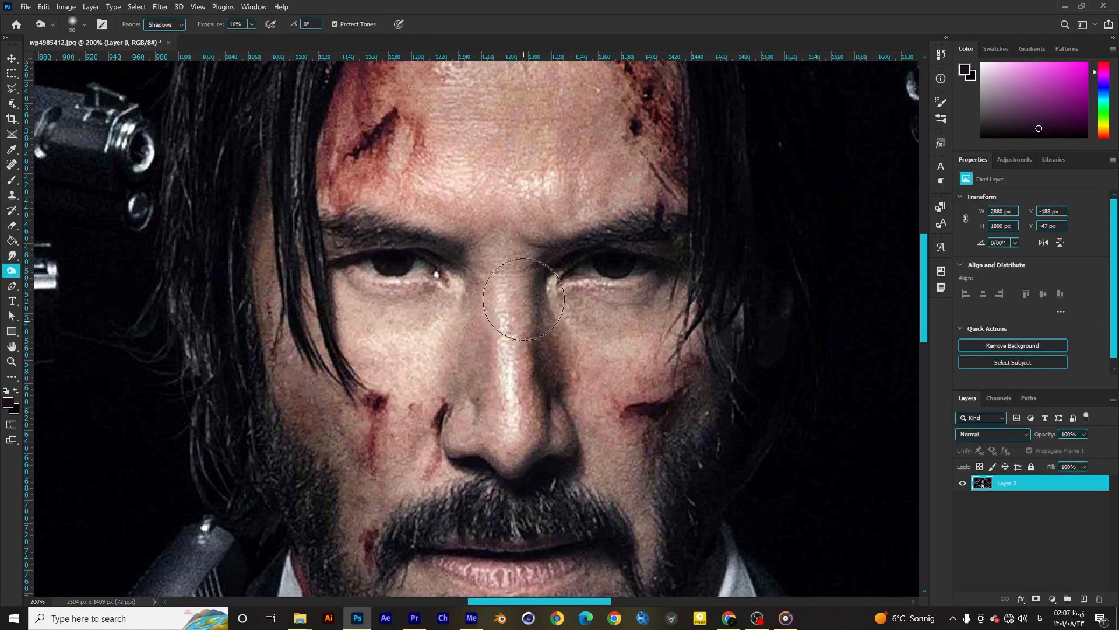
Draw a closed curved Pen path around the eye to the right of the nose, following the upper and lower lids
click(11, 287)
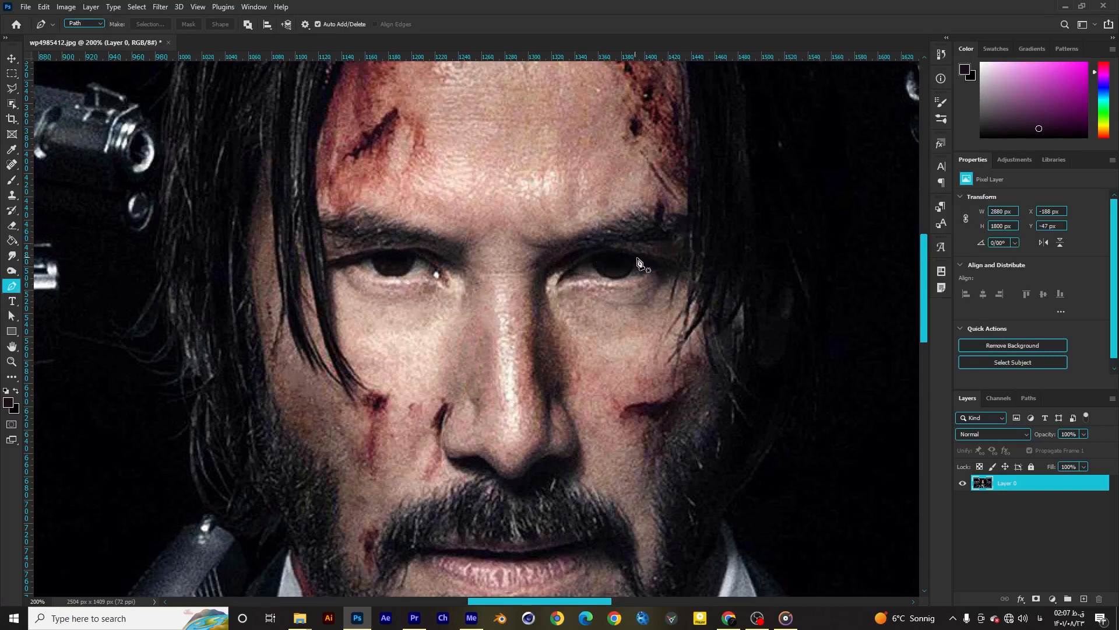
click(559, 288)
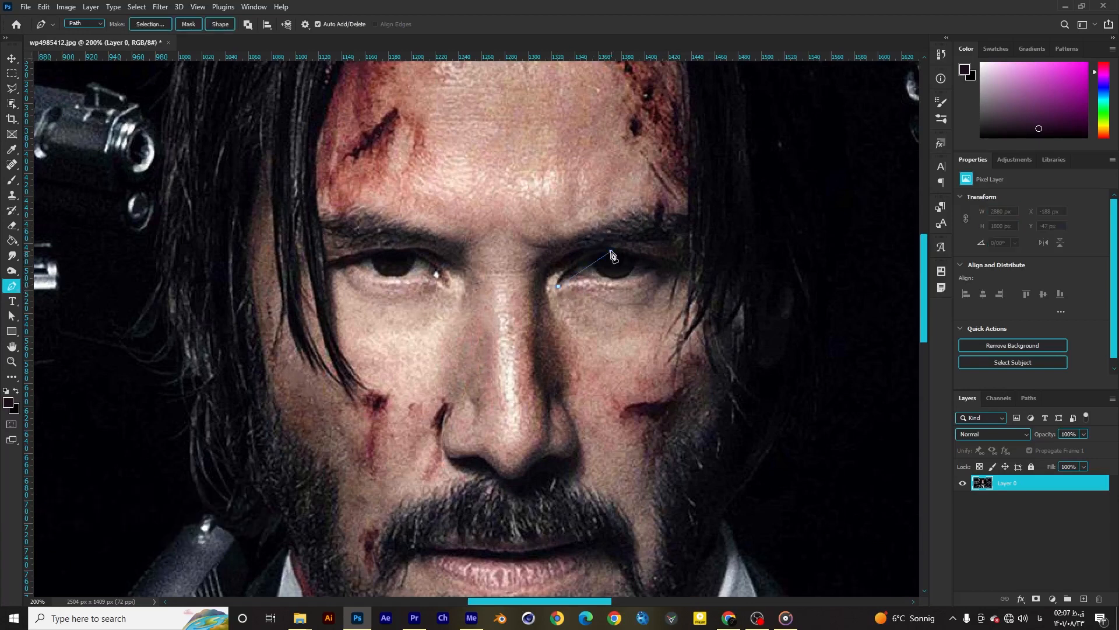
drag(628, 243, 655, 247)
mouse_move(579, 253)
mouse_down()
mouse_move(564, 267)
mouse_move(571, 260)
mouse_up()
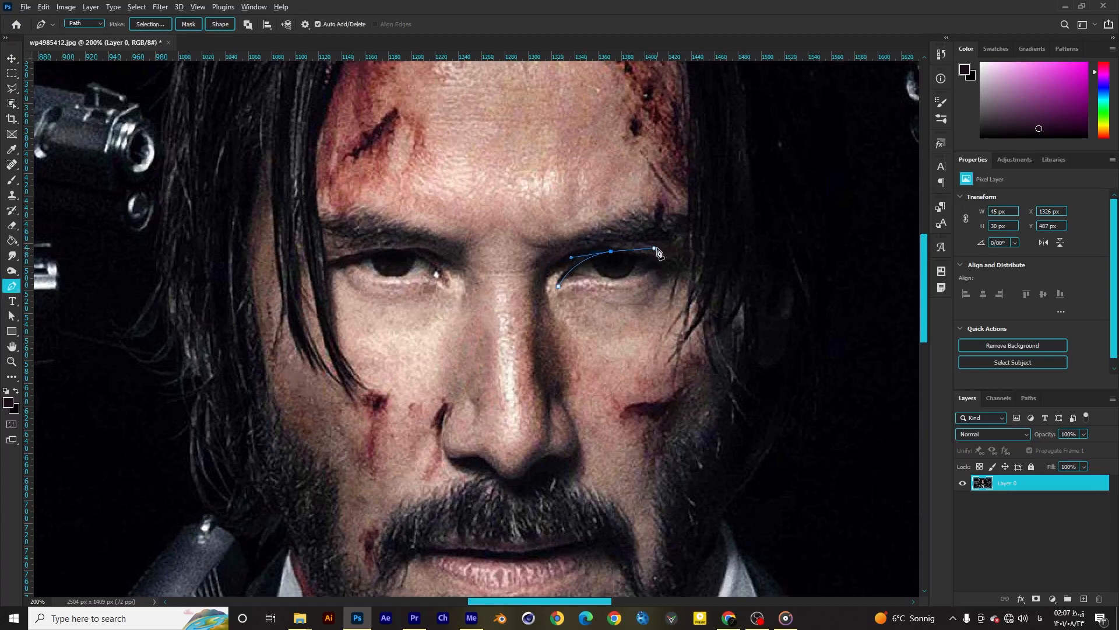
drag(656, 249, 663, 238)
click(659, 267)
drag(618, 283, 604, 285)
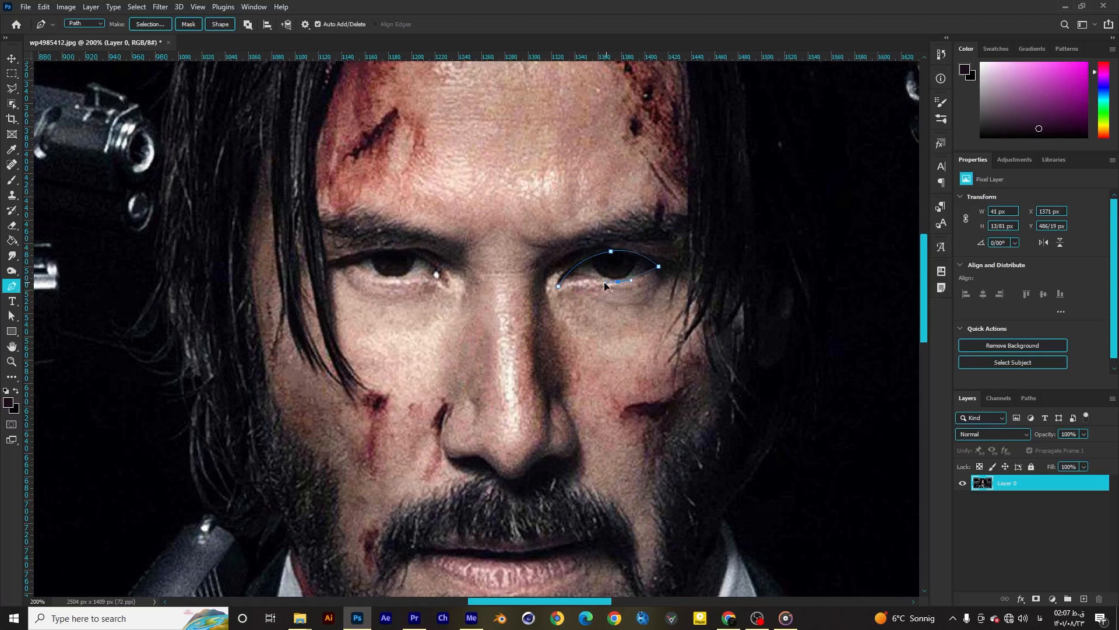
click(558, 286)
click(595, 285)
Turn the eye path into a new anti-aliased selection and try painting inside it with the Brush at 71% opacity
right_click(631, 269)
click(648, 315)
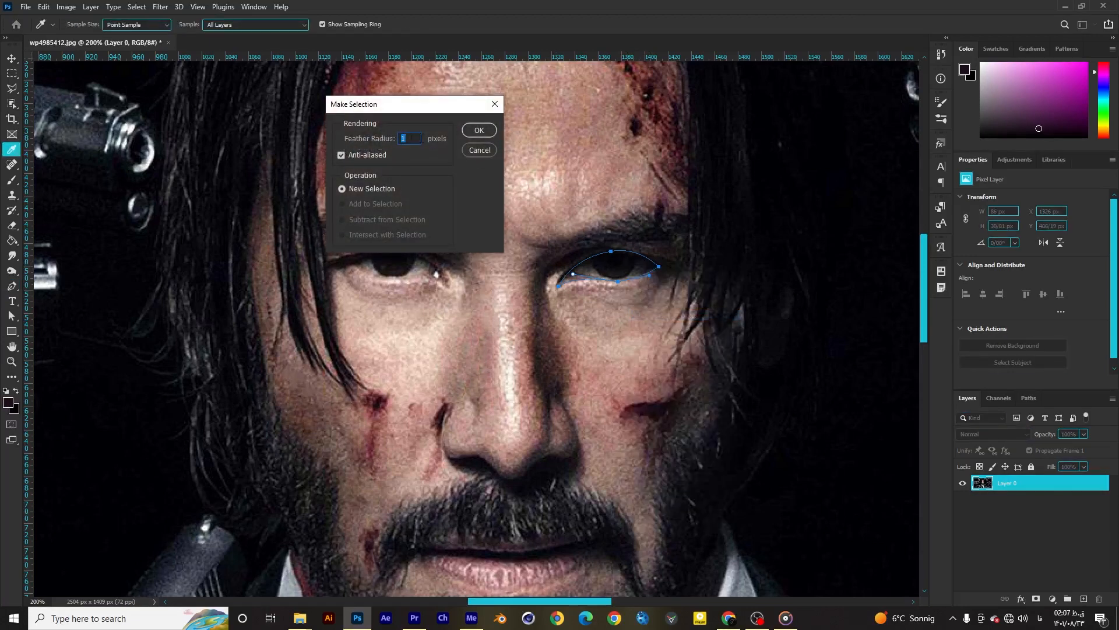
click(478, 130)
key(b)
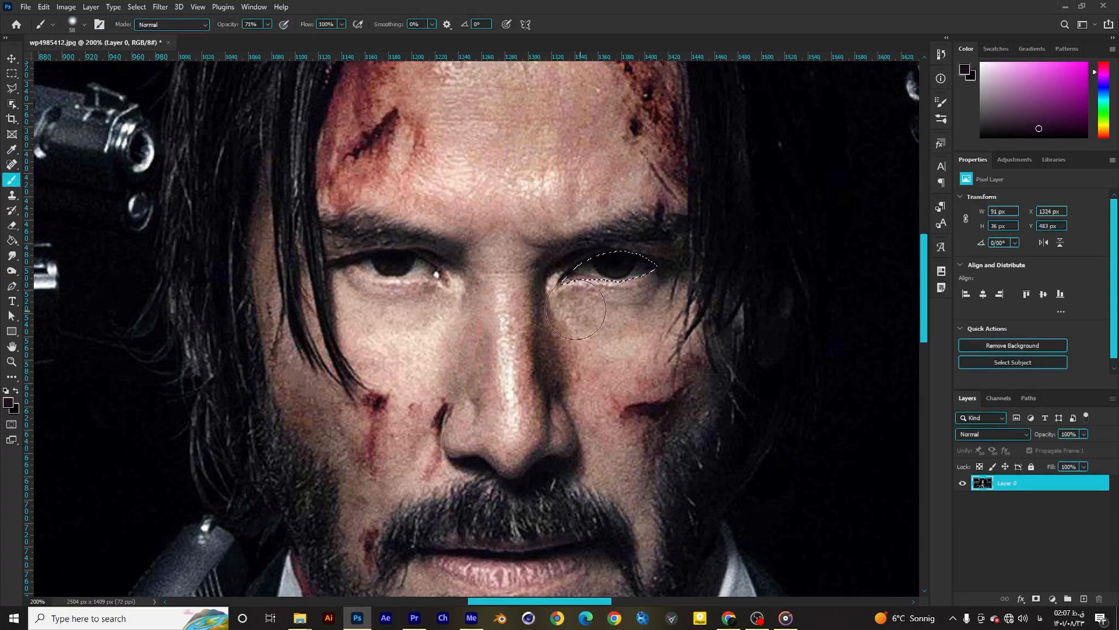
drag(641, 273, 585, 250)
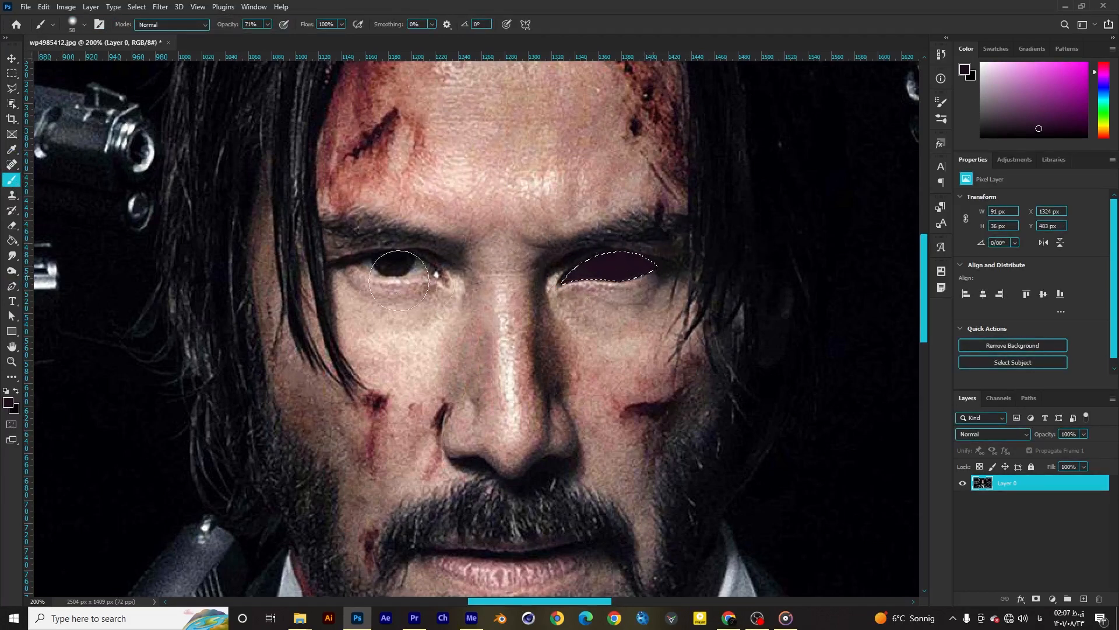
key(ctrl+d)
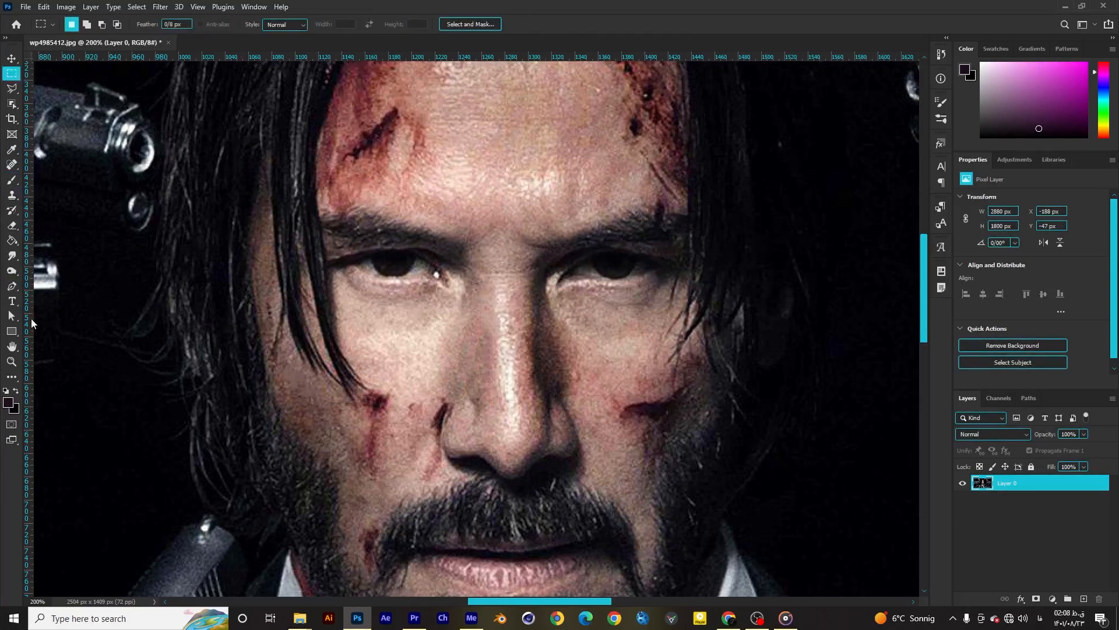
Start a new horizontal text layer on the forehead with the Horizontal Type tool
click(11, 301)
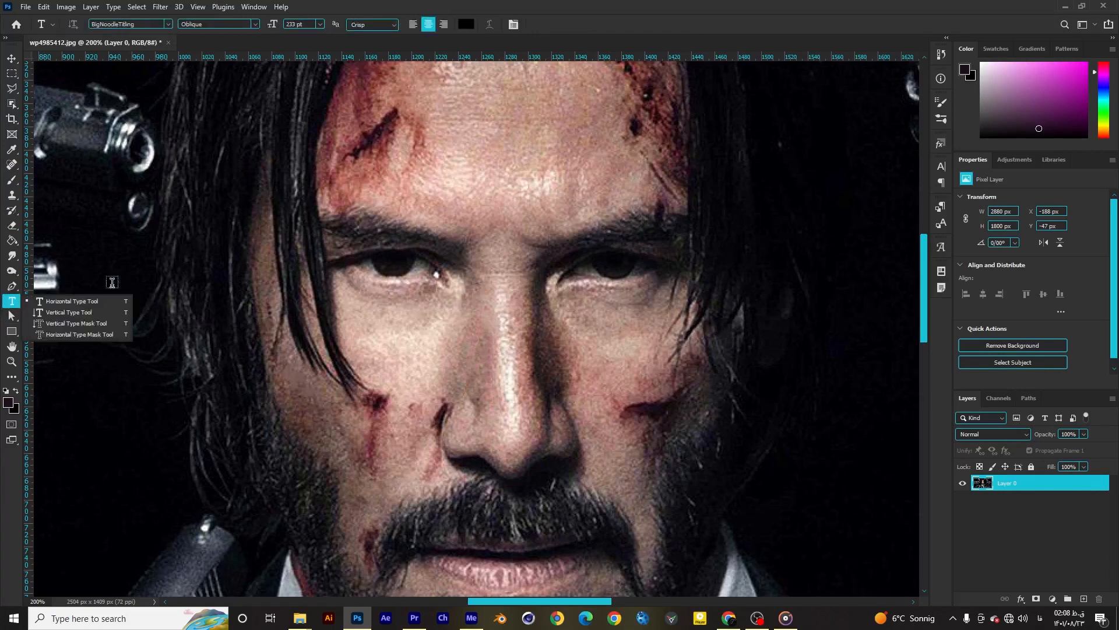
click(443, 196)
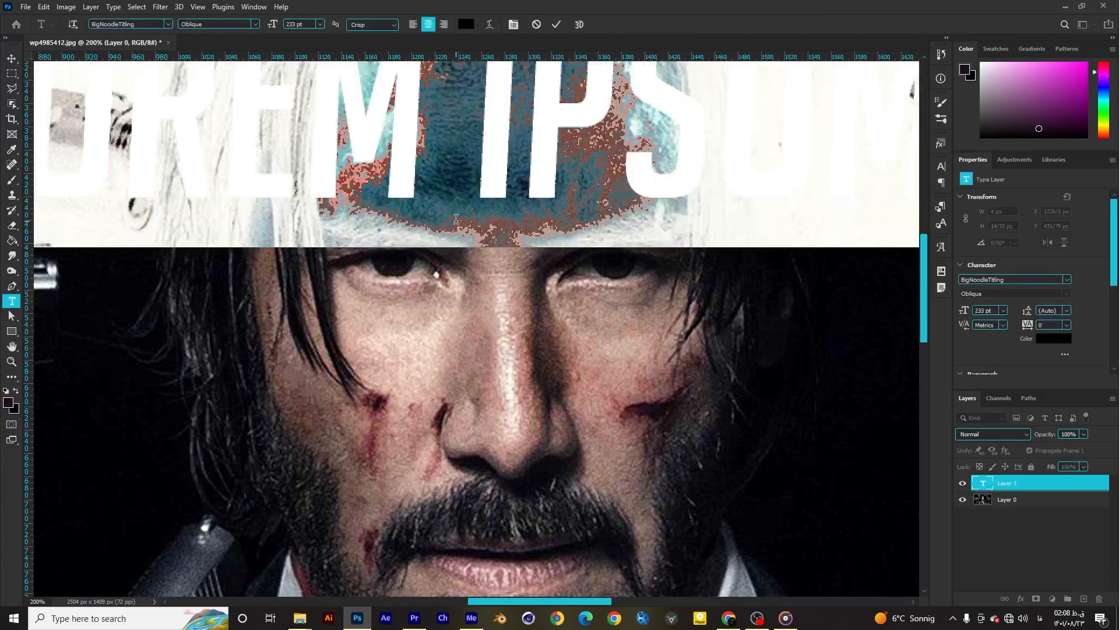
text(حسن)
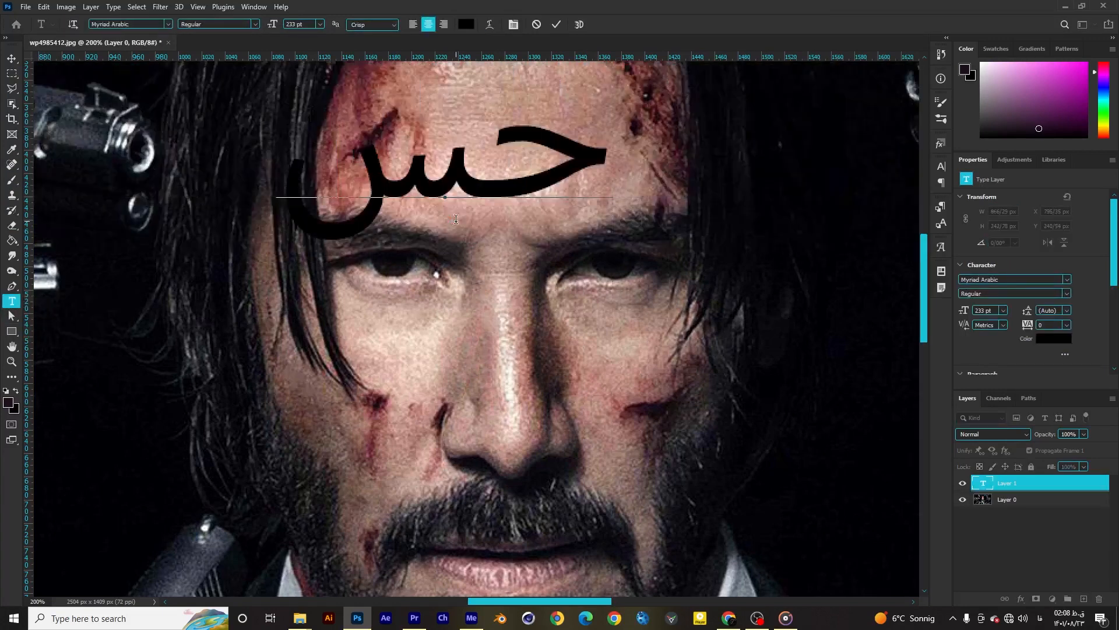
key(BackSpace)
key(BackSpace)
key(BackSpace)
Change the keyboard language to English and enter "psfoad" as the forehead text
key(alt+shift)
text(psfo)
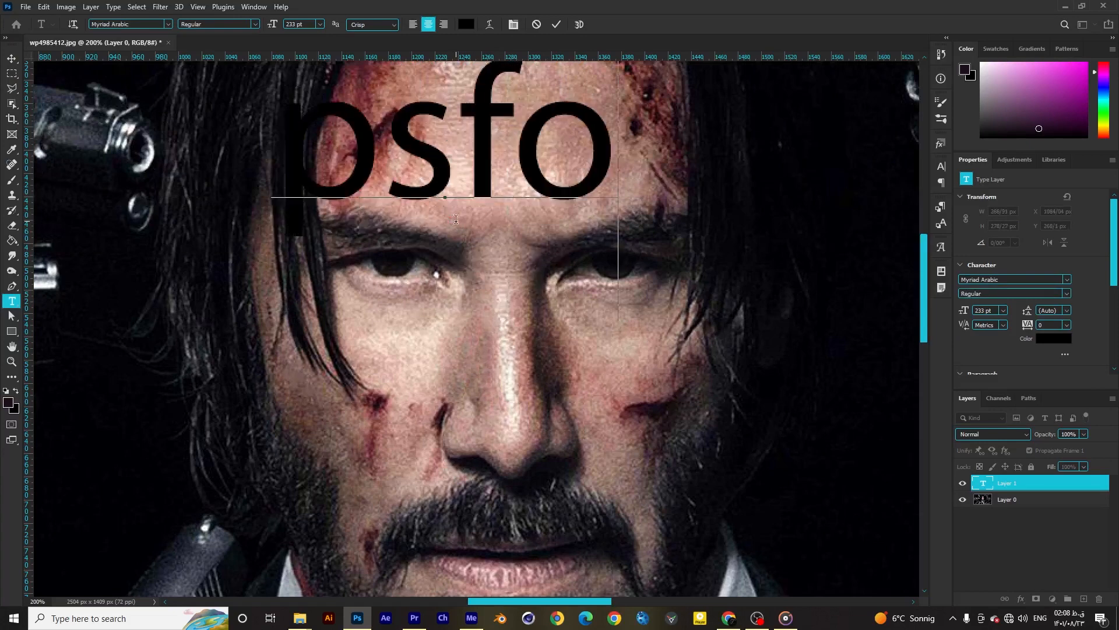
text(ad)
Set the color of the whole "psfoad" text to white (ffffff)
key(ctrl+a)
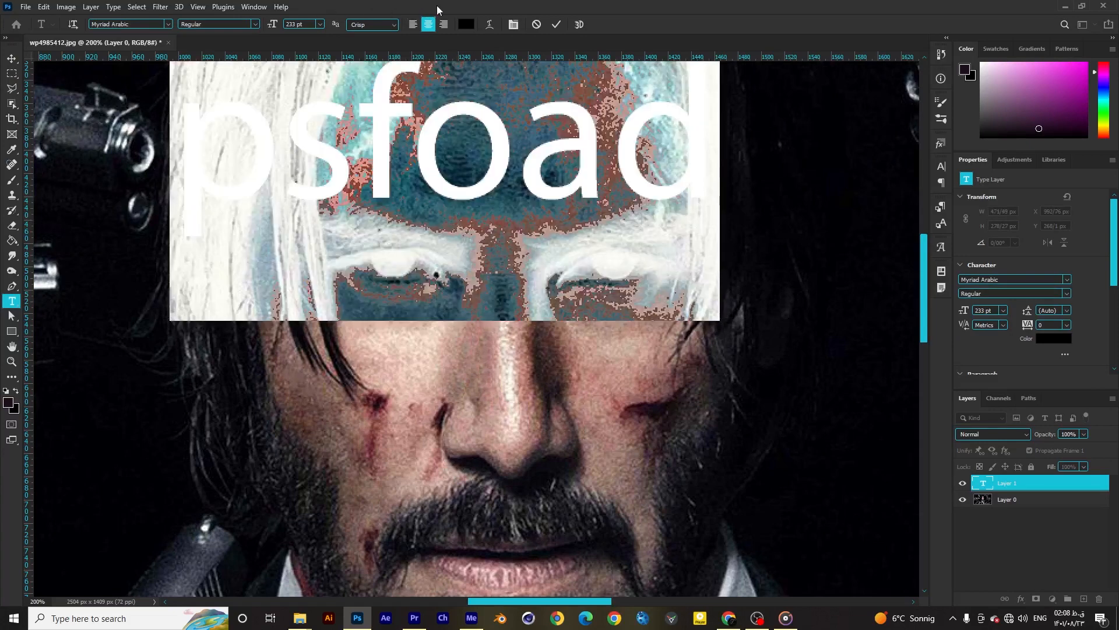
click(466, 27)
drag(546, 397, 471, 284)
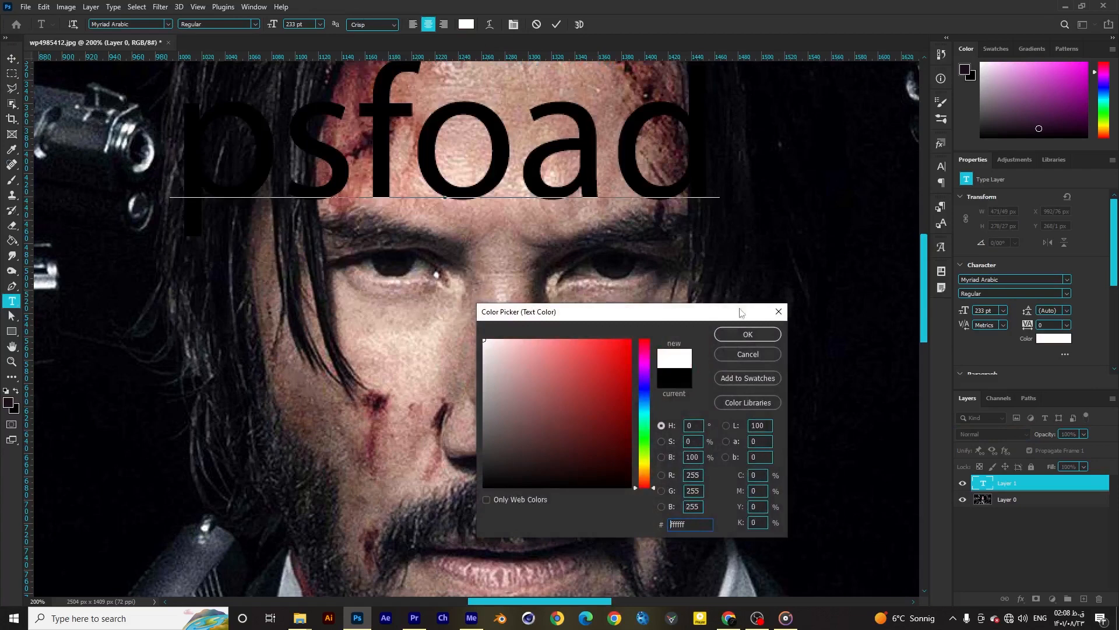
click(767, 337)
Change the font of the "psfoad" text to Bebas Neue Regular
click(145, 24)
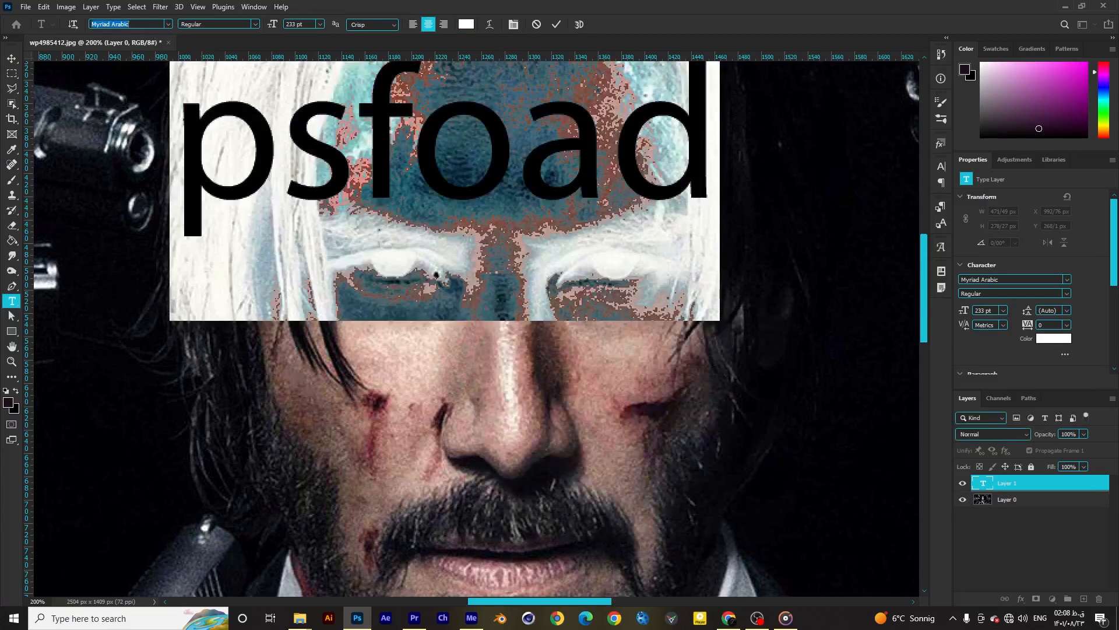
text(bebas)
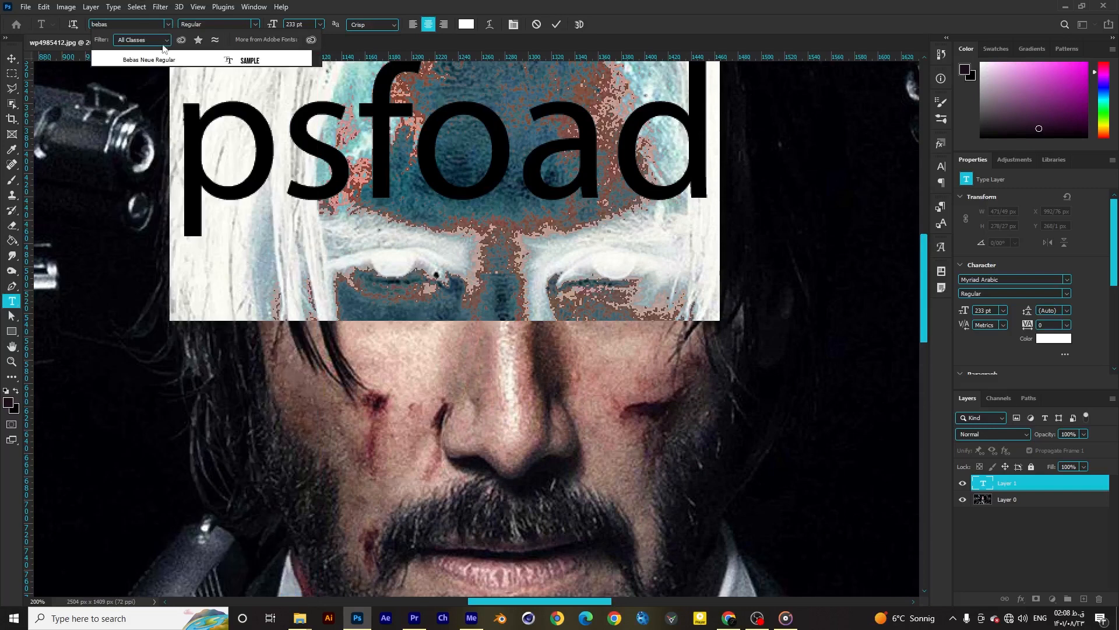
click(165, 60)
click(410, 141)
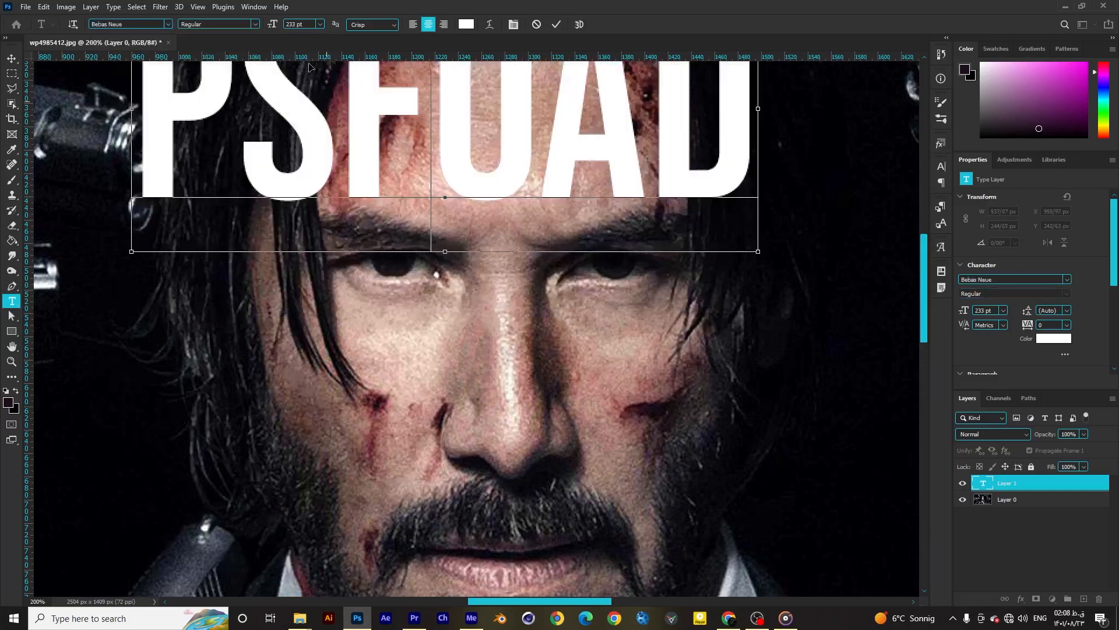
Reduce the whole text to 81 pt and move it to the middle of the forehead
key(ctrl+a)
drag(274, 26, 3, 41)
key(ctrl+Return)
key(v)
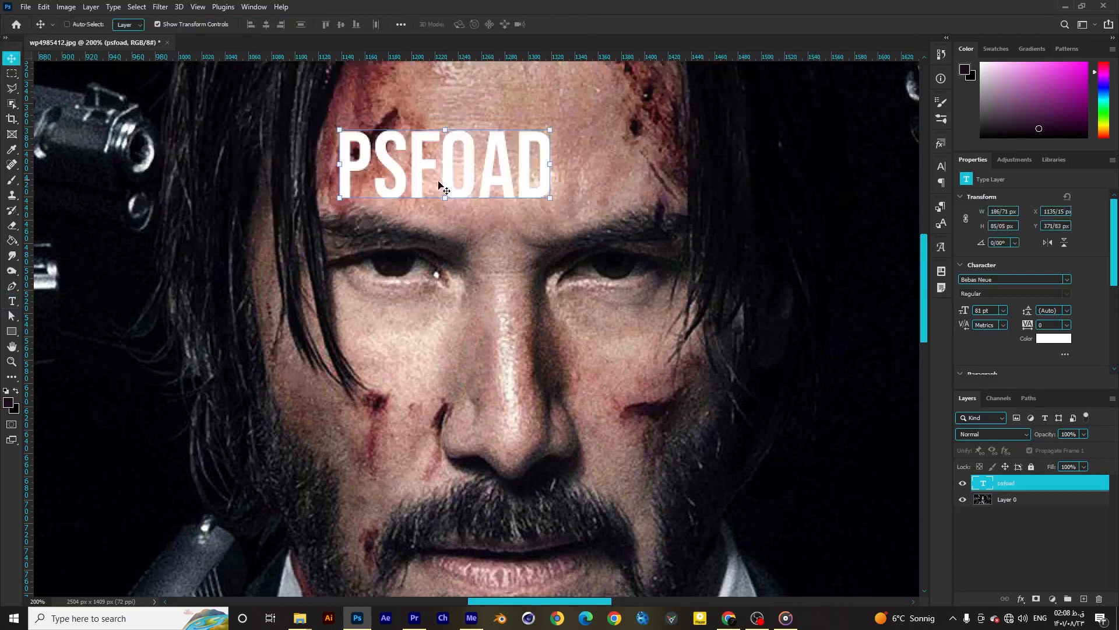
drag(437, 181, 480, 178)
Try right and left alignment on the "psfoad" text and return it to centered alignment
click(15, 299)
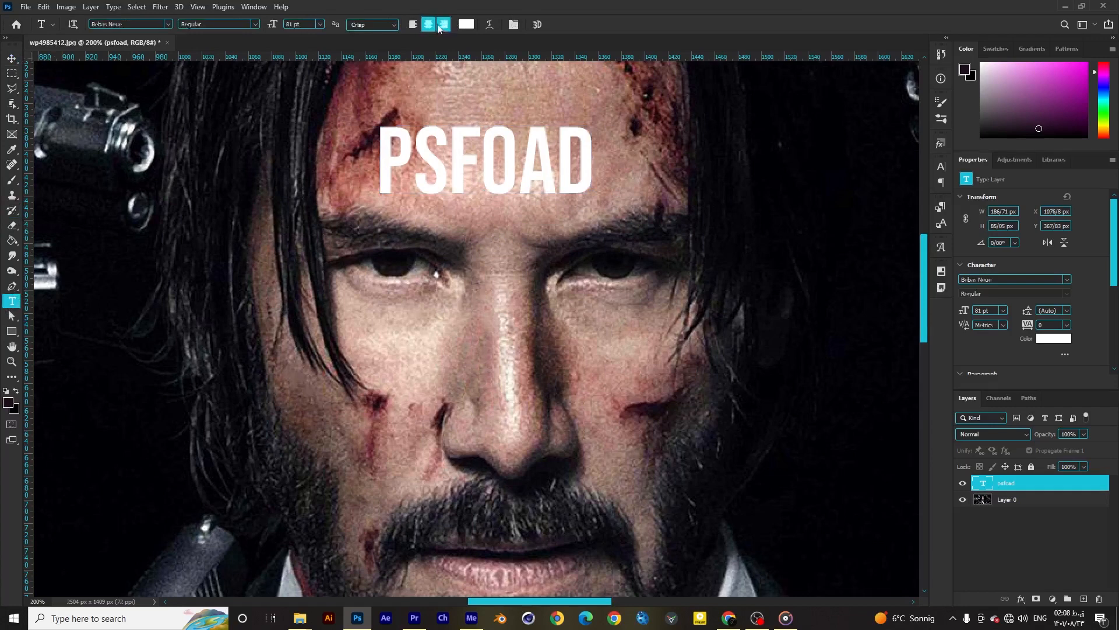
click(444, 24)
click(412, 24)
click(429, 26)
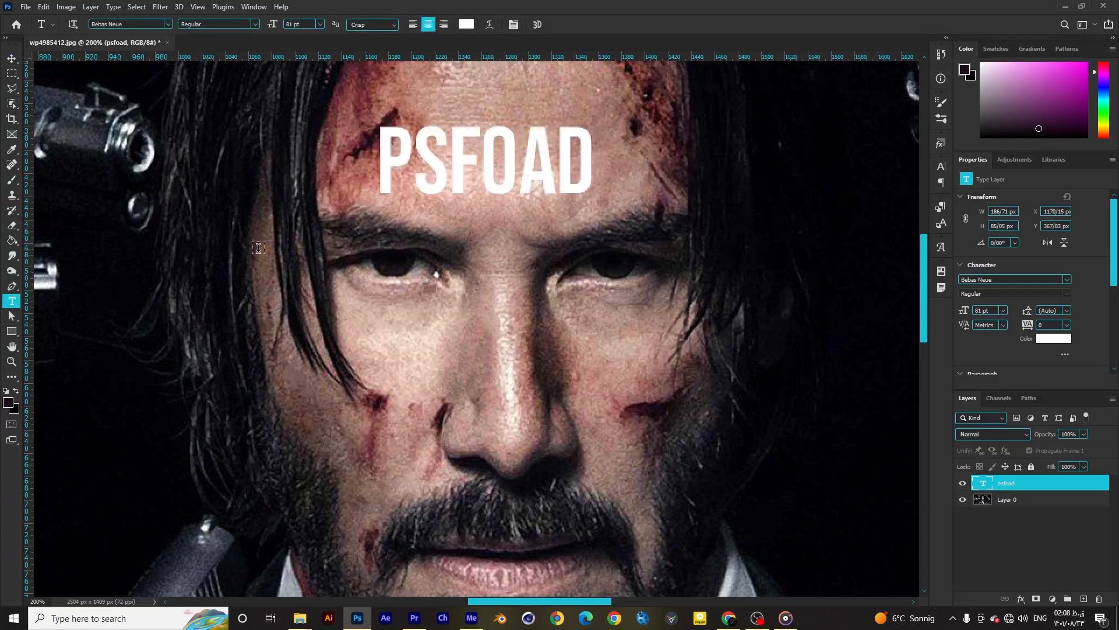
Draw a closed curved Pen path around both eyes, crossing the bridge of the nose
click(11, 287)
click(337, 254)
click(429, 252)
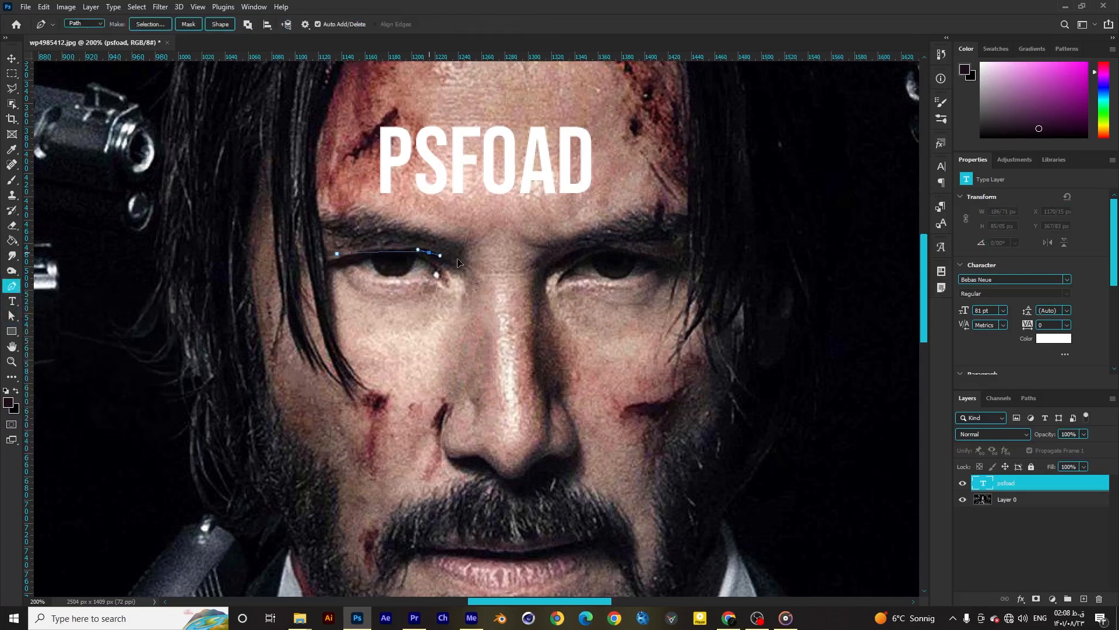
click(511, 269)
click(565, 273)
click(620, 258)
click(635, 250)
click(650, 244)
click(682, 255)
click(680, 284)
click(563, 294)
click(456, 296)
click(340, 292)
click(313, 270)
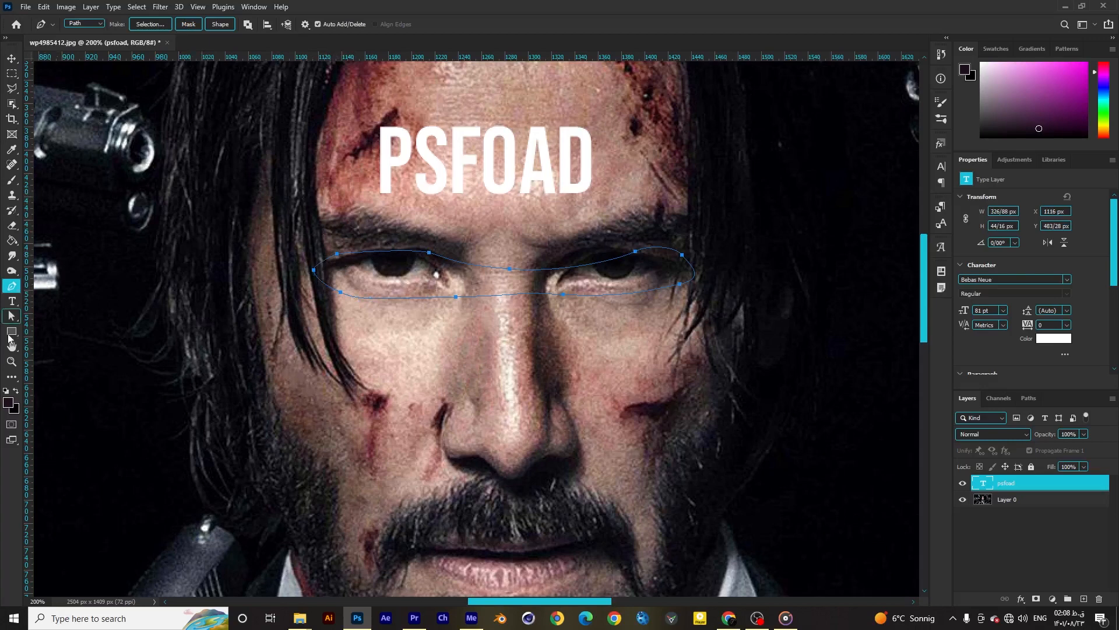
Shift the path around the eyes slightly and pull its lower anchor points up closer to the lower eyelids
click(12, 316)
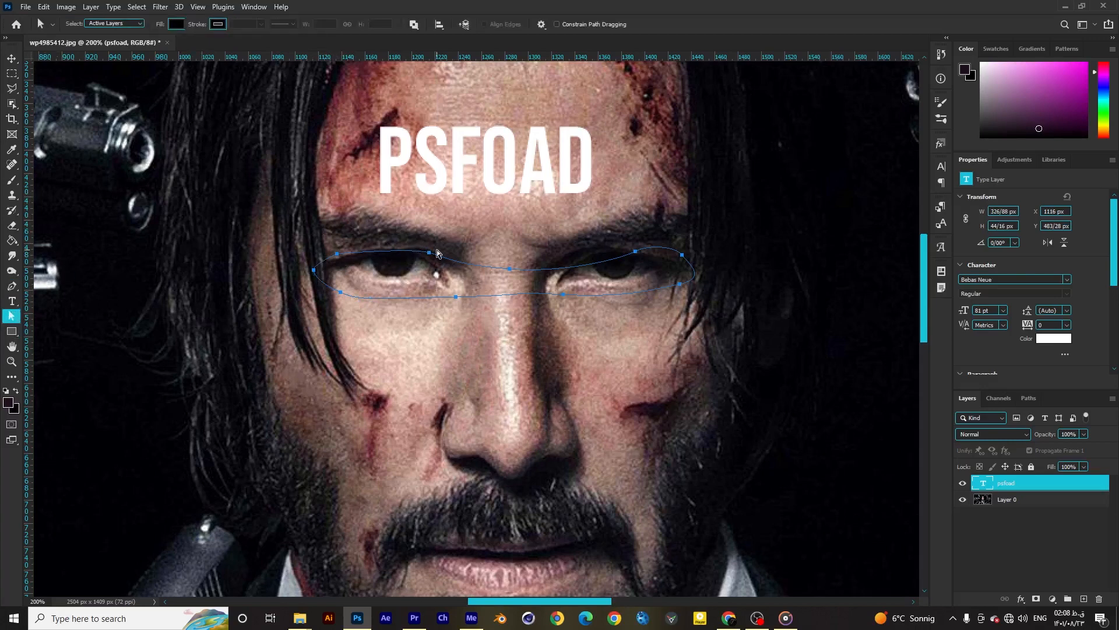
drag(432, 252, 375, 283)
click(348, 253)
drag(464, 297, 431, 282)
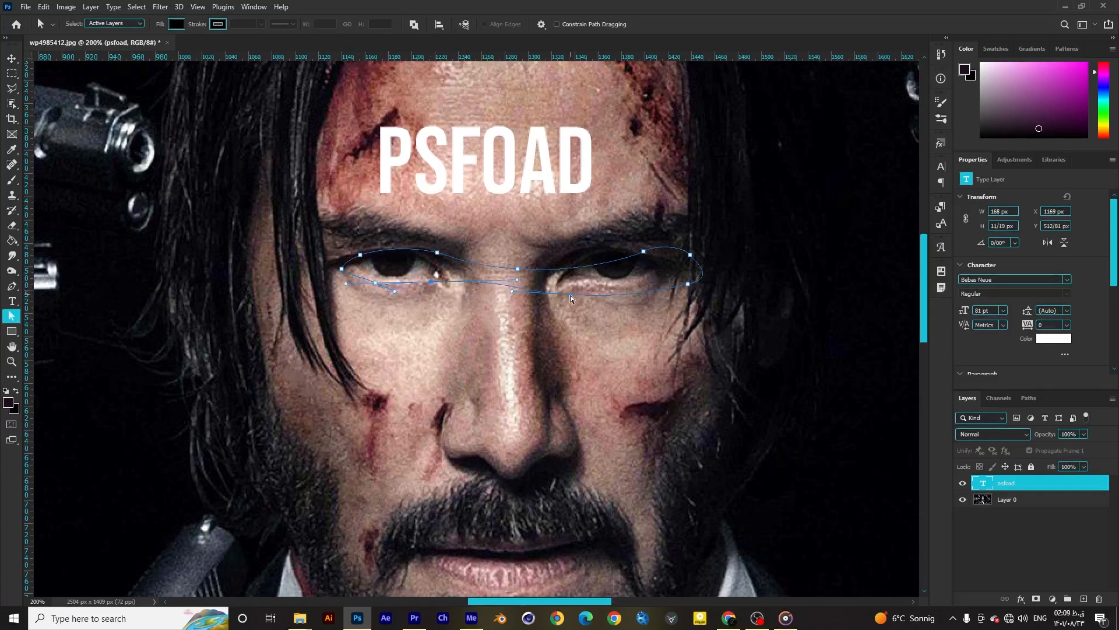
drag(570, 298, 455, 285)
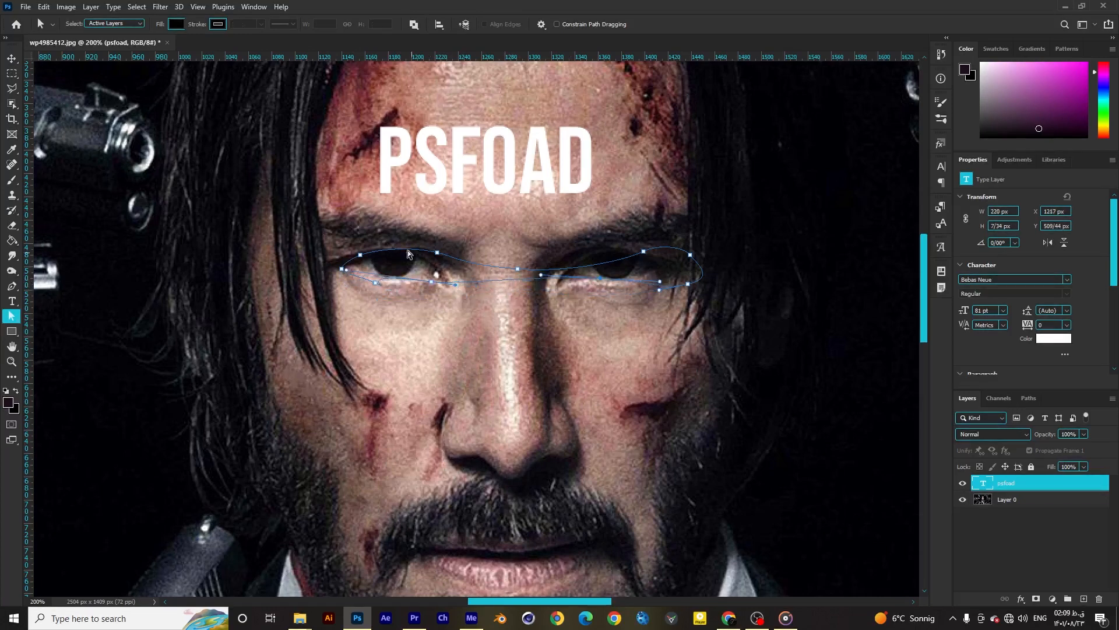
Convert the path around both eyes into a new anti-aliased selection with a 1 px feather, and deselect it
right_click(418, 258)
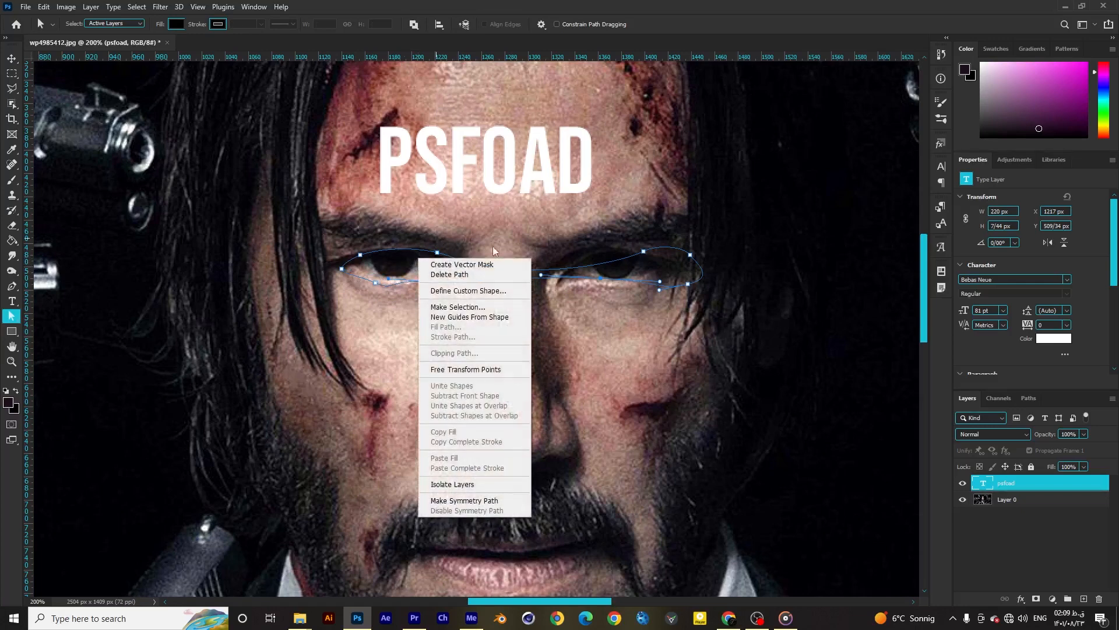
click(461, 306)
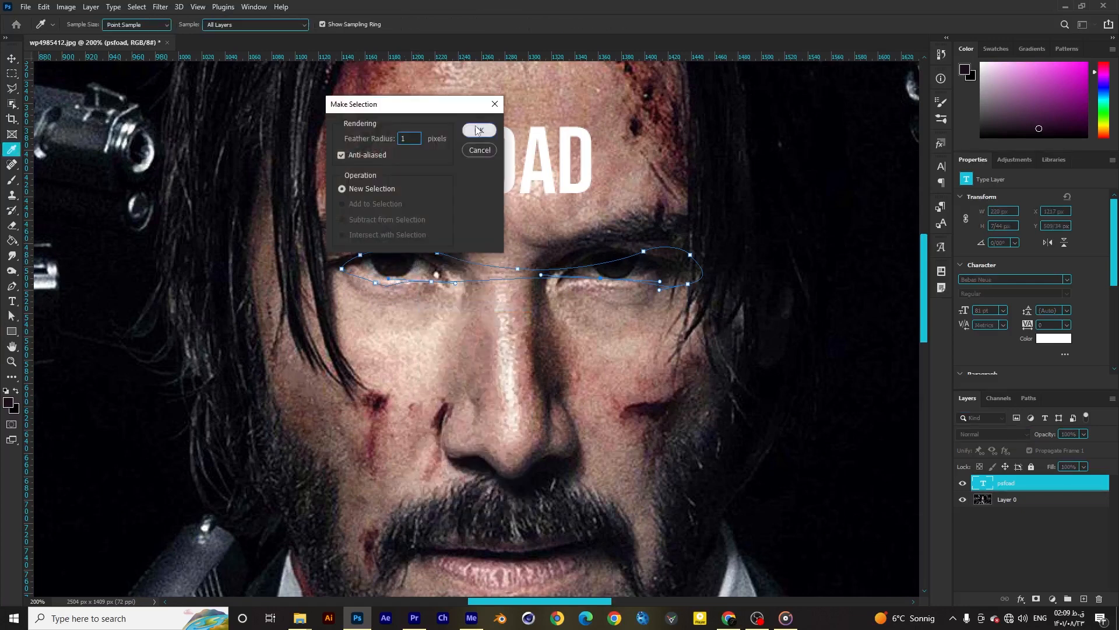
click(479, 130)
click(13, 74)
click(112, 207)
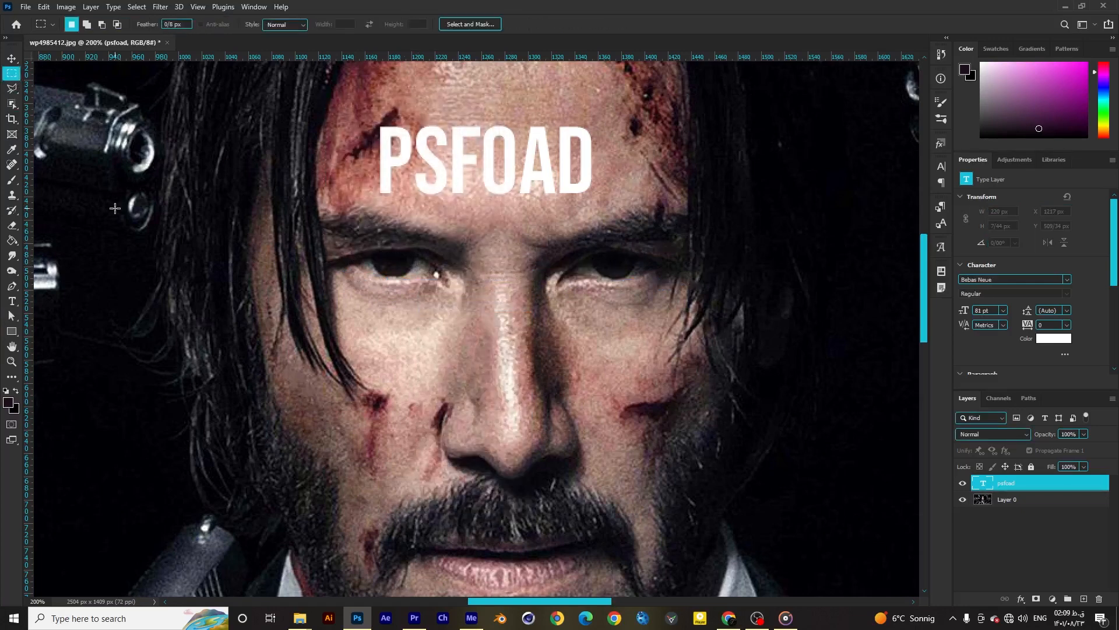
Draw a filled rectangle about 222 by 102 px over the forehead text, and undo it
click(11, 332)
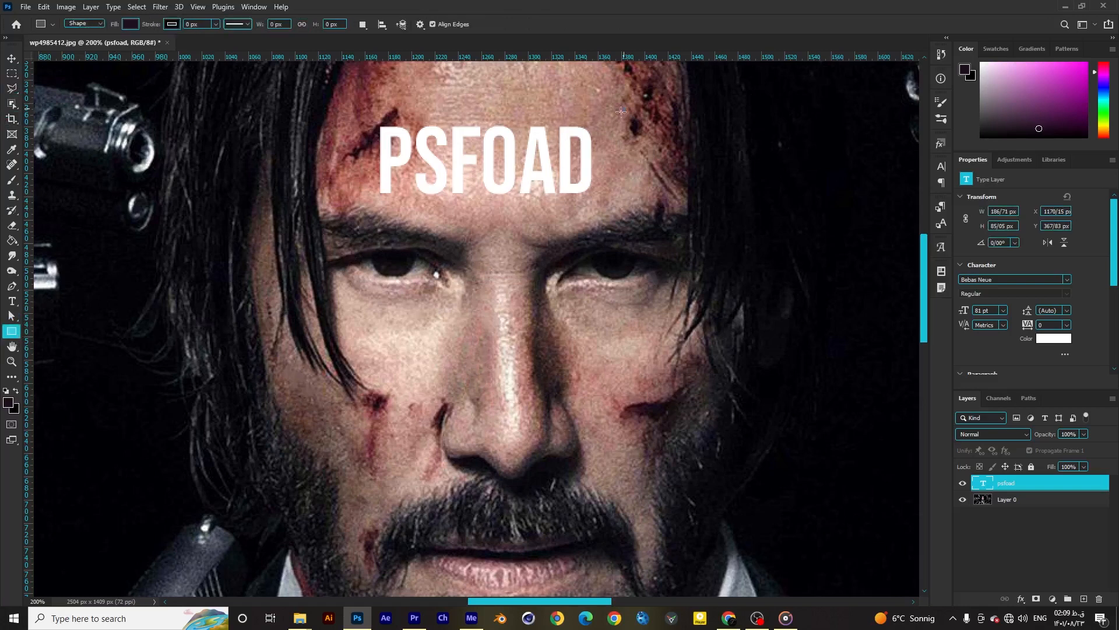
mouse_move(624, 108)
mouse_down()
mouse_move(344, 210)
mouse_move(366, 226)
mouse_up()
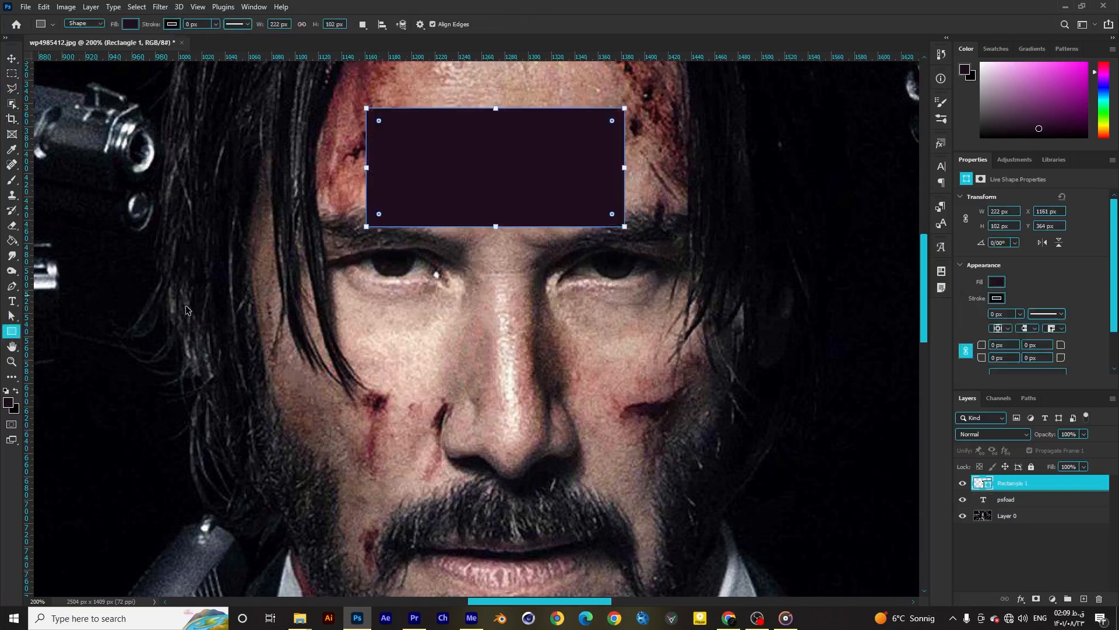
key(ctrl+z)
Use the Ellipse tool to draw a filled circle about 184 px across over the nose and the right-hand eye
right_click(13, 332)
click(14, 333)
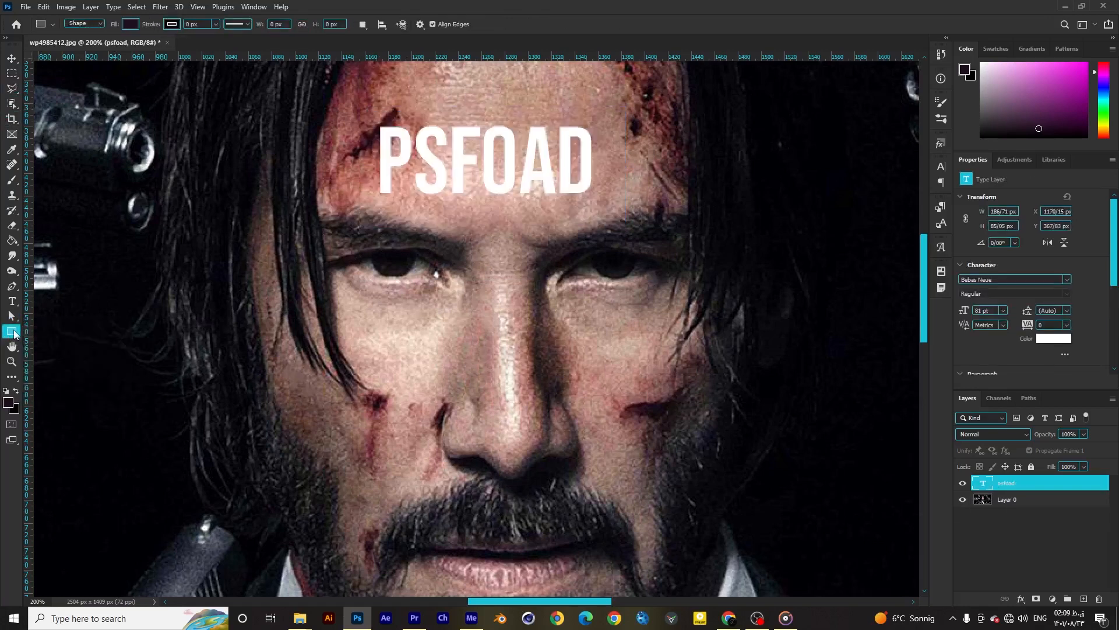
right_click(14, 333)
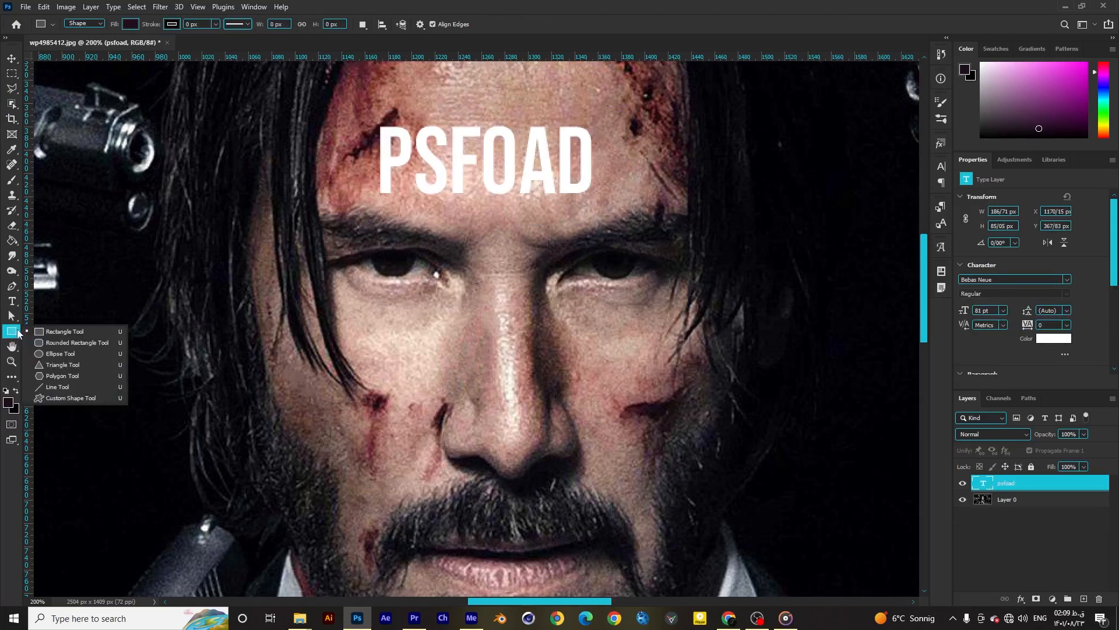
click(61, 353)
drag(600, 94, 399, 310)
key(ctrl+z)
mouse_move(657, 220)
mouse_down()
mouse_move(549, 373)
mouse_move(500, 348)
mouse_move(498, 251)
mouse_move(443, 338)
mouse_move(447, 366)
mouse_move(270, 434)
mouse_up()
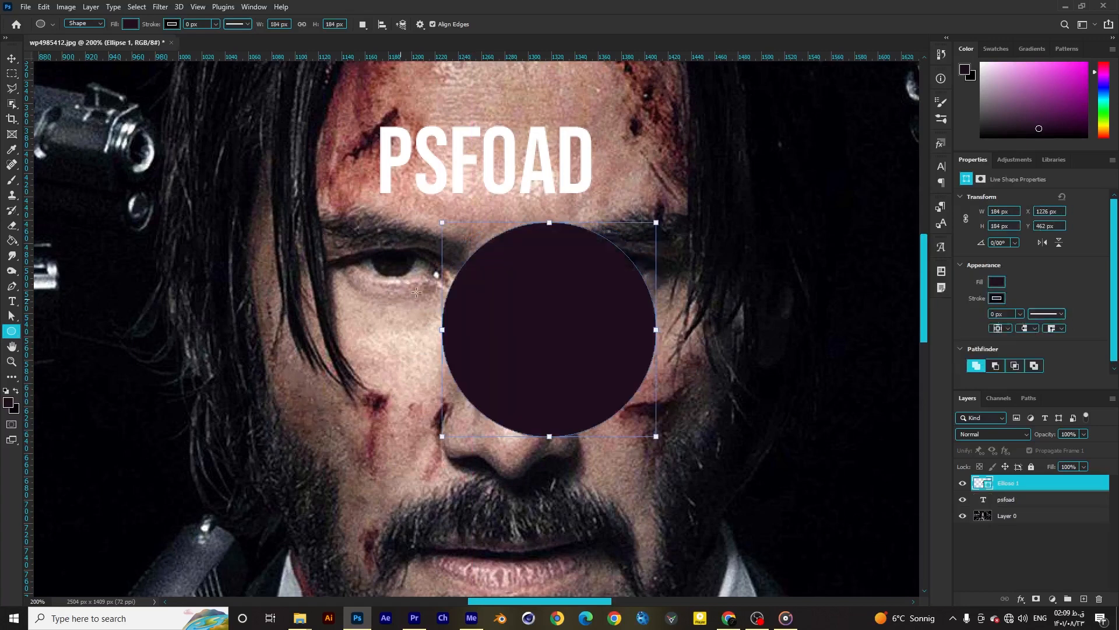
Give the circle a crimson fill and a black stroke about 10 px wide, and delete its layer
click(130, 25)
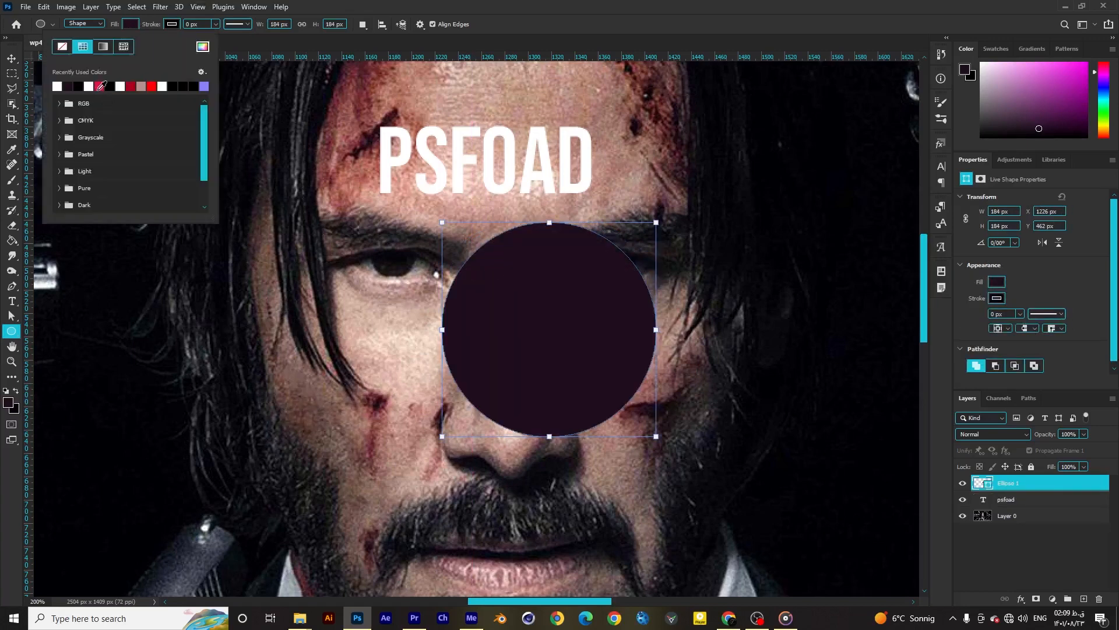
click(100, 87)
click(176, 25)
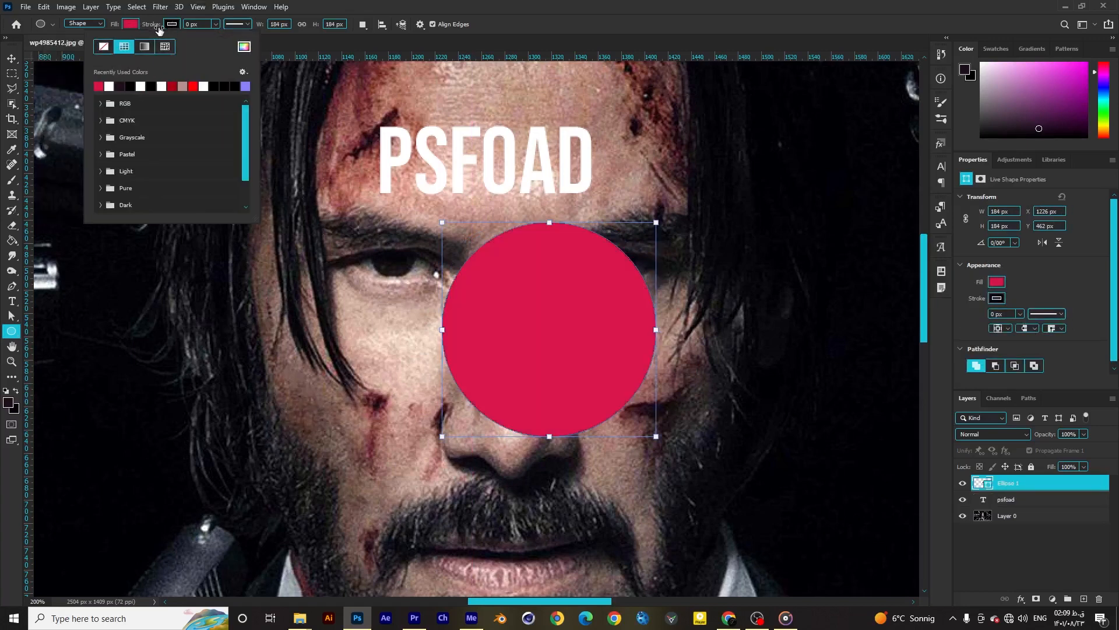
click(158, 28)
click(215, 24)
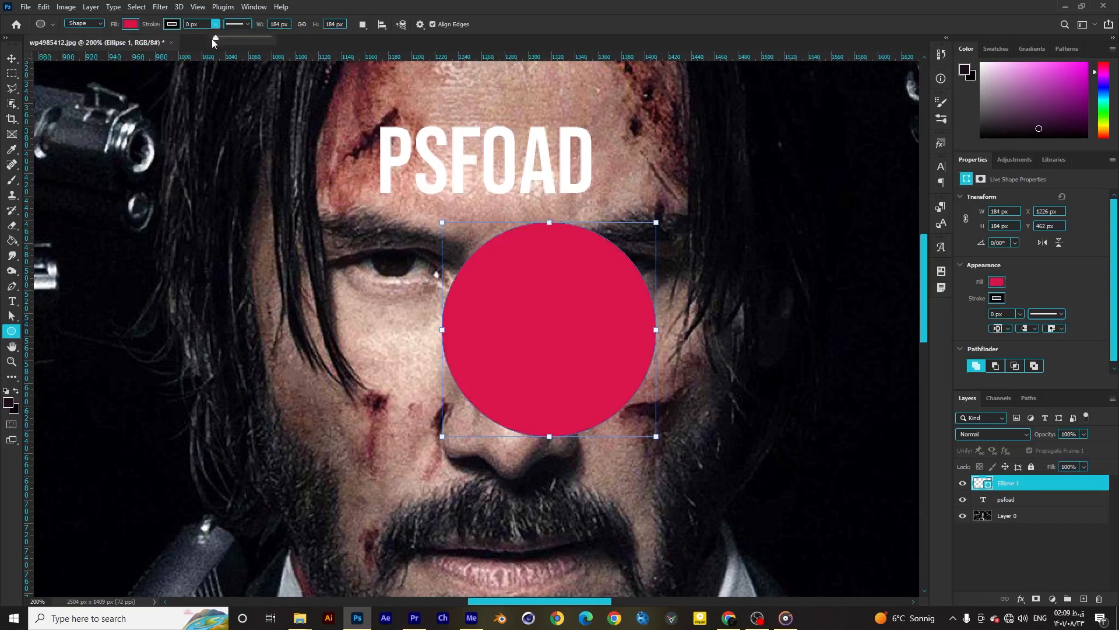
drag(211, 38, 232, 40)
click(12, 74)
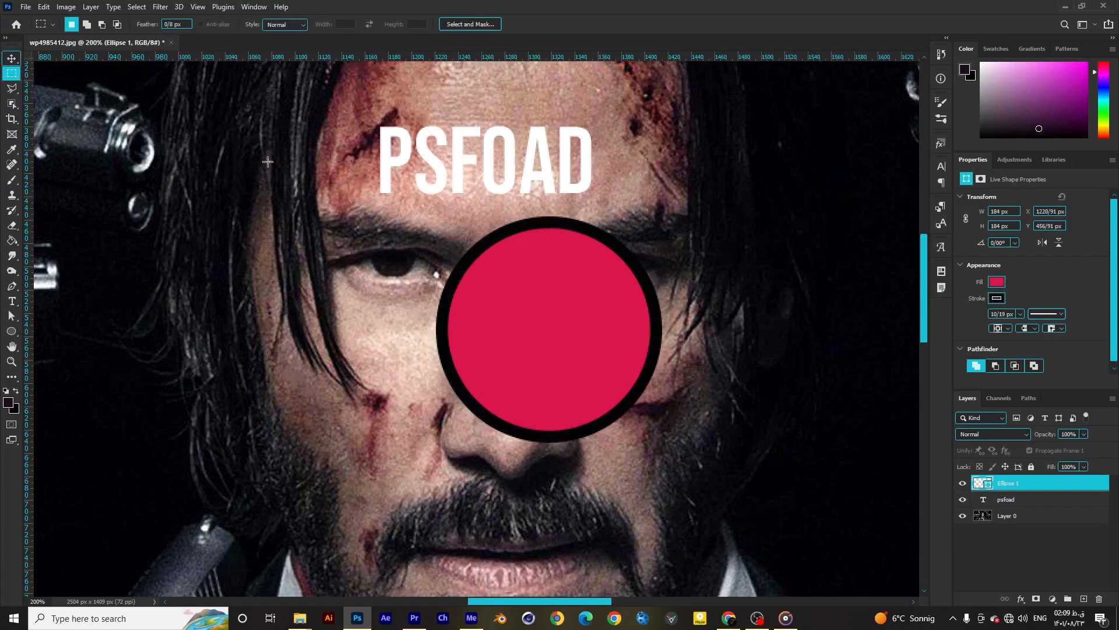
key(Delete)
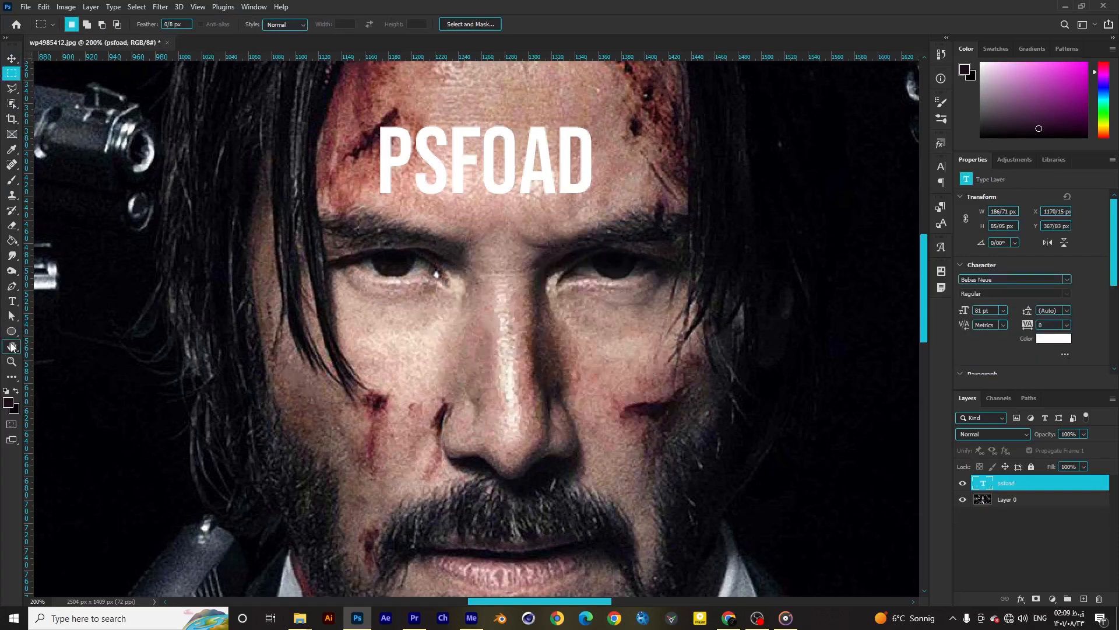
Pan the portrait with the Hand tool, and use the Zoom tool to inspect it between 400% and 50% magnification
click(12, 347)
drag(490, 231, 380, 260)
click(11, 362)
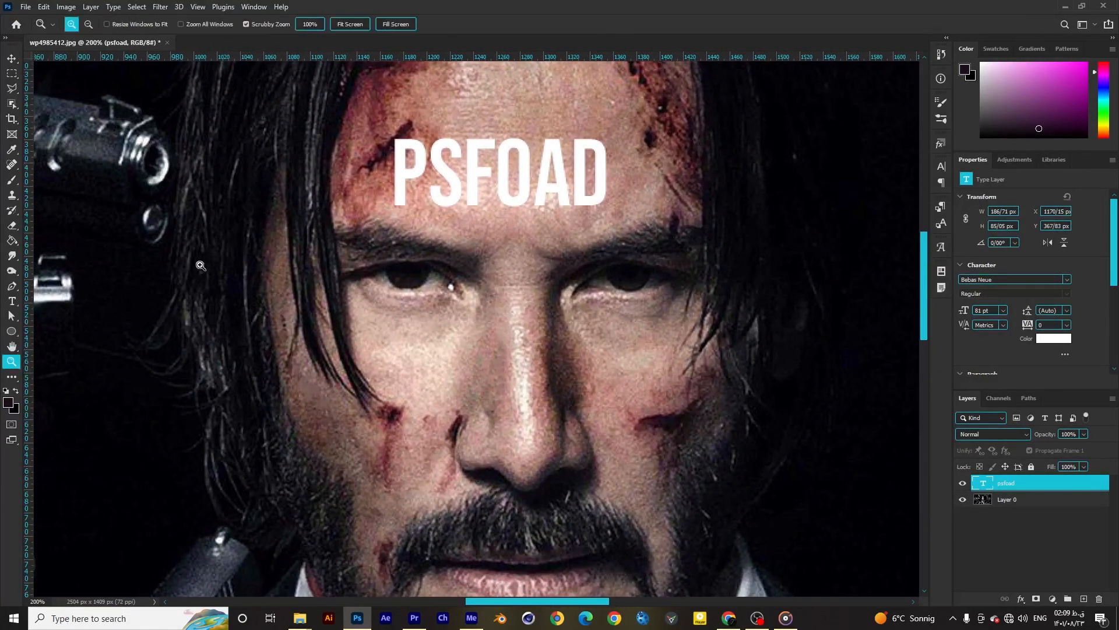
click(484, 200)
key(alt)
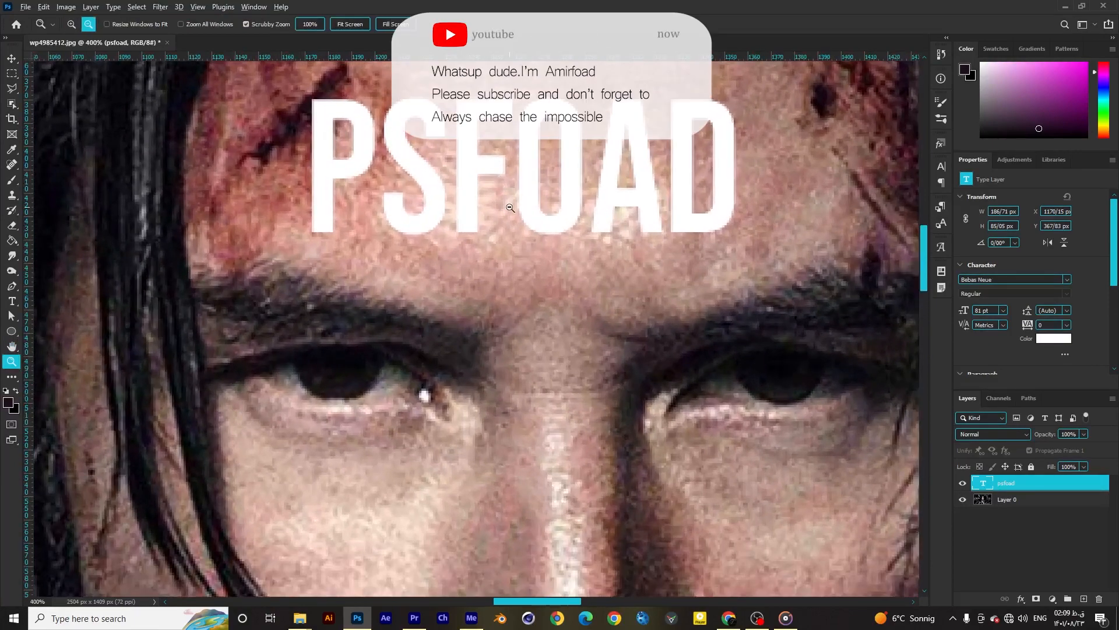
alt+click(510, 207)
alt+click(509, 222)
alt+click(506, 239)
alt+click(503, 261)
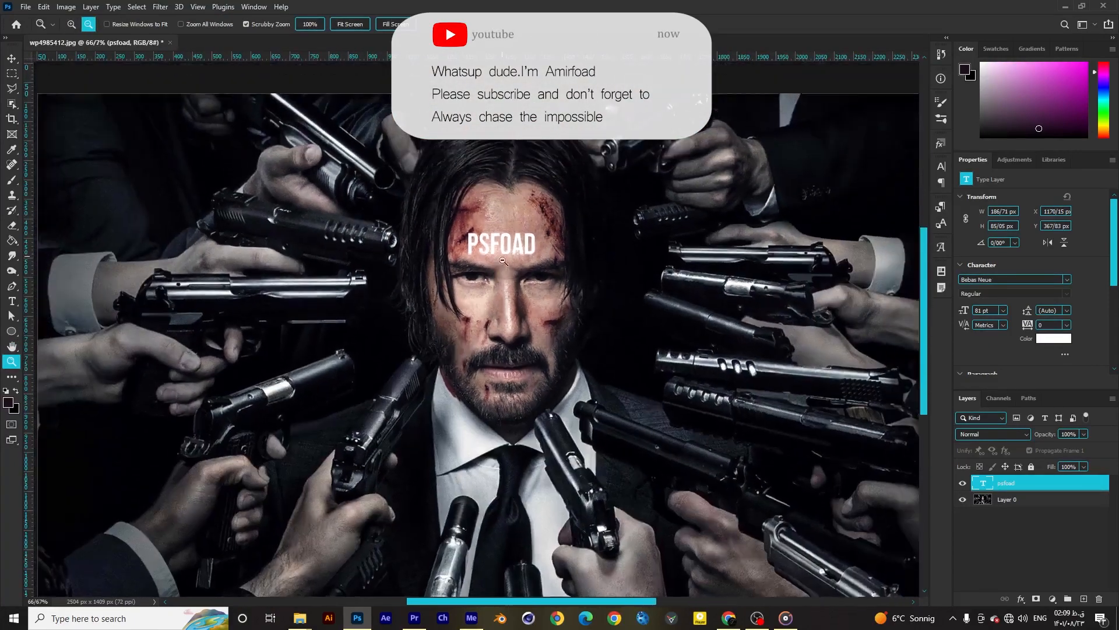
alt+click(503, 260)
alt+click(495, 260)
click(465, 274)
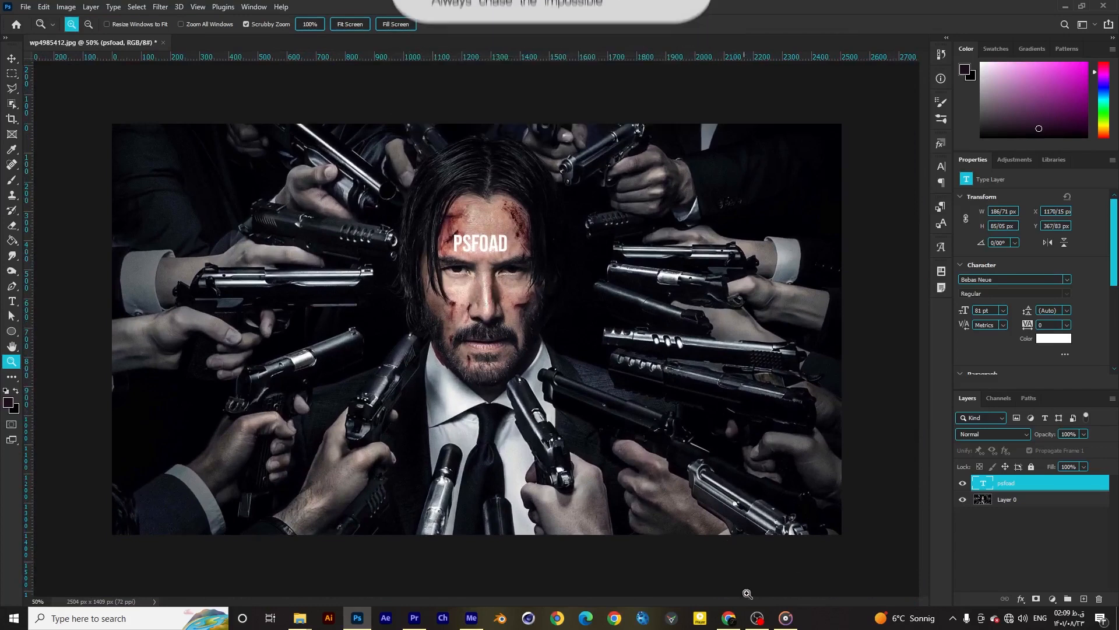
click(757, 617)
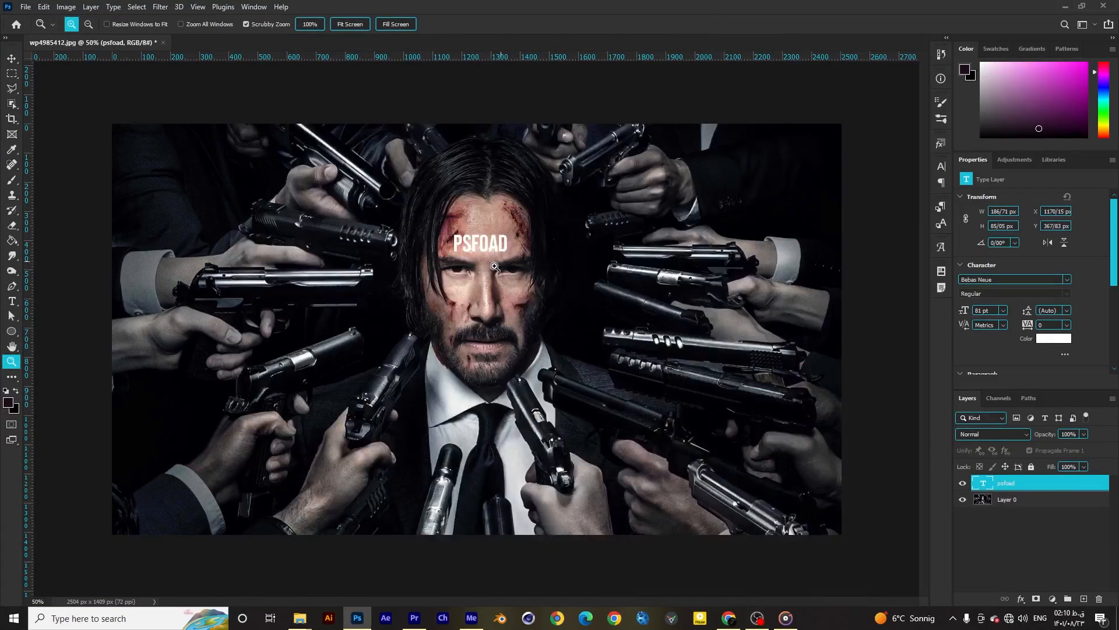
click(465, 239)
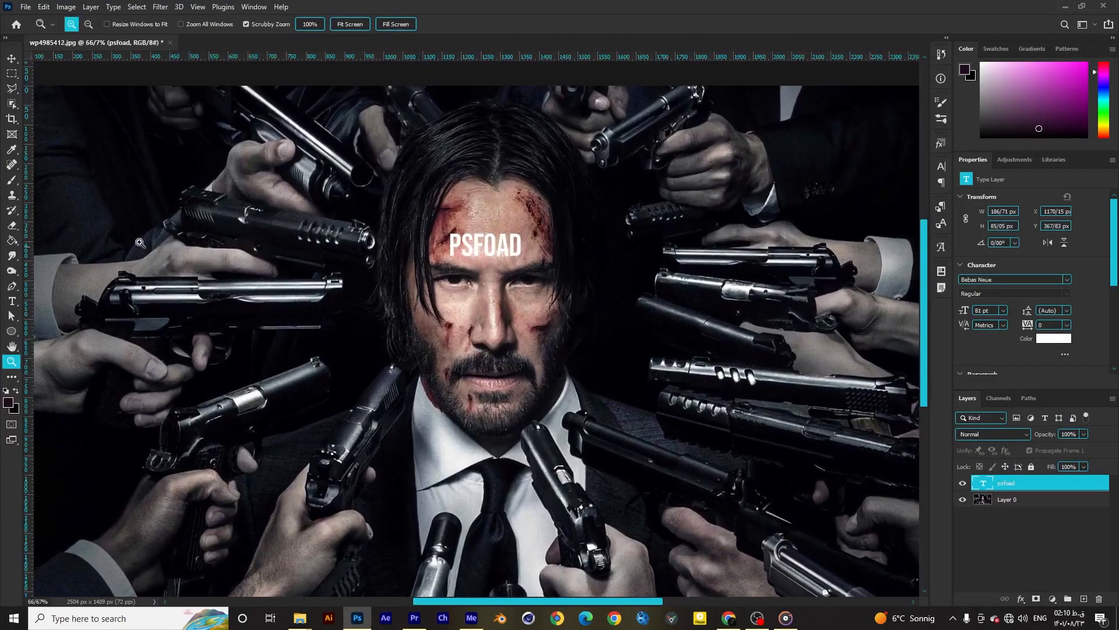
Delete the "psfoad" text layer and add a new empty layer above Layer 0
key(Delete)
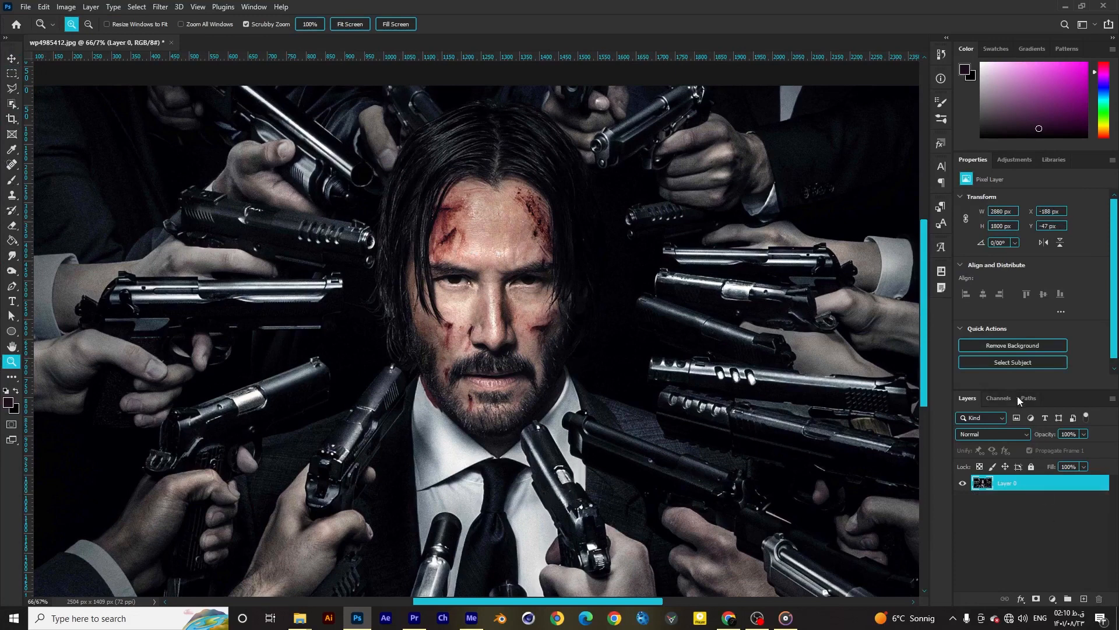
drag(1061, 388, 1059, 362)
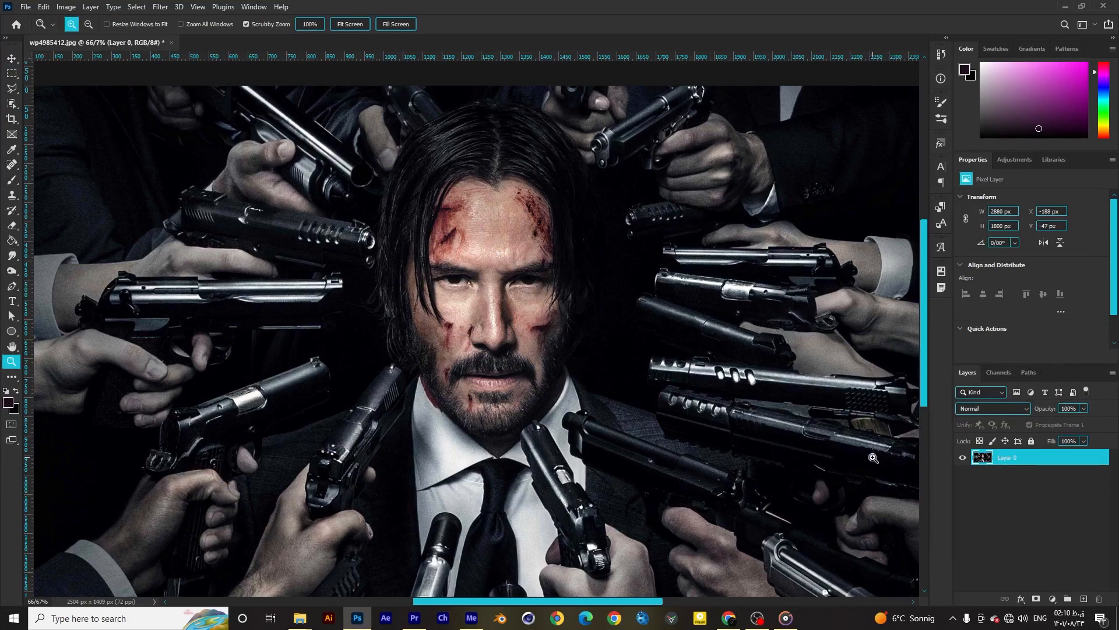
click(1085, 600)
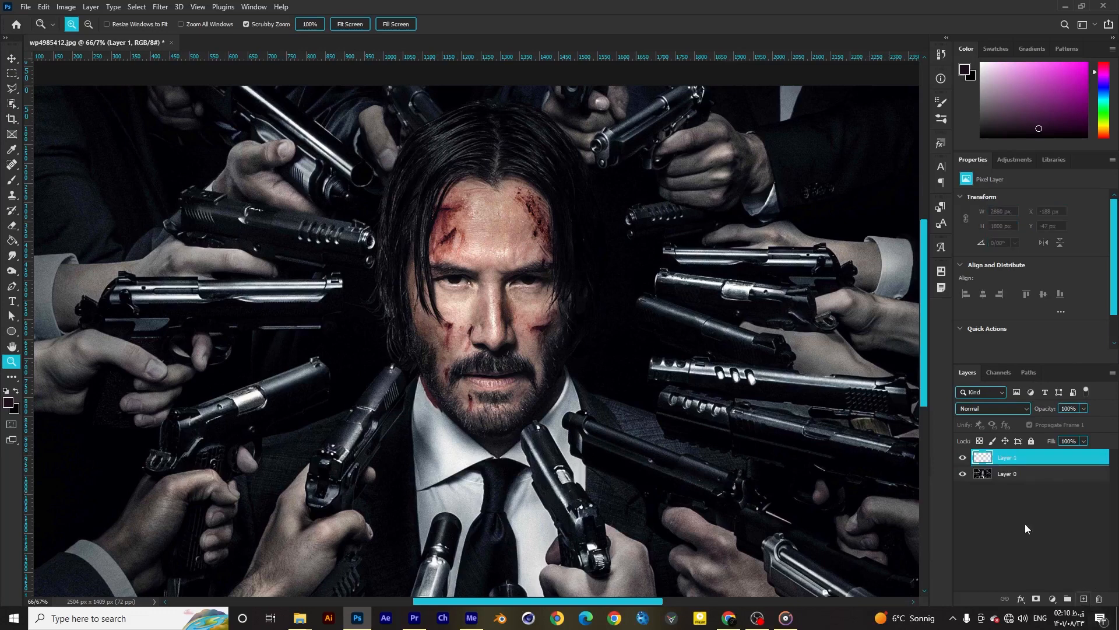
Paint a dark Brush stroke at 71% opacity over the pistol left of the face, and undo it
click(12, 180)
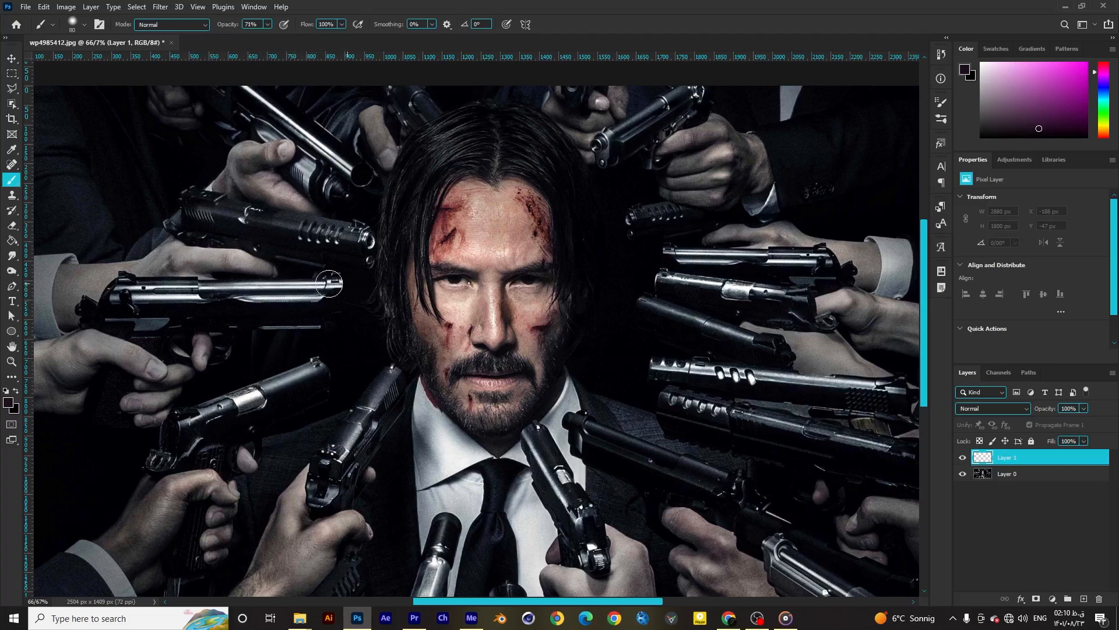
key(bracketright)
key(bracketright)
mouse_move(332, 282)
mouse_down()
mouse_move(127, 286)
mouse_move(95, 318)
mouse_move(234, 314)
mouse_up()
key(bracketleft)
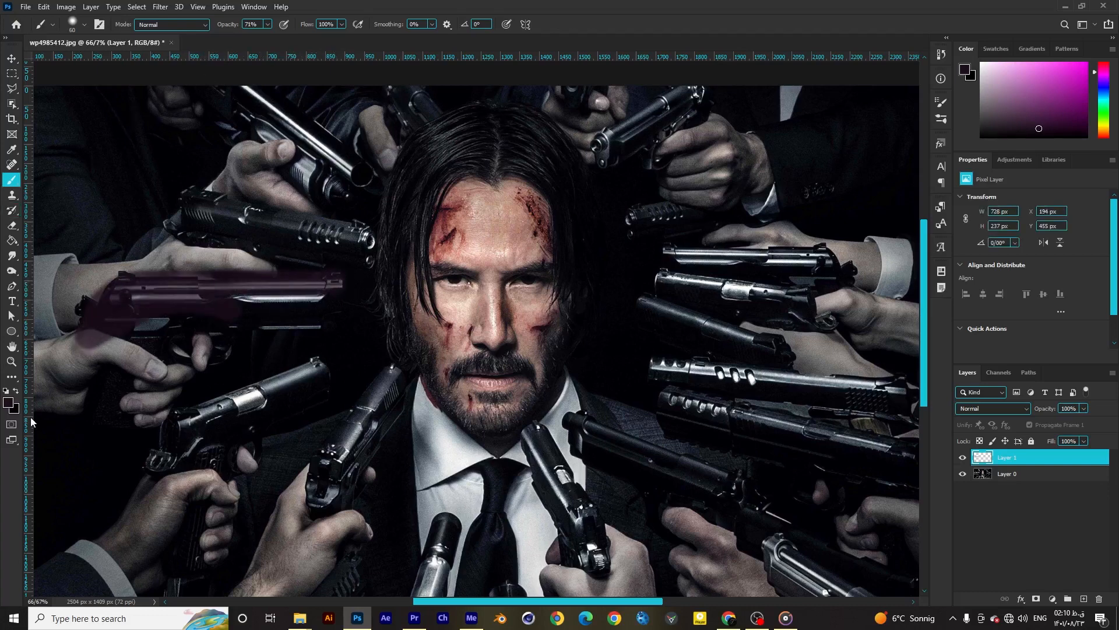
key(ctrl+z)
Set the foreground color to bright red and brush over the hand and pistols right of the face on the new layer
click(8, 401)
mouse_move(602, 358)
mouse_down()
mouse_move(671, 392)
mouse_move(647, 341)
mouse_up()
click(747, 334)
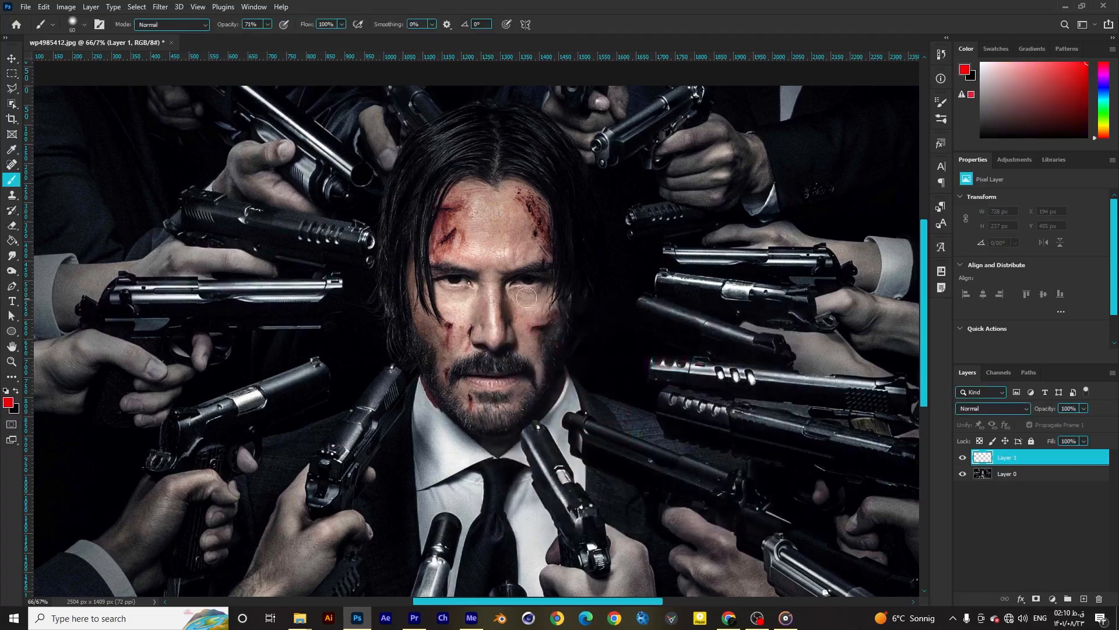
mouse_move(877, 370)
mouse_down()
mouse_move(892, 378)
mouse_move(828, 379)
mouse_move(804, 355)
mouse_move(845, 345)
mouse_move(735, 322)
mouse_up()
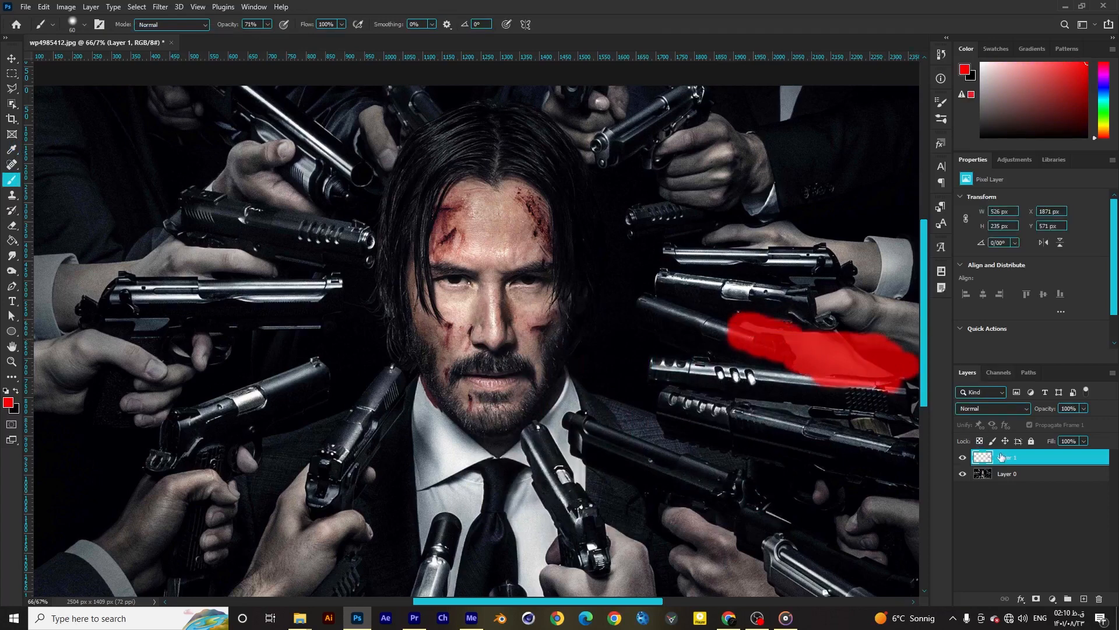
click(963, 459)
click(963, 458)
Move the red paint left toward the face and stretch its height to about 205%
click(7, 61)
mouse_move(812, 406)
mouse_down()
mouse_move(548, 311)
mouse_move(682, 322)
mouse_move(694, 411)
mouse_up()
drag(728, 324, 688, 318)
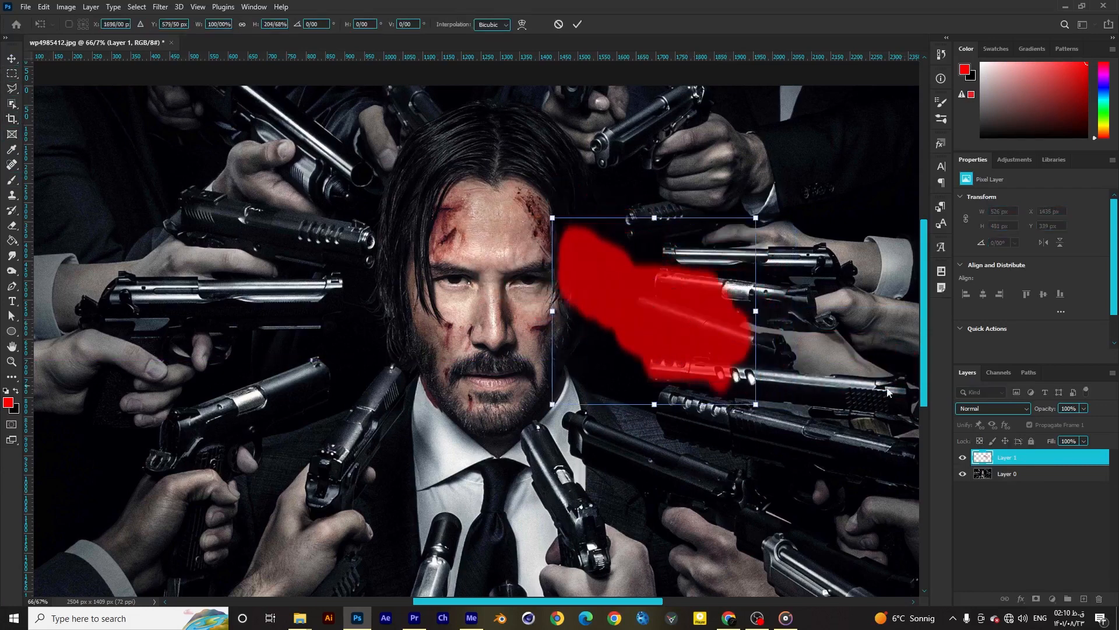
Move the red paint back over the pistols at the right of the photo, and delete its layer
click(1007, 409)
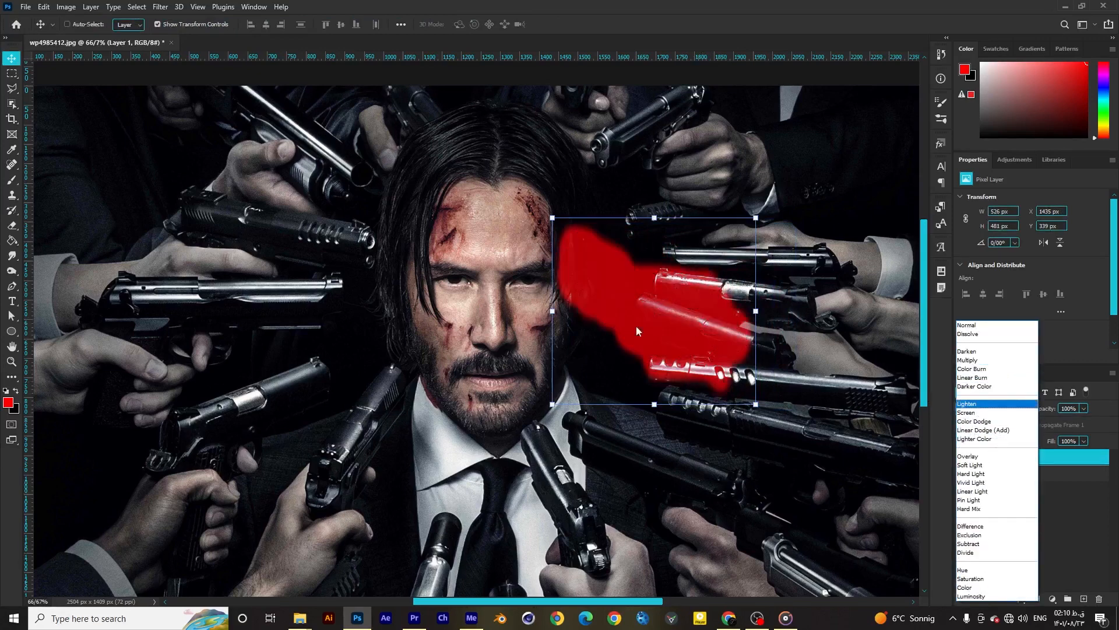
click(651, 320)
drag(799, 411, 1047, 406)
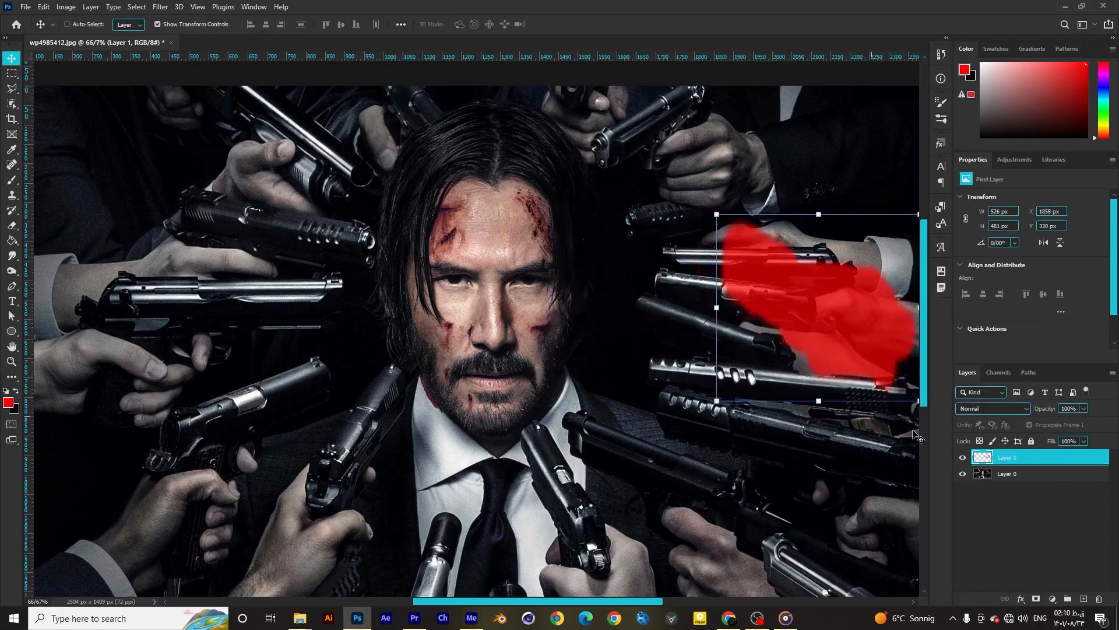
key(Delete)
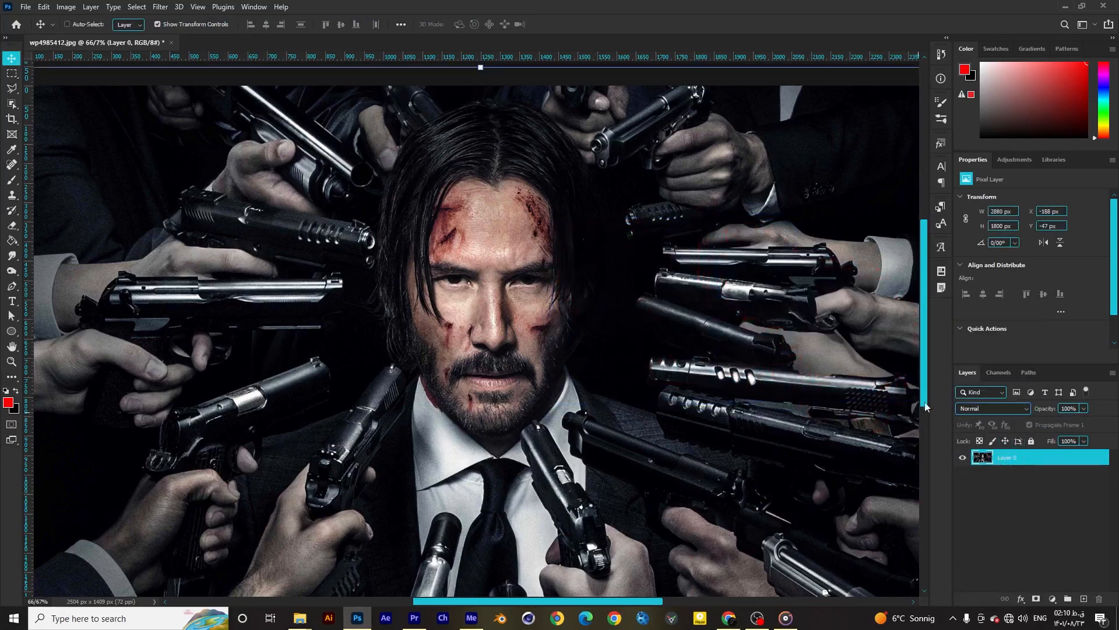
Add an Invert adjustment layer above Layer 0
click(12, 362)
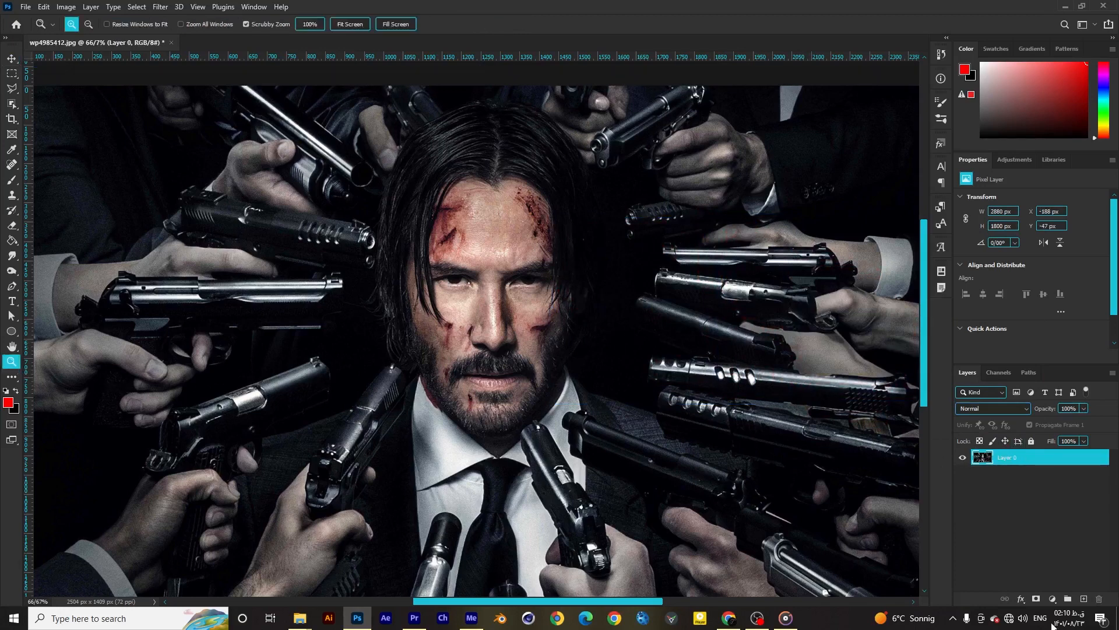
click(1052, 600)
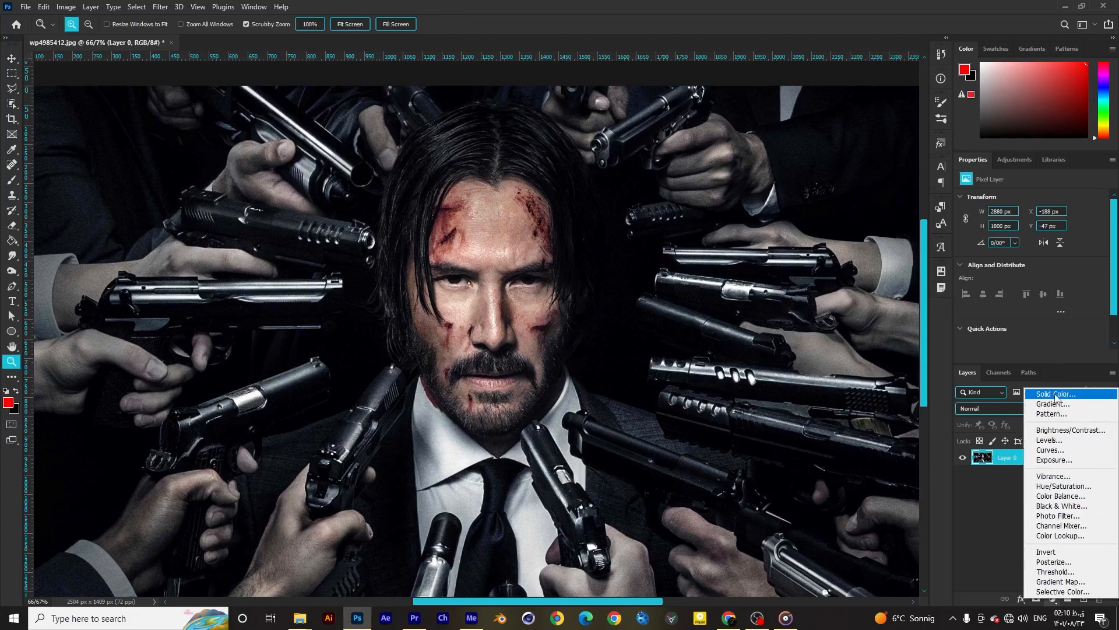
click(982, 518)
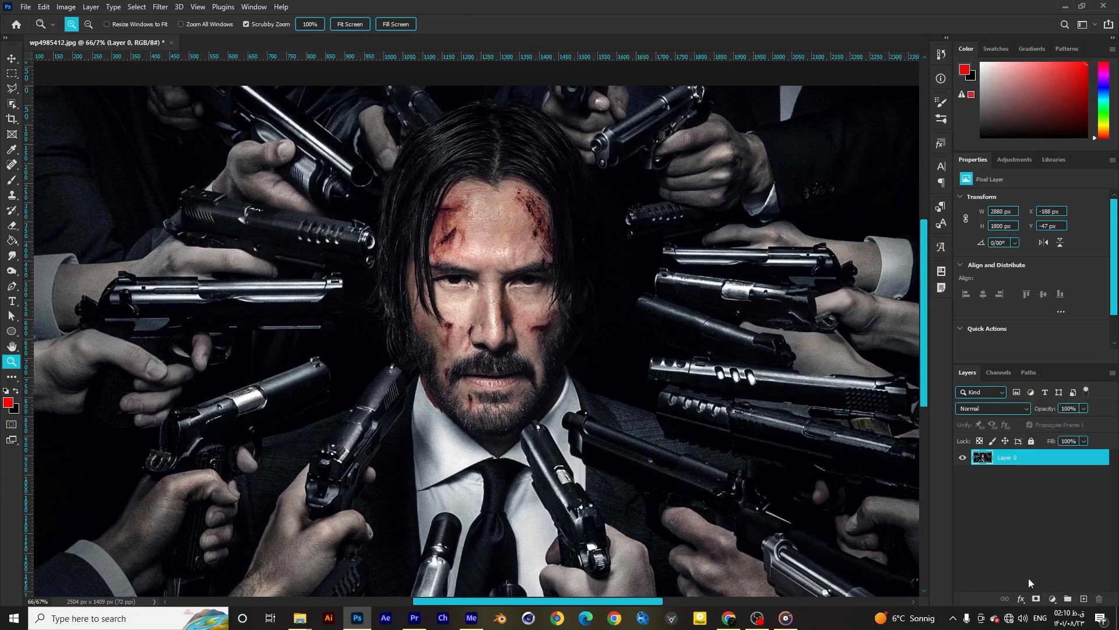
click(1053, 599)
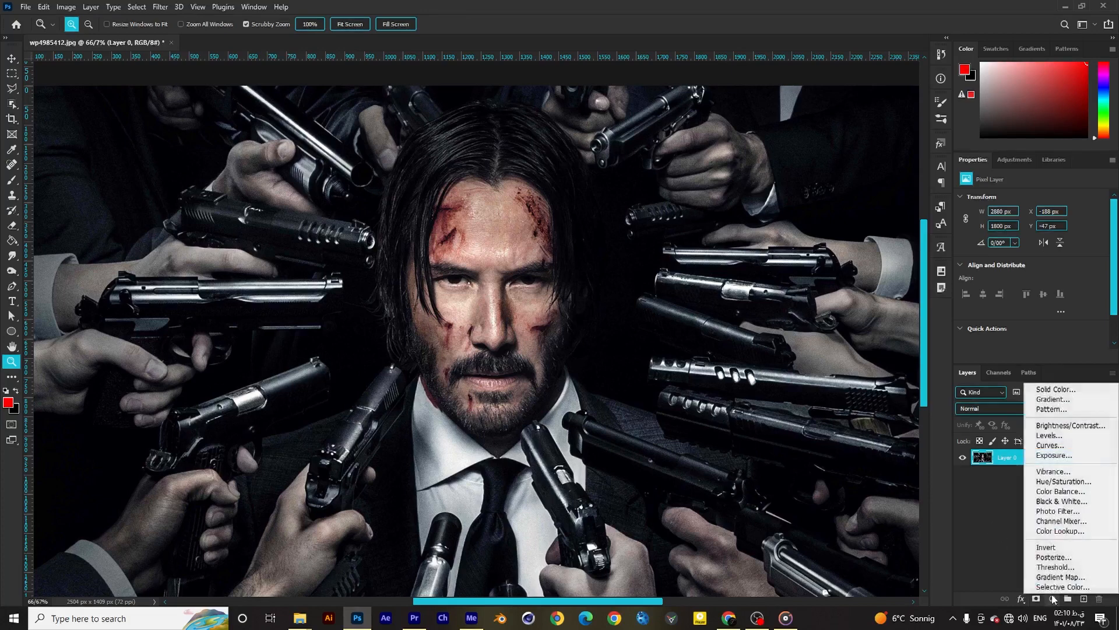
click(1047, 548)
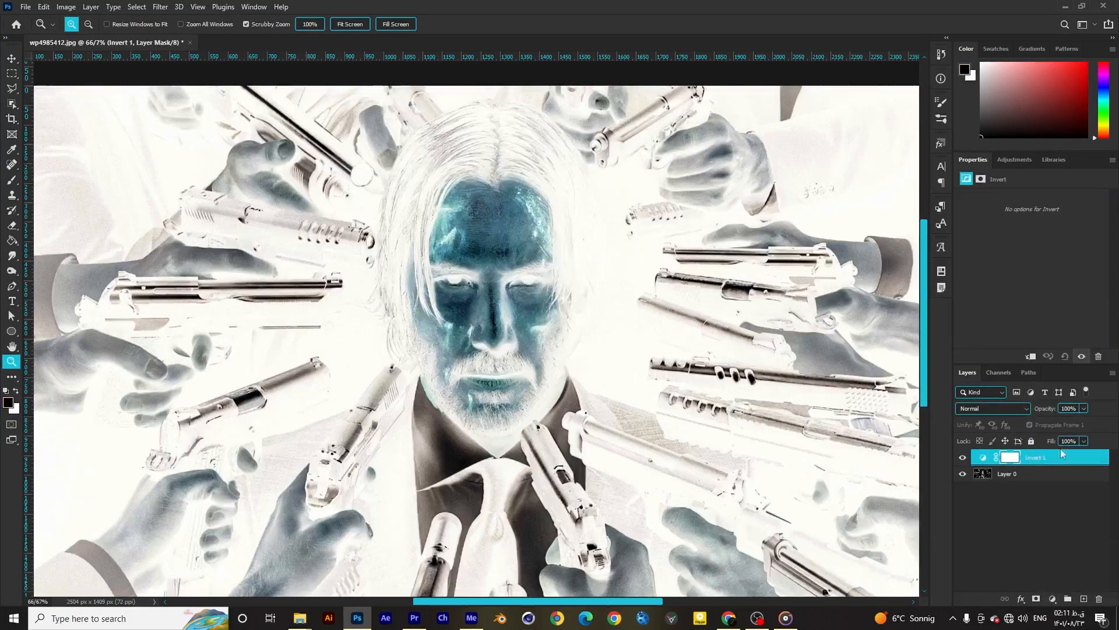
Hide and show the Invert adjustment layer to compare the photo with and without the effect
click(983, 457)
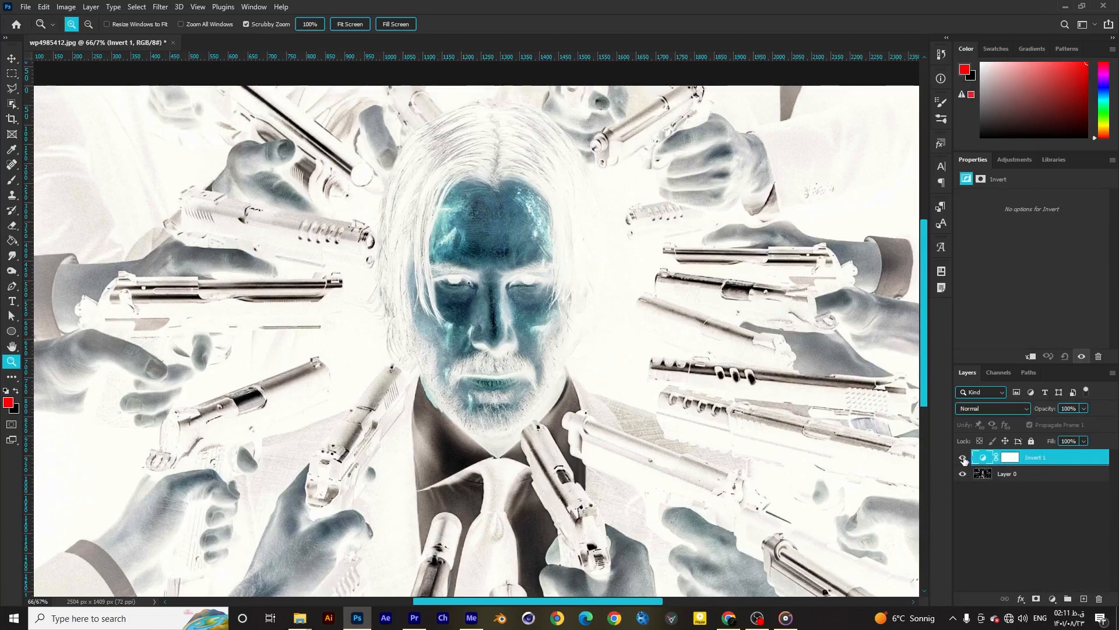
click(962, 457)
click(962, 457)
Delete the Invert adjustment's layer mask and select Layer 0
click(1011, 458)
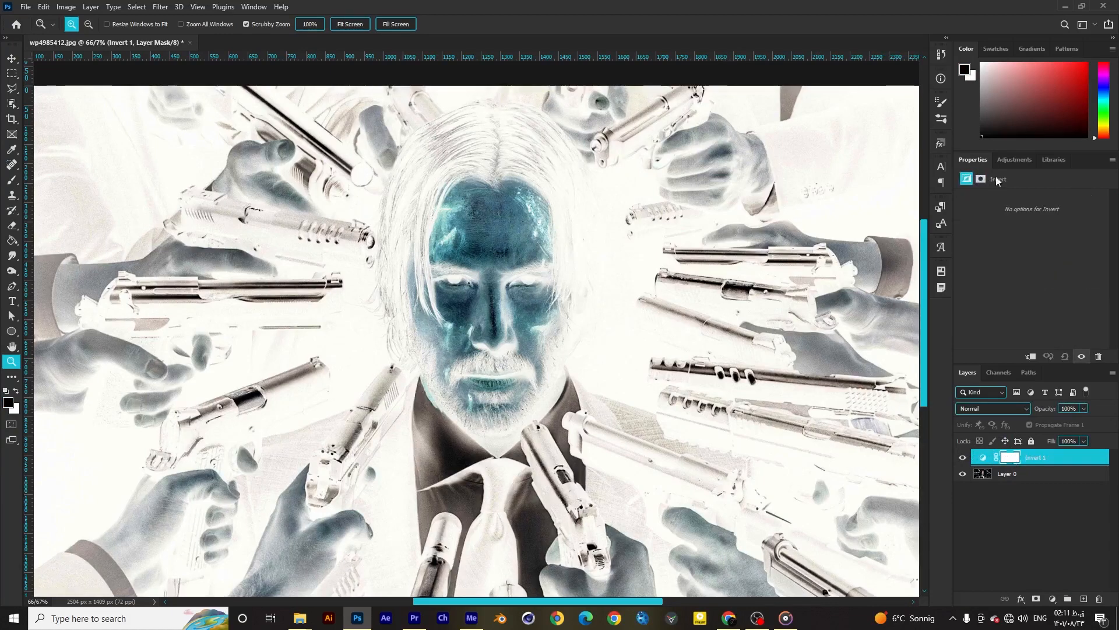
key(Delete)
click(1012, 477)
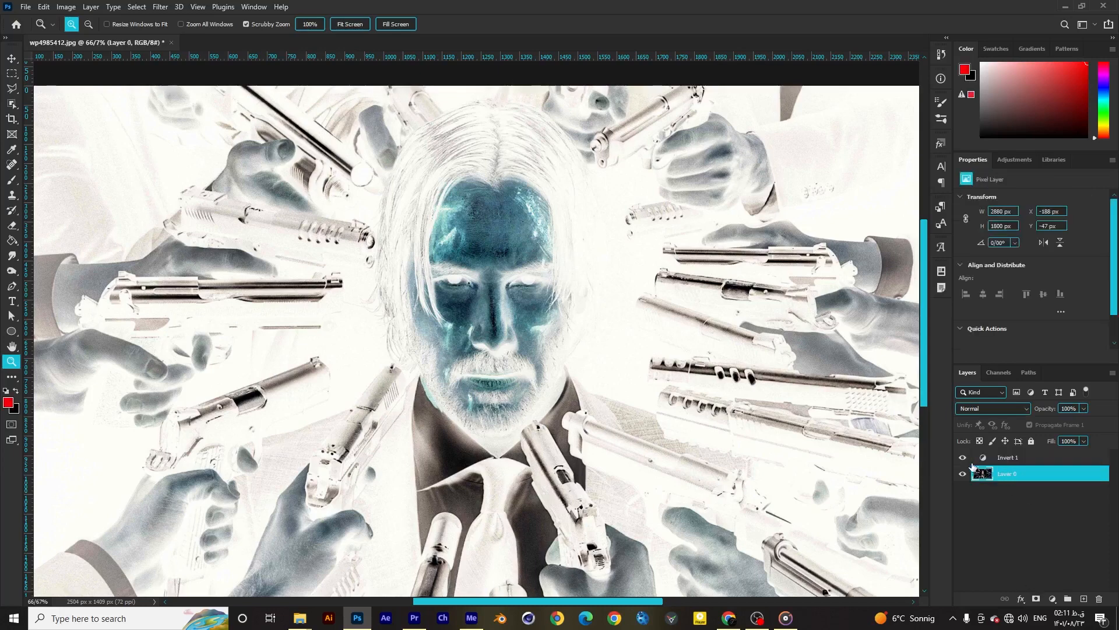
Delete the Invert adjustment layer above the photo
click(1002, 462)
key(Delete)
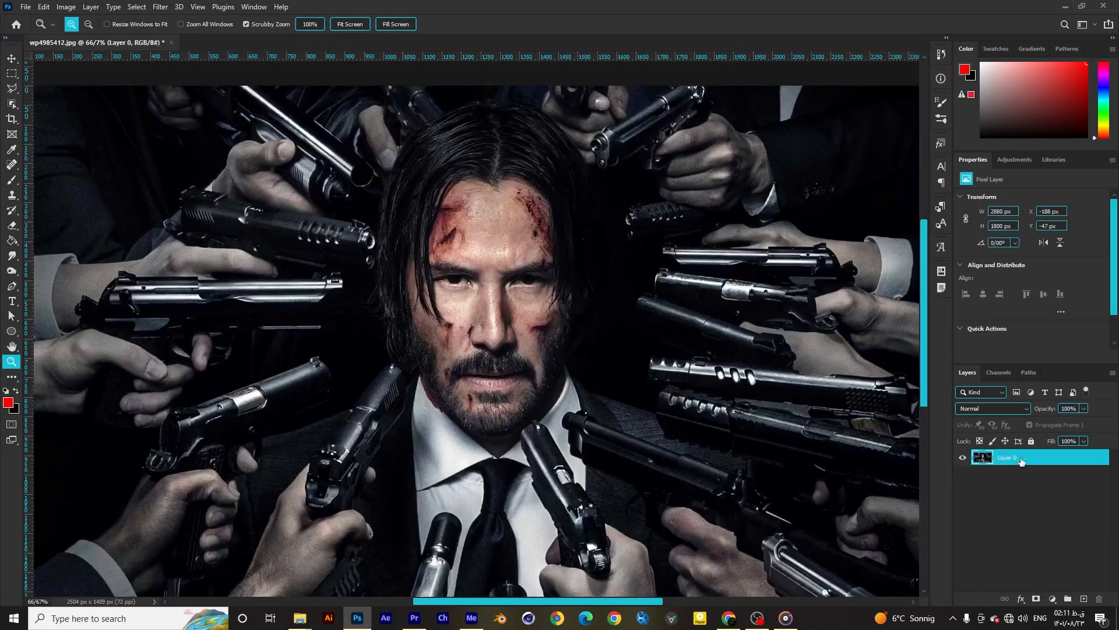
Add a layer mask to Layer 0 and paint on it in black with a size 100 brush, starting at the pistols beside the face
click(1035, 599)
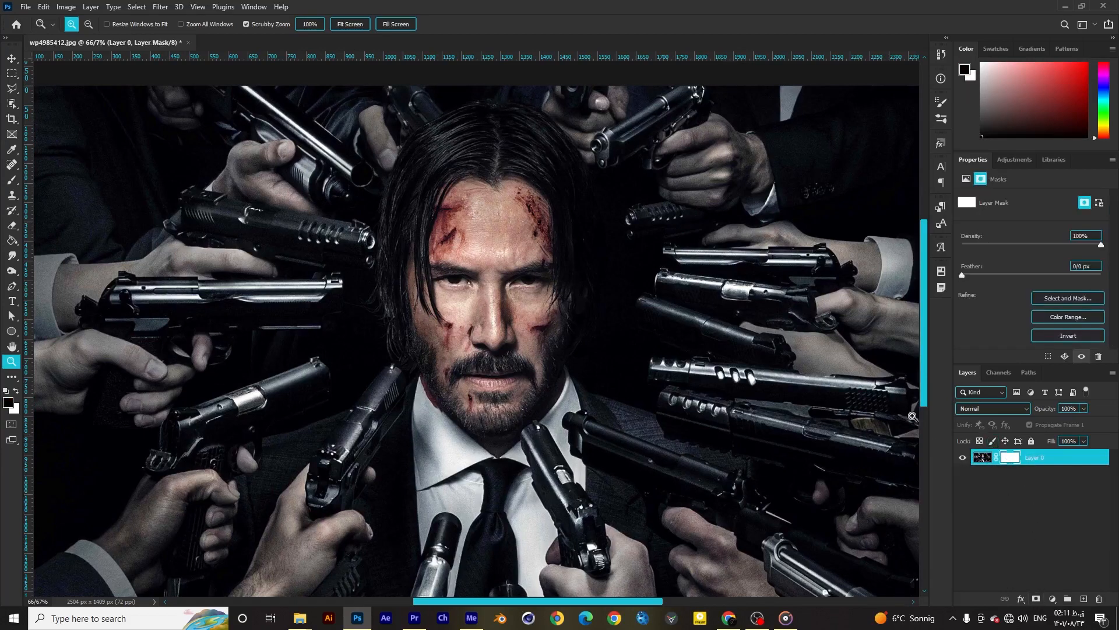
click(14, 182)
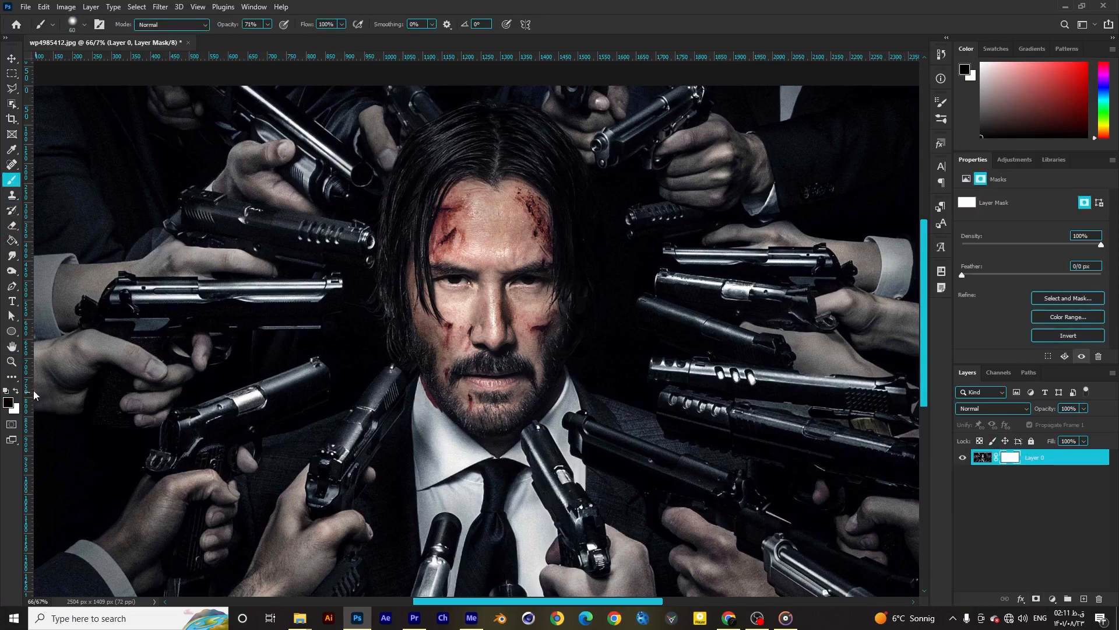
key(bracketright)
key(bracketright)
key(bracketright)
key(bracketright)
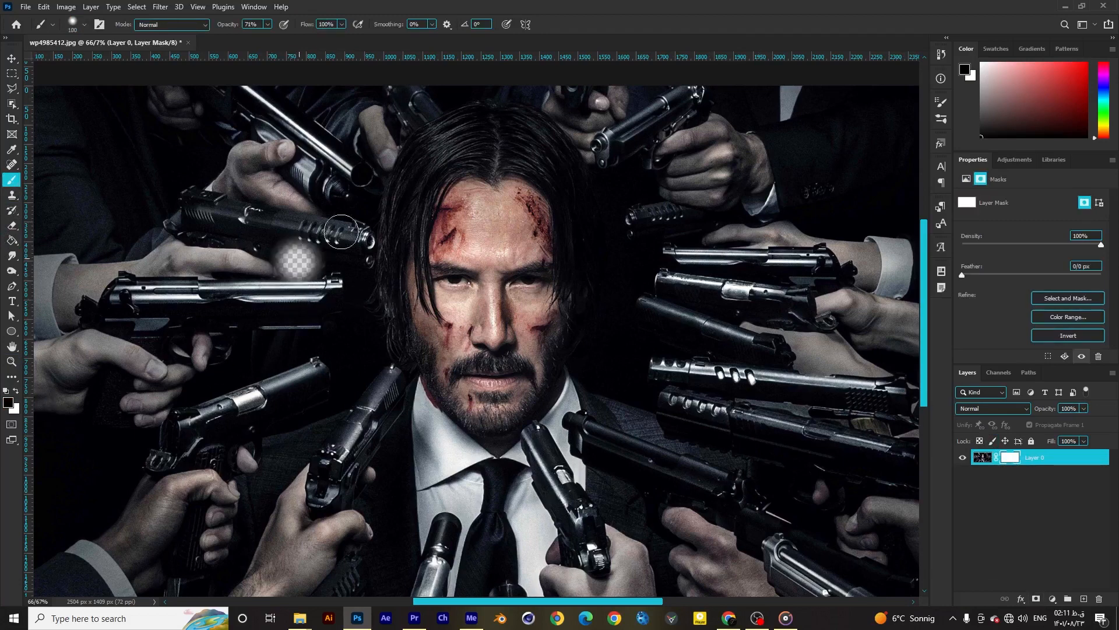
mouse_move(295, 251)
mouse_down()
mouse_move(758, 228)
mouse_move(704, 255)
mouse_move(461, 323)
mouse_move(373, 327)
mouse_move(408, 358)
mouse_move(697, 337)
mouse_move(641, 402)
mouse_move(630, 192)
mouse_move(408, 175)
mouse_move(604, 227)
mouse_move(457, 295)
mouse_move(400, 225)
mouse_move(618, 193)
mouse_up()
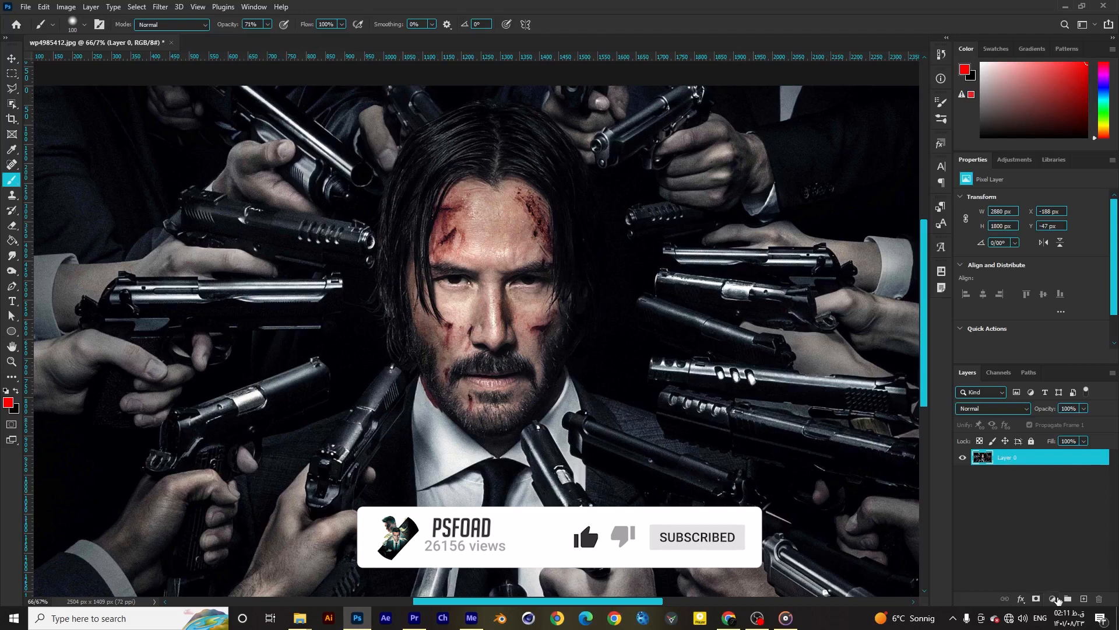
click(1021, 599)
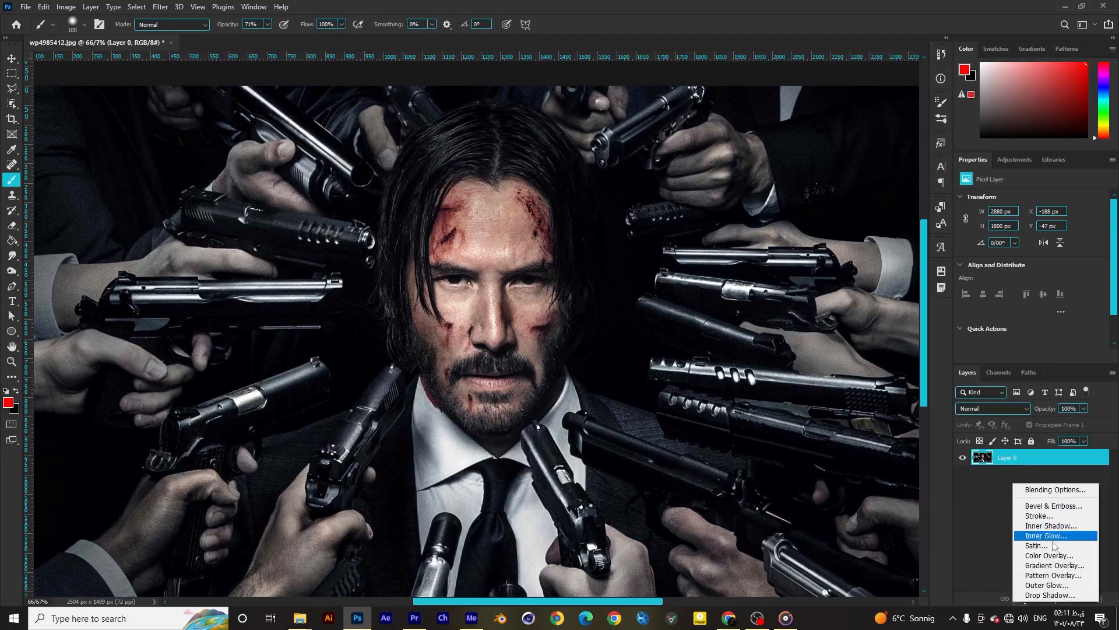
click(998, 519)
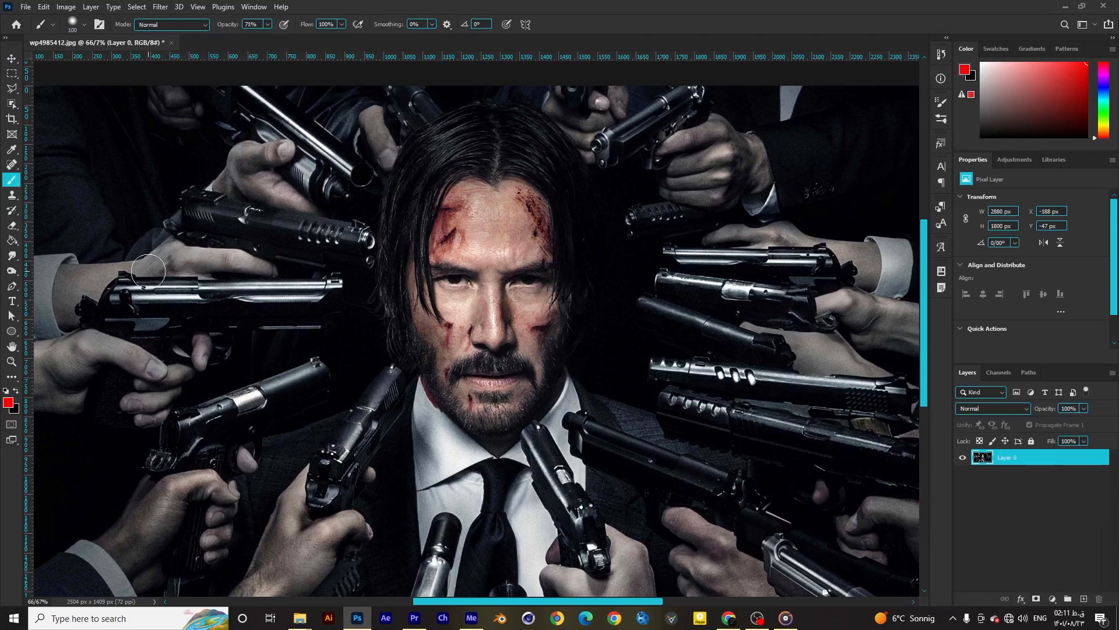
Add the red point text "PSFOAD" over the pistols just left of the man's face
click(8, 304)
click(349, 312)
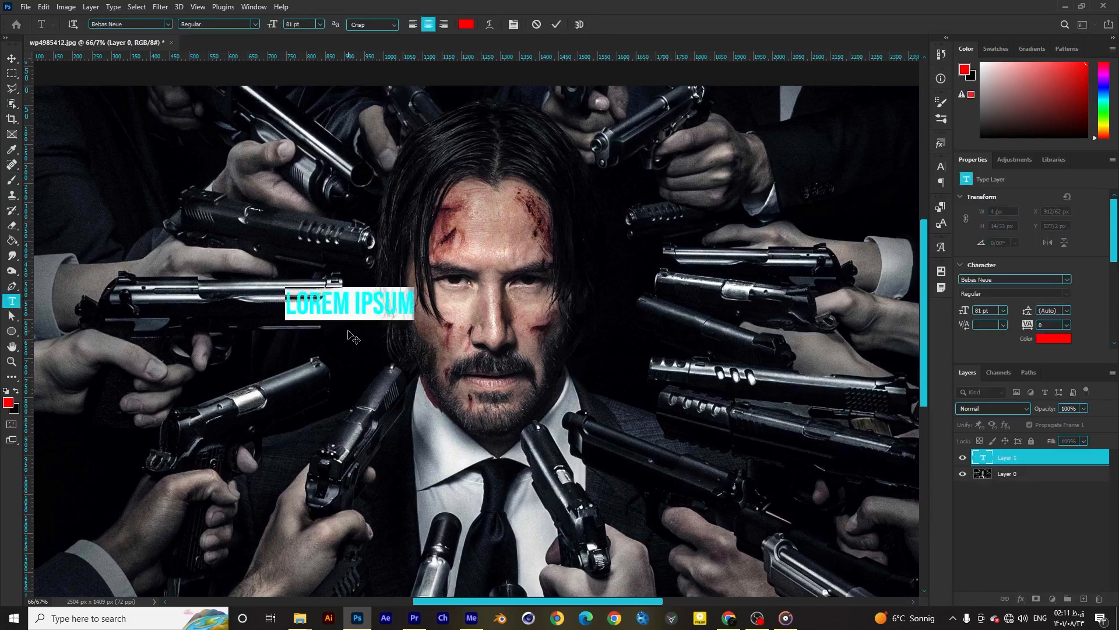
text(PSFOAD)
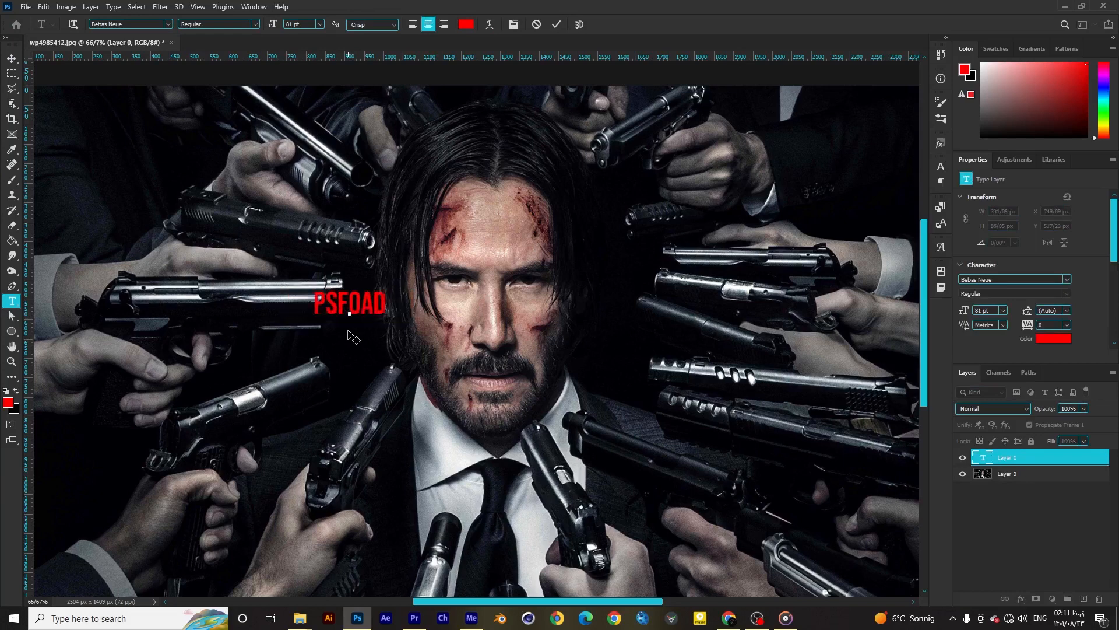
Enlarge the PSFOAD text to 279 pt and move it over the man's eyes
key(ctrl+a)
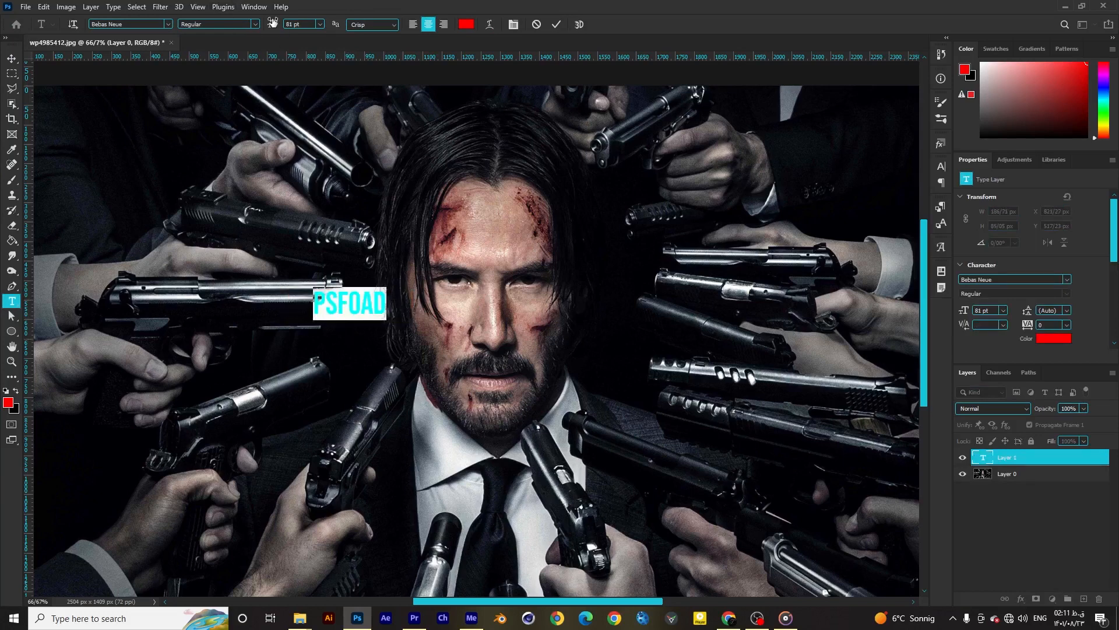
drag(272, 22, 388, 22)
key(ctrl+Return)
key(v)
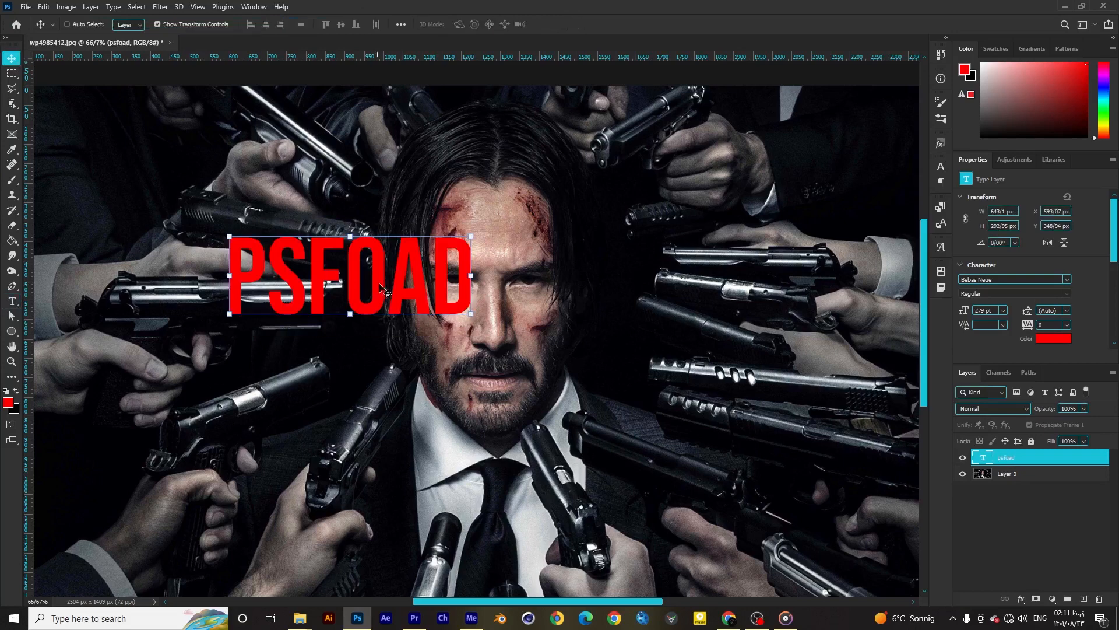
drag(382, 289, 512, 281)
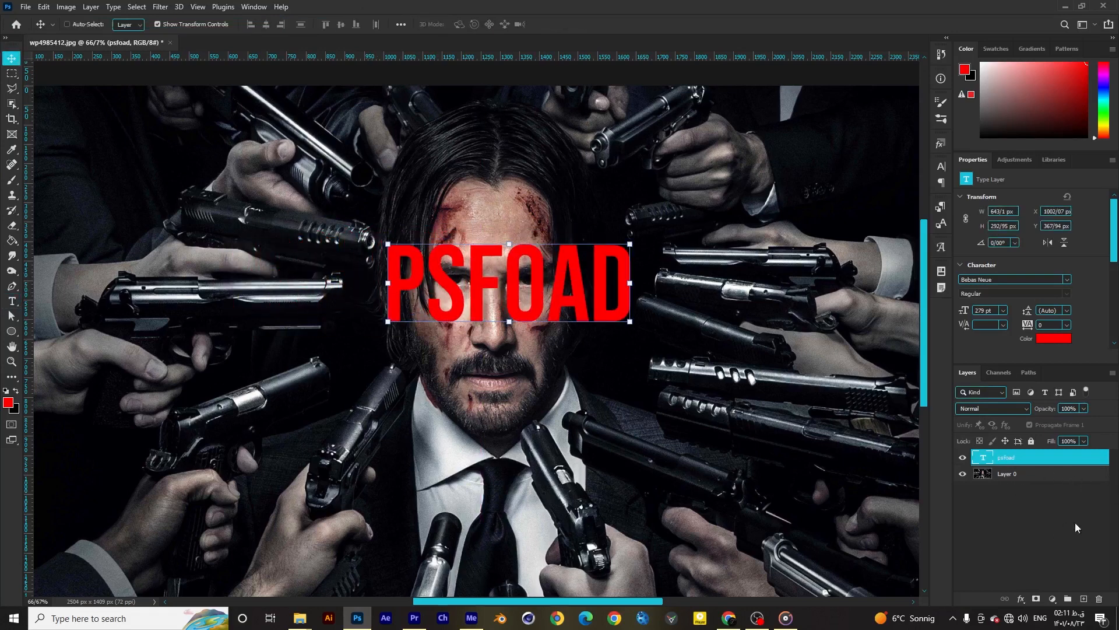
Open the text layer's style settings and enable all three Drop Shadows, Outer Glow and Pattern Overlay
double_click(1091, 462)
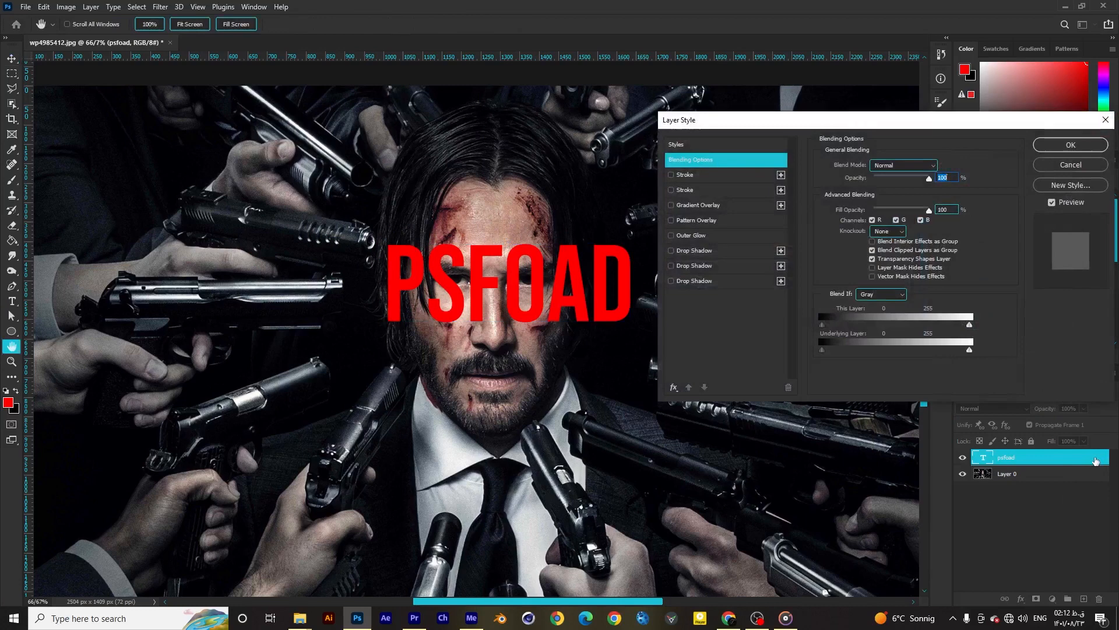
click(671, 267)
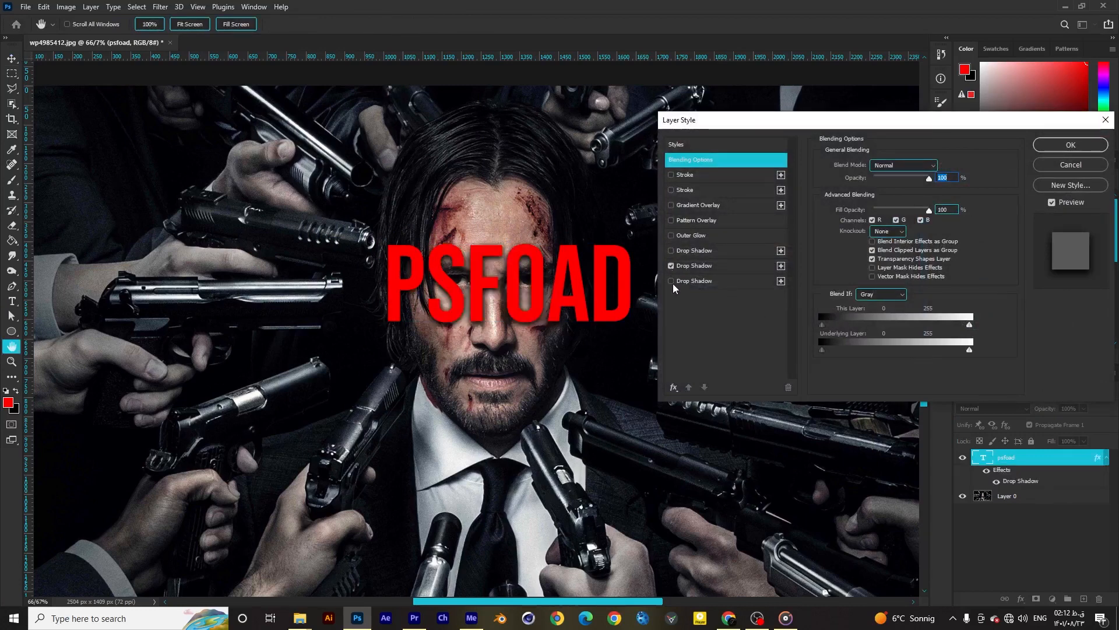
click(671, 280)
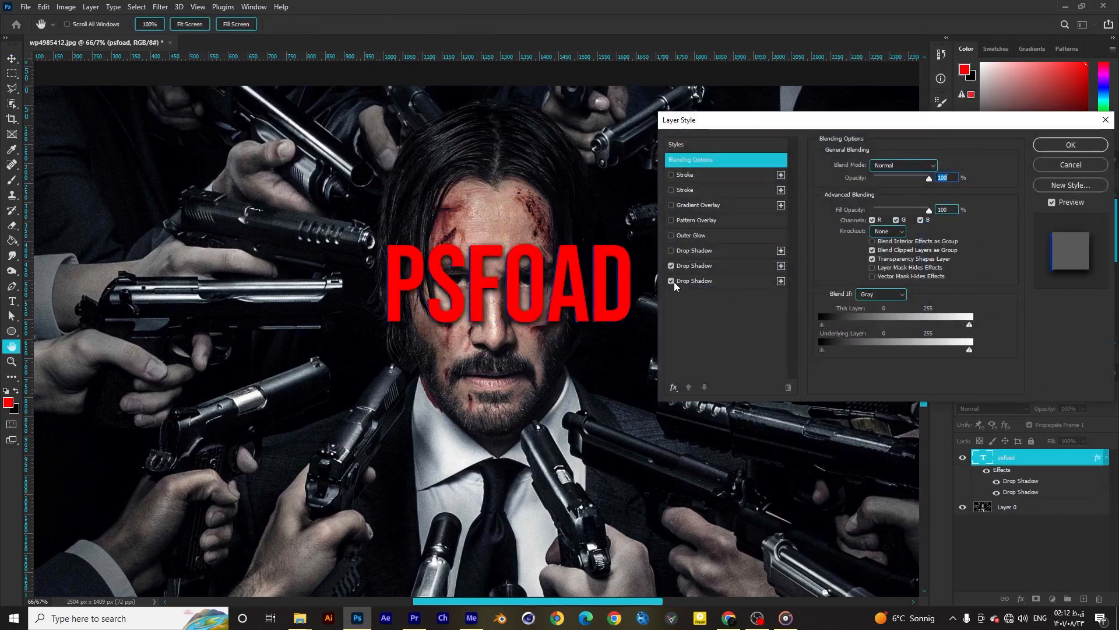
click(672, 250)
click(671, 235)
click(671, 220)
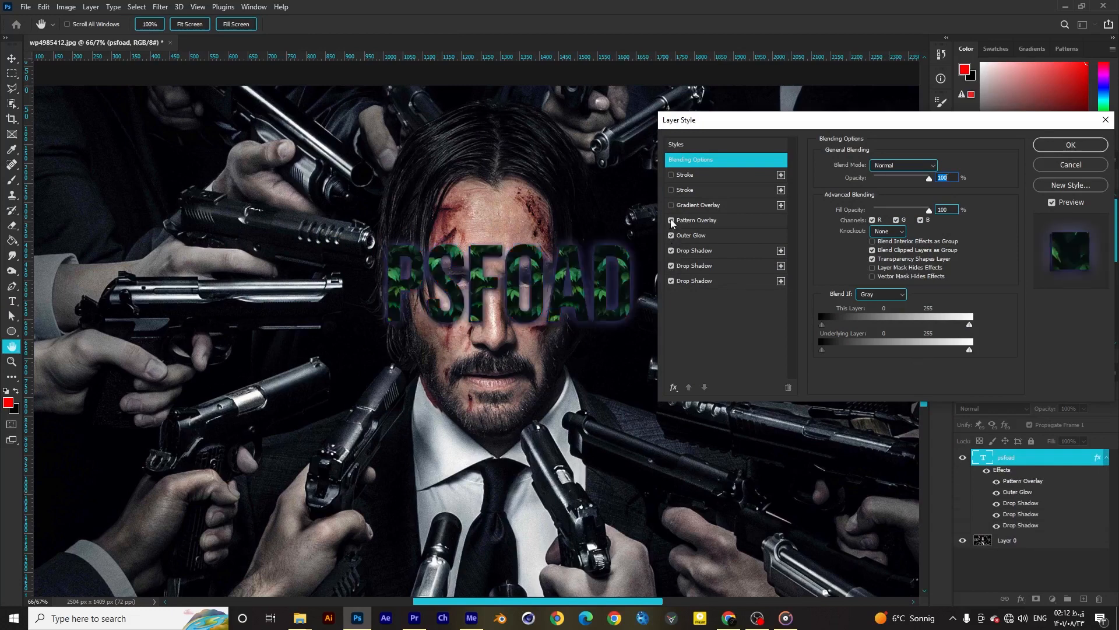
Turn off Outer Glow and Pattern Overlay, enable Gradient Overlay and the first Stroke, and apply the layer style
click(671, 235)
click(671, 220)
click(671, 206)
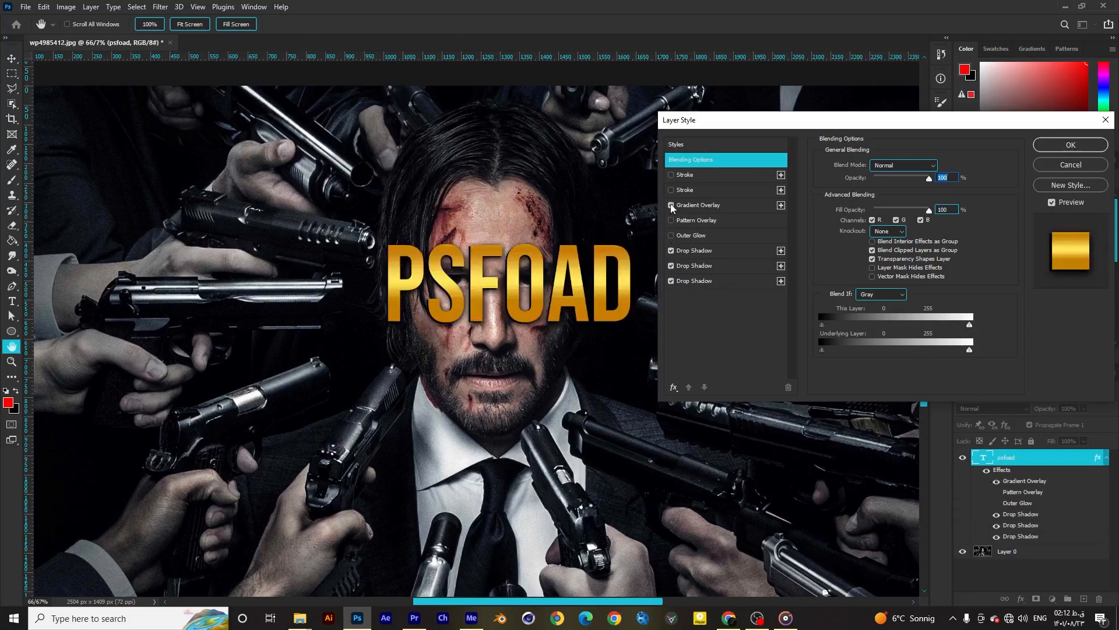
click(671, 175)
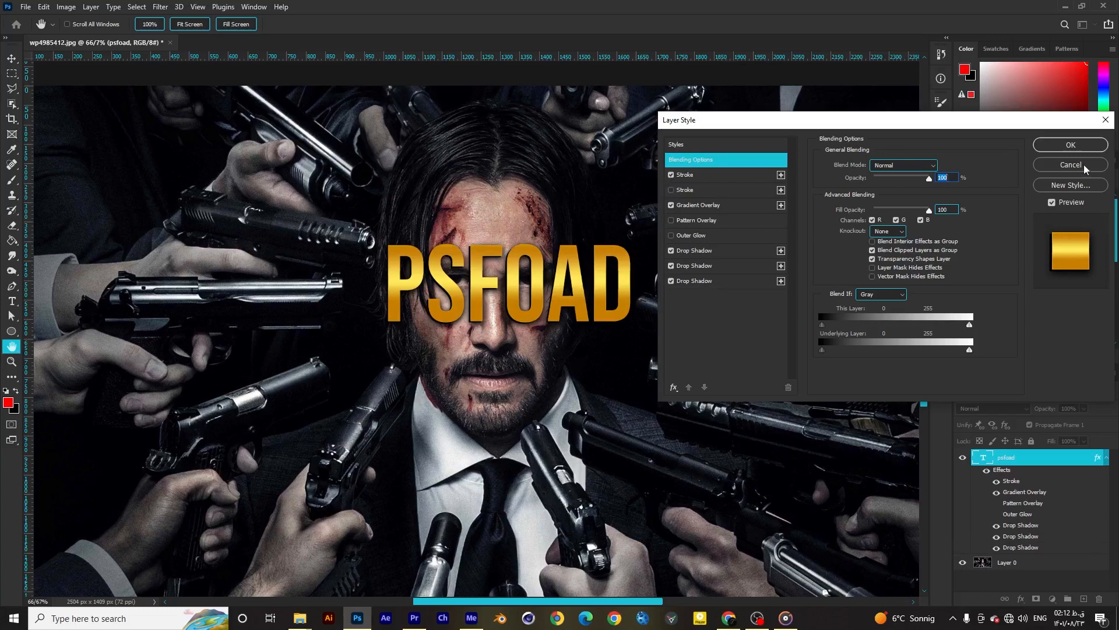
click(1071, 145)
Scale the gold PSFOAD text up to about 139% and place it in the photo's upper-left corner
key(v)
mouse_move(590, 276)
mouse_down()
mouse_move(653, 446)
mouse_move(723, 190)
mouse_move(524, 295)
mouse_move(587, 272)
mouse_up()
click(630, 324)
drag(417, 329, 421, 382)
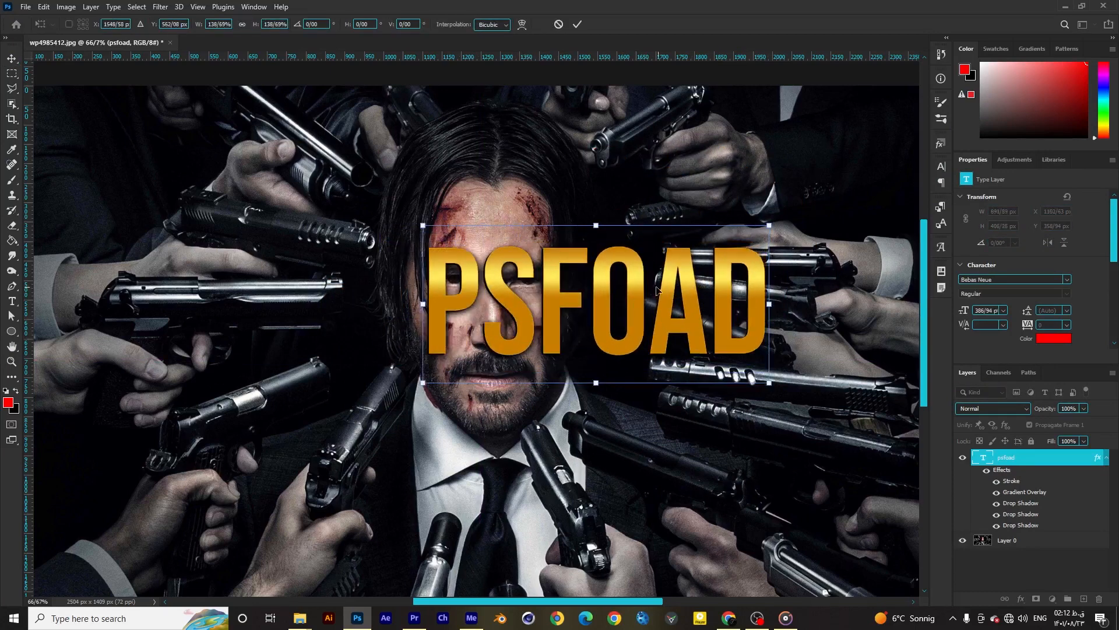
drag(606, 274, 229, 144)
key(Return)
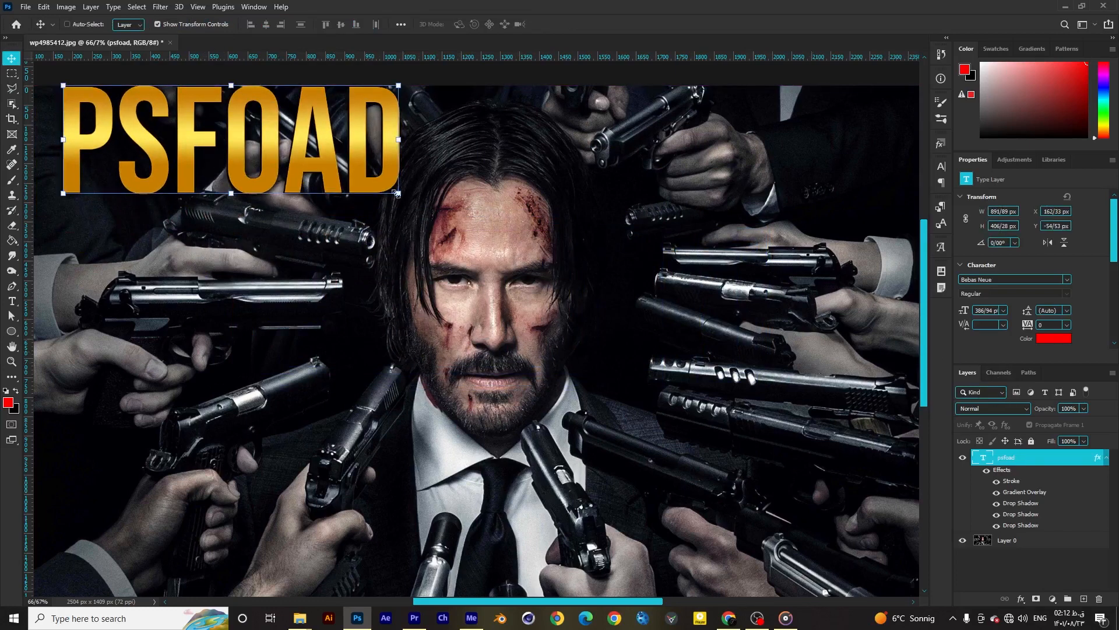
Move the gold text back over the face and try the Darken and Linear Dodge (Add) blend modes on it
drag(357, 166, 635, 290)
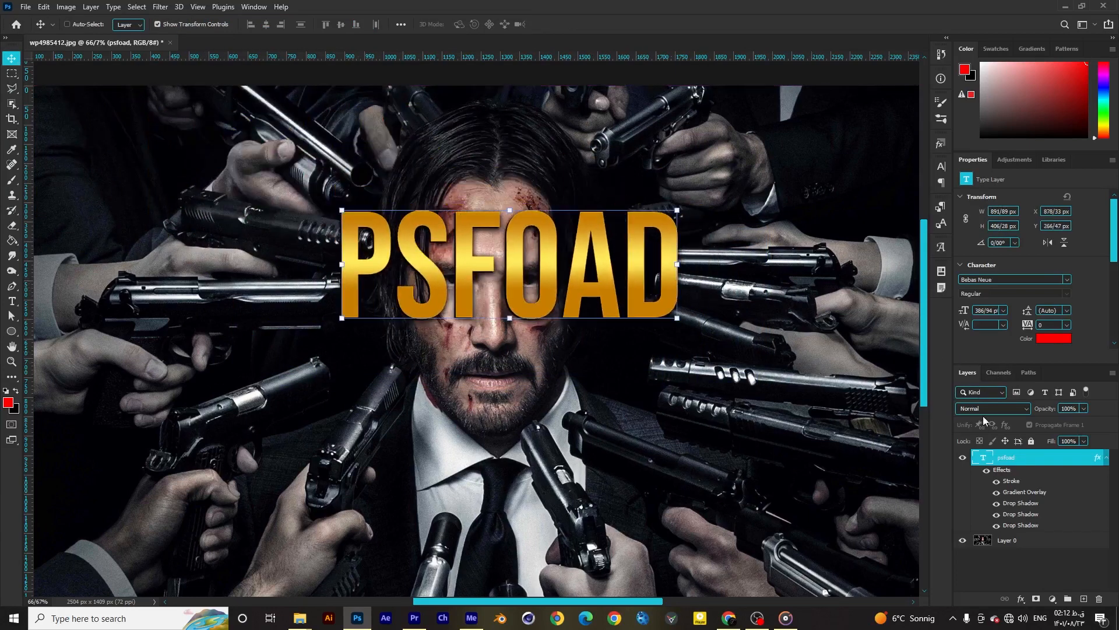
click(991, 408)
click(981, 353)
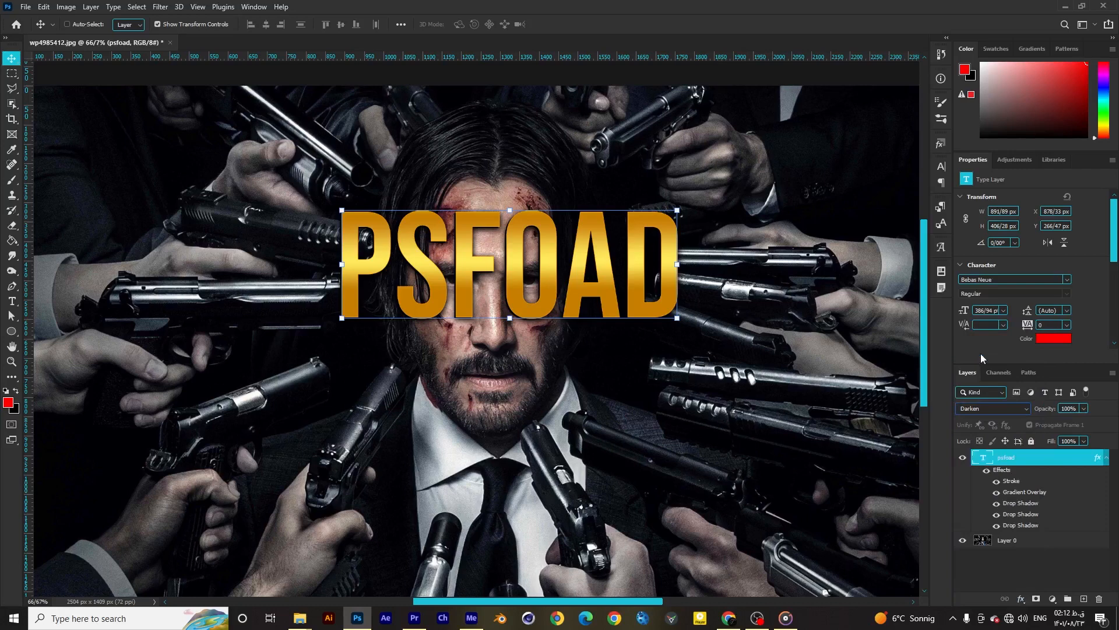
click(985, 407)
click(985, 432)
Shift the PSFOAD text slightly to the left and delete its layer
drag(602, 306, 574, 311)
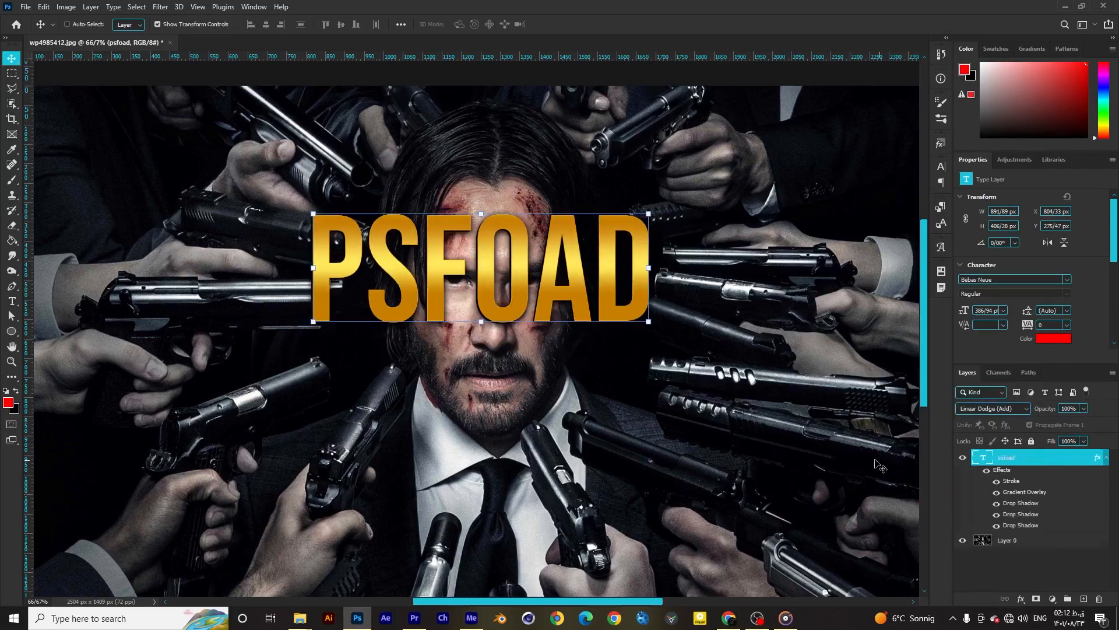
key(Delete)
Draw a red circle about 568 px in diameter below and right of the face with the Ellipse tool
click(11, 331)
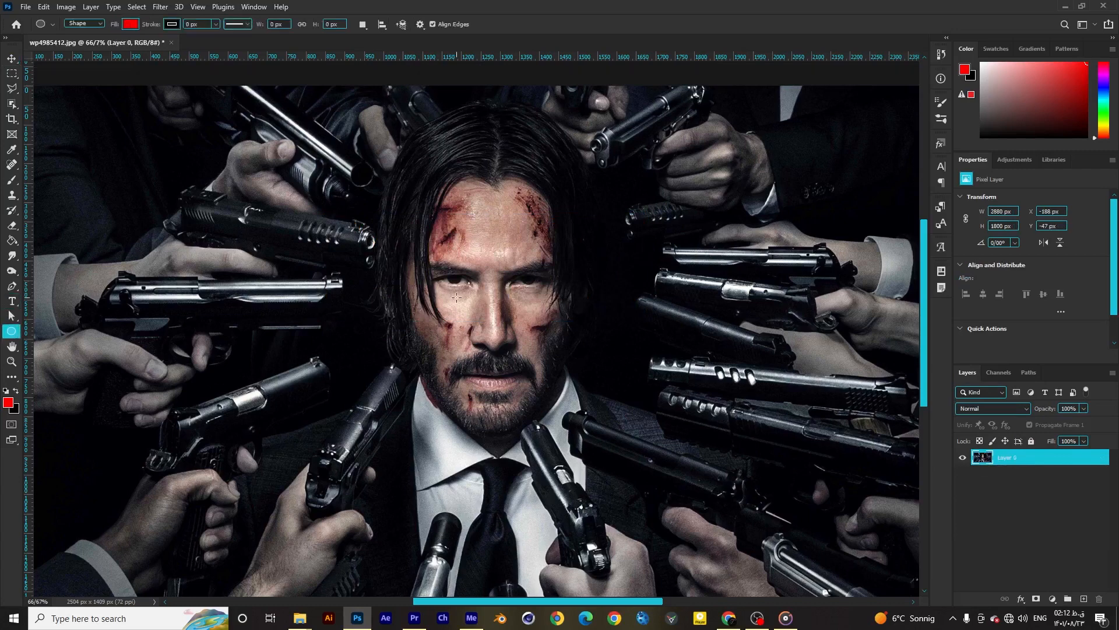
drag(486, 282, 564, 361)
drag(590, 382, 706, 502)
Move the red circle over the man's face and set its blend mode to Multiply
click(12, 58)
drag(631, 332, 516, 209)
click(993, 408)
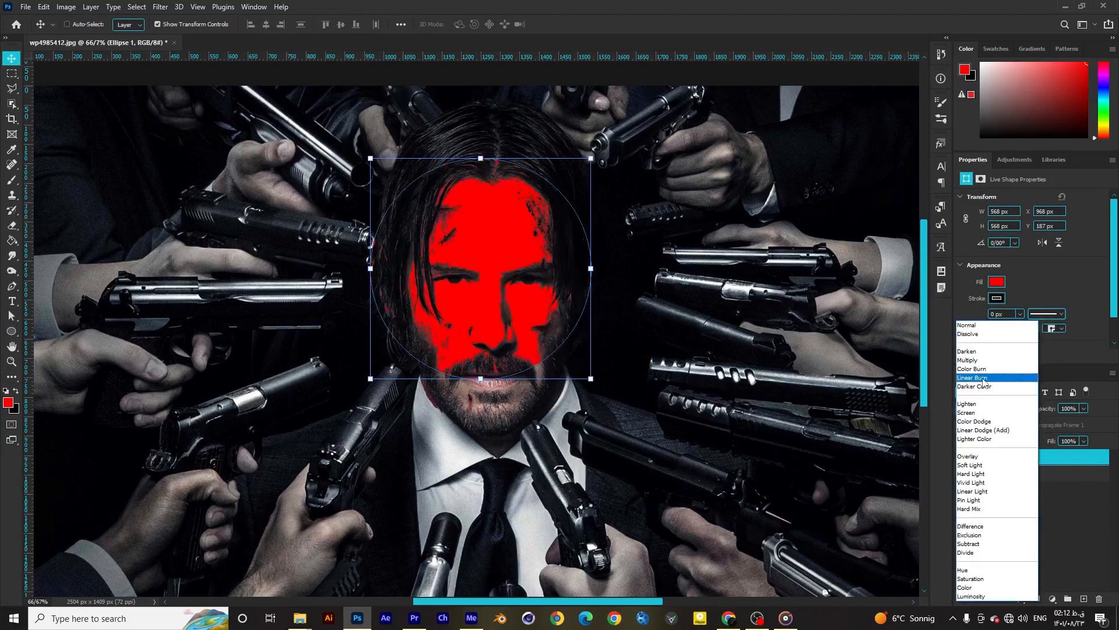
click(972, 359)
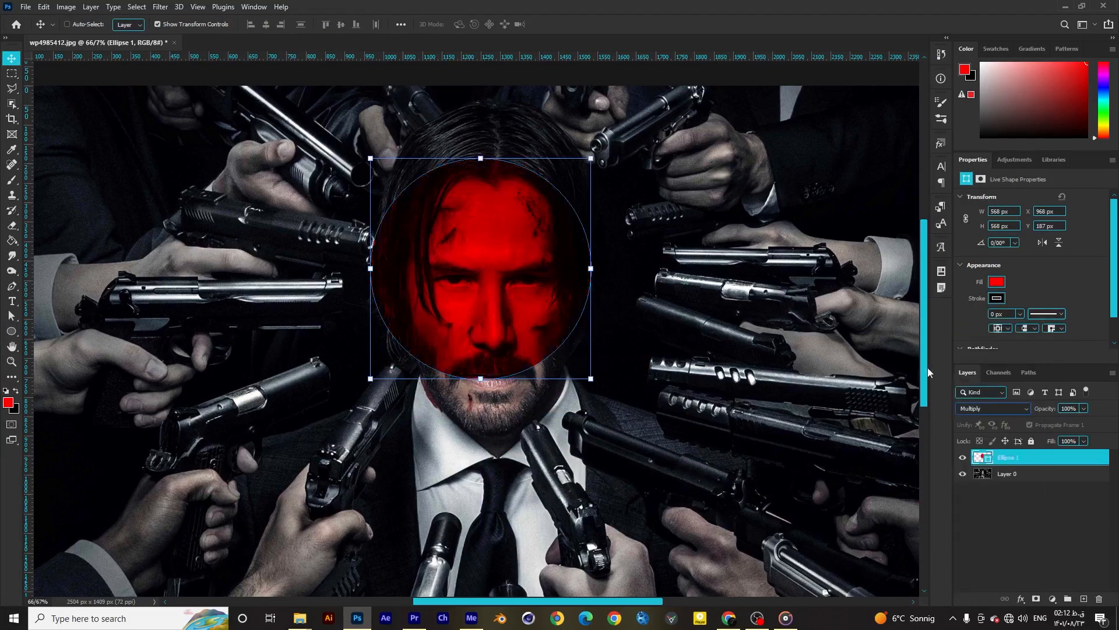
Stretch the circle to an ellipse about 1007 px tall, rotated about -4.19°, and place it over the pistols right of the face
drag(479, 379, 480, 549)
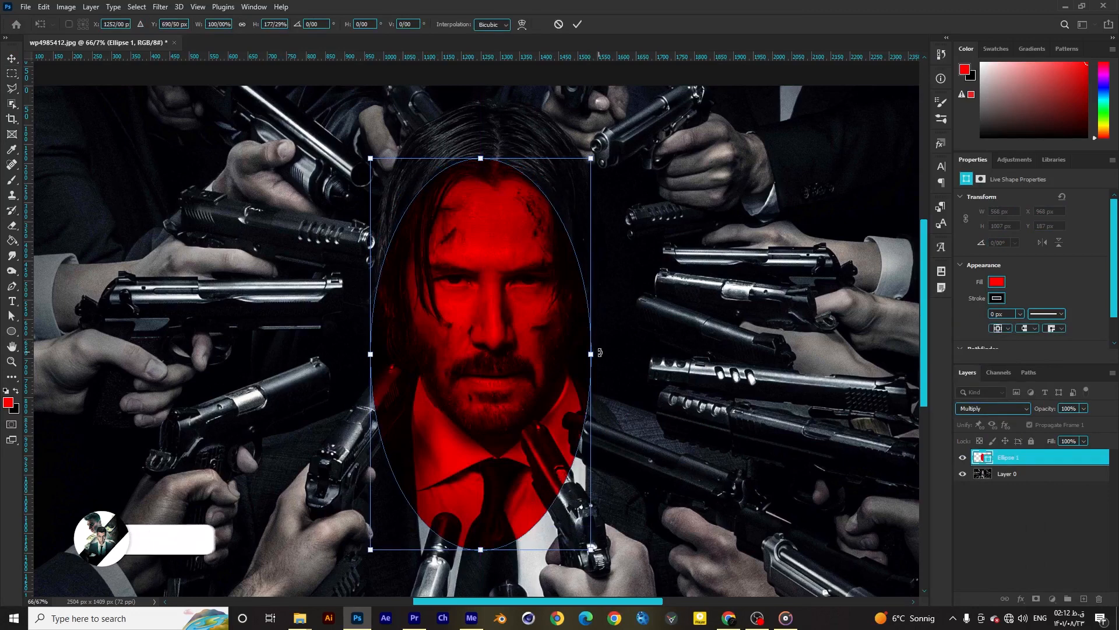
drag(606, 353, 506, 352)
drag(440, 380, 669, 348)
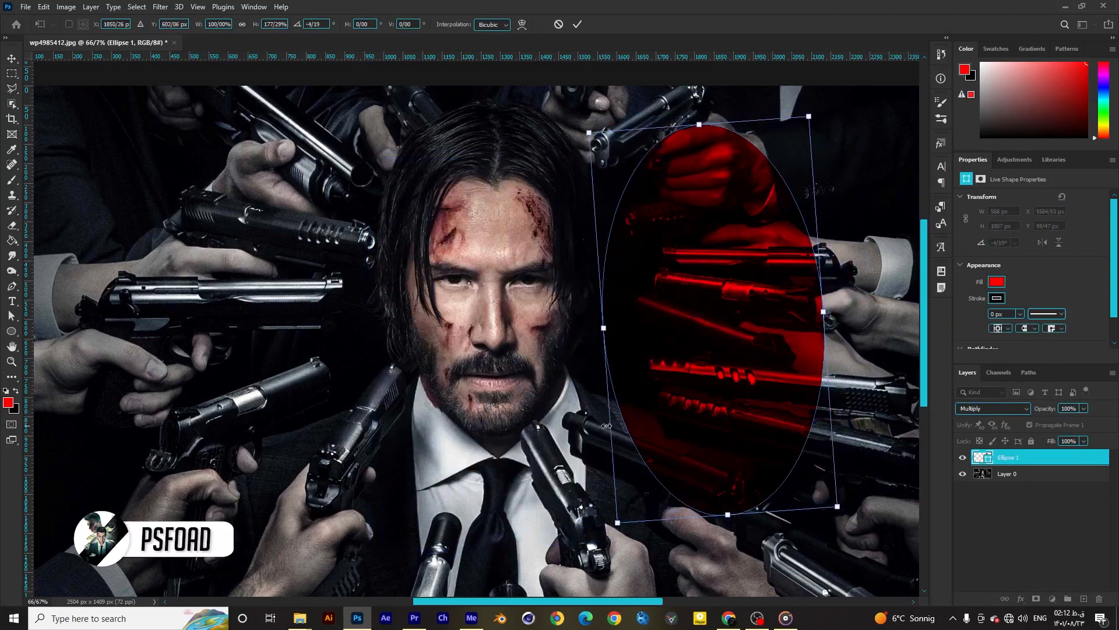
key(Return)
Move the red ellipse over the pistols left of the face and set its blend mode to Screen
drag(791, 333, 397, 346)
click(994, 408)
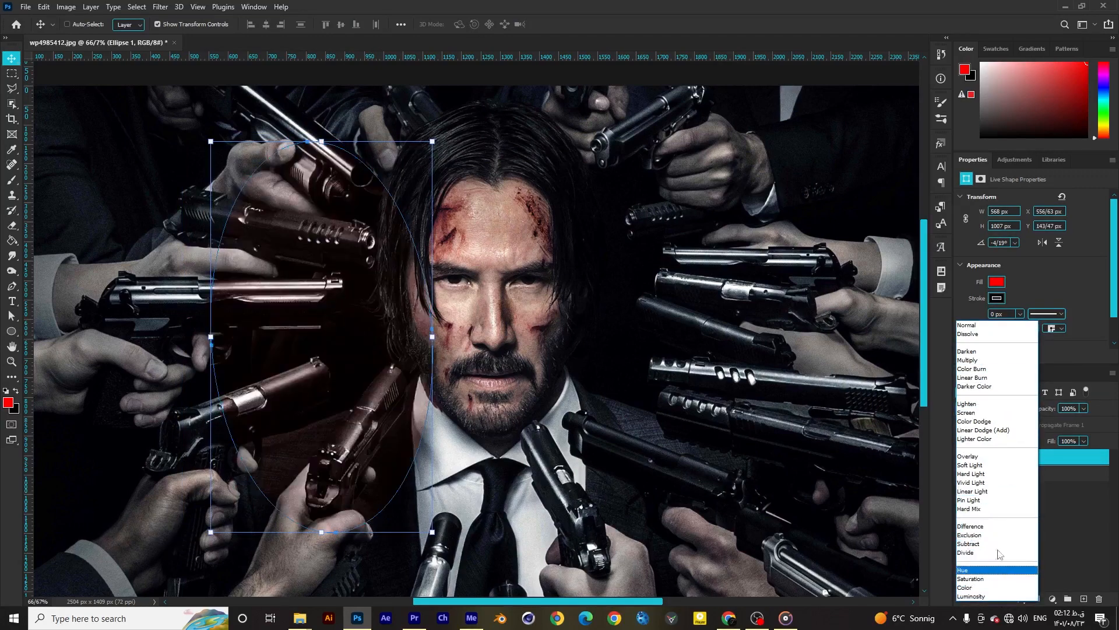
click(985, 415)
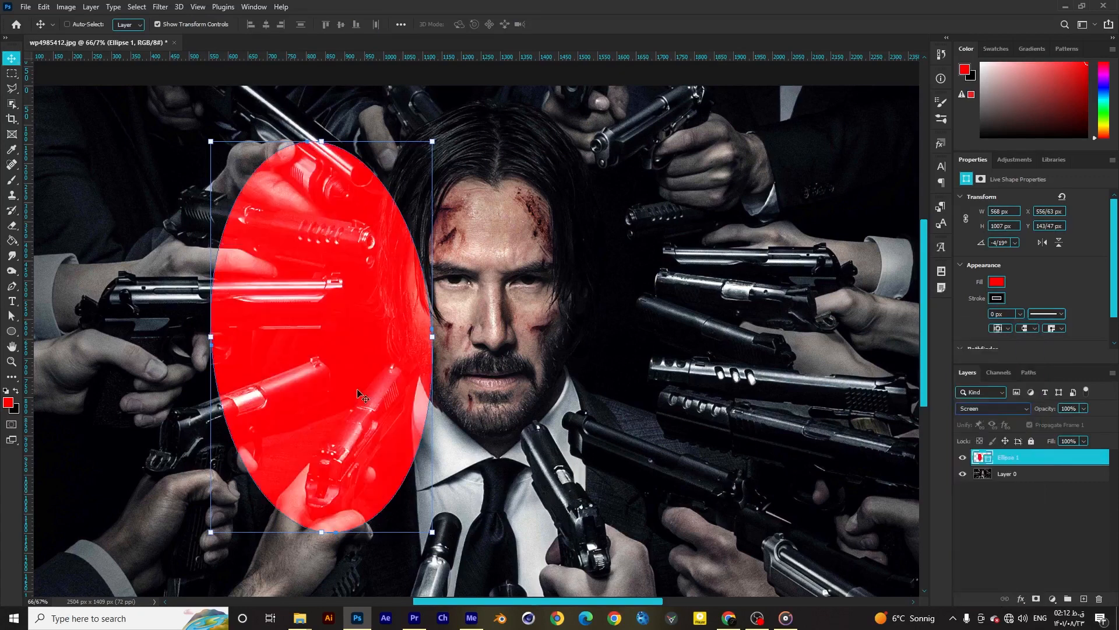
Move the ellipse to the right side of the face, try different layer opacities, leave it partly transparent and deselect it
drag(359, 391, 675, 370)
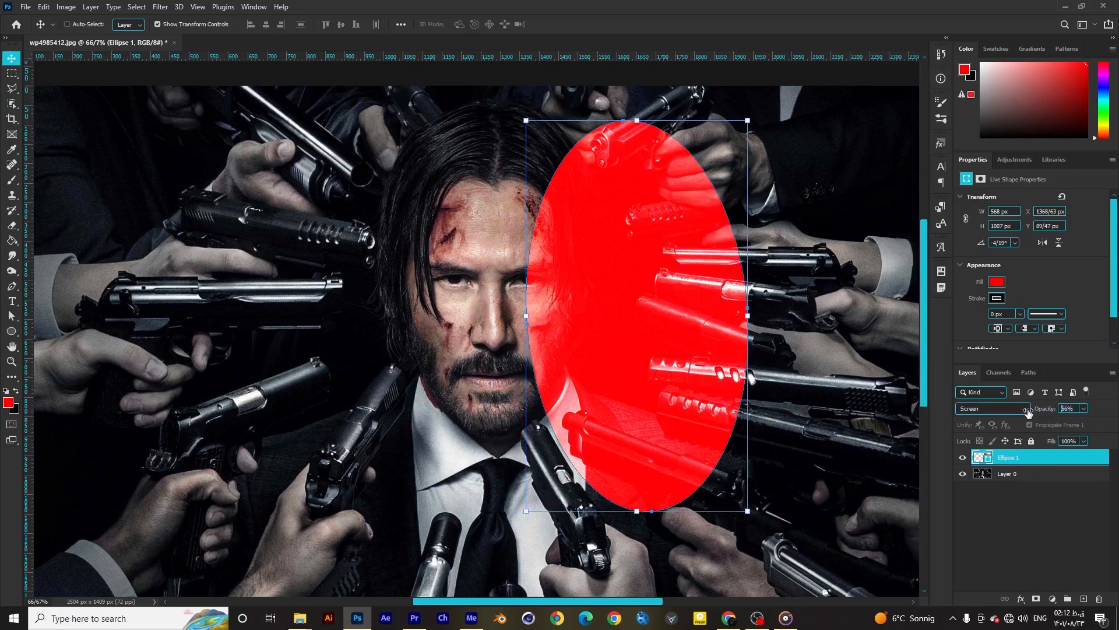
drag(1027, 412, 928, 417)
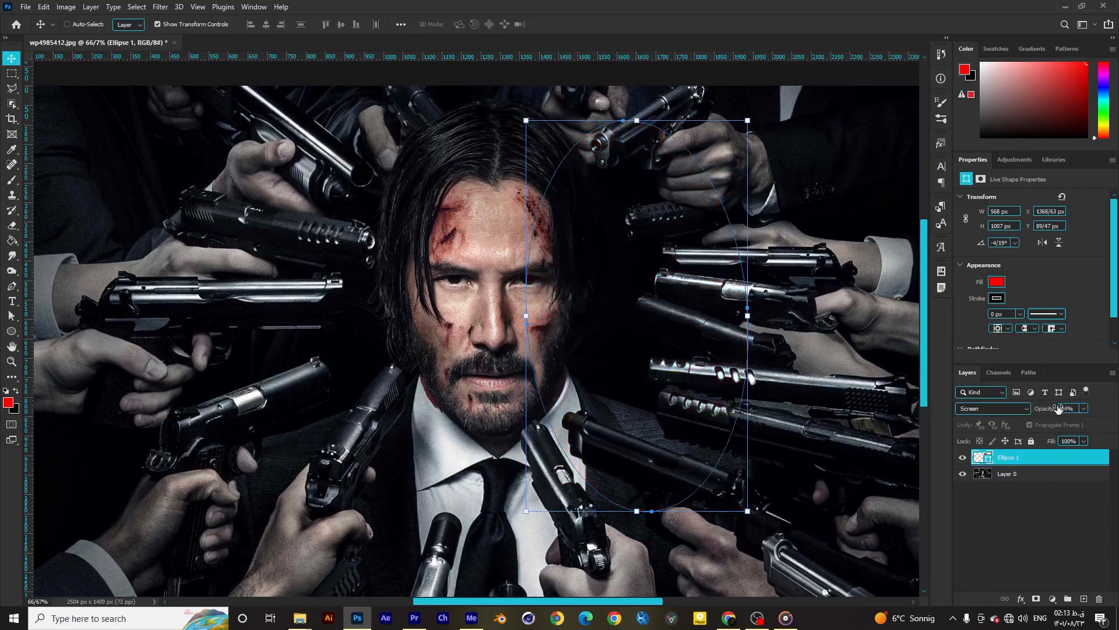
drag(1058, 408, 1066, 434)
click(1030, 500)
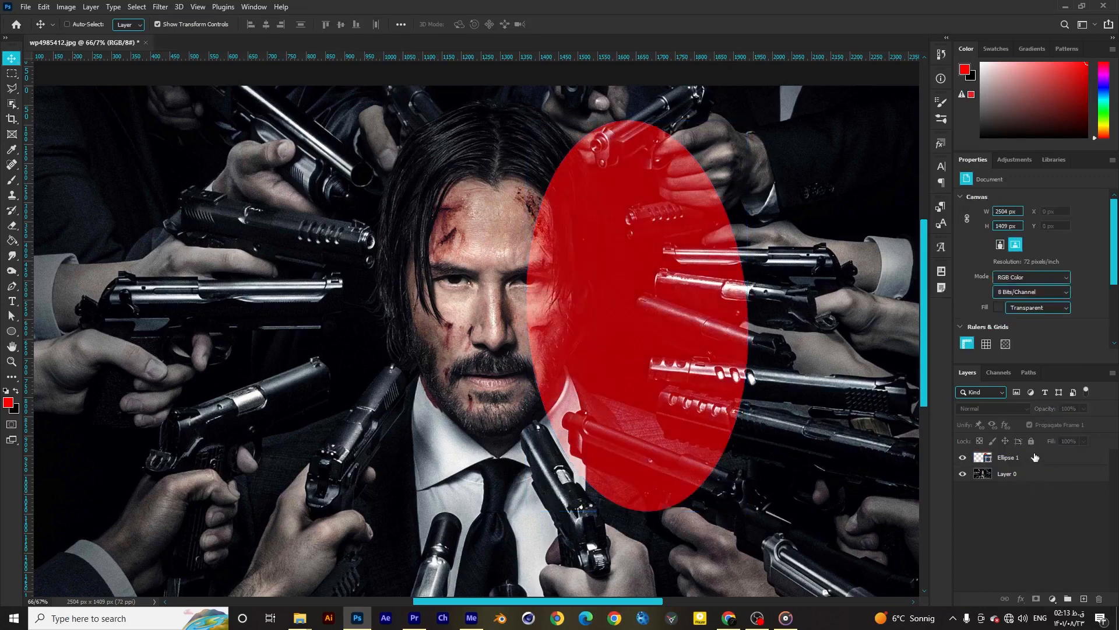
Delete the red ellipse's layer and zoom out until the whole photo fits in view
click(1037, 459)
key(Delete)
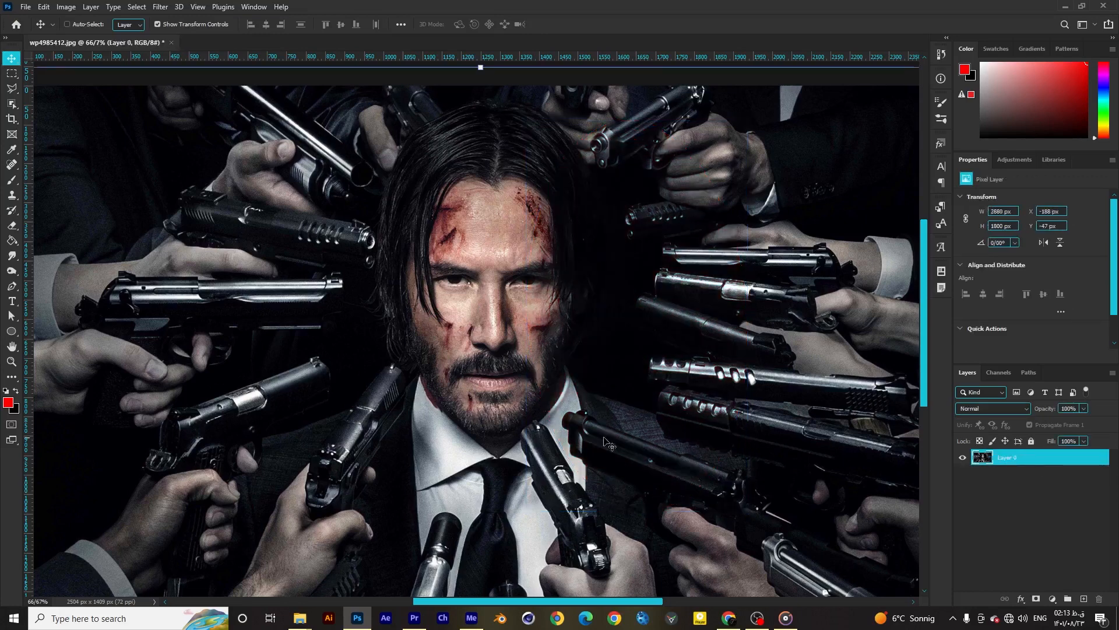
click(11, 361)
alt+click(288, 359)
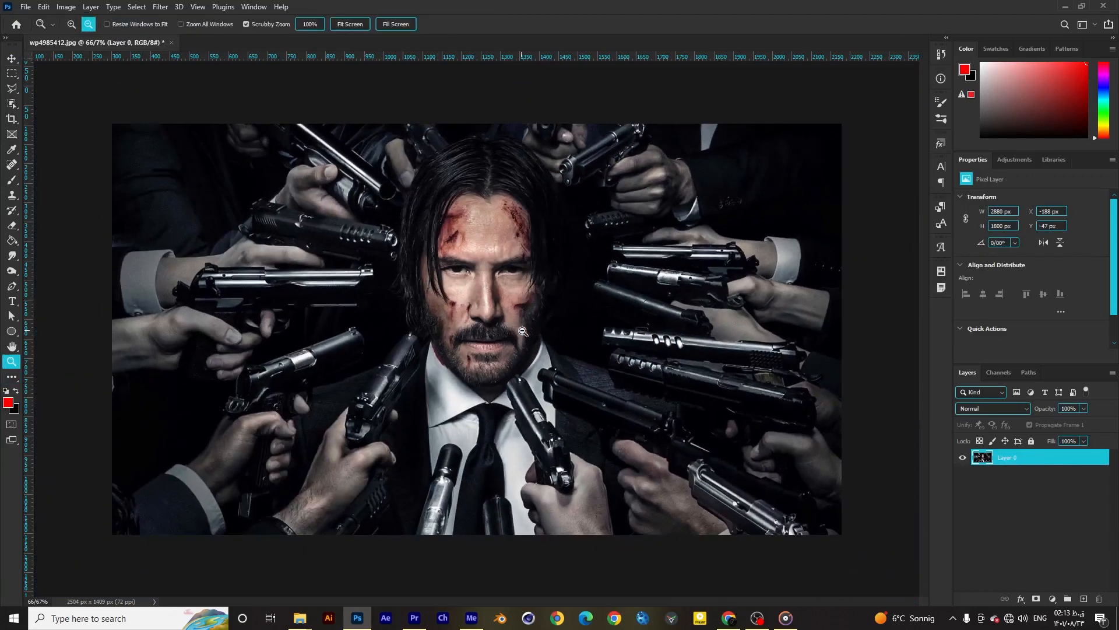
click(803, 108)
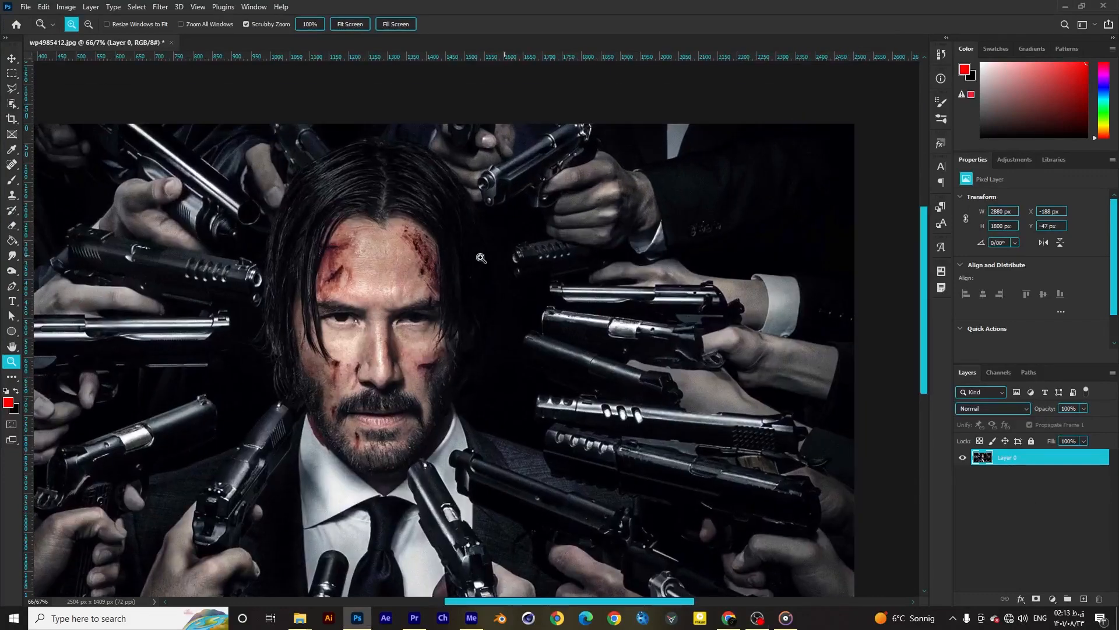
click(363, 303)
alt+click(362, 322)
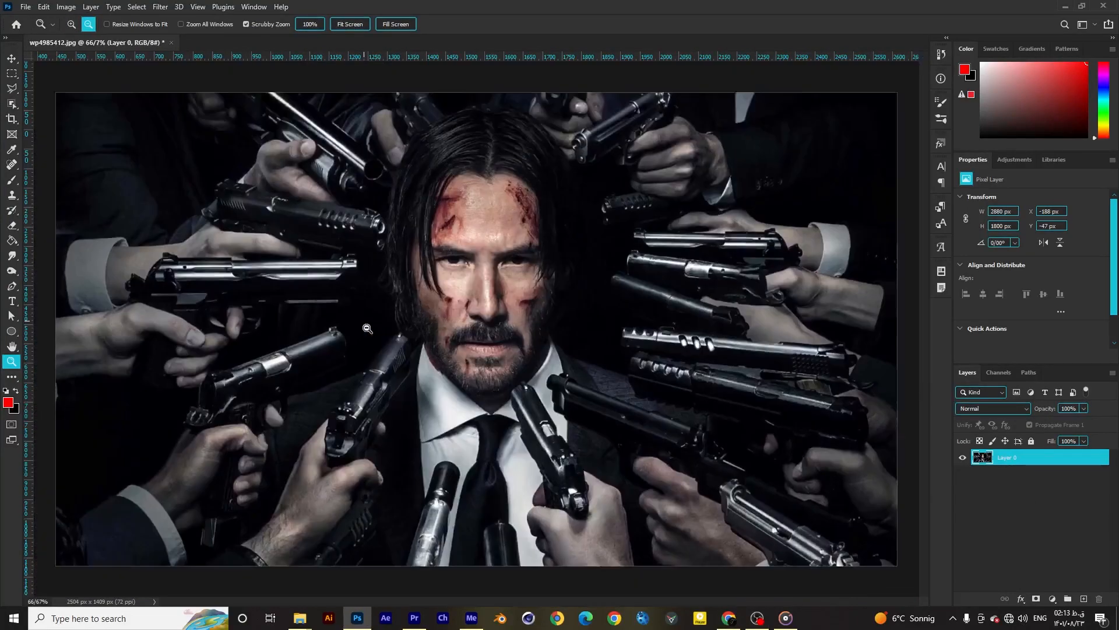
Apply the Camera Raw Filter to the photo and set the Basic Temperature to +8 and Tint to +13
click(159, 7)
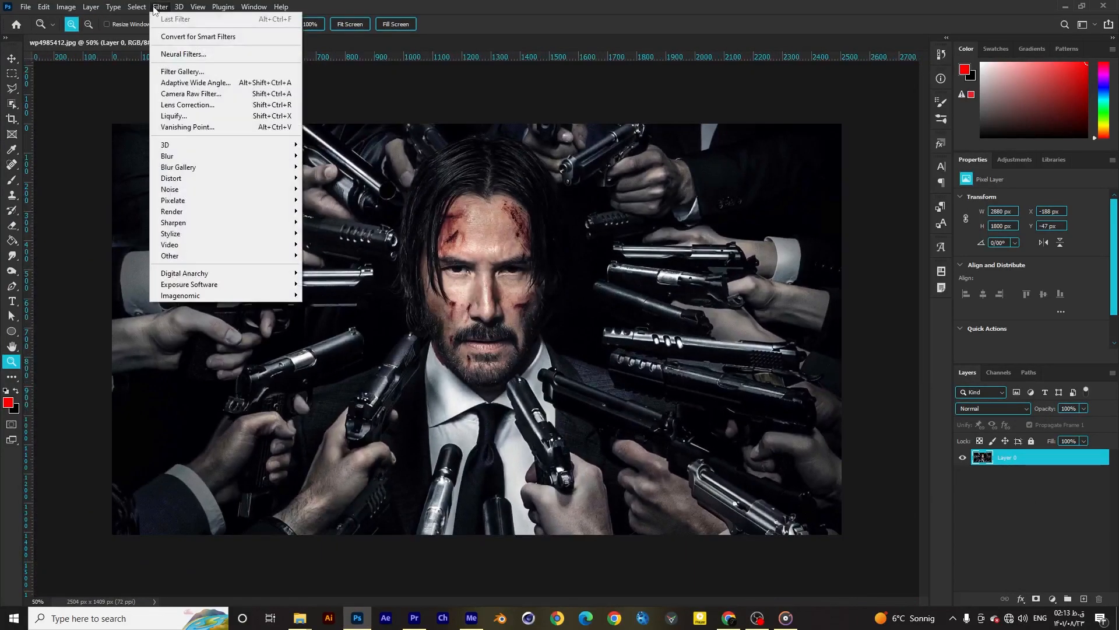
click(193, 94)
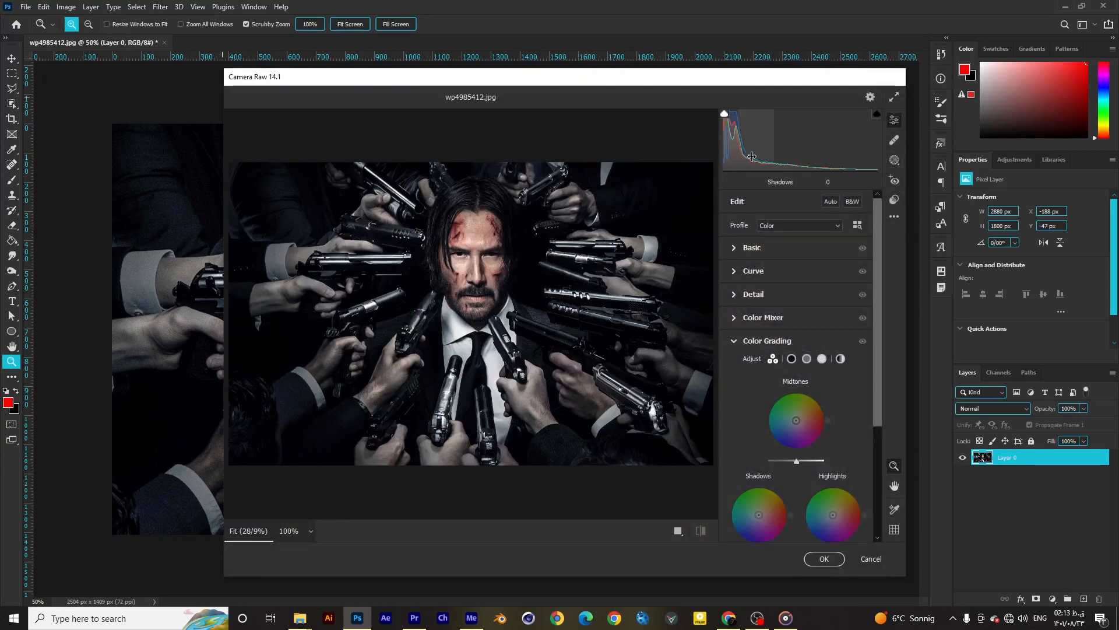
click(736, 250)
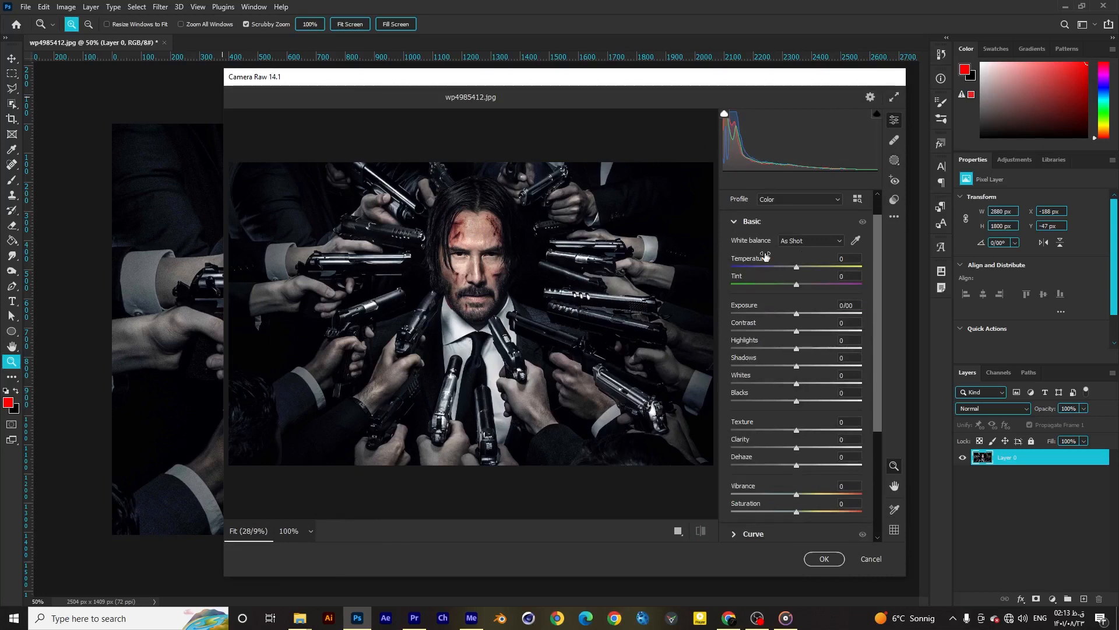
mouse_move(794, 266)
mouse_down()
mouse_move(805, 267)
mouse_move(791, 267)
mouse_move(800, 288)
mouse_move(787, 288)
mouse_move(799, 289)
mouse_move(801, 268)
mouse_up()
Set Exposure +0.35, Contrast +37, Highlights -50, Shadows -12, Whites +60, Blacks -6, Texture +38, Clarity +18, Dehaze -7, Vibrance +3 and Saturation -100
drag(798, 314, 703, 514)
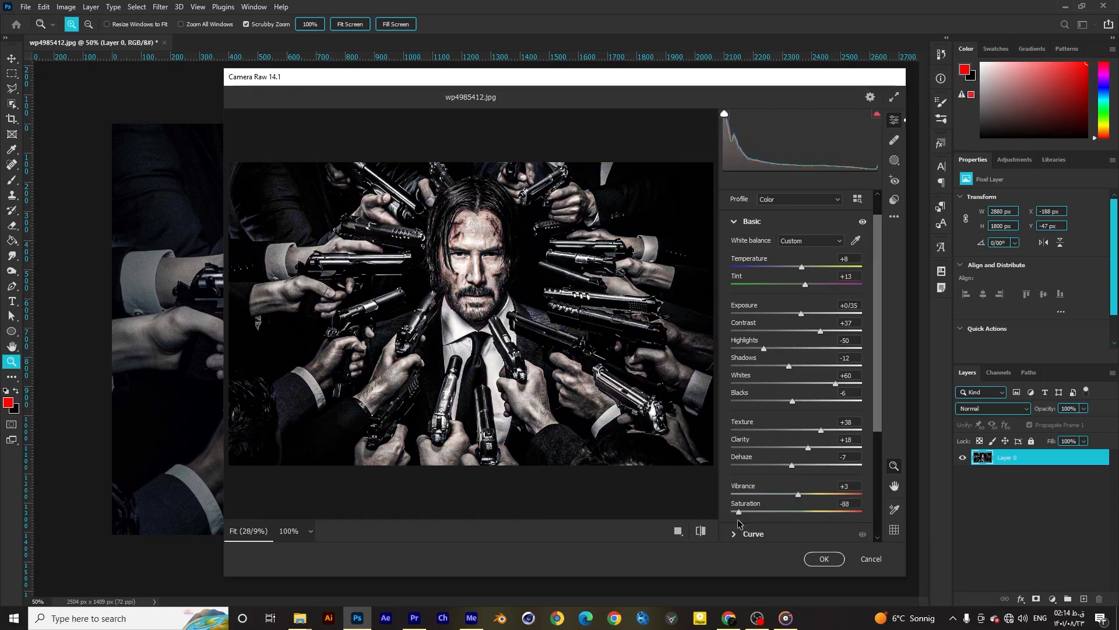
Reshape the parametric Curve with Highlights -67, Lights -49, Darks +33 and Shadows +56
scroll(796, 361, down, 3)
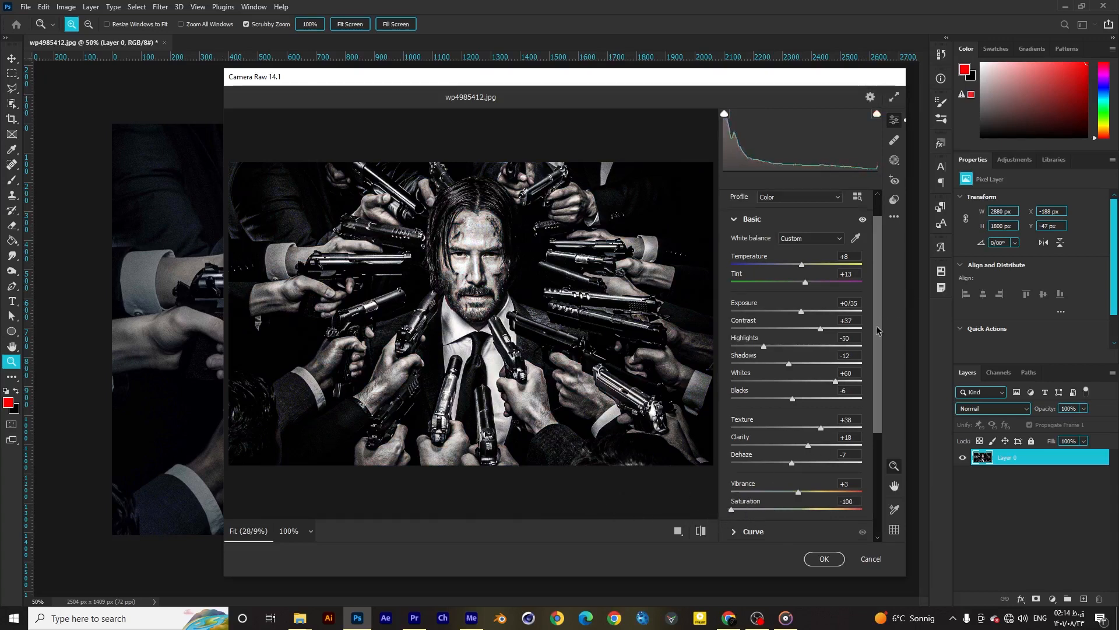
click(735, 421)
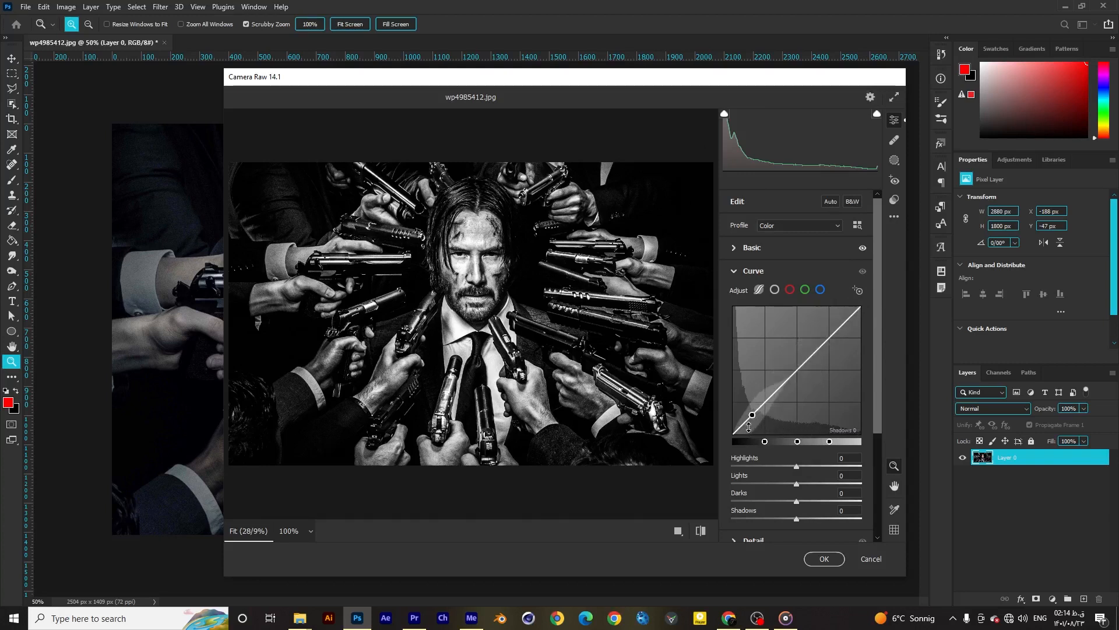
mouse_move(754, 412)
mouse_down()
mouse_move(756, 428)
mouse_move(754, 404)
mouse_up()
drag(841, 326, 780, 383)
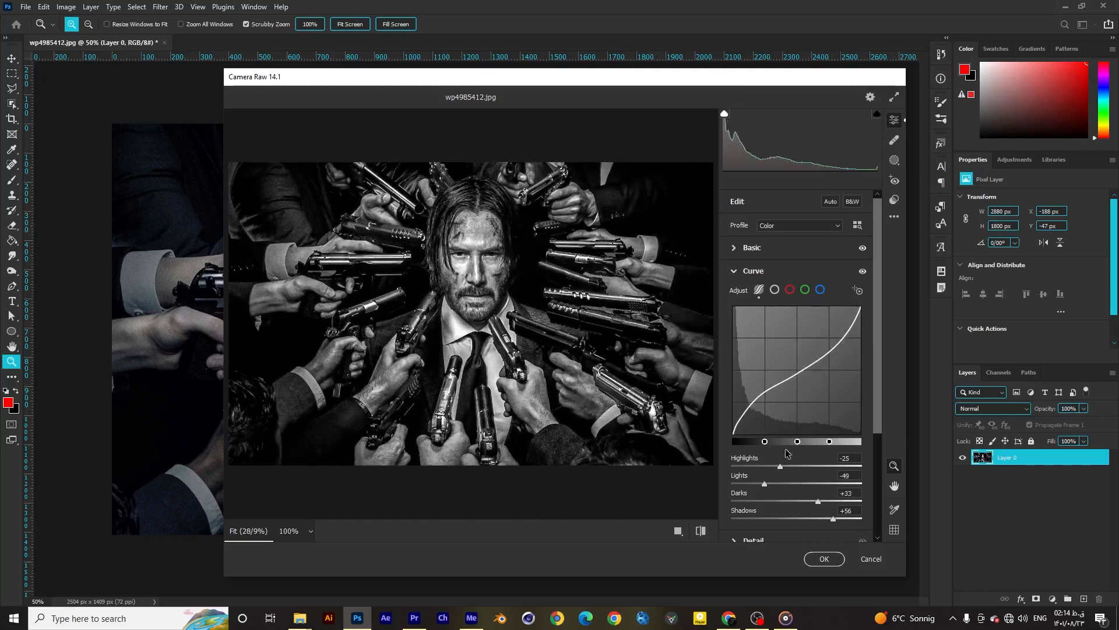
scroll(873, 474, down, 5)
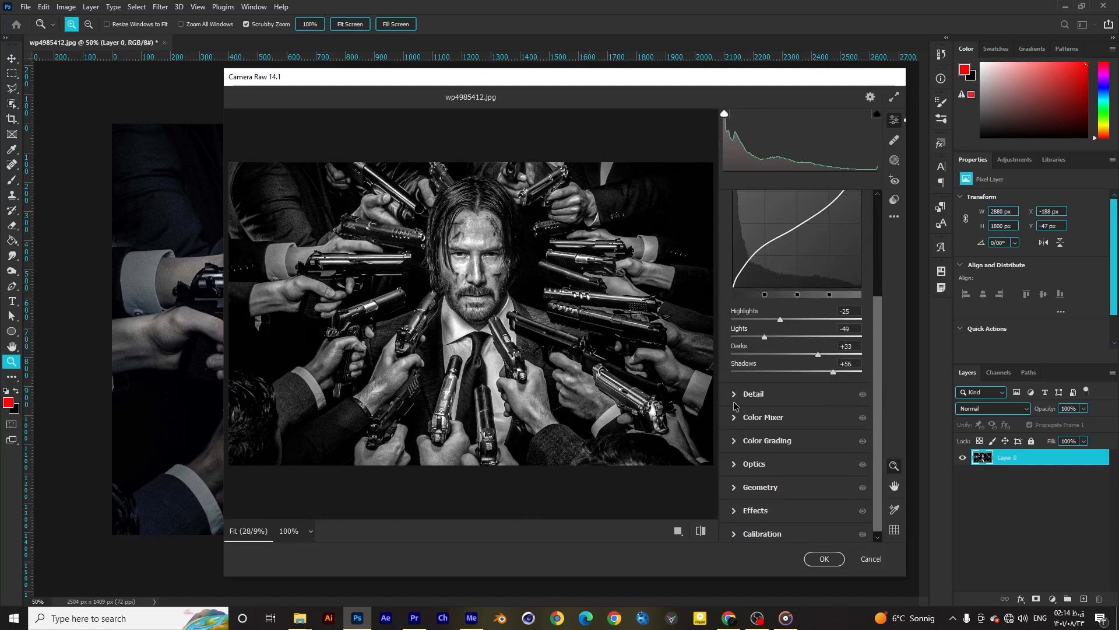
drag(780, 318, 754, 324)
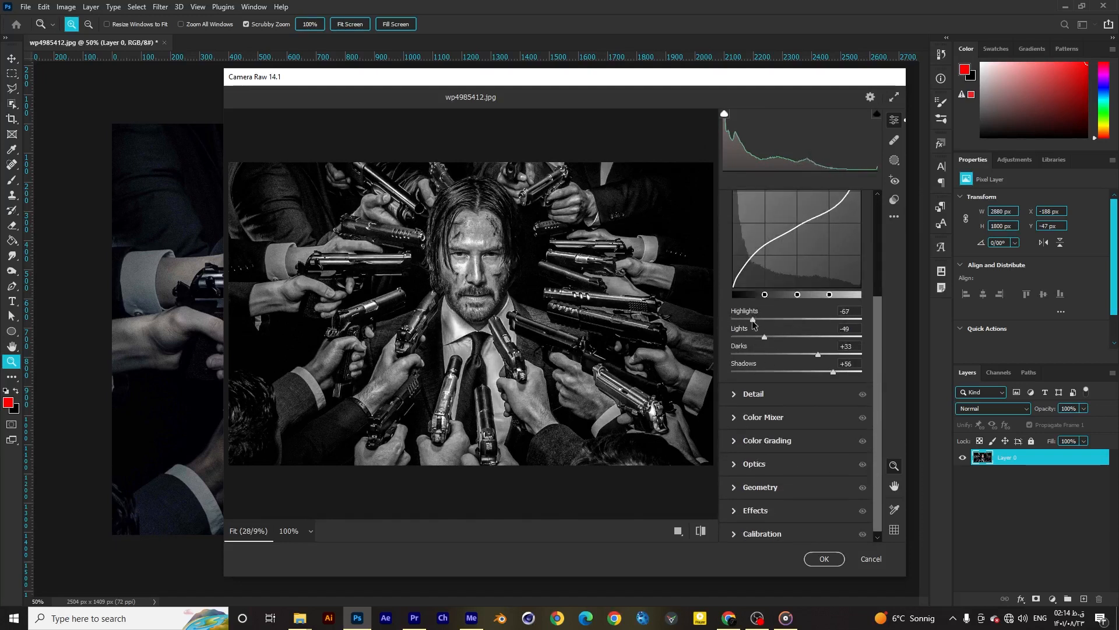
In Detail, set Sharpening to 42, Noise Reduction to 99 and Color Noise Reduction to 33, checking the effect on the face up close
click(738, 394)
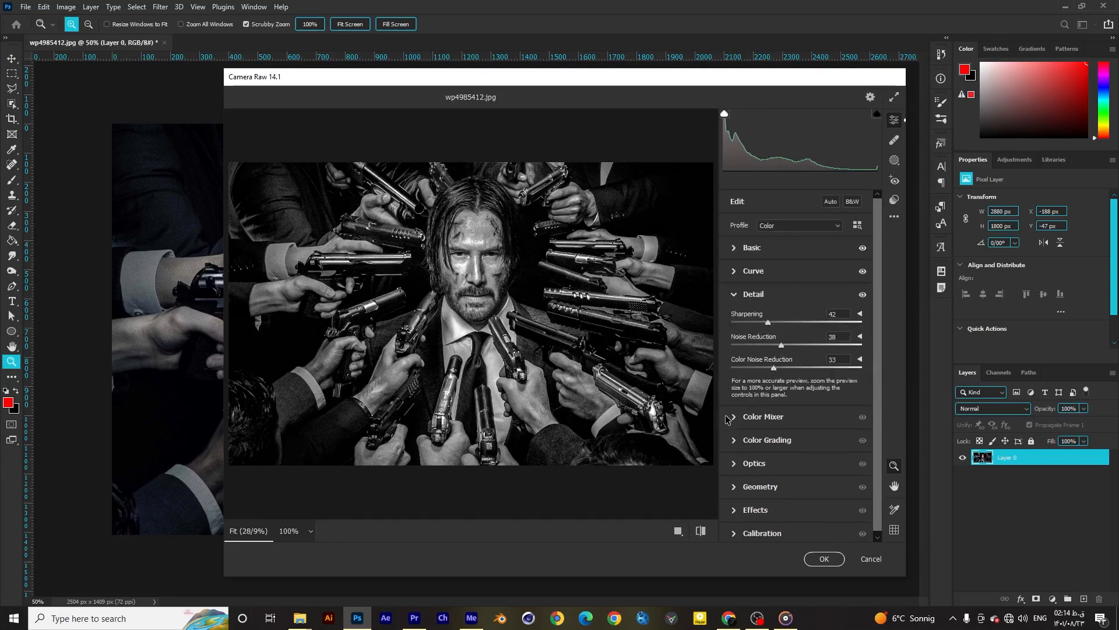
click(467, 243)
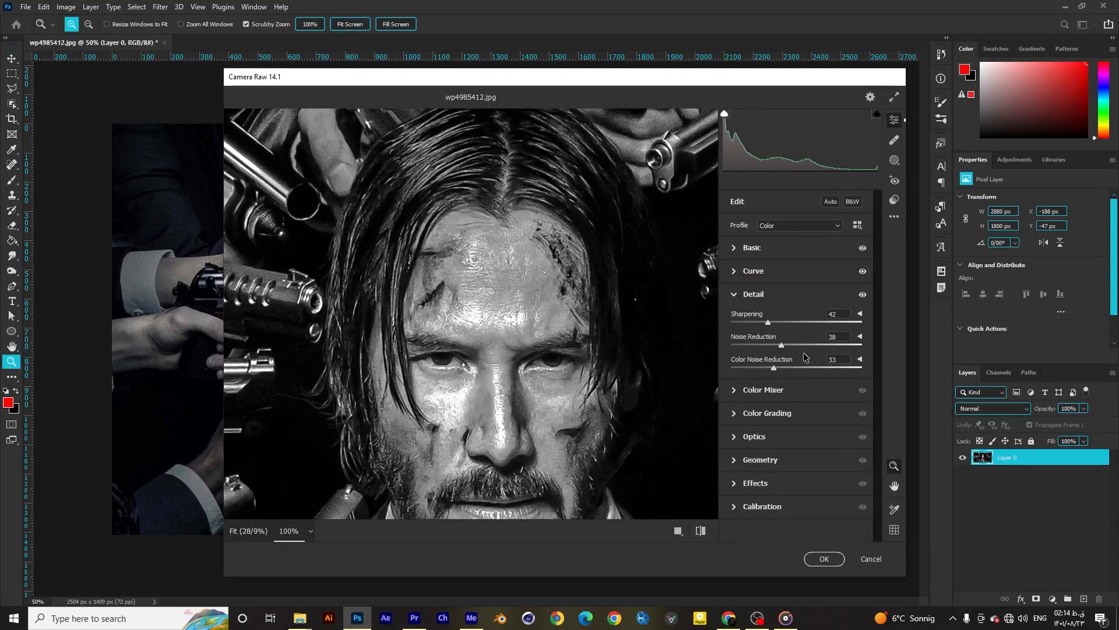
drag(810, 344, 730, 345)
click(861, 346)
alt+click(514, 365)
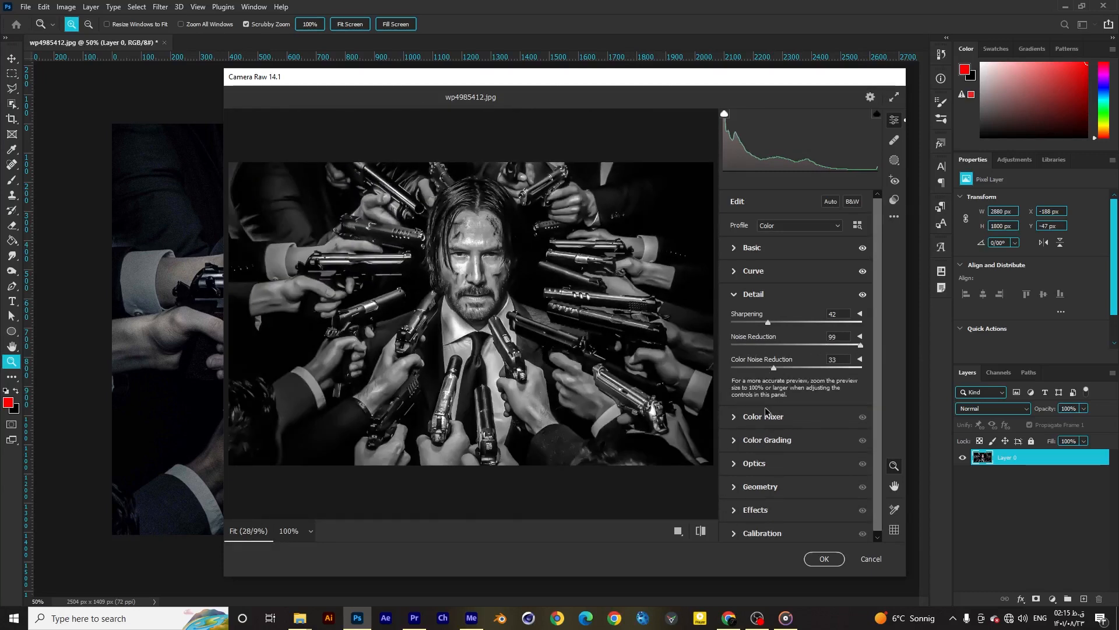
Set the Basic Saturation to +1 and the Color Mixer's Reds saturation to +20
click(740, 251)
drag(788, 515, 798, 513)
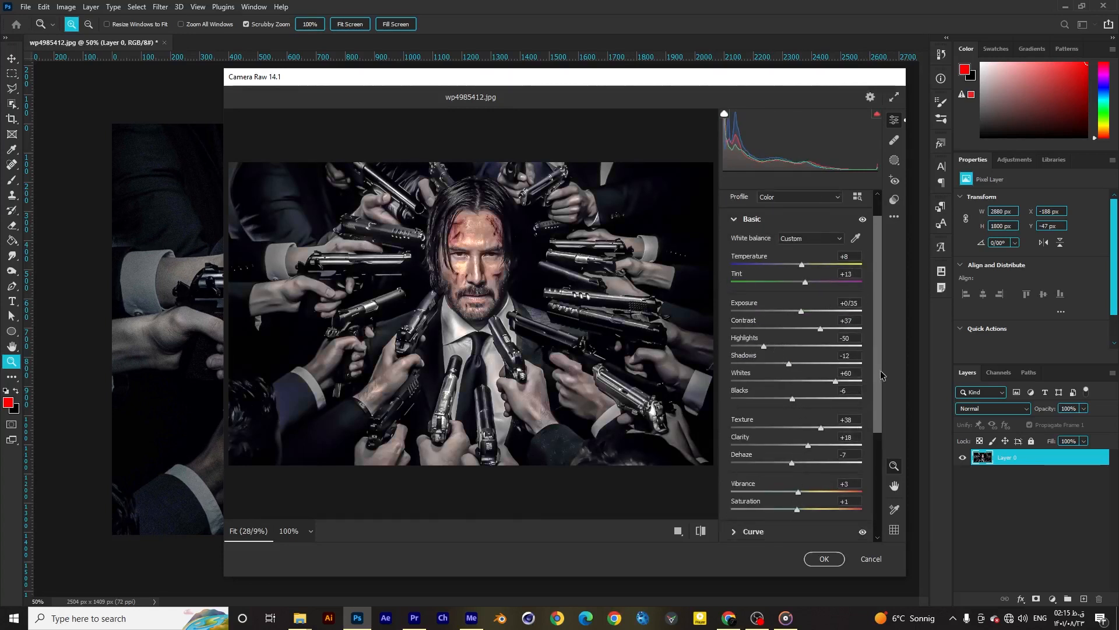
scroll(748, 448, down, 4)
click(736, 464)
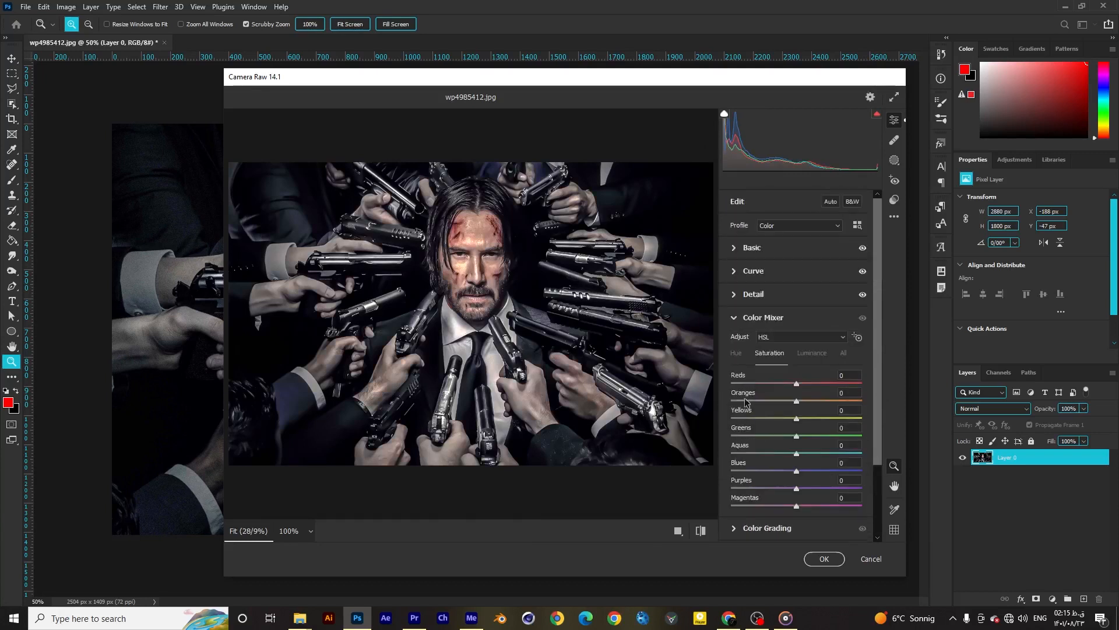
drag(795, 385, 876, 389)
drag(759, 390, 819, 395)
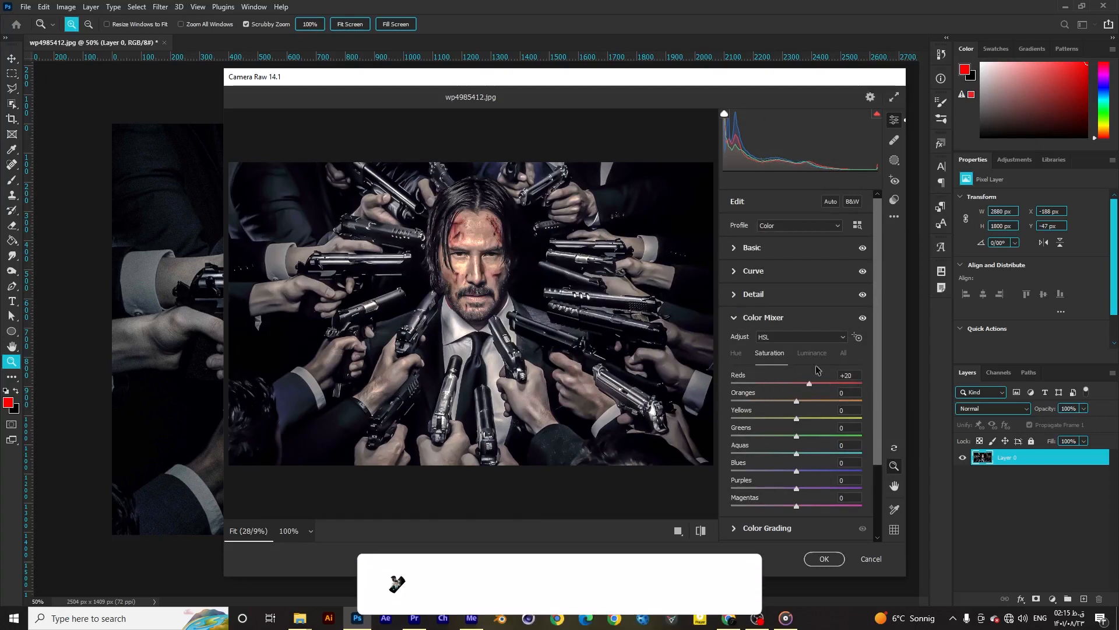
Try shifting the Reds hue as far as -100 in the Color Mixer and set the Oranges saturation to +43
click(735, 353)
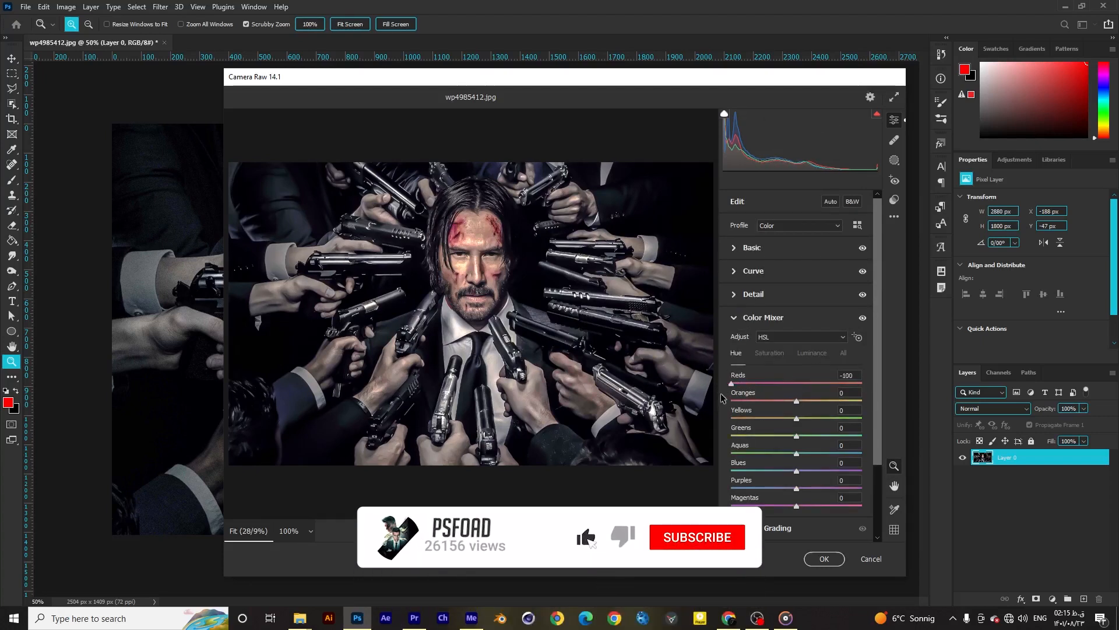
drag(759, 390, 833, 406)
click(772, 353)
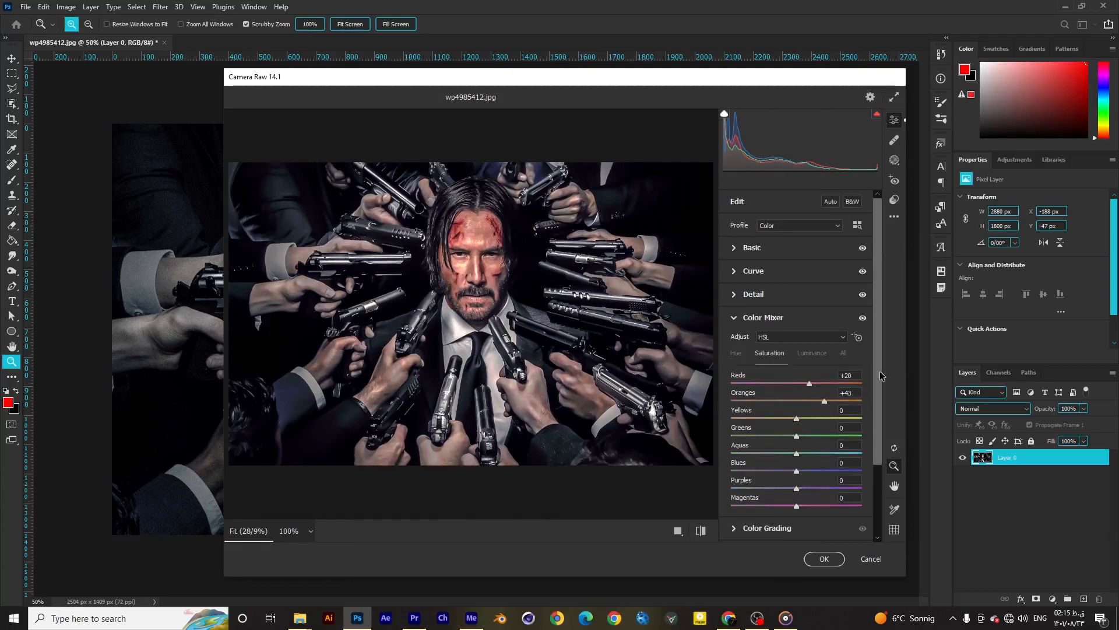
In Color Grading, tint the shadows blue at hue 234, saturation 43 and the highlights yellow at hue 61, saturation 59
scroll(816, 408, down, 2)
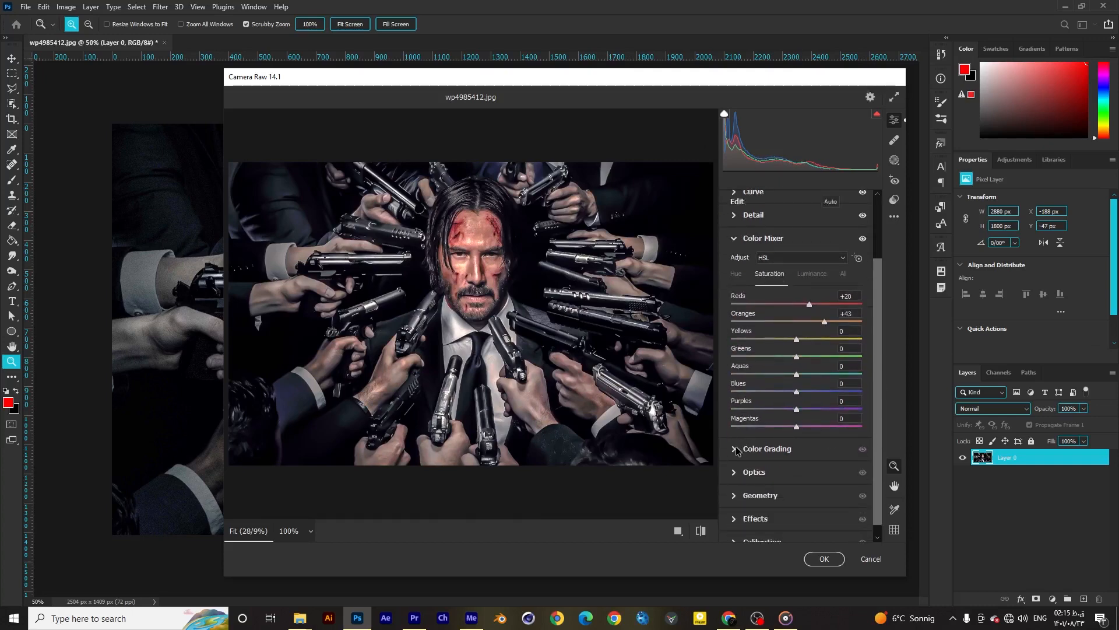
click(736, 449)
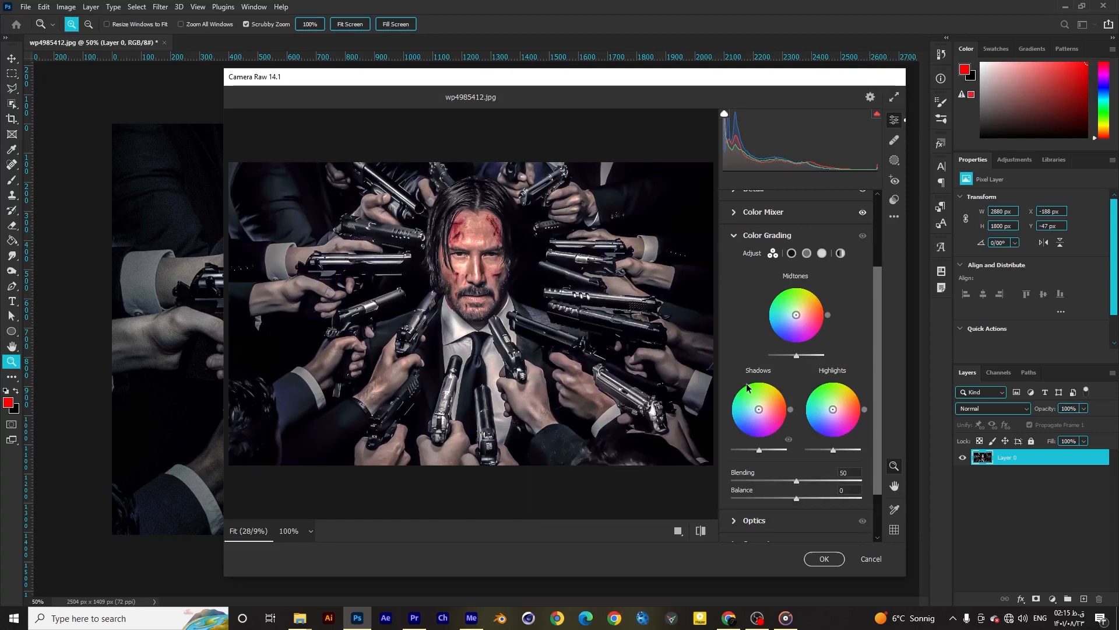
mouse_move(758, 411)
mouse_down()
mouse_move(754, 431)
mouse_move(754, 417)
mouse_up()
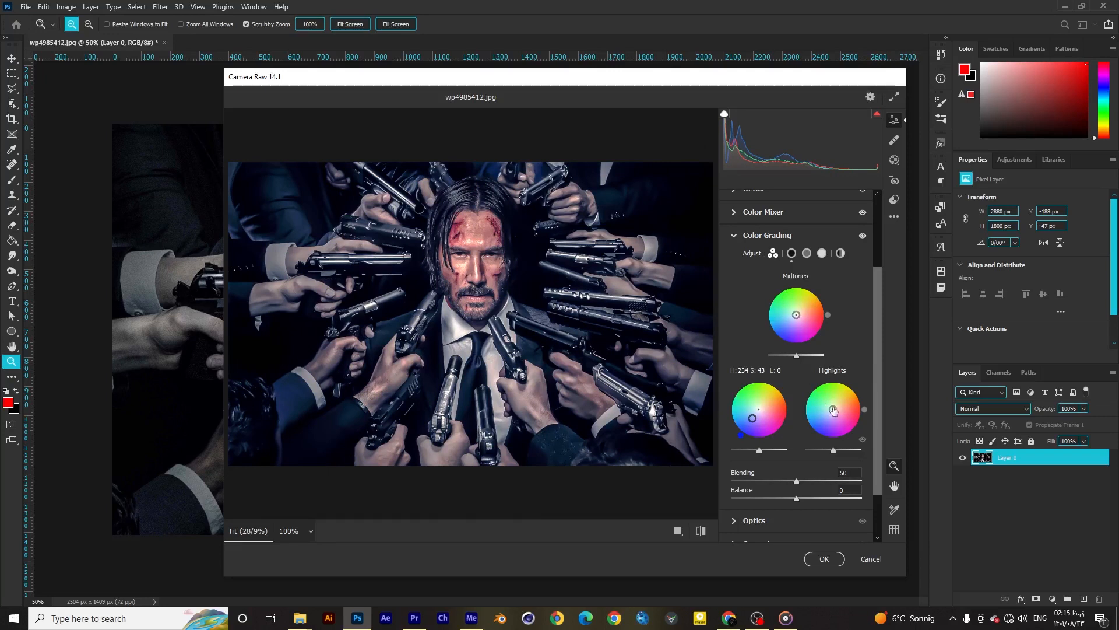
drag(834, 410, 839, 394)
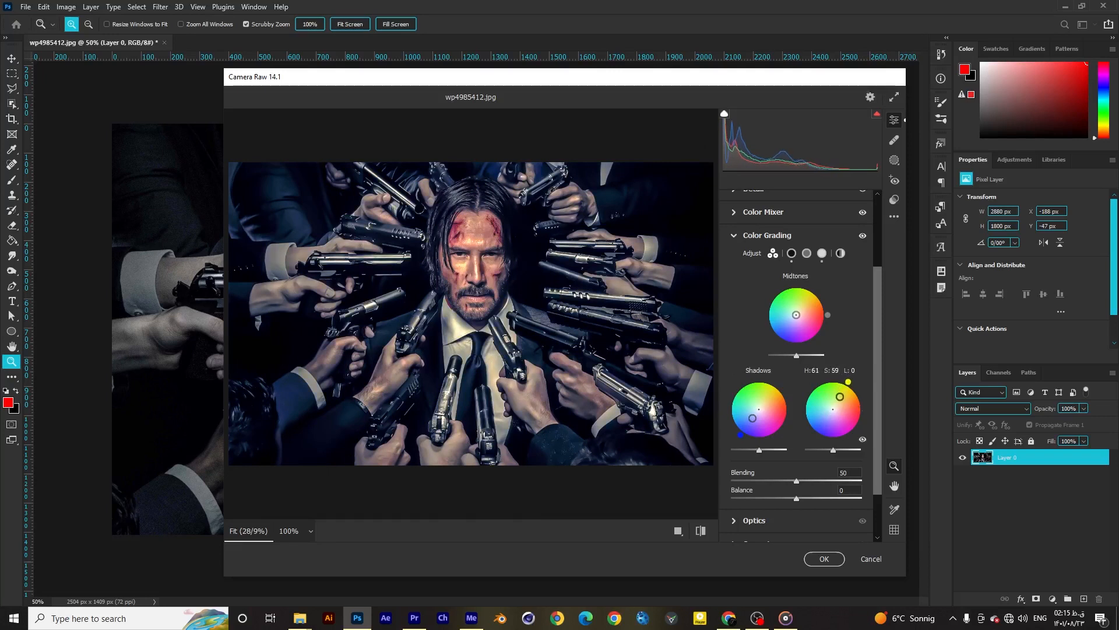
In Optics, set the lens Distortion to -1 and Vignette to -34
scroll(787, 420, down, 2)
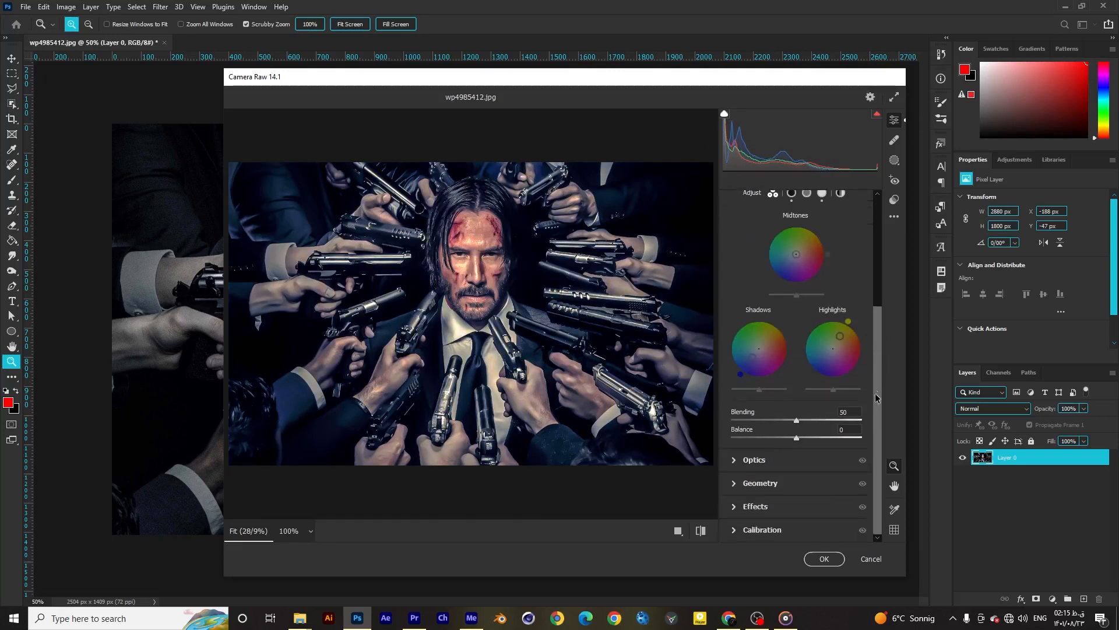
click(739, 462)
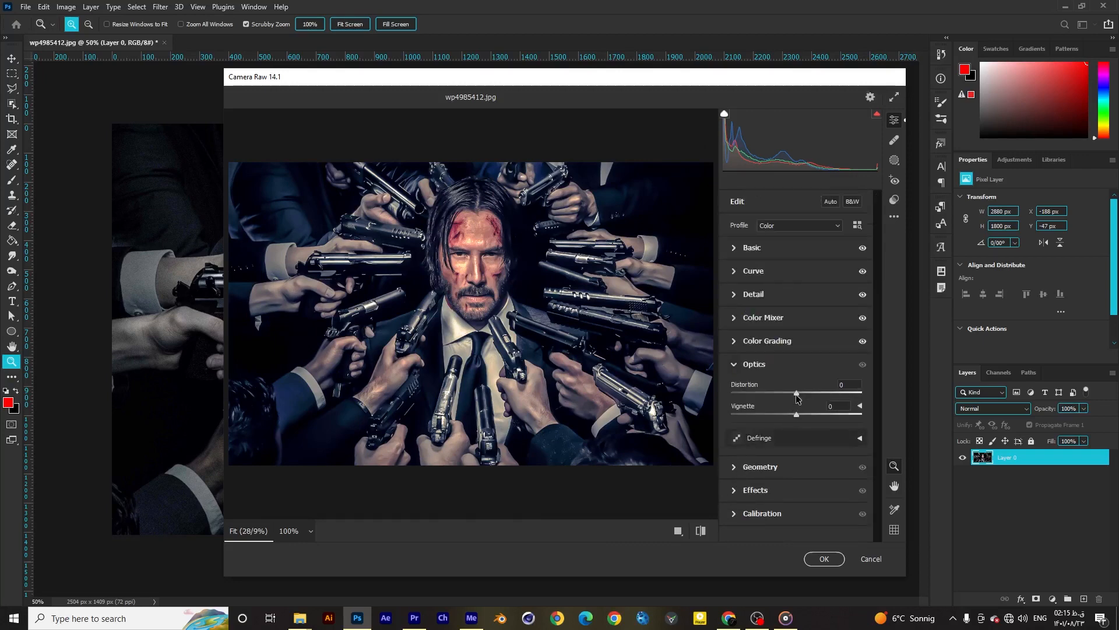
drag(797, 396, 777, 418)
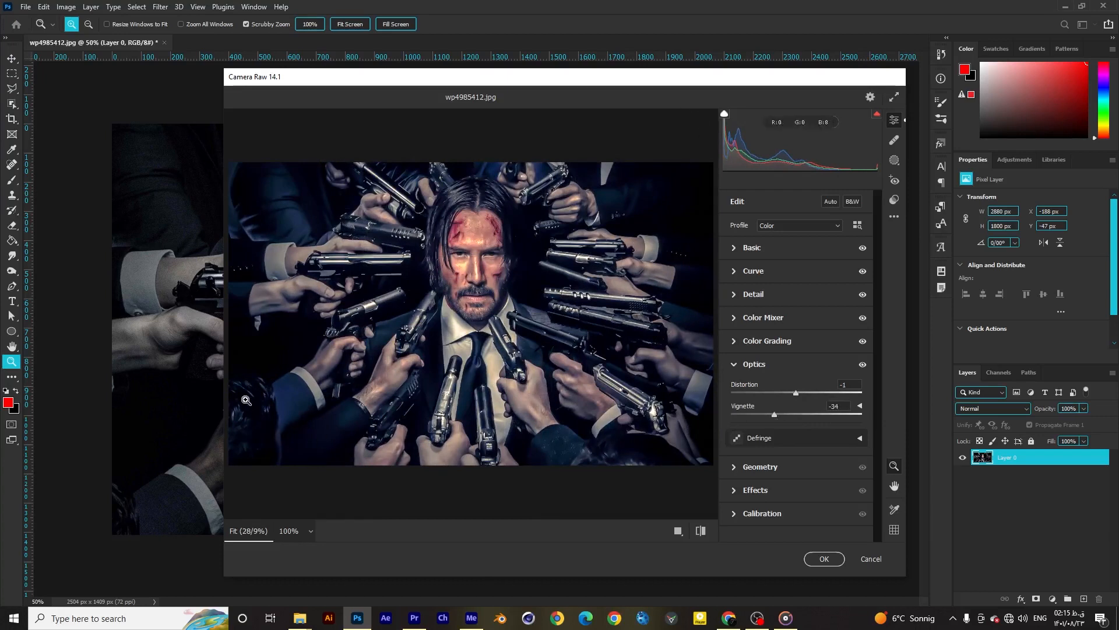
Compare the Auto, Level and Vertical Upright corrections in Geometry, apply Level and set the manual Vertical transformation to -1
click(737, 467)
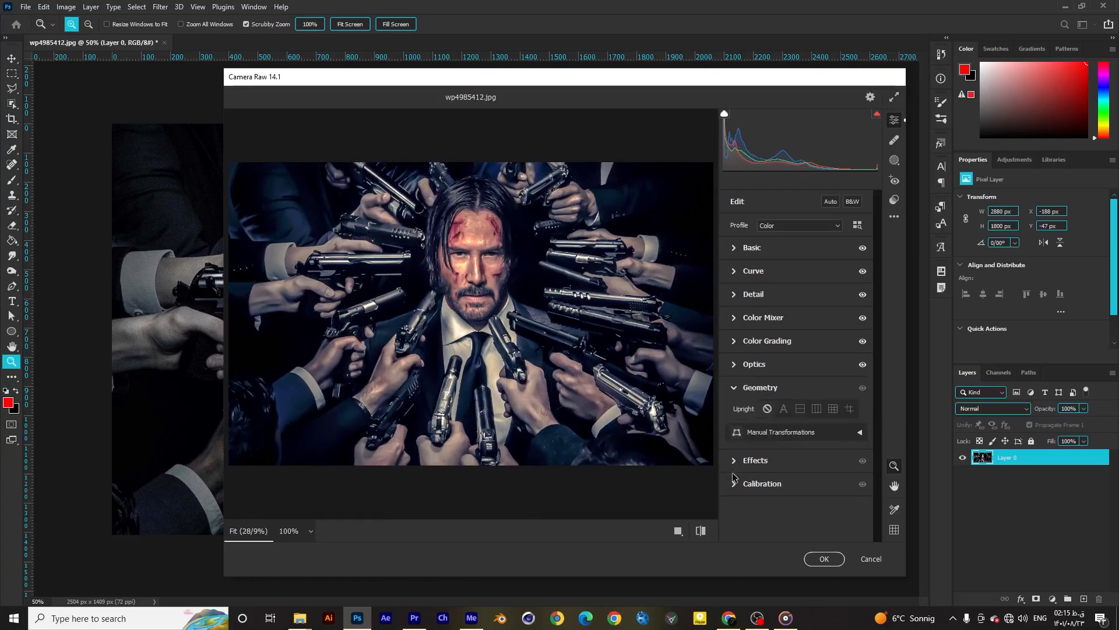
click(802, 414)
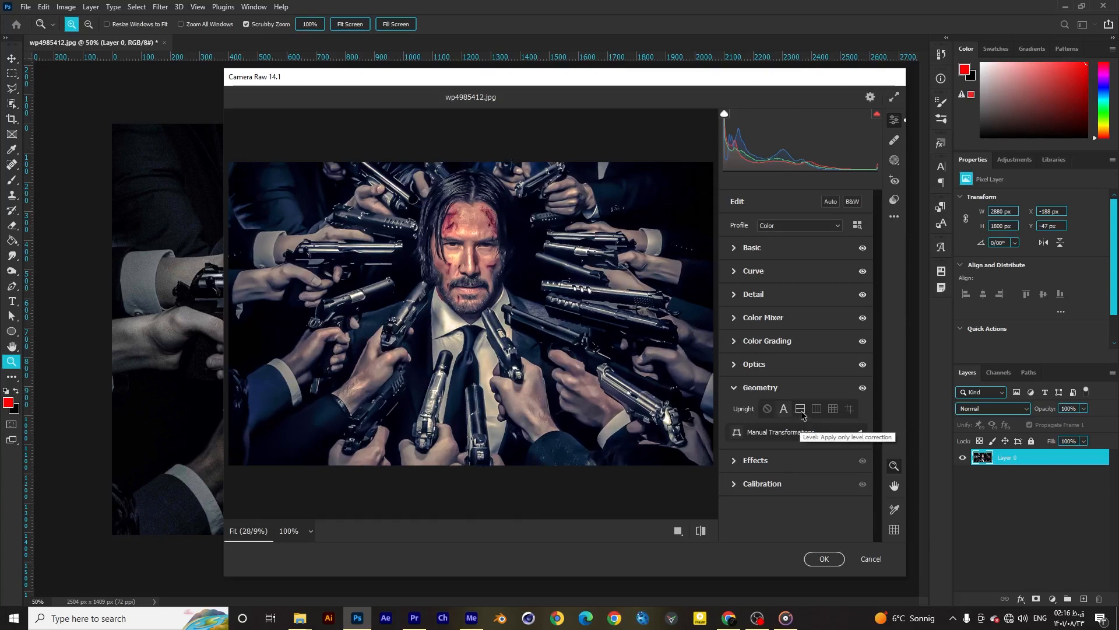
click(801, 411)
click(818, 409)
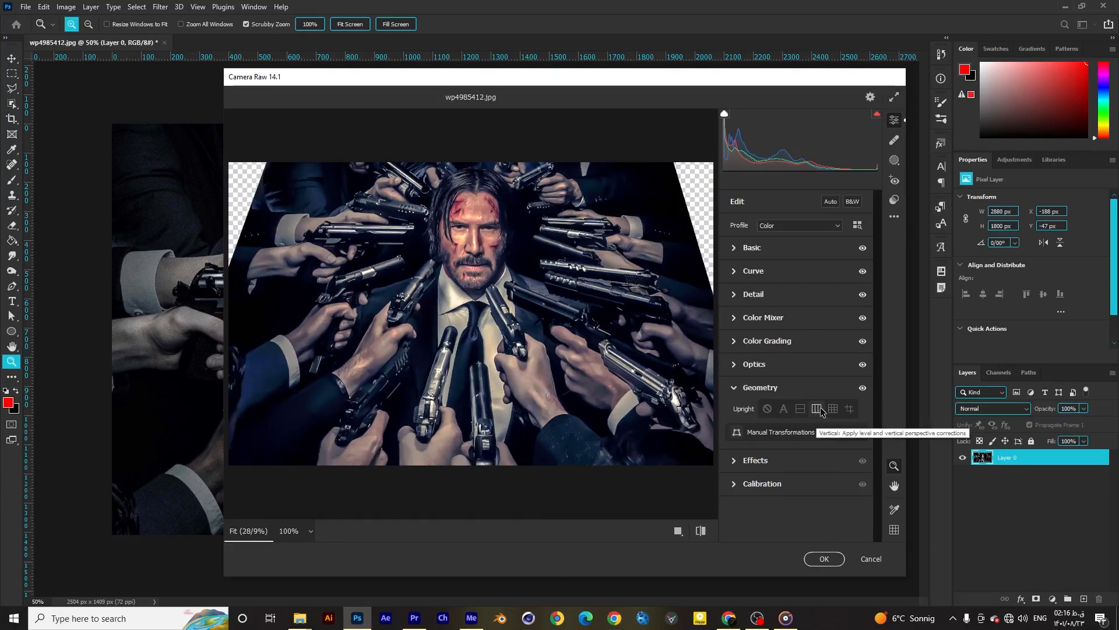
click(782, 410)
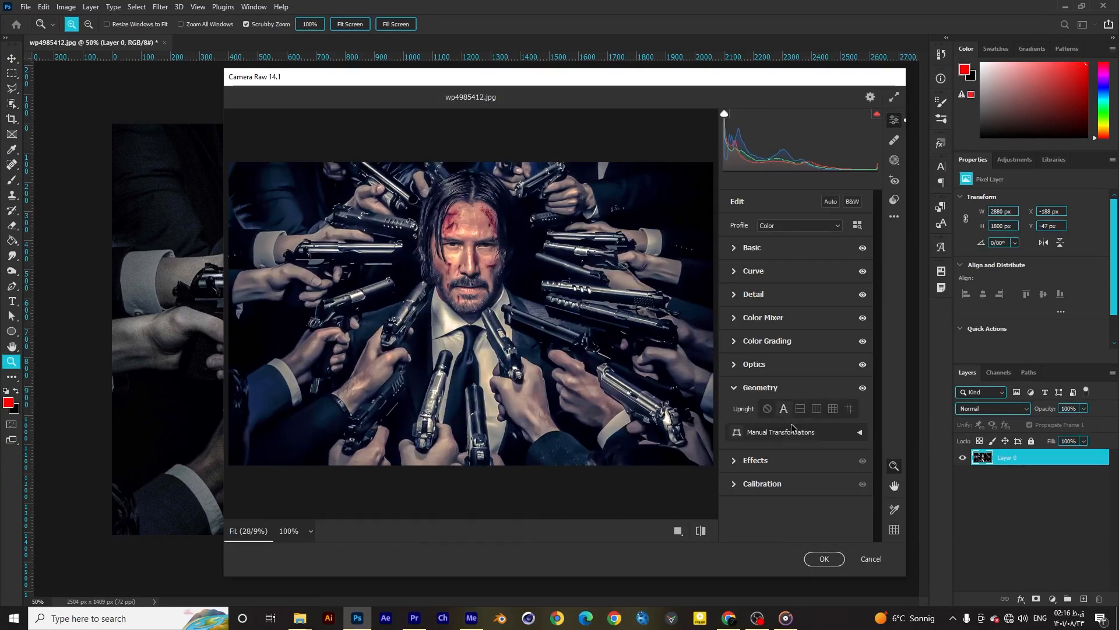
click(800, 409)
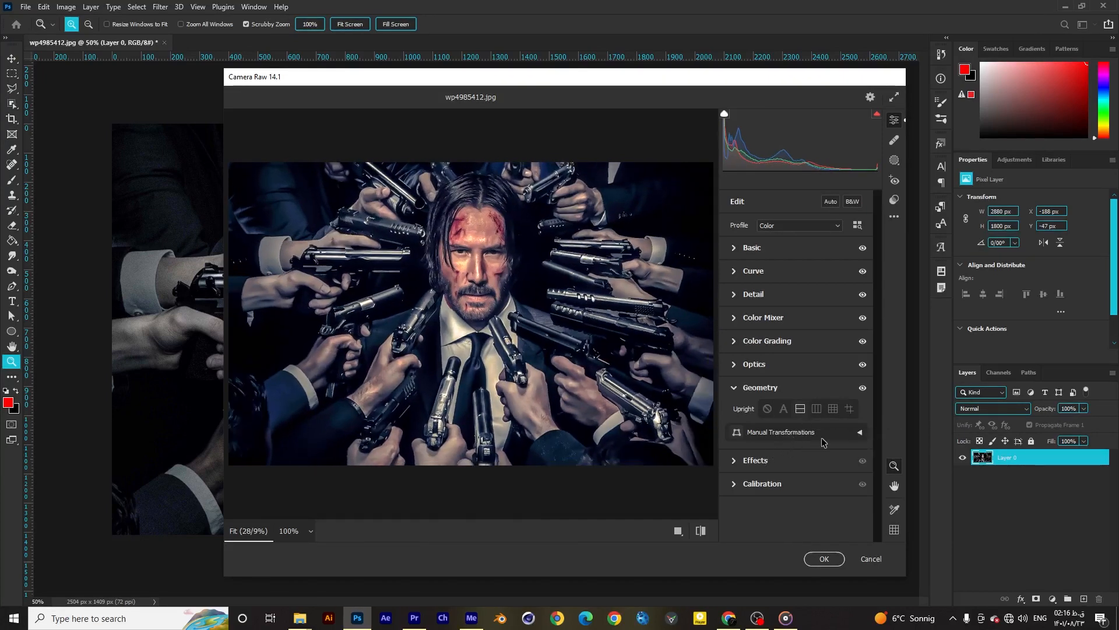
click(859, 432)
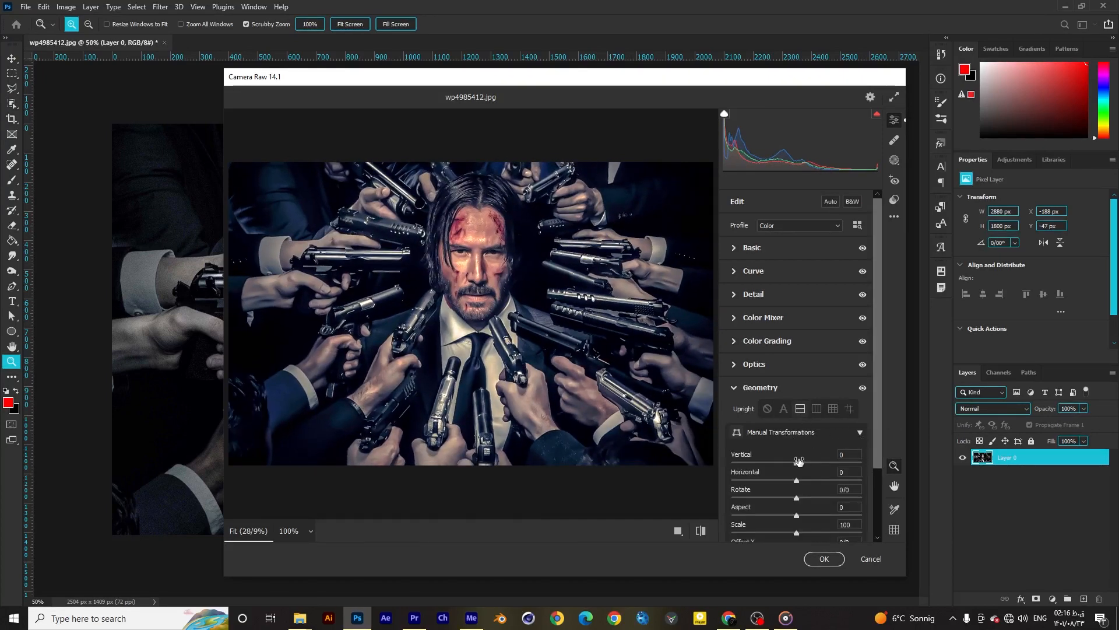
mouse_move(796, 467)
mouse_down()
mouse_move(826, 465)
mouse_move(775, 465)
mouse_move(797, 468)
mouse_up()
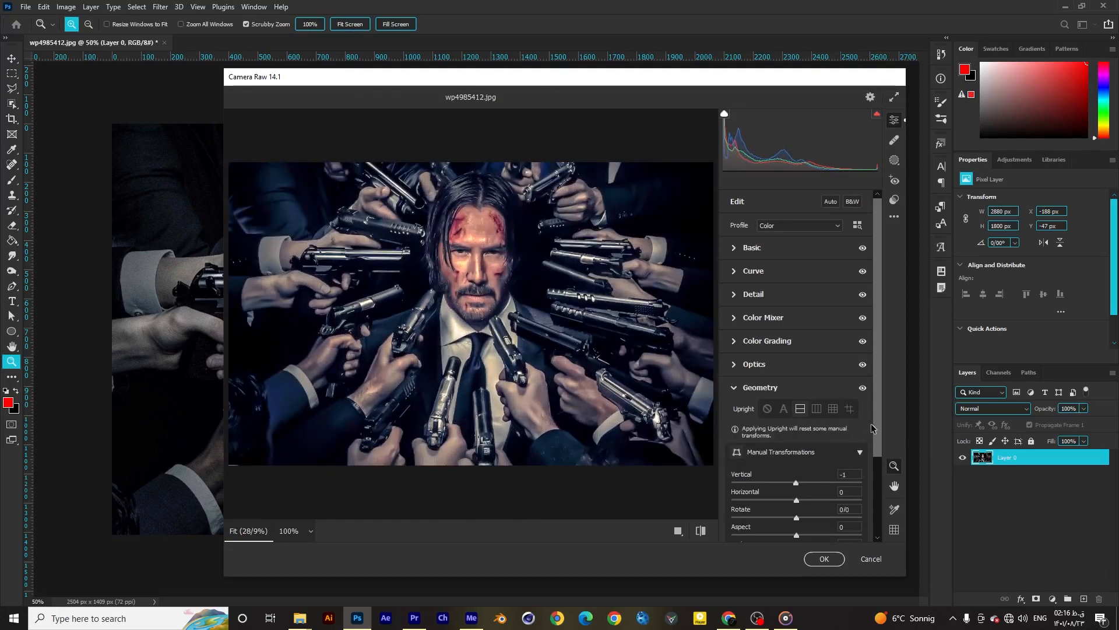
Add Grain of 31 in Effects and check it on the face up close
drag(871, 424, 871, 514)
click(742, 508)
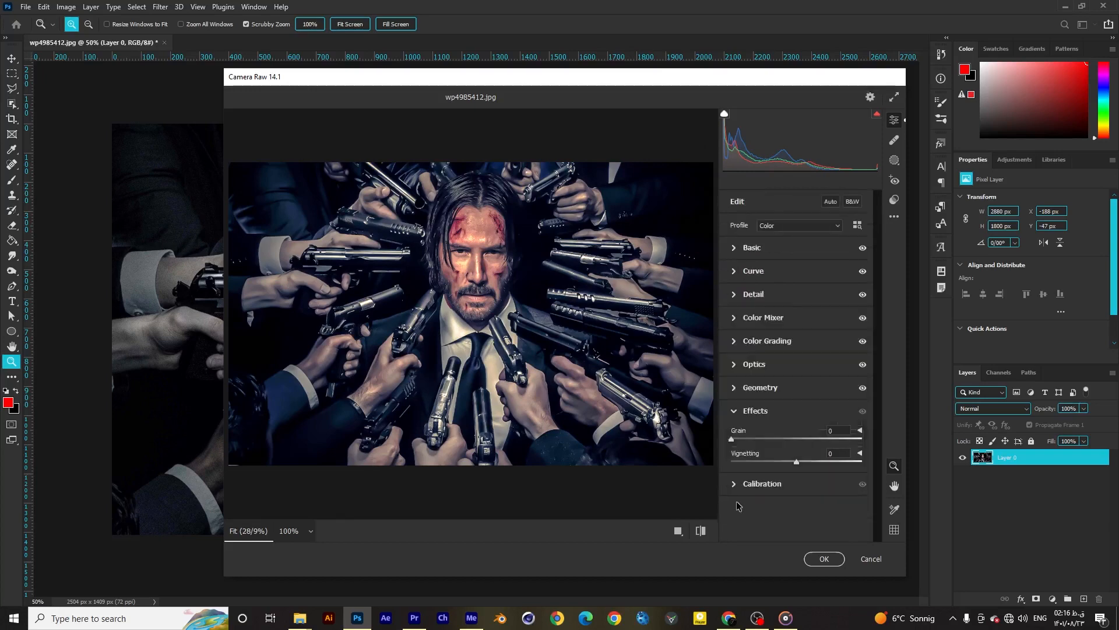
click(771, 439)
click(485, 242)
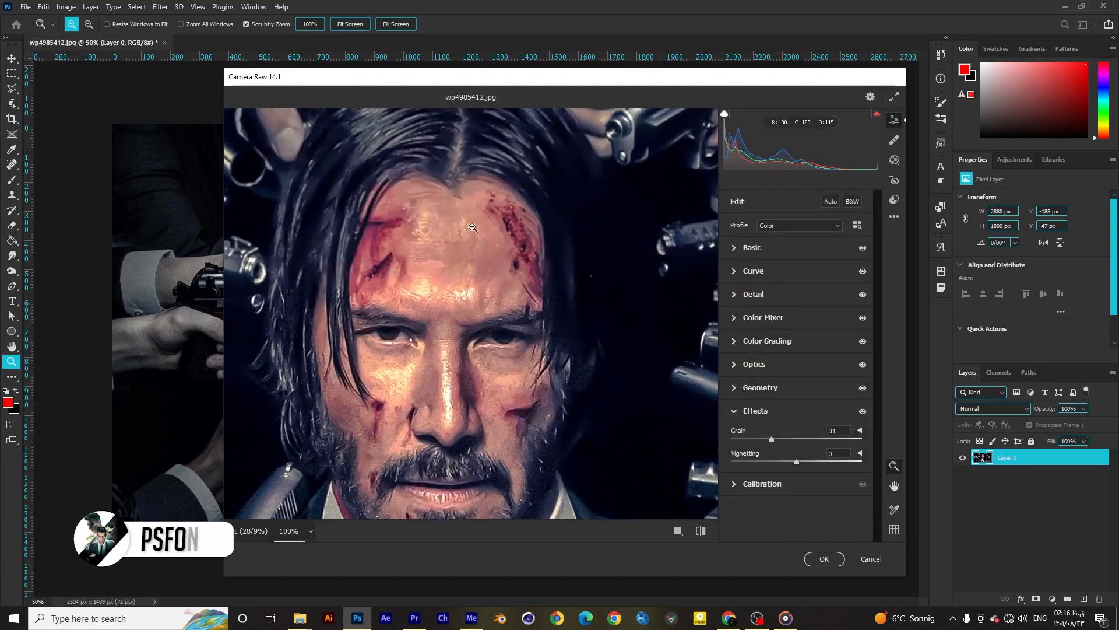
In Calibration, set the primary hues to Red +40, Green +34 and Blue -61, and apply the Camera Raw filter
drag(817, 438, 776, 463)
click(648, 407)
click(733, 485)
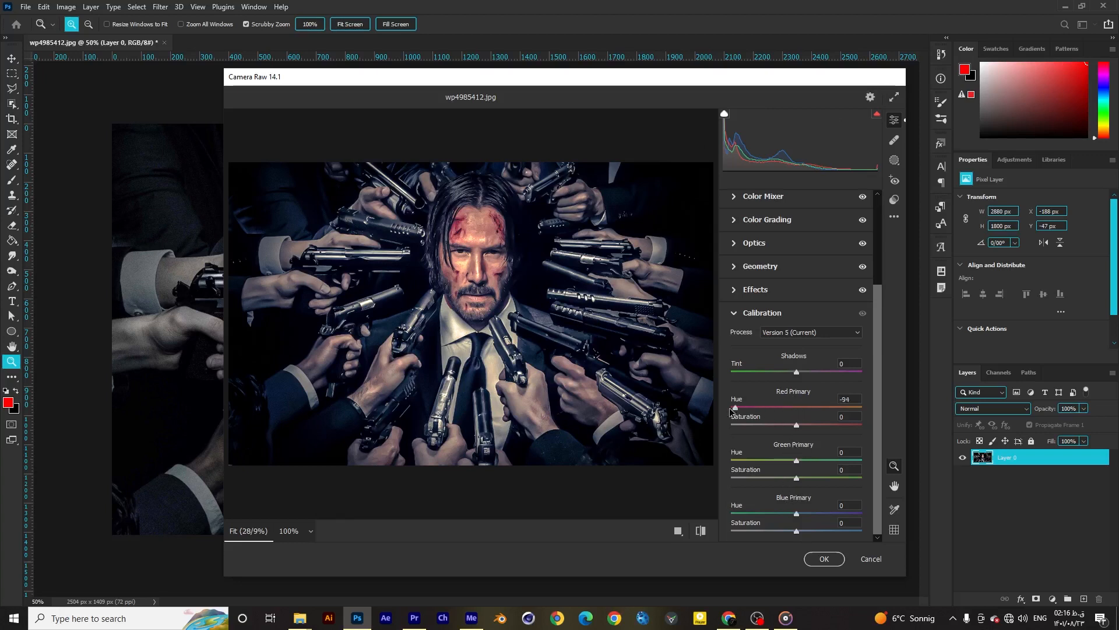
drag(735, 407, 822, 407)
drag(797, 460, 818, 460)
drag(796, 512, 758, 506)
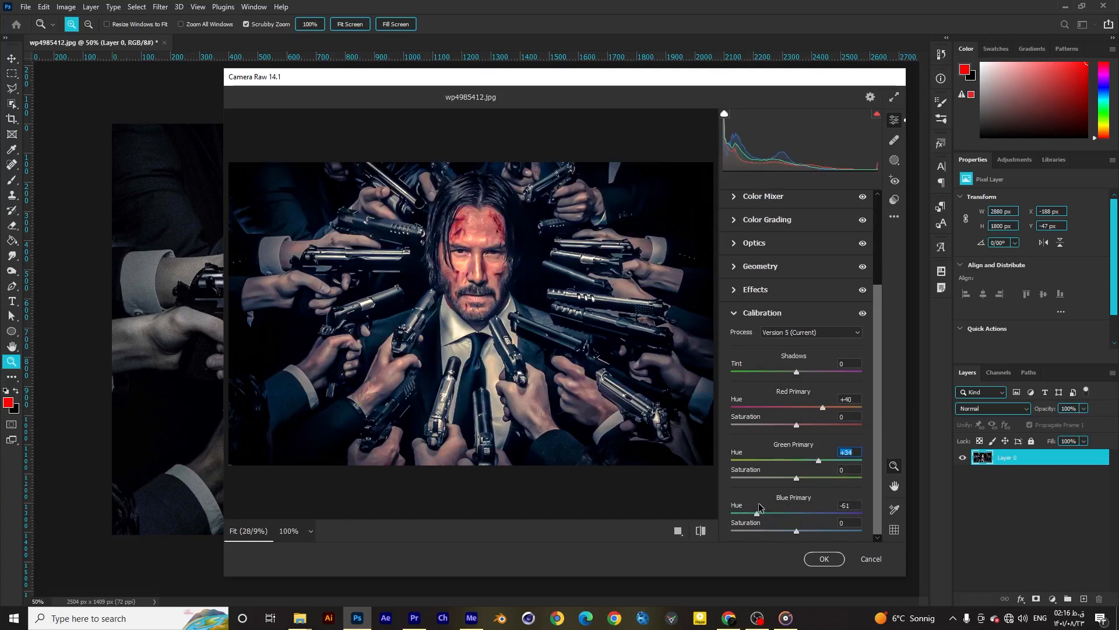
click(823, 559)
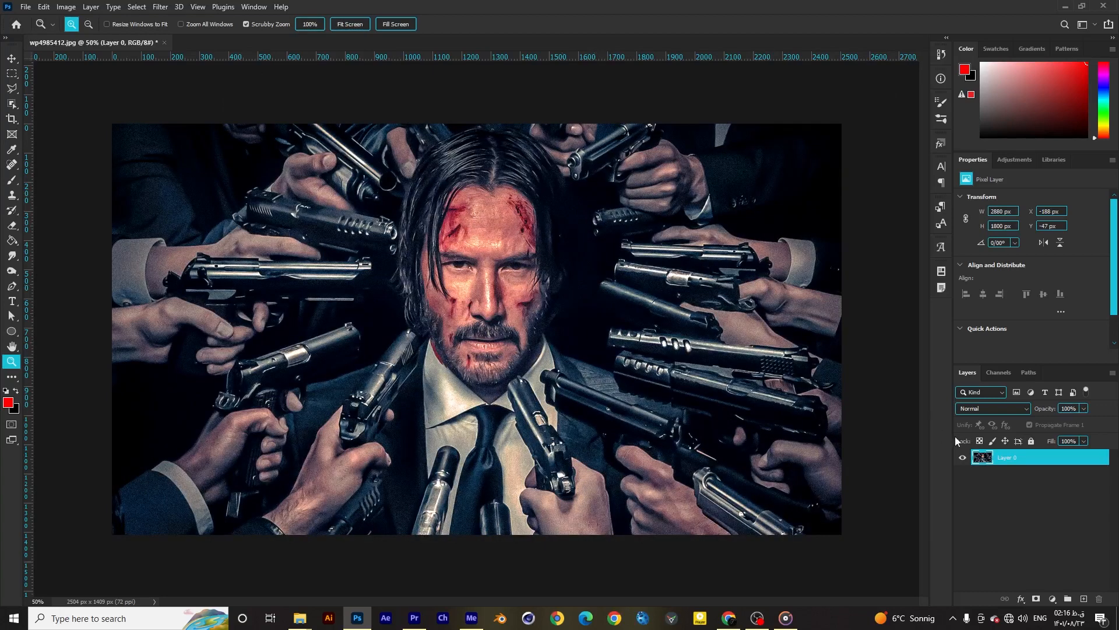
Undo and redo the Camera Raw filter twice to compare the portrait before and after
key(ctrl+z)
key(ctrl+shift+z)
key(ctrl+z)
key(ctrl+shift+z)
alt+click(490, 280)
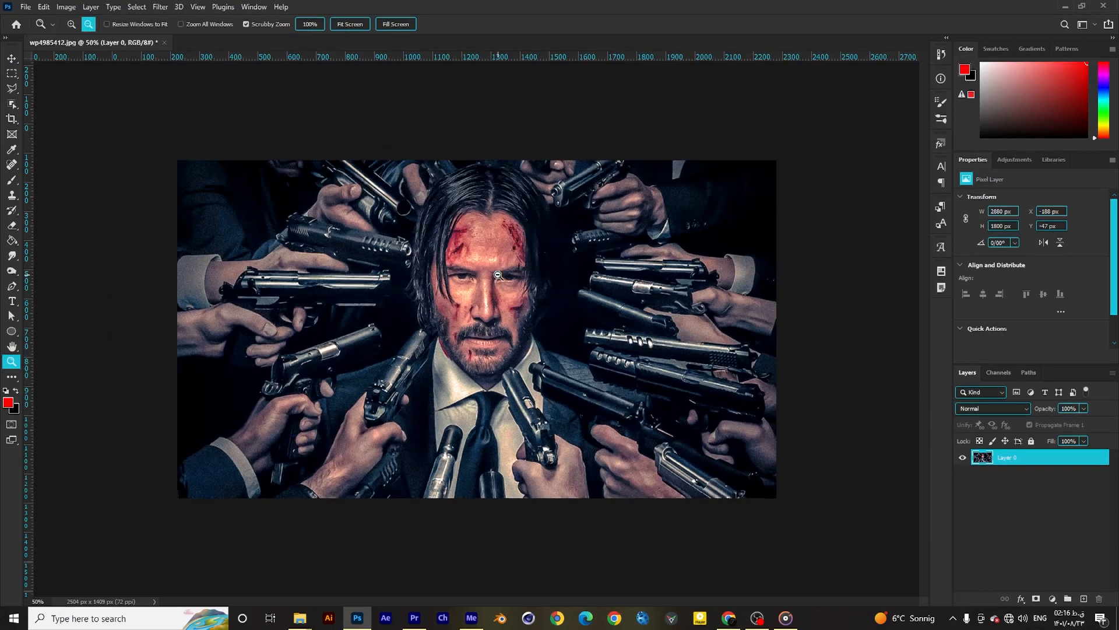
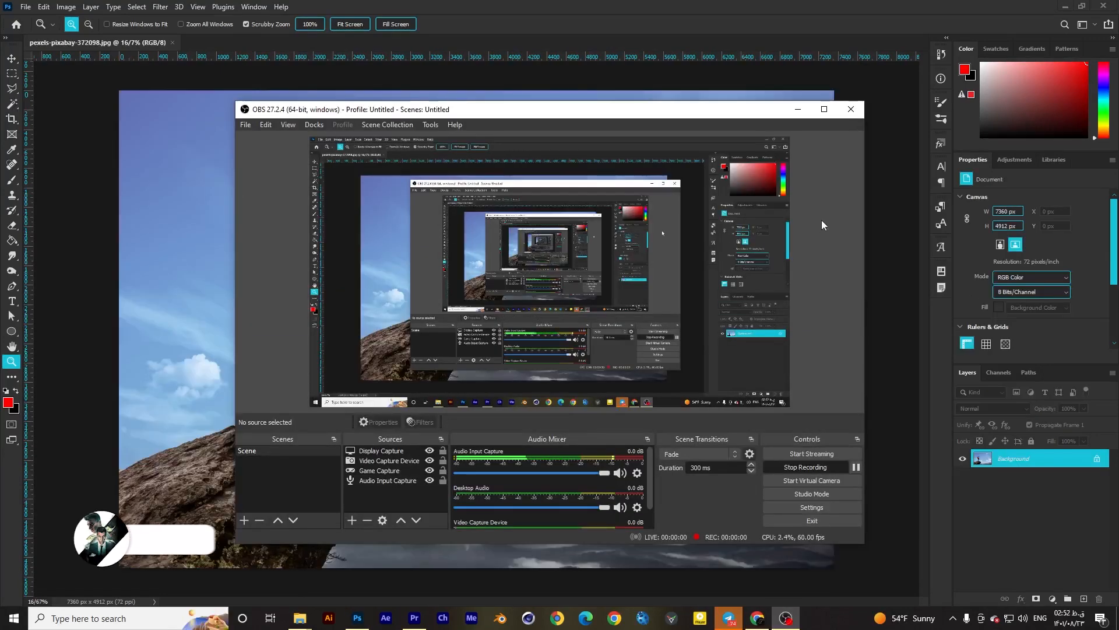
Select the standing hiker in the cliff photo with the Object Selection Tool in Rectangle mode
click(798, 109)
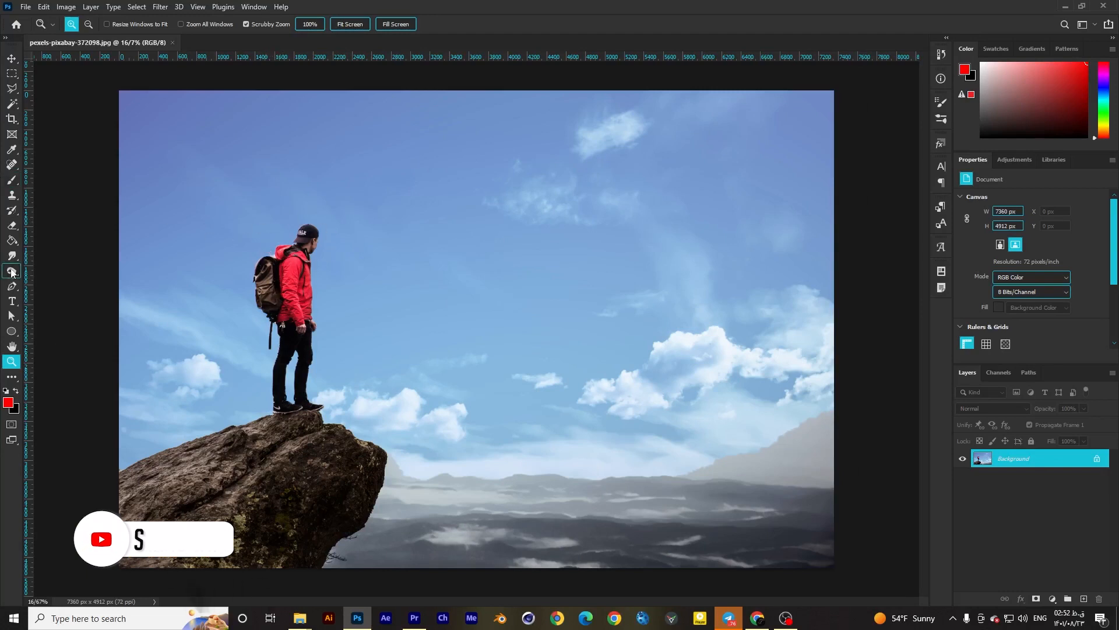
click(12, 287)
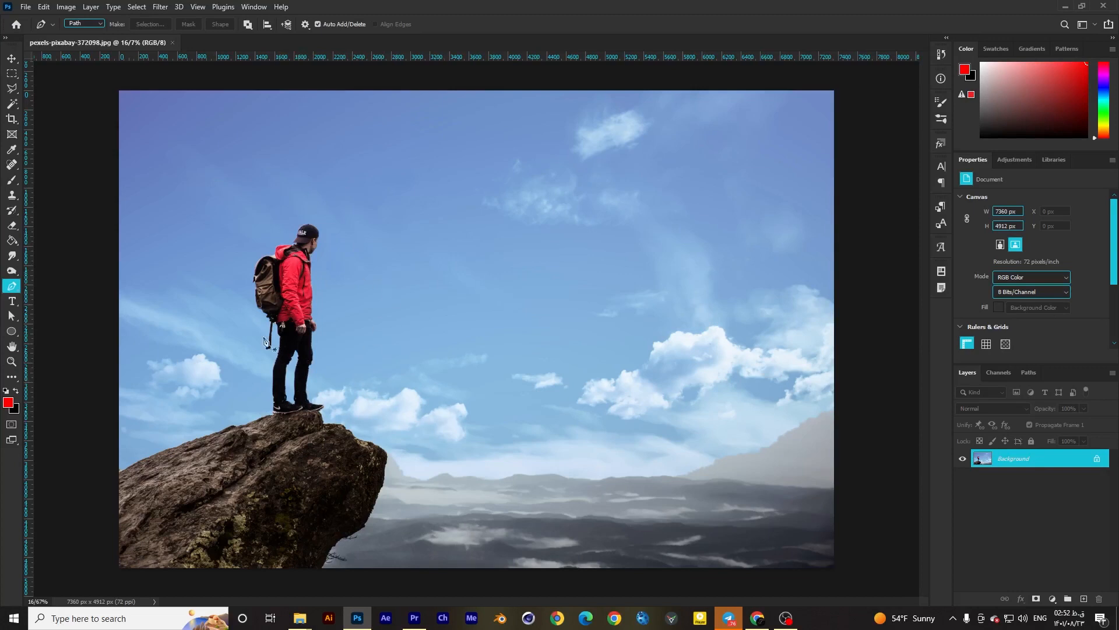
click(11, 105)
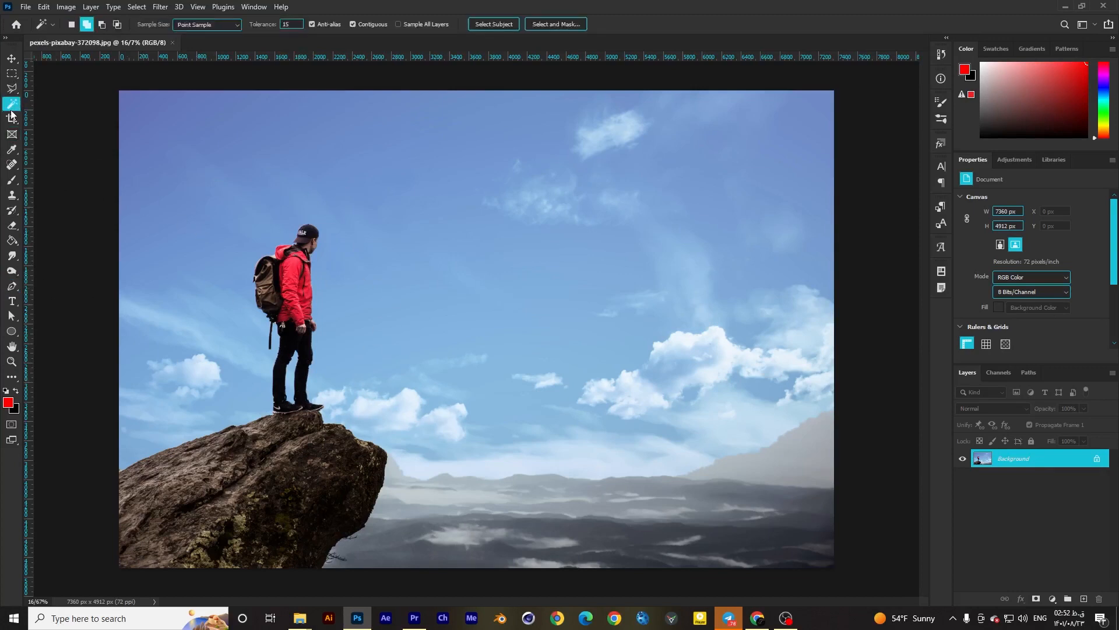
right_click(12, 104)
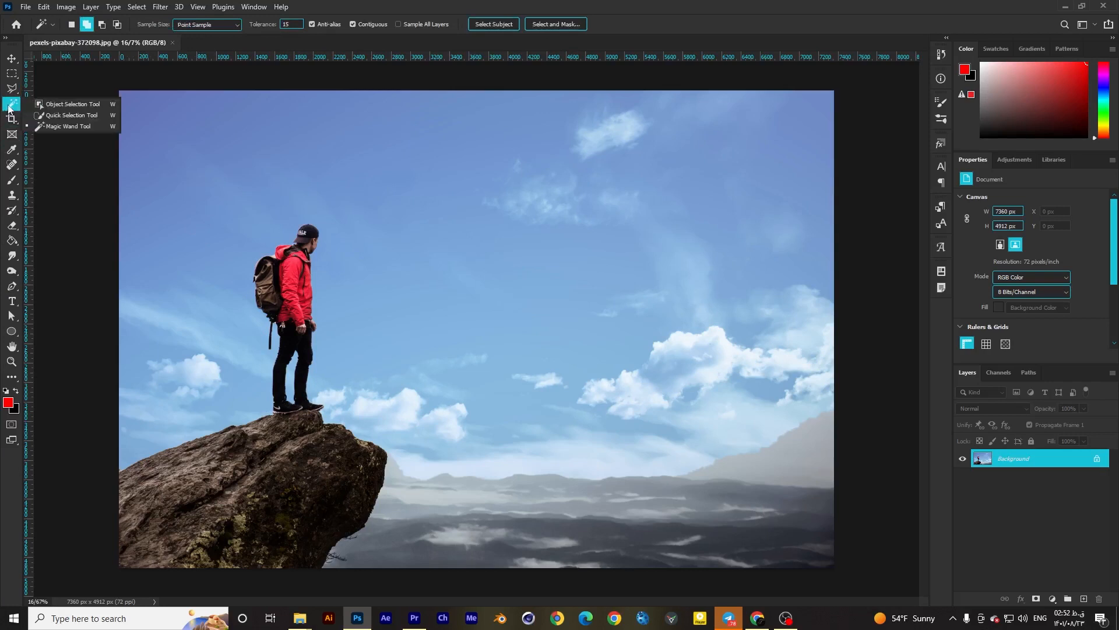
click(56, 104)
drag(343, 210, 237, 418)
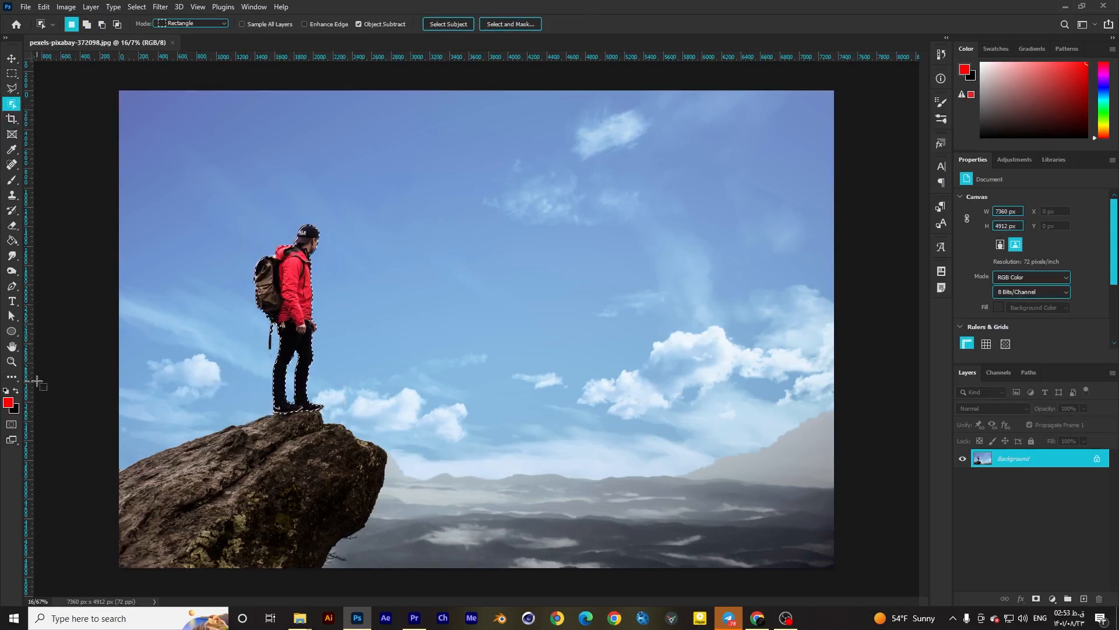
Check the selection outline around the hiker's head up close and open the selection in Select and Mask
click(13, 361)
click(219, 250)
click(233, 198)
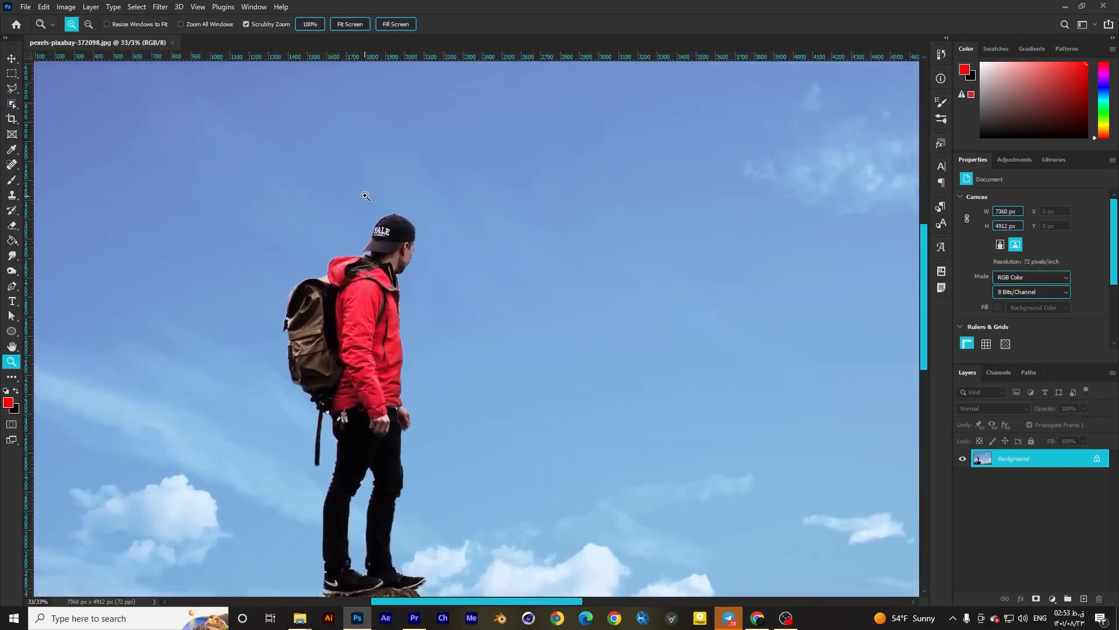
click(365, 200)
click(361, 220)
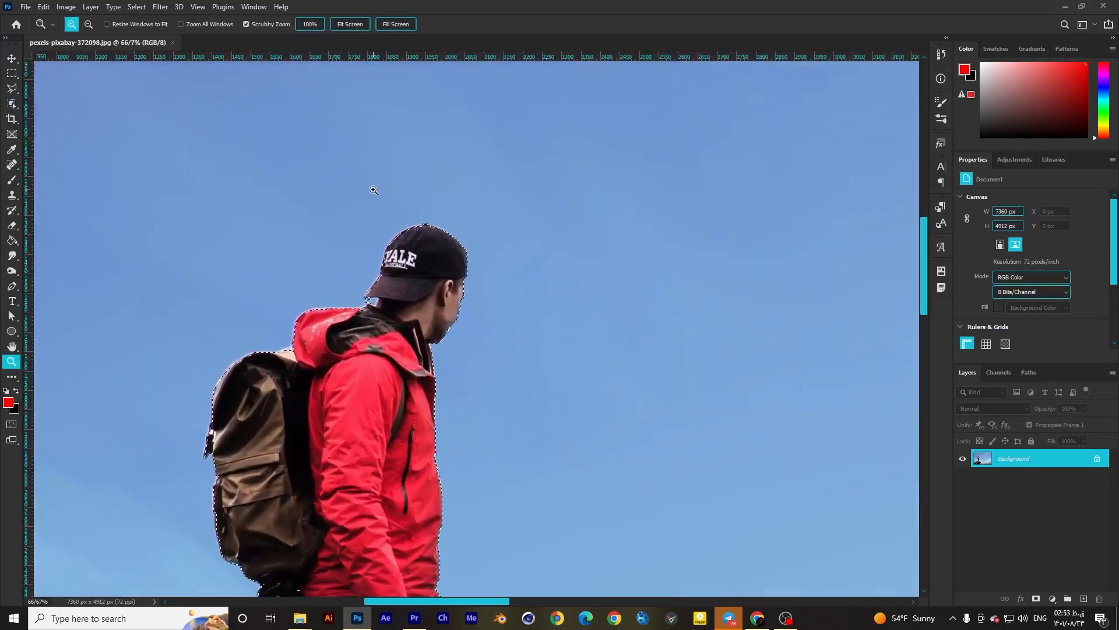
key(m)
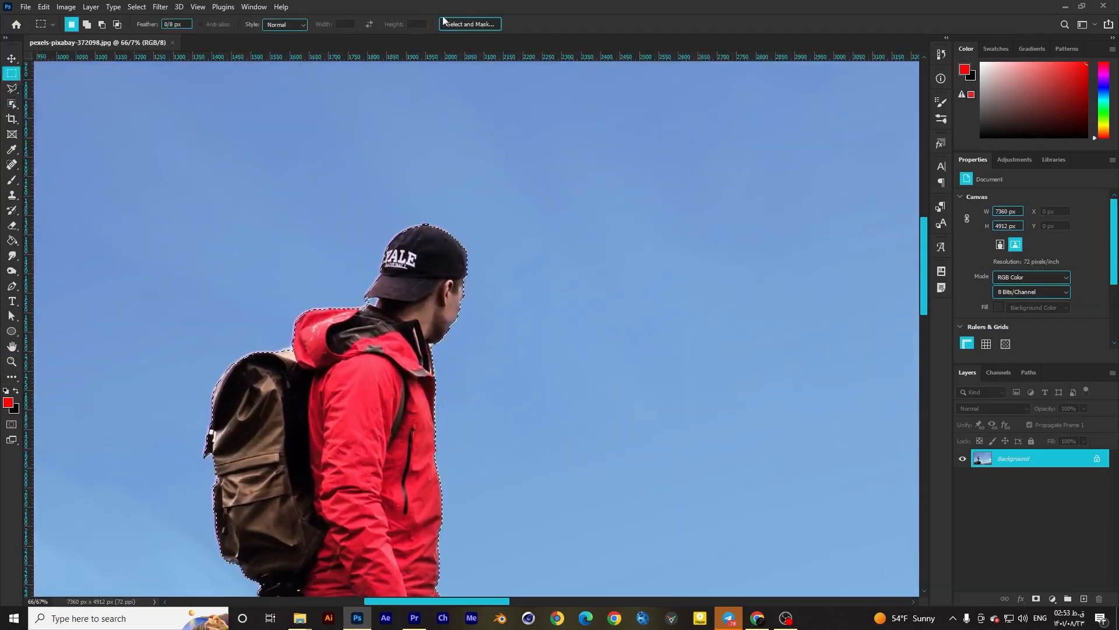
click(465, 24)
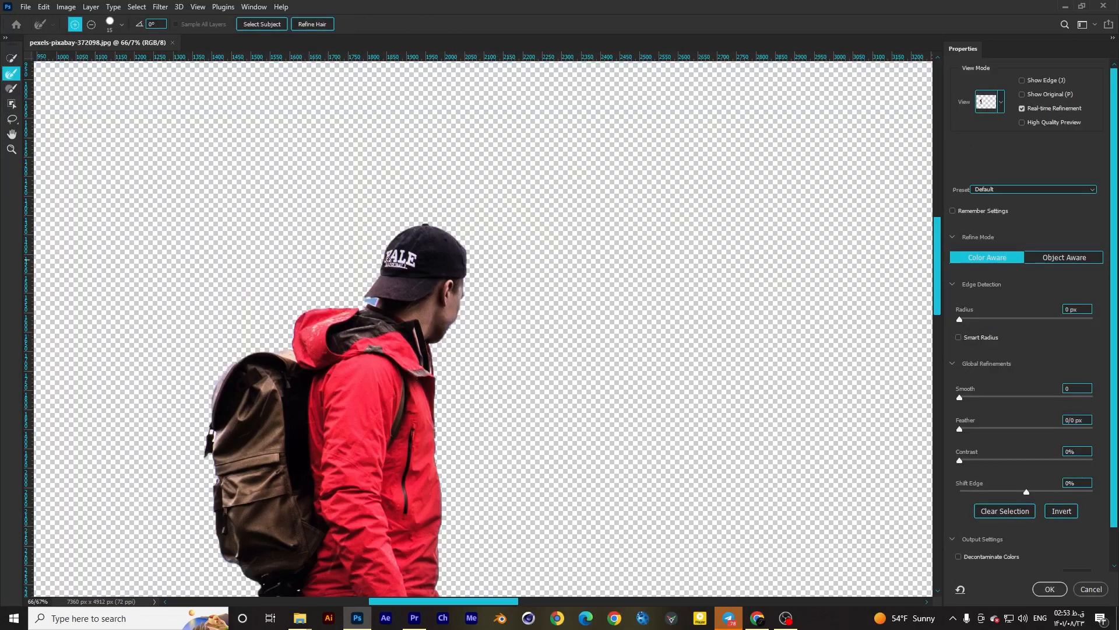
Examine the cutout's edges around the hiker's cap, face and jacket
click(12, 149)
click(380, 245)
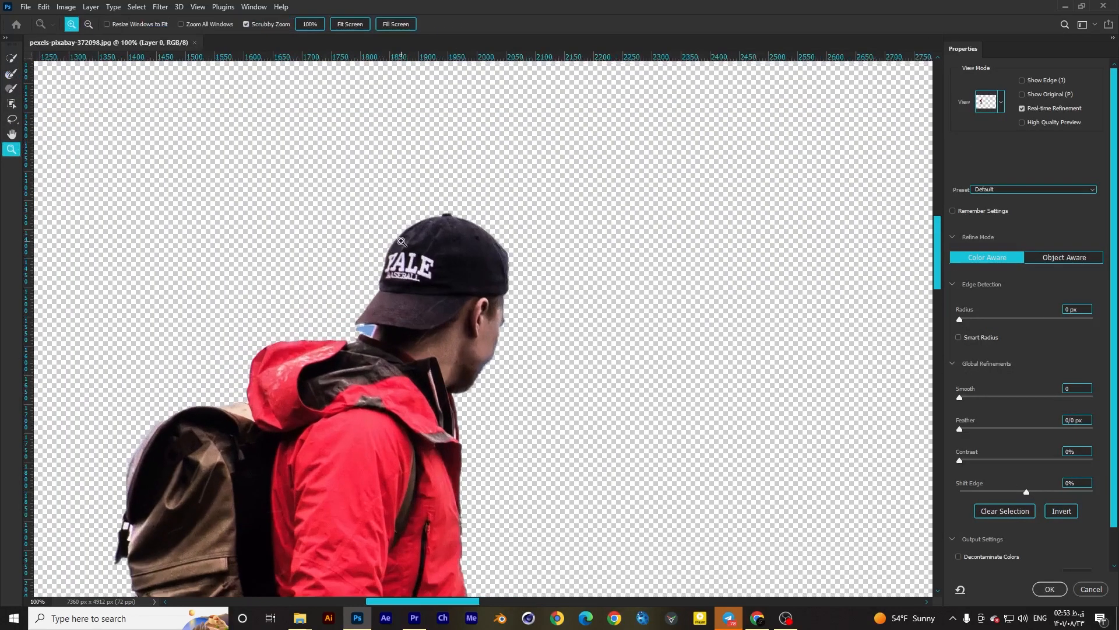
click(380, 245)
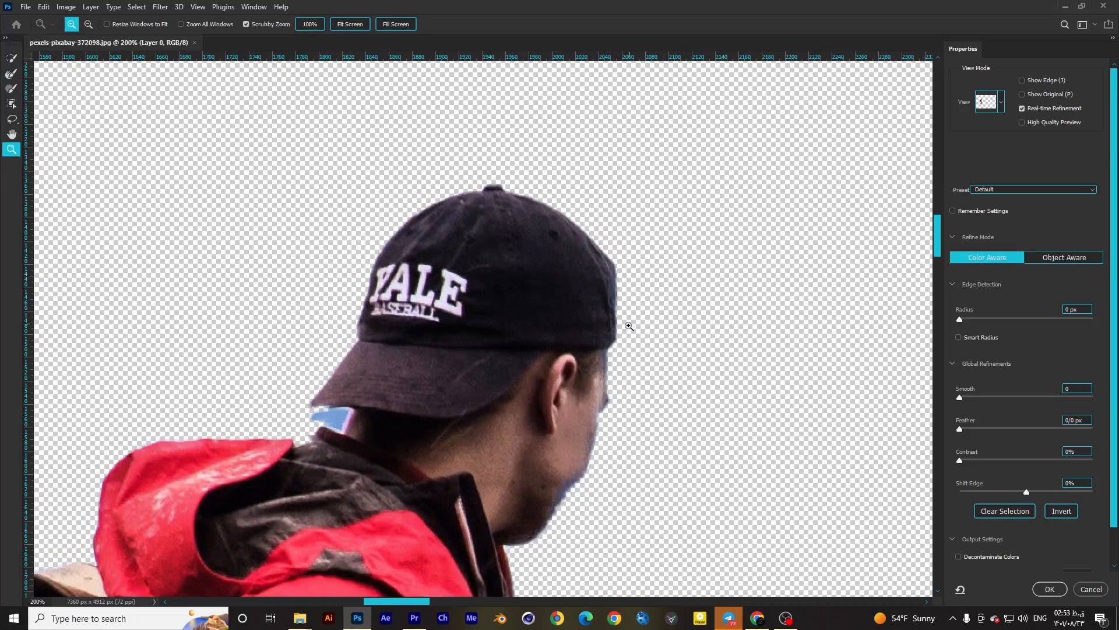
alt+click(496, 253)
alt+click(469, 314)
alt+click(438, 449)
alt+click(446, 507)
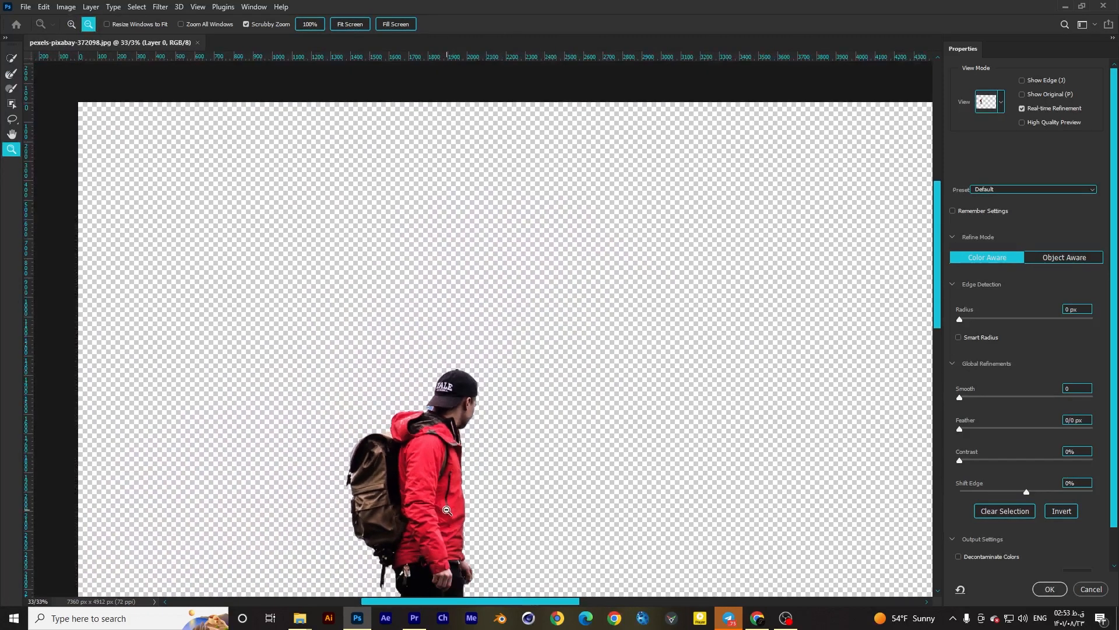
click(449, 478)
click(469, 457)
click(483, 428)
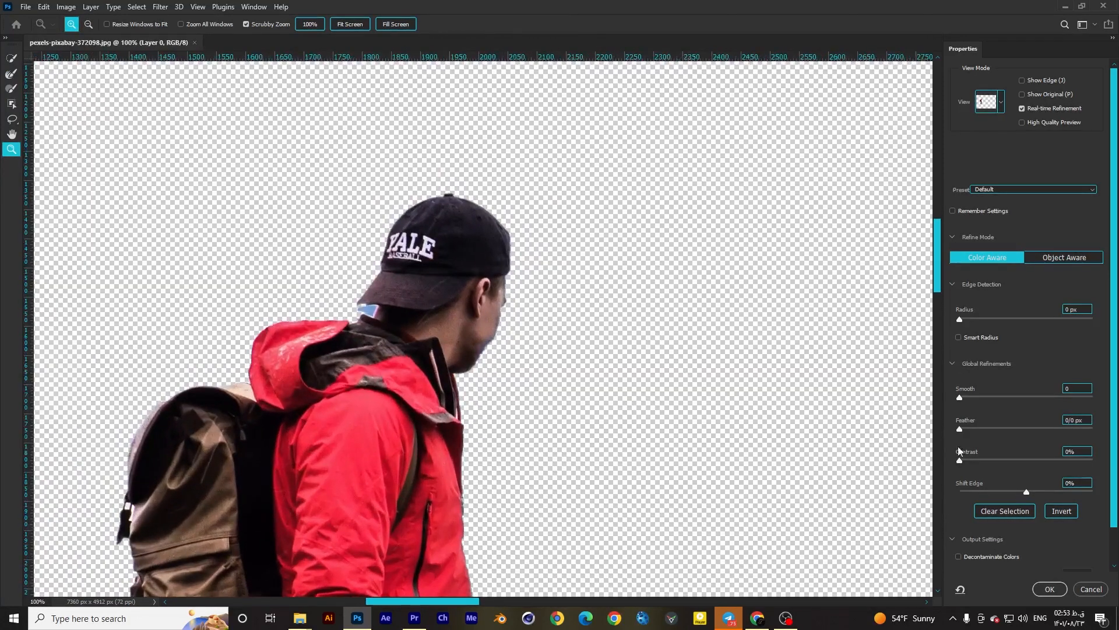
Refine the hiker's cutout edge with Smooth 19, Contrast 27% and Shift Edge -40%
drag(1027, 492, 994, 492)
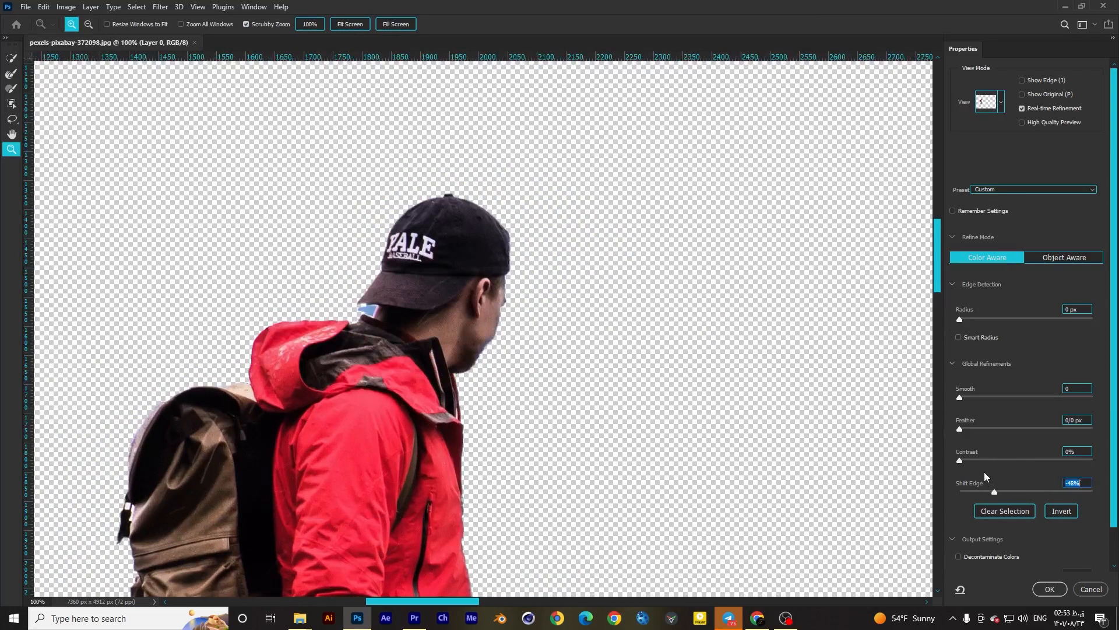
click(996, 460)
drag(1005, 492, 999, 493)
click(984, 398)
drag(988, 398, 984, 398)
alt+click(488, 417)
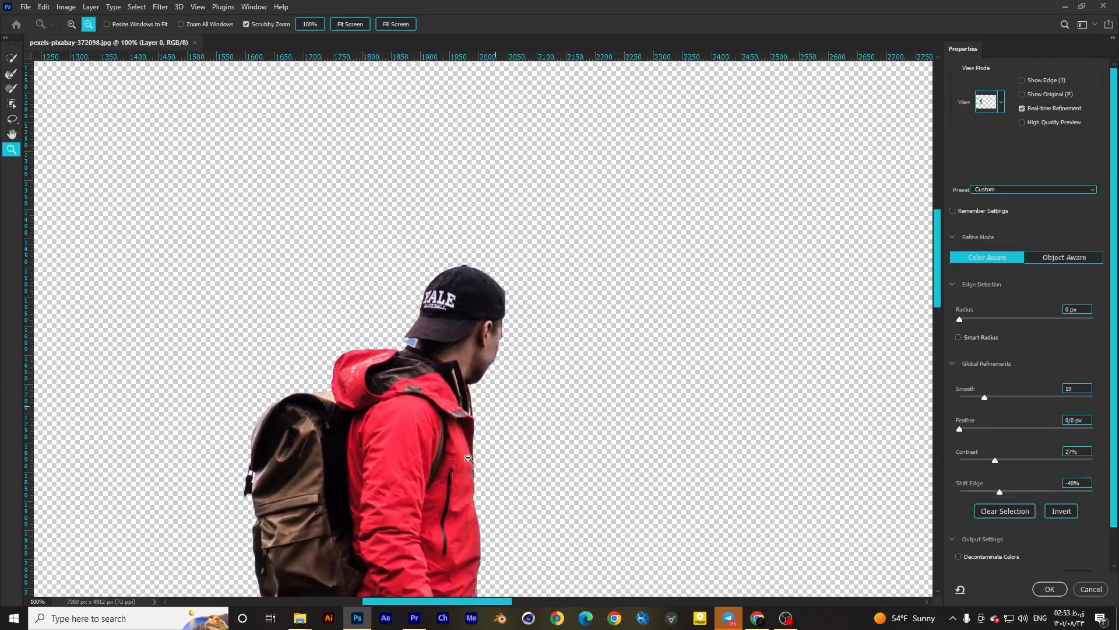
alt+click(474, 453)
alt+click(461, 507)
alt+click(470, 514)
alt+click(481, 515)
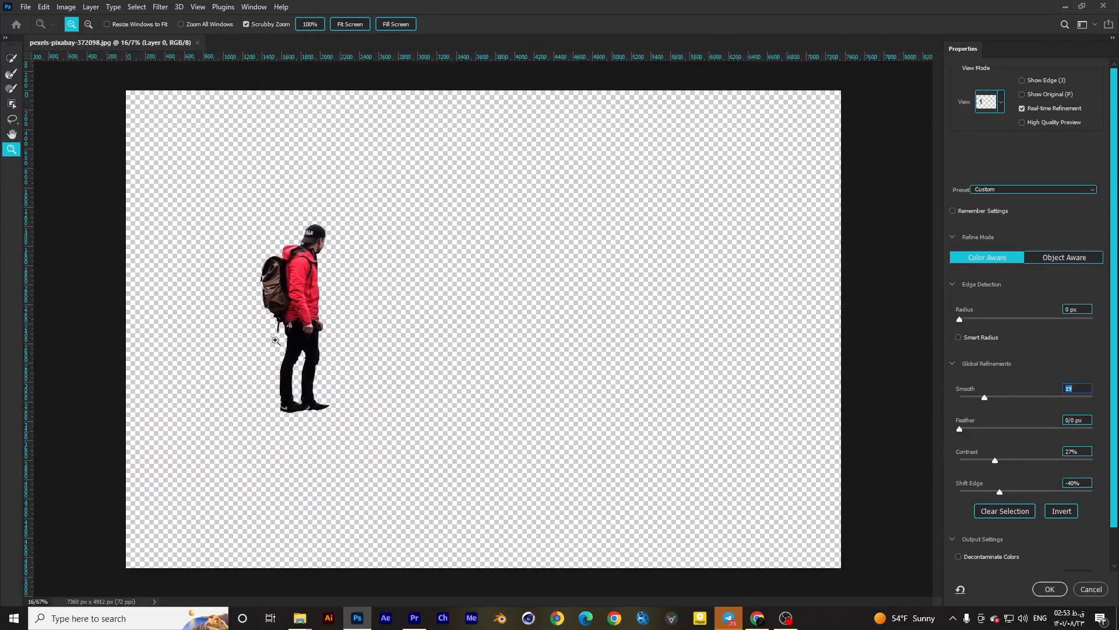
Subtract the blue sky patch beneath the cap, behind the neck, with the Quick Selection Tool
click(261, 328)
click(268, 280)
click(292, 210)
click(293, 198)
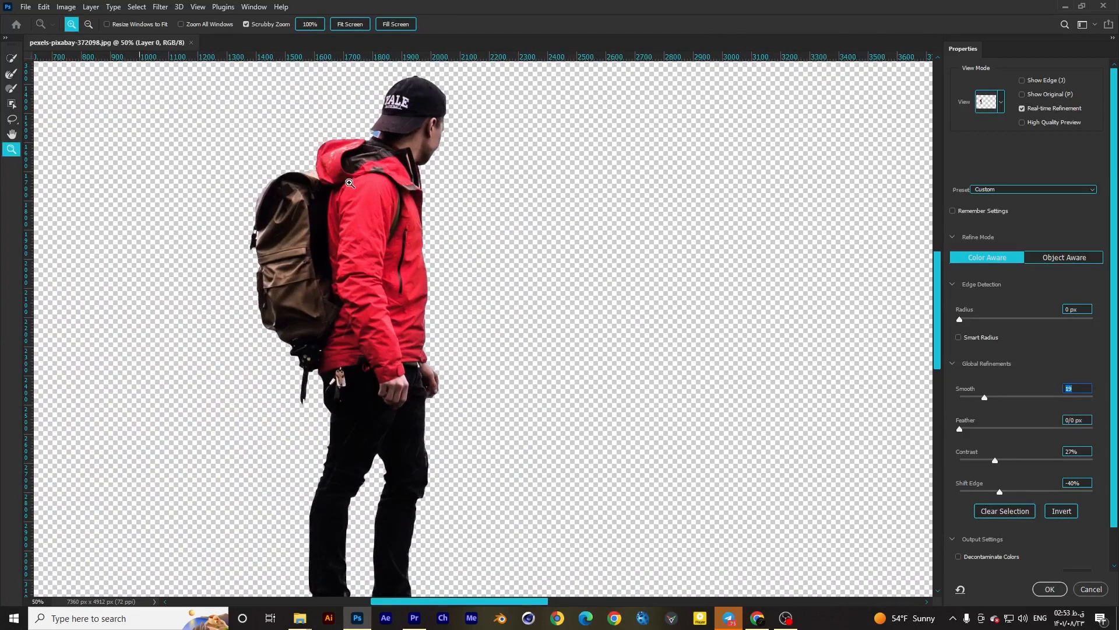
click(349, 127)
click(354, 90)
click(354, 90)
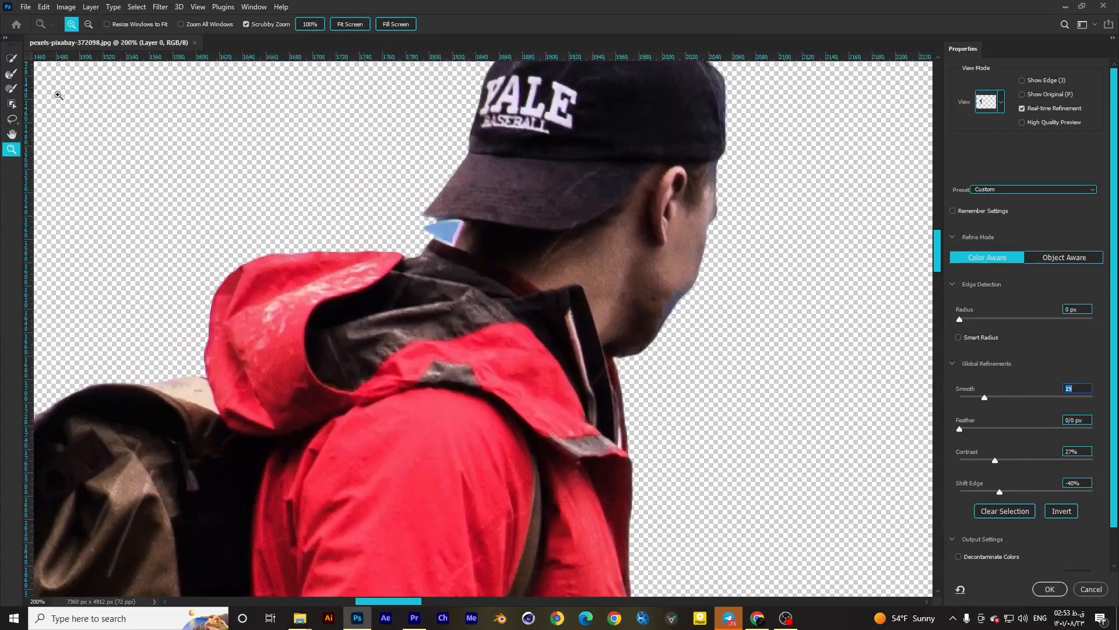
click(12, 58)
key(alt)
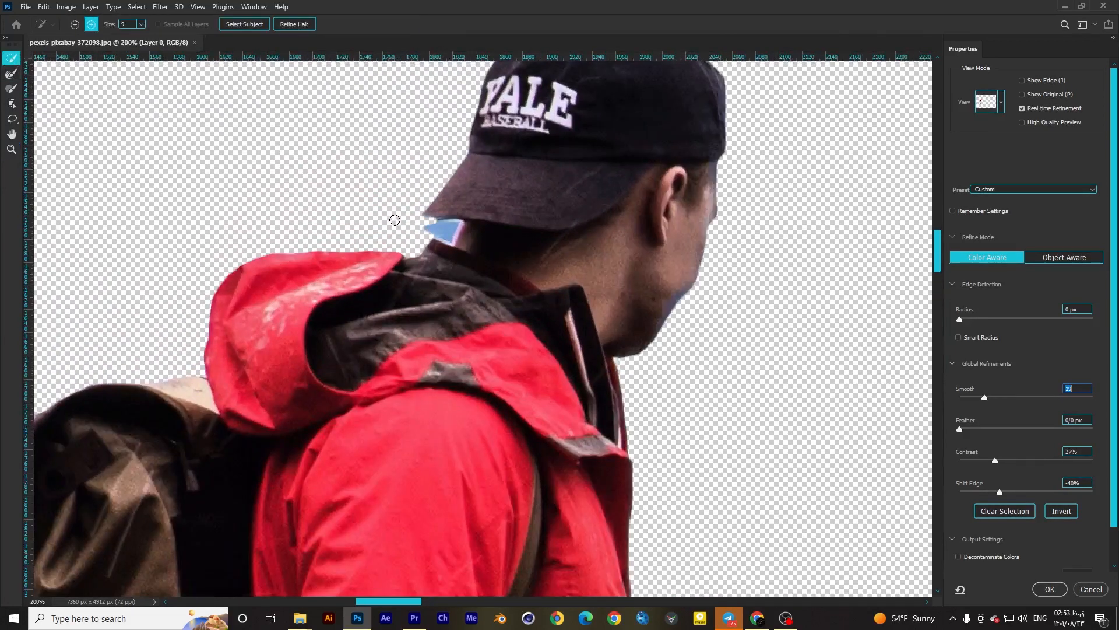
drag(433, 230, 445, 229)
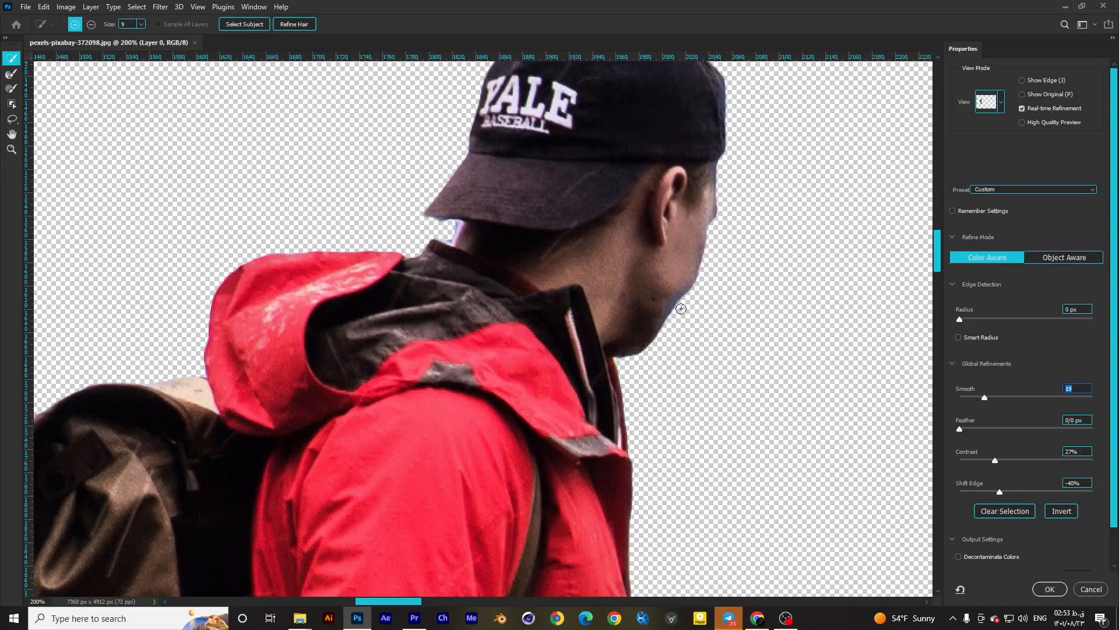
Enable Decontaminate Colors for the cutout and set its Amount to 46%
click(958, 557)
click(958, 557)
click(958, 556)
click(957, 557)
click(959, 557)
scroll(1107, 355, down, 1)
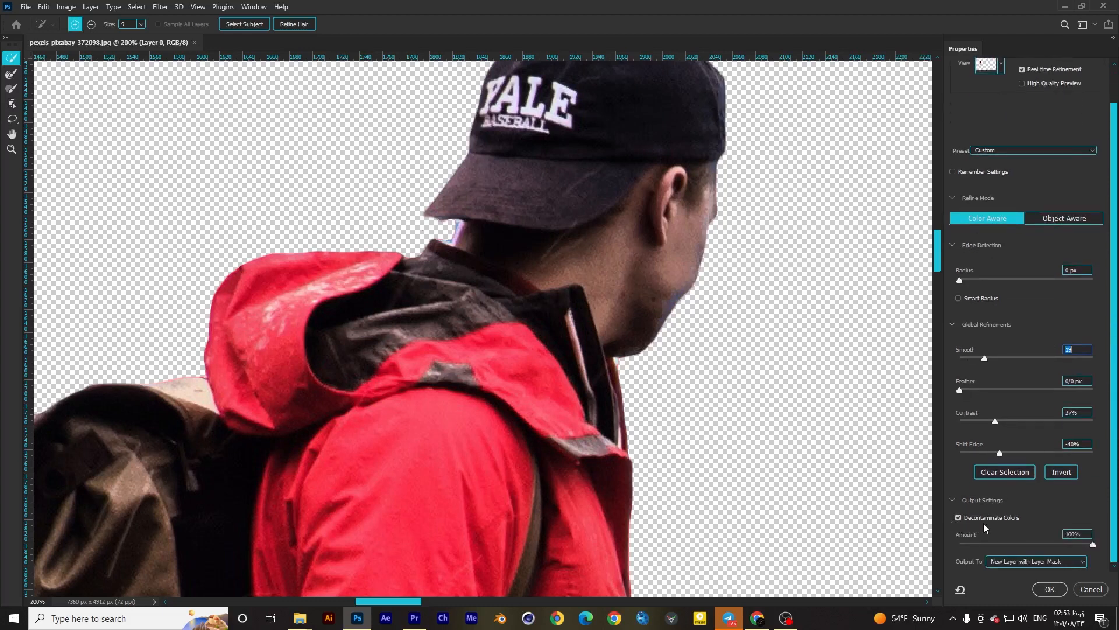
click(1020, 544)
Subtract the remaining sliver beneath the cap and output the cutout to a New Layer with Layer Mask
scroll(939, 252, up, 3)
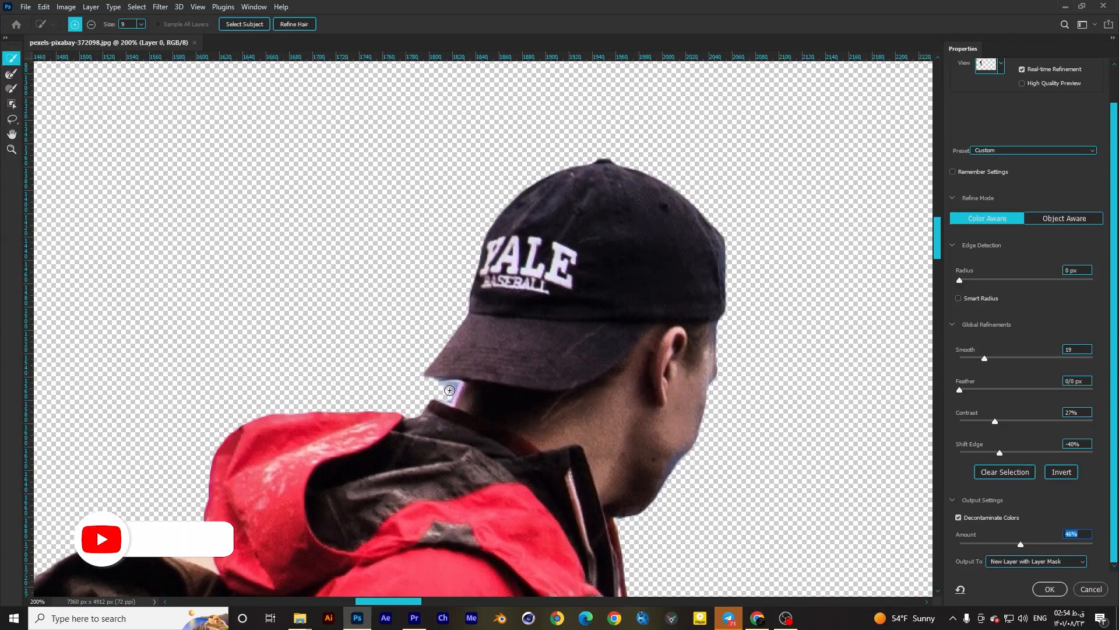
alt+click(449, 390)
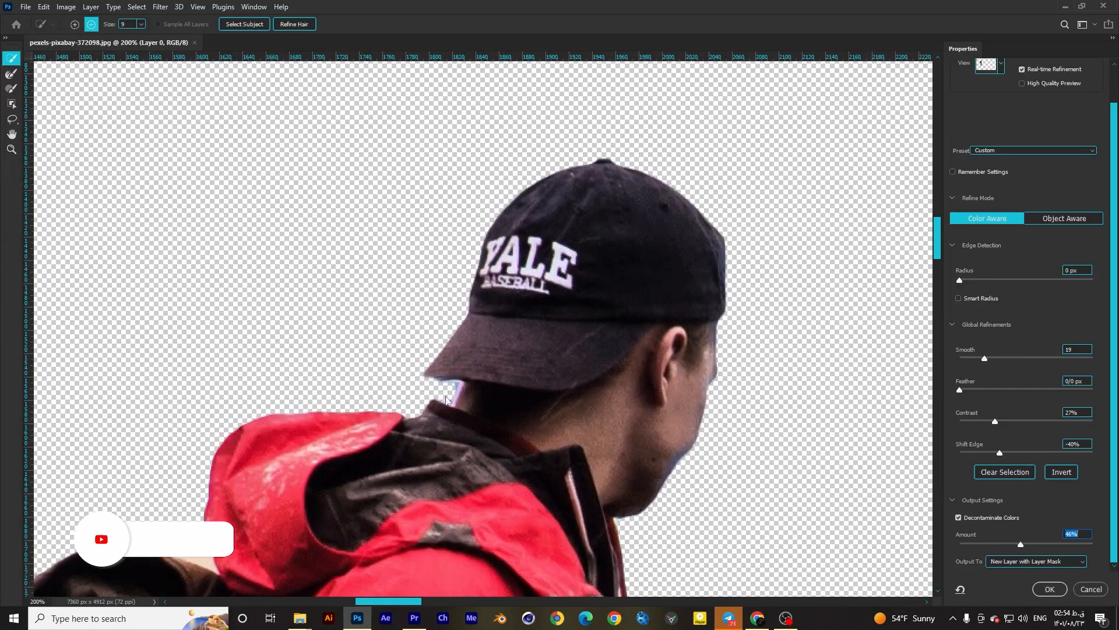
click(1049, 588)
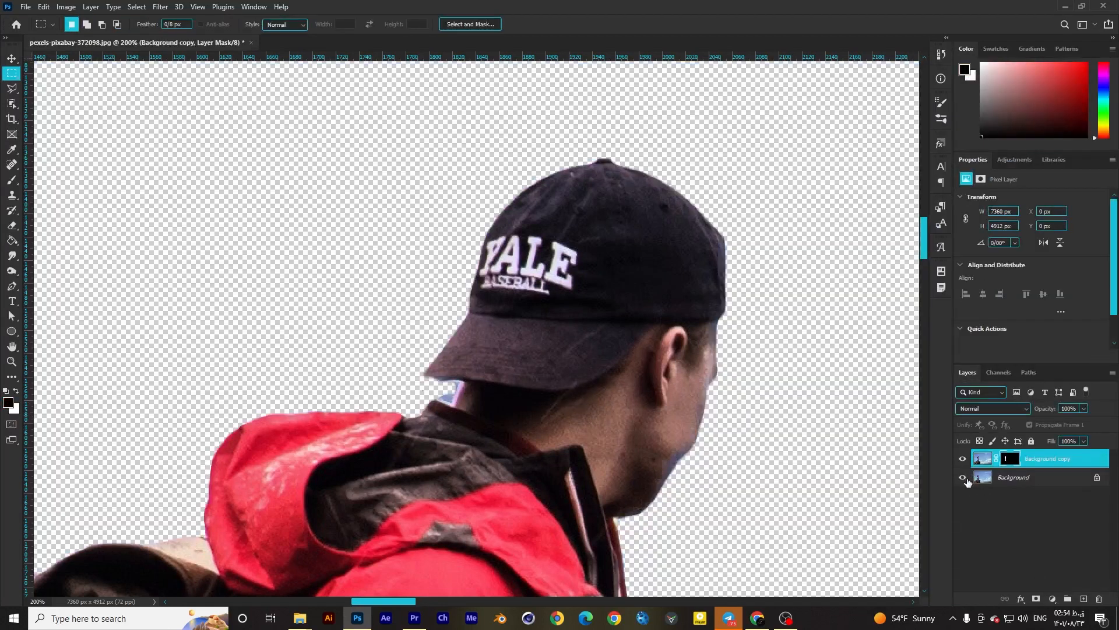
Show the Background layer, fit the whole photo on screen and toggle the masked copy's visibility to compare
click(963, 478)
click(11, 360)
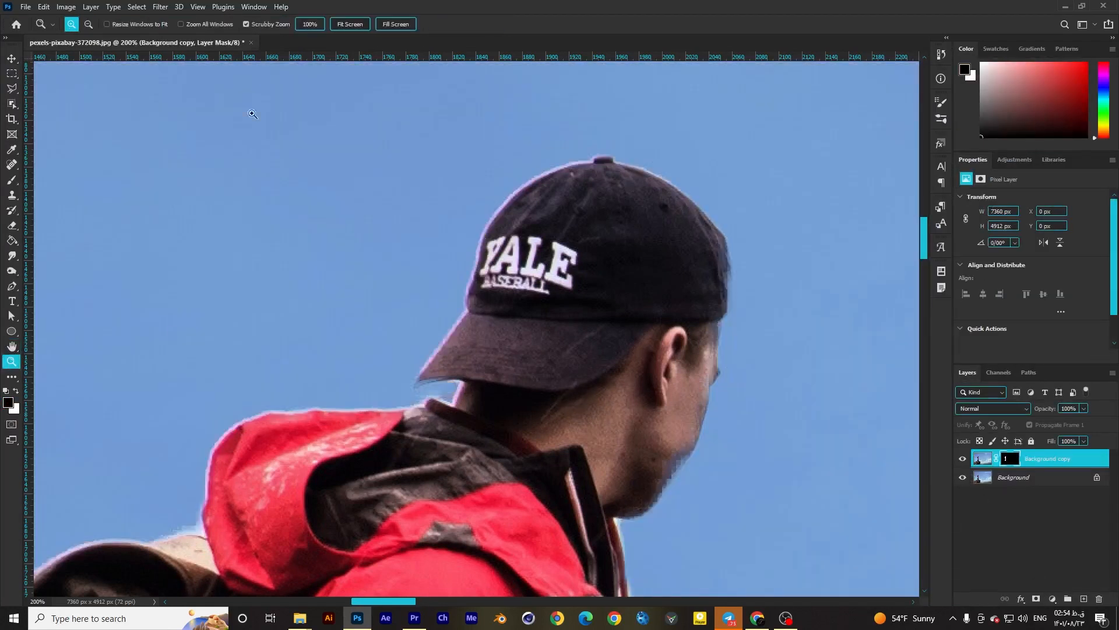
click(368, 26)
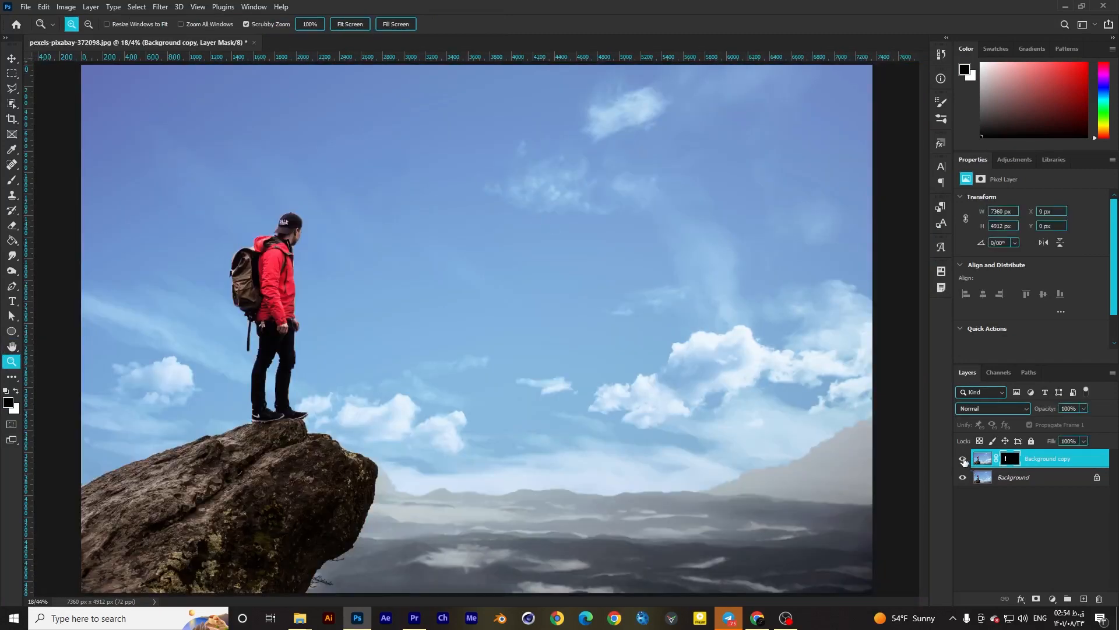
click(964, 460)
click(963, 459)
click(962, 460)
Switch to File Explorer and place the High_resolution_wallpaper_background galaxy image from the Downloads folder into the hiker document
mouse_move(299, 618)
click(294, 553)
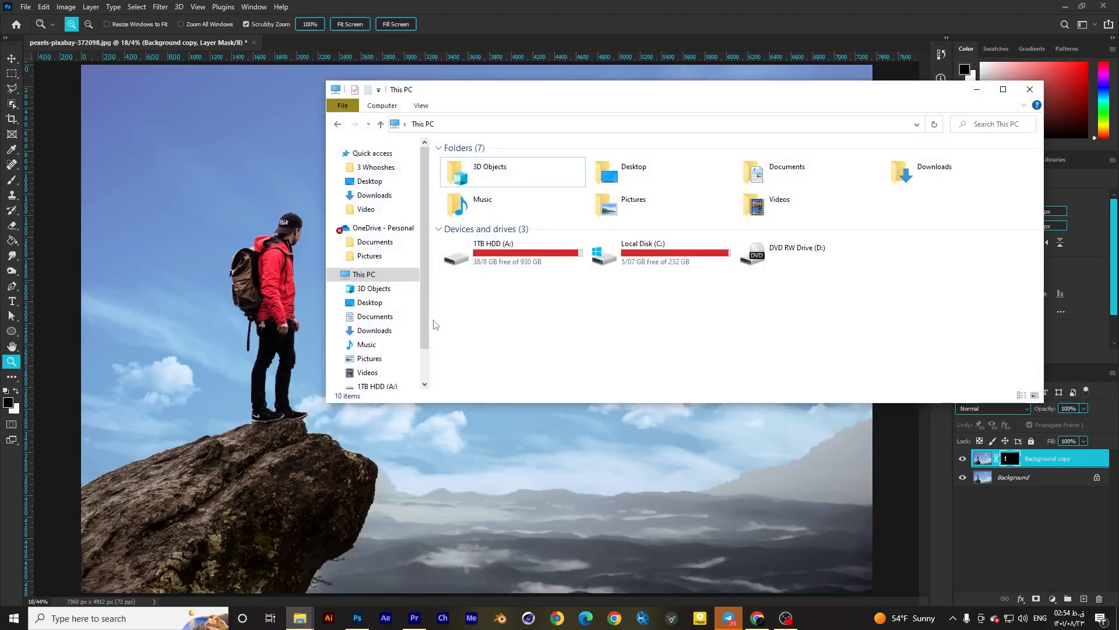
click(384, 303)
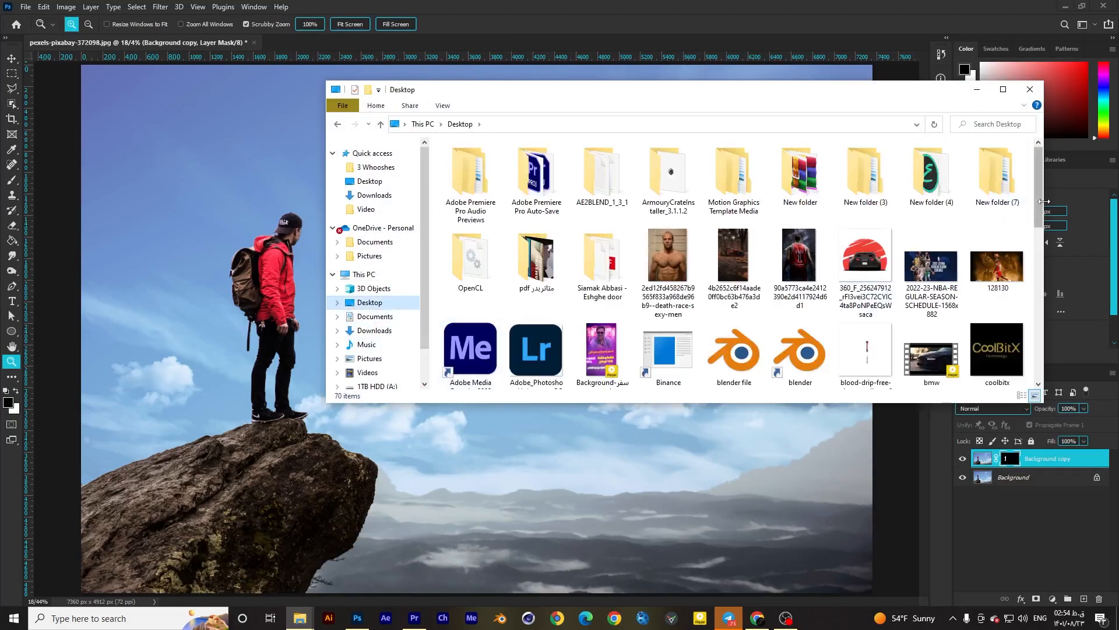
drag(1039, 201, 1061, 183)
click(374, 330)
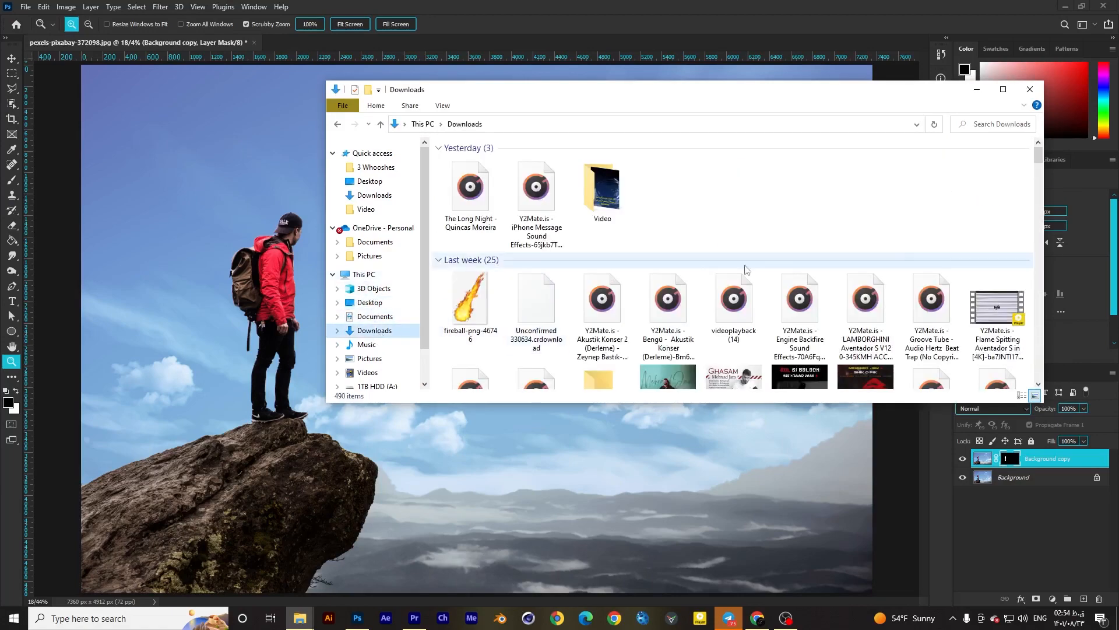
drag(1043, 161, 1058, 334)
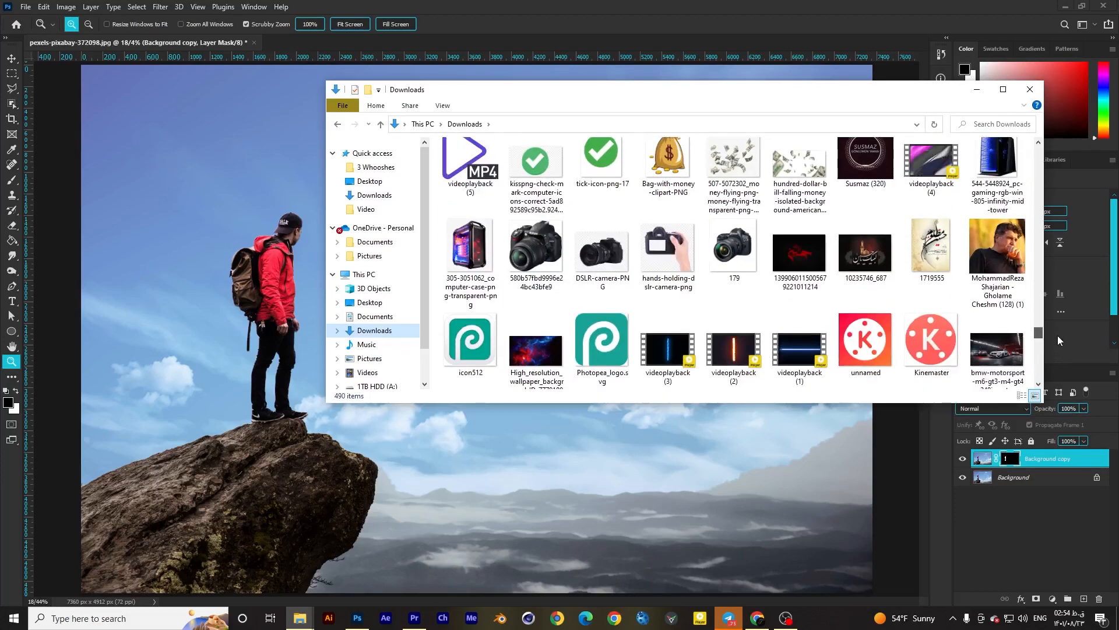
drag(535, 350, 366, 350)
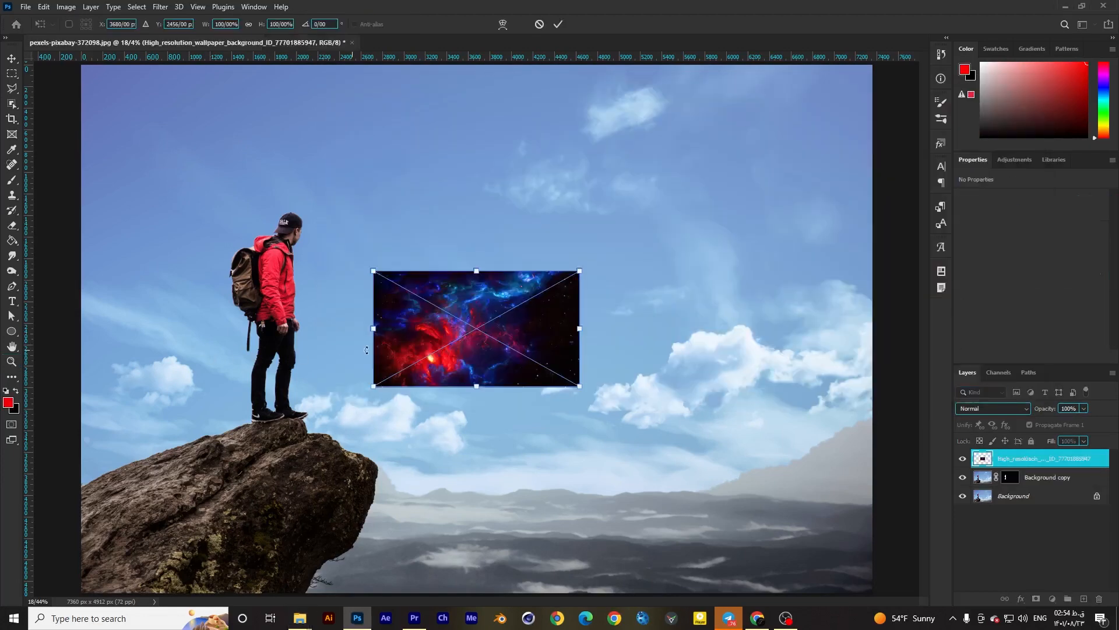
Enlarge the galaxy image to about 7254 × 4080 px and move its layer beneath the hiker cutout
drag(583, 328, 853, 338)
key(Return)
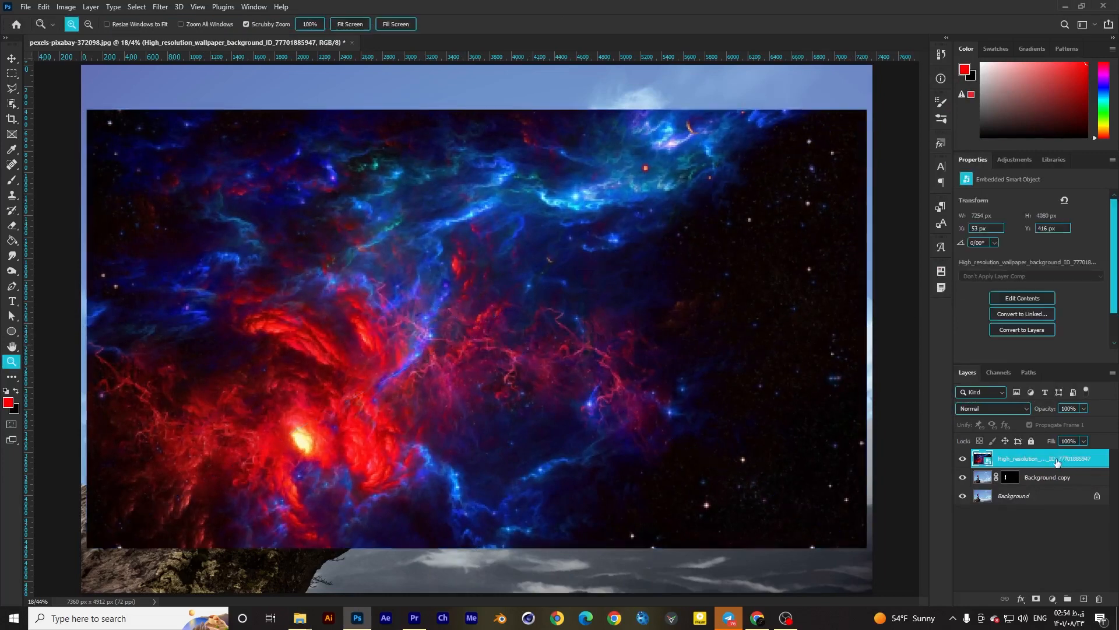
drag(1062, 464, 1022, 467)
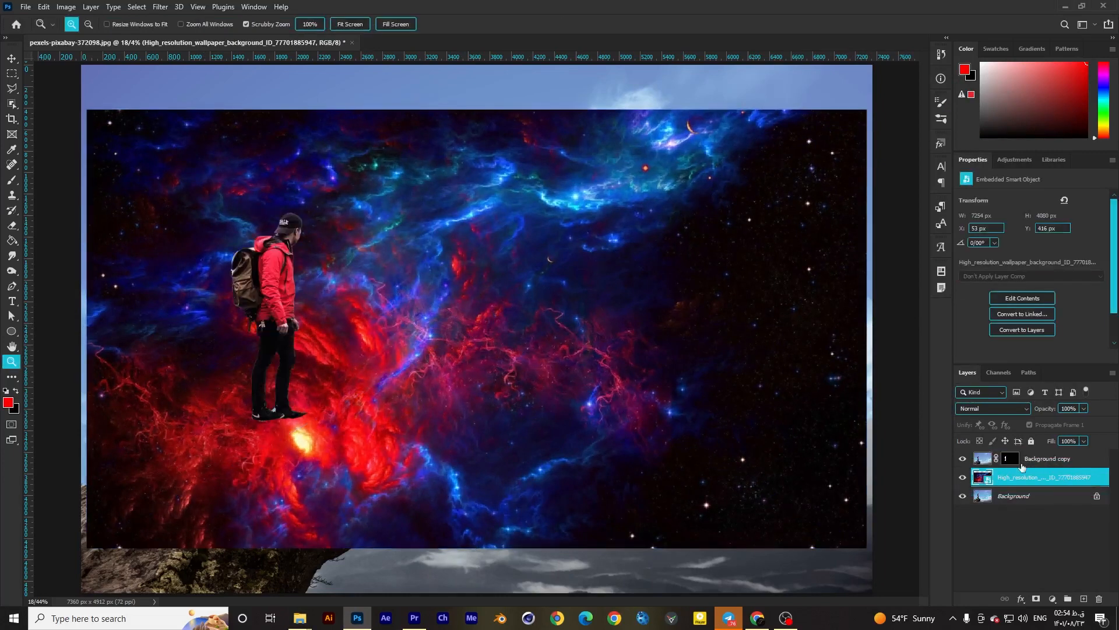
Shift the galaxy image up into the sky and enlarge it past both canvas sides to about 7611 × 4281 px
click(11, 56)
drag(495, 250, 500, 178)
drag(873, 256, 893, 257)
drag(775, 292, 770, 170)
key(Return)
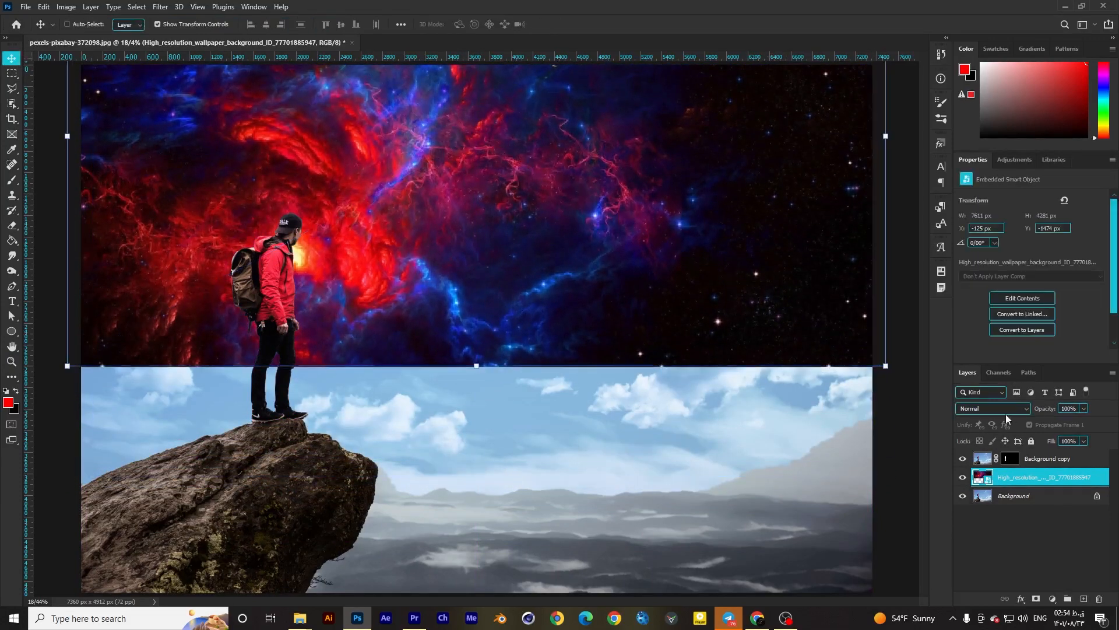
Set the galaxy layer's blend mode to Overlay and add a layer mask to it
click(1004, 409)
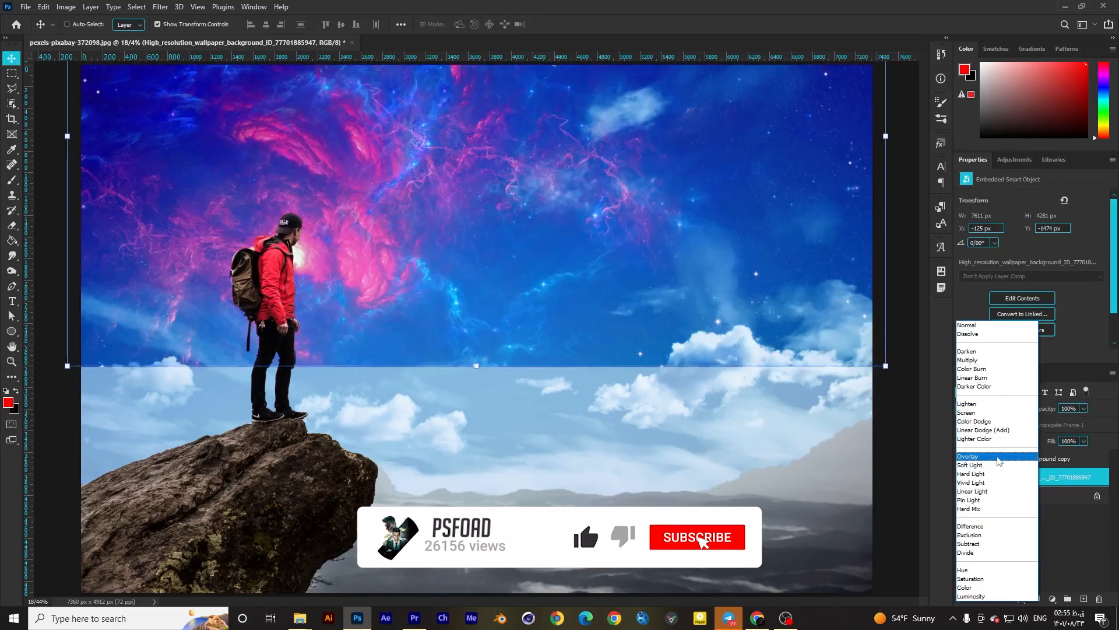
click(999, 460)
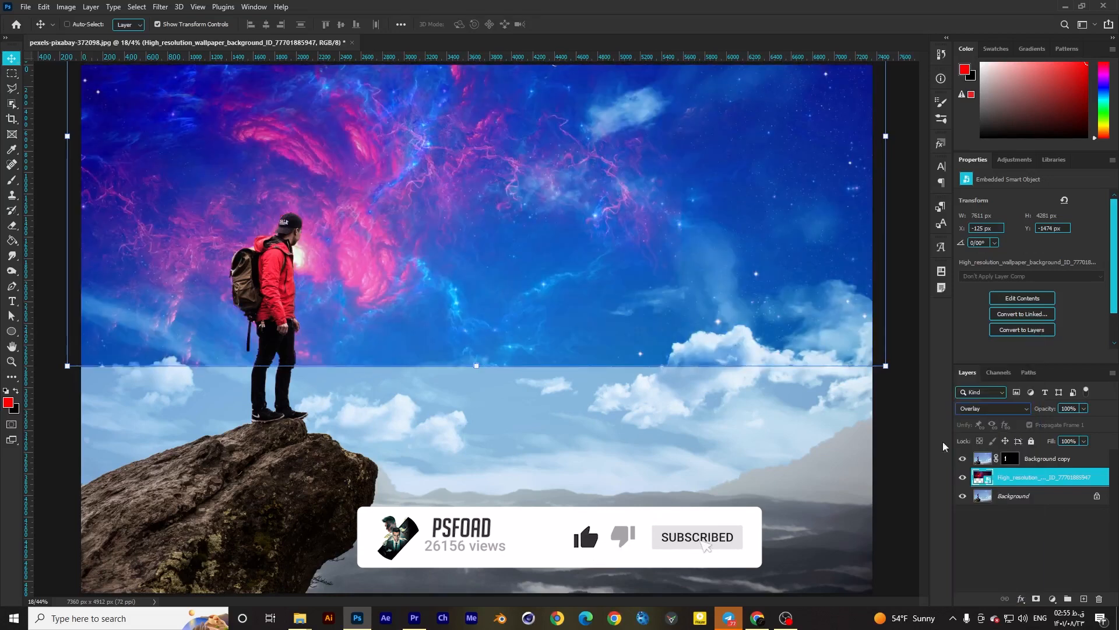
click(1036, 598)
Choose the Brush tool and enlarge its tip to about 1500 px
click(14, 181)
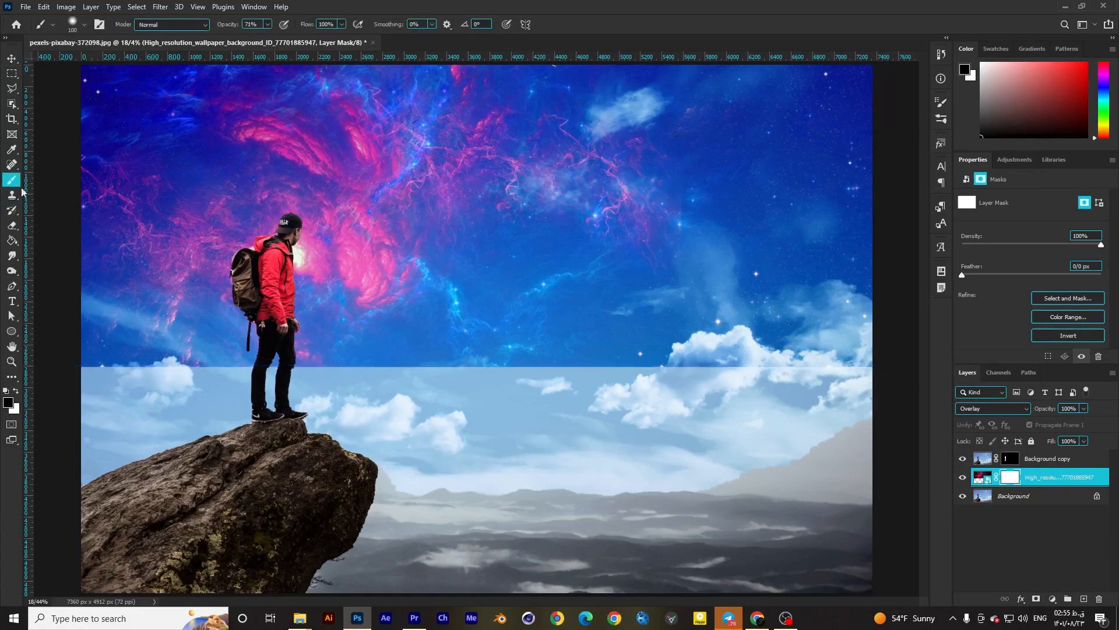
key(bracketright)
key(bracketright)
key(bracketright)
key(bracketright)
key(bracketright)
key(bracketright)
key(bracketright)
key(bracketright)
key(bracketright)
key(bracketright)
Move the galaxy layer down until it covers the whole sky, the horizon and the upper part of the rock
click(12, 59)
drag(621, 199, 627, 354)
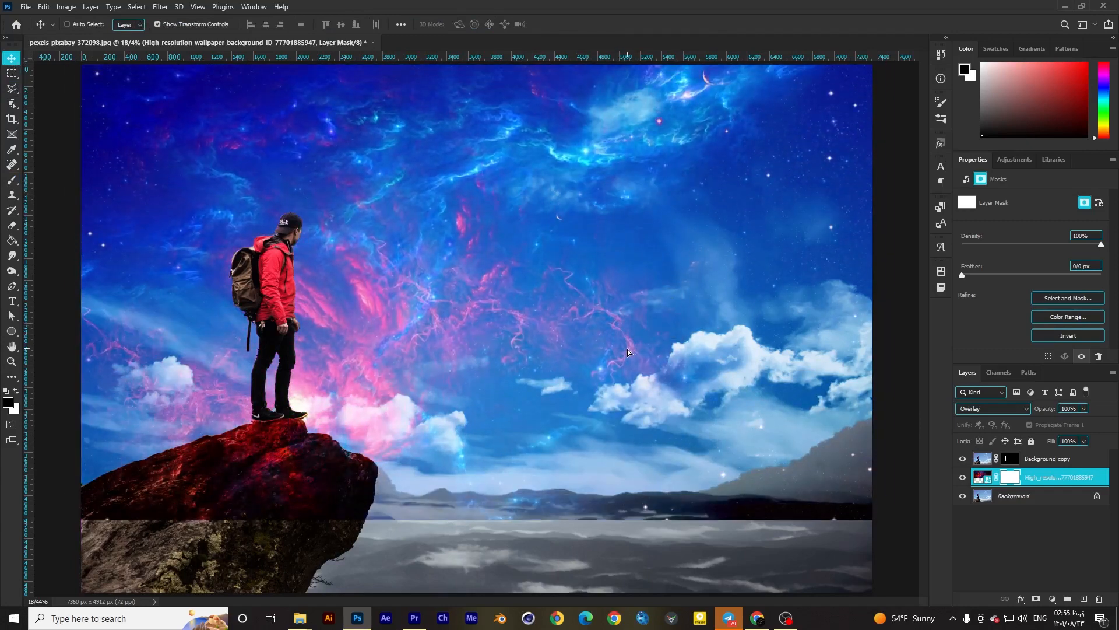
drag(488, 373, 489, 368)
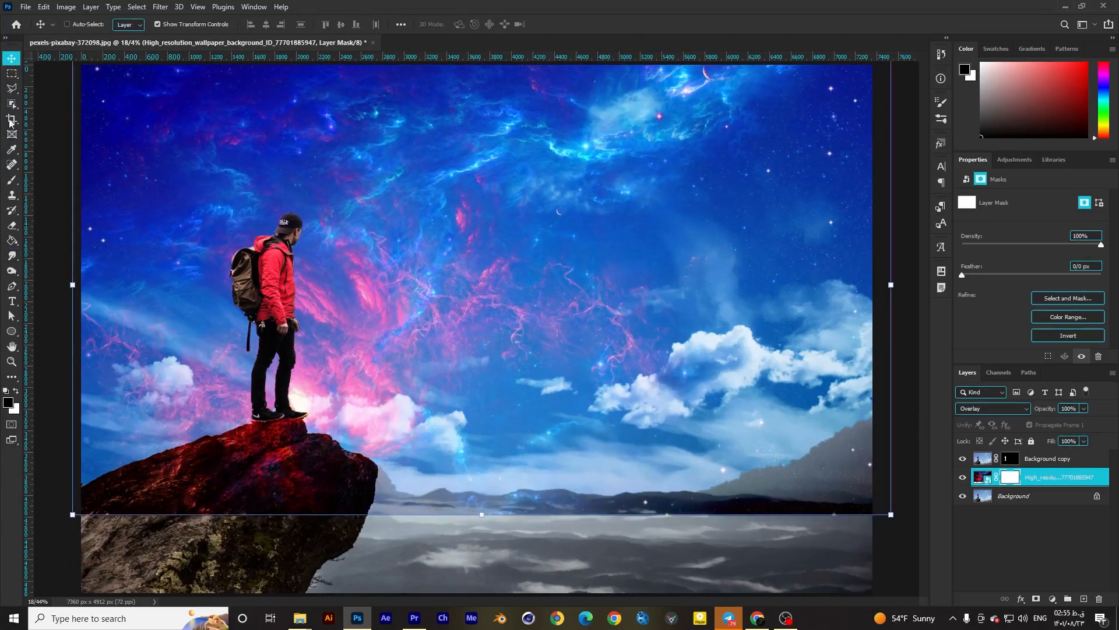
Outline the galaxy-tinted part of the rock with a Polygonal Lasso selection
click(12, 74)
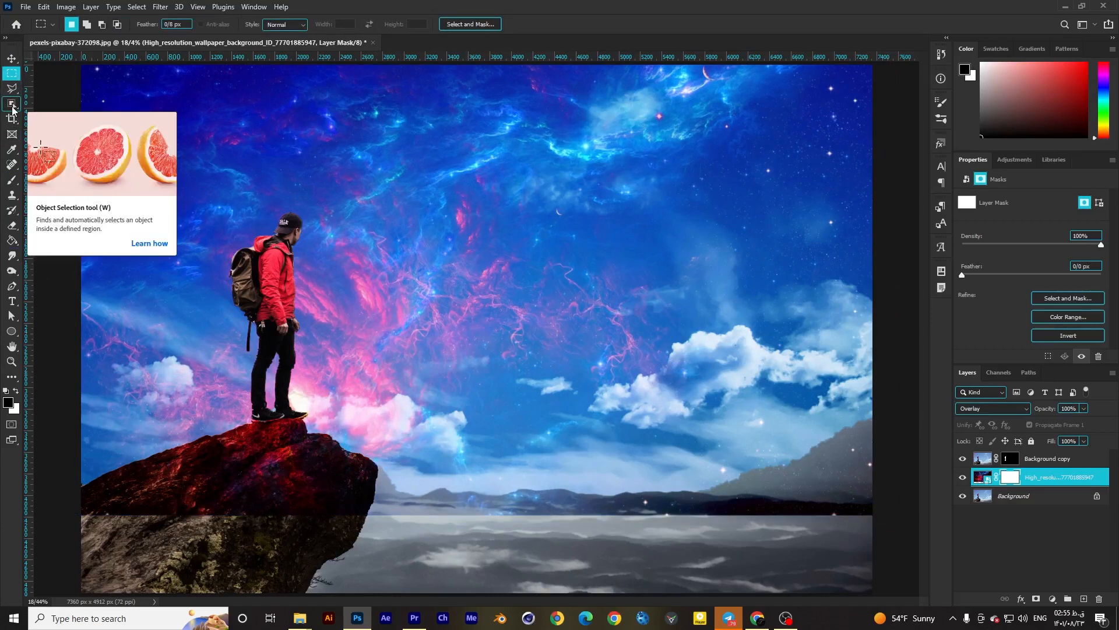
click(13, 107)
click(11, 88)
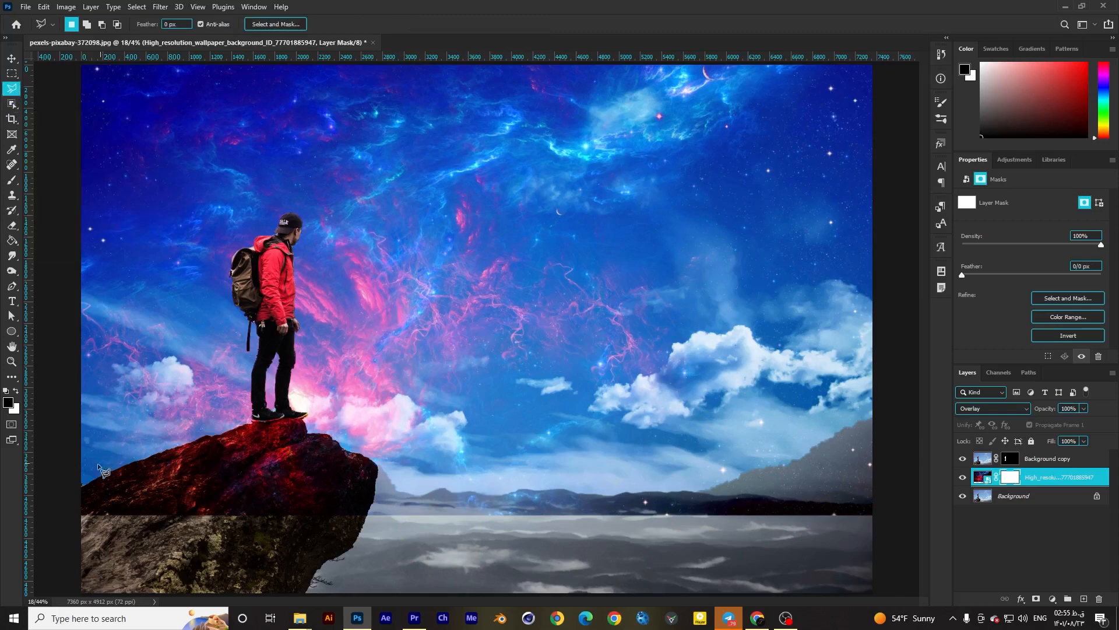
click(71, 489)
click(283, 416)
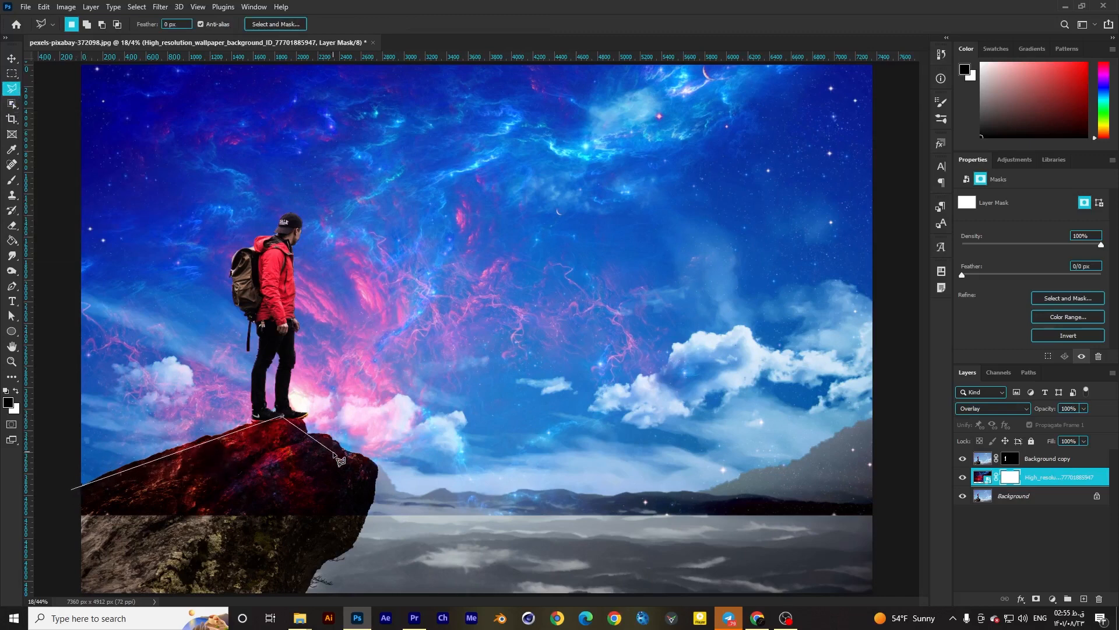
click(379, 470)
click(381, 562)
click(282, 567)
click(157, 556)
click(70, 526)
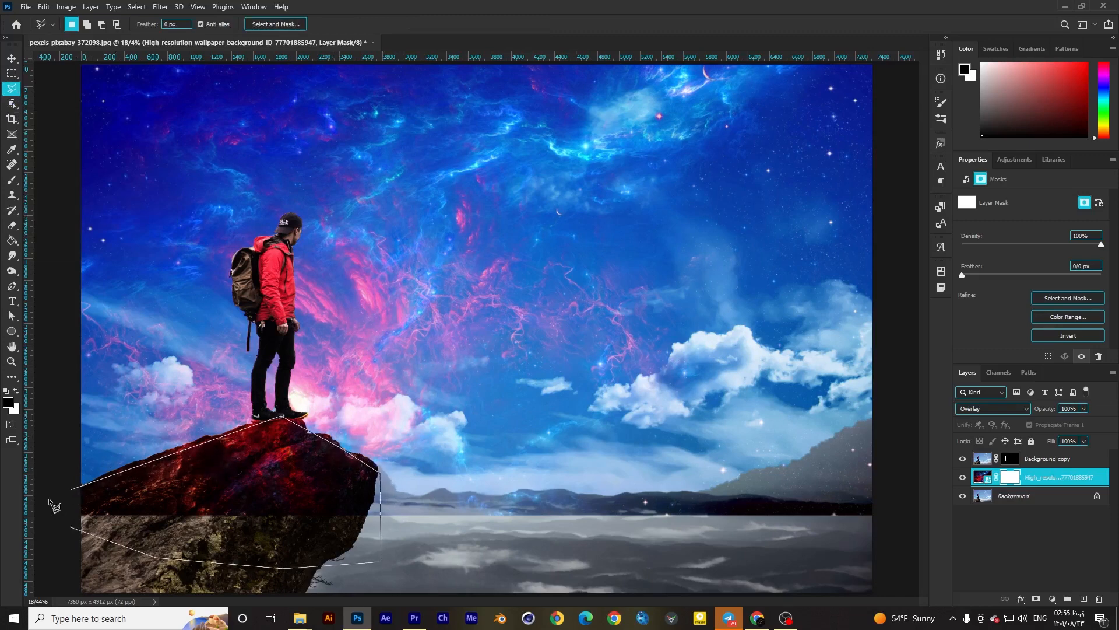
click(72, 488)
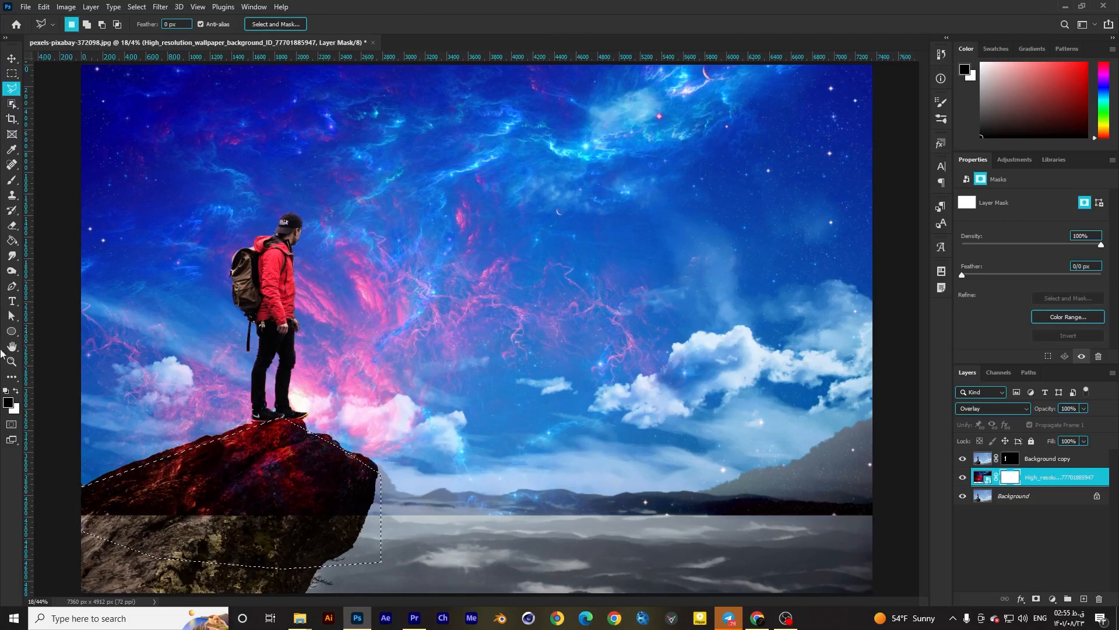
Paint black on the galaxy layer's mask inside the rock selection to clear the tint, and deselect
key(b)
mouse_move(303, 466)
mouse_down()
mouse_move(237, 512)
mouse_move(96, 487)
mouse_up()
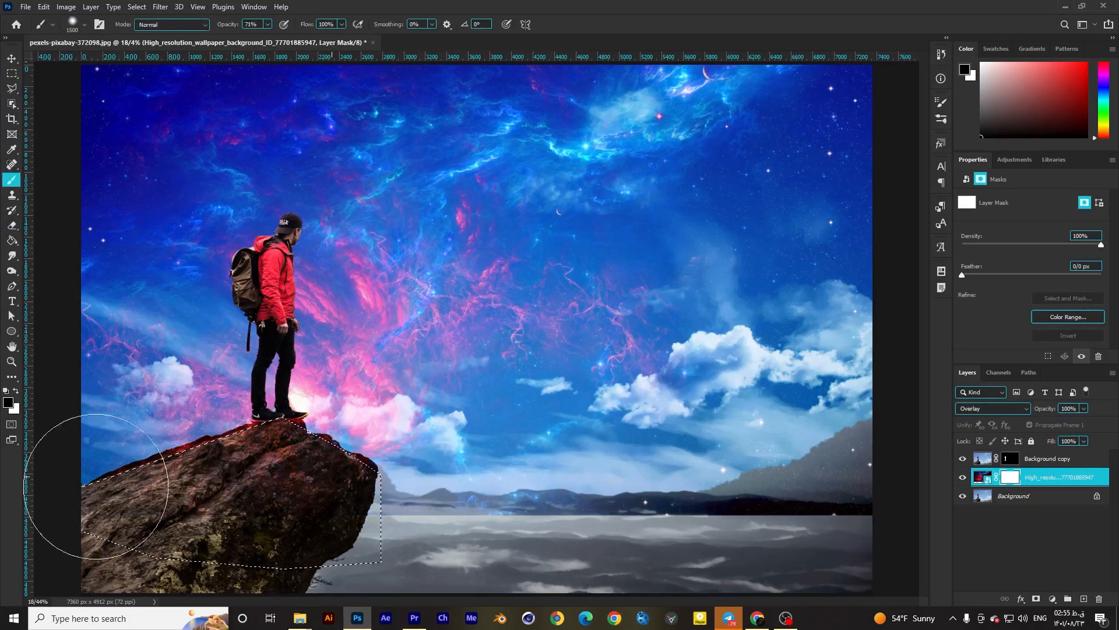
key(m)
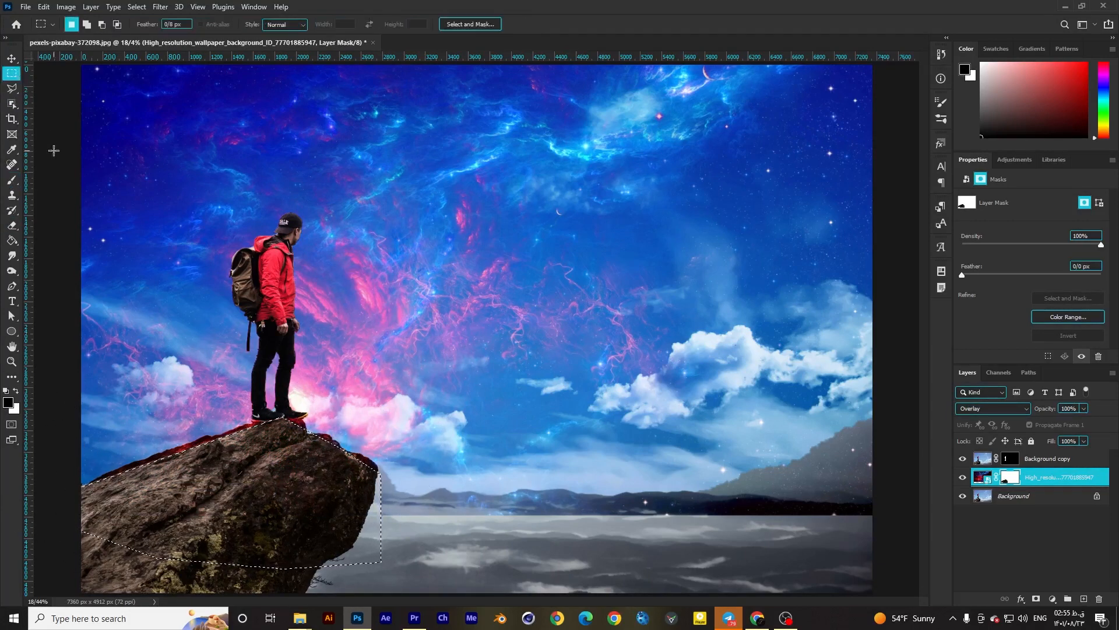
click(54, 150)
Paint white on the mask with a smaller brush to restore the galaxy just beside the rock's overhanging edge
click(12, 179)
click(16, 390)
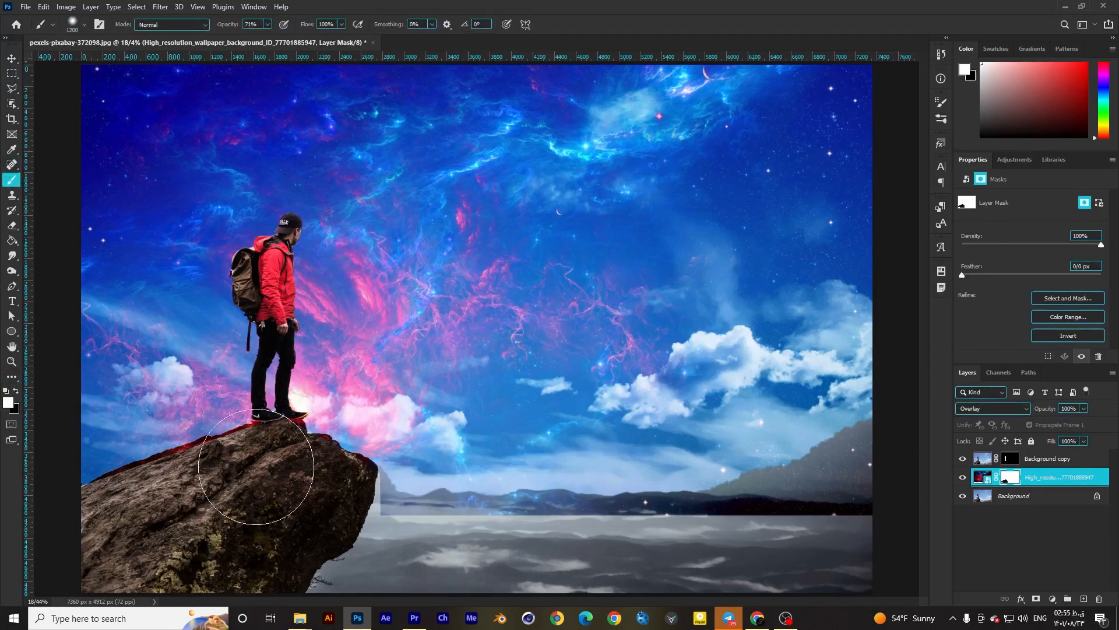
key(bracketleft)
key(bracketleft)
key(bracketleft)
key(bracketleft)
key(bracketleft)
key(bracketleft)
key(bracketleft)
key(bracketleft)
key(bracketleft)
mouse_move(400, 522)
mouse_down()
mouse_move(387, 518)
mouse_move(379, 480)
mouse_up()
Paint black on the mask with a 125 px brush along the rock's upper edge to remove the red fringe
key(bracketleft)
key(bracketleft)
key(bracketleft)
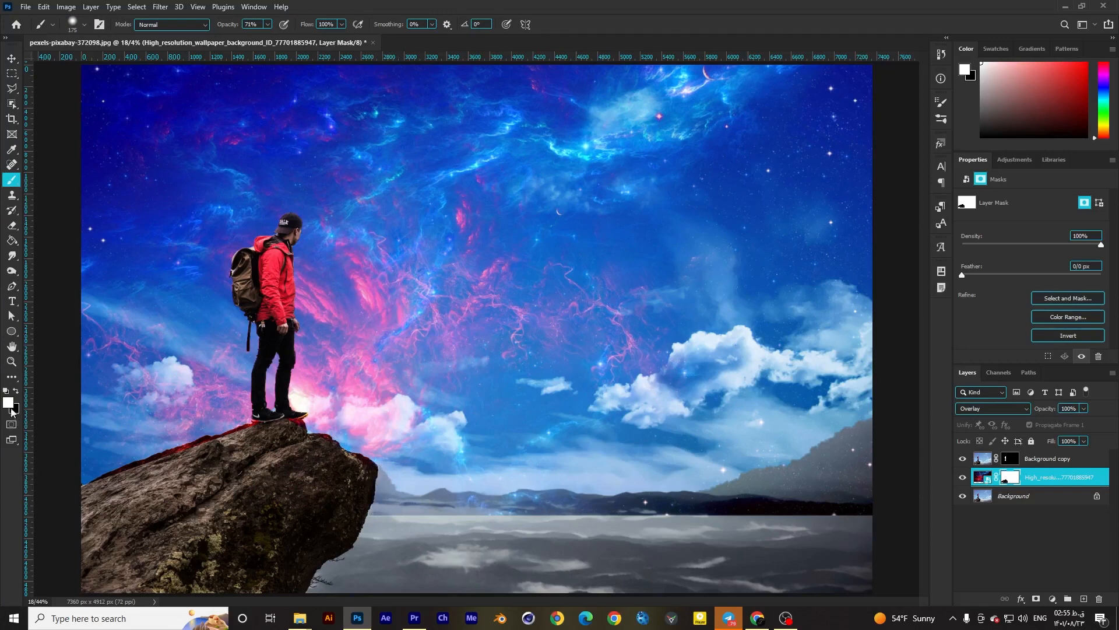
click(18, 393)
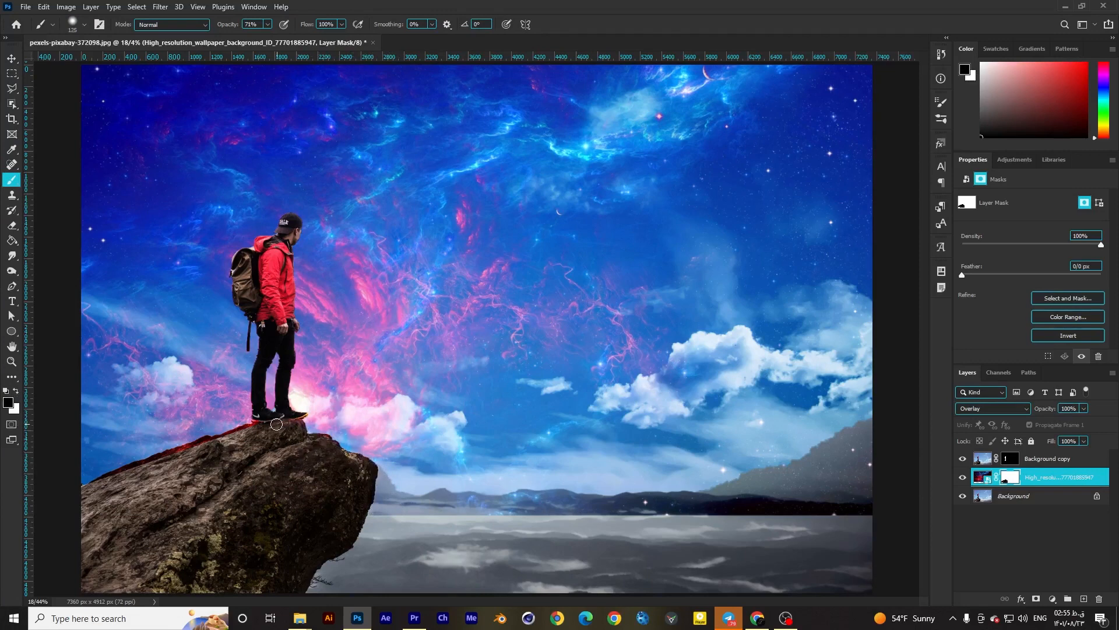
drag(277, 423, 57, 503)
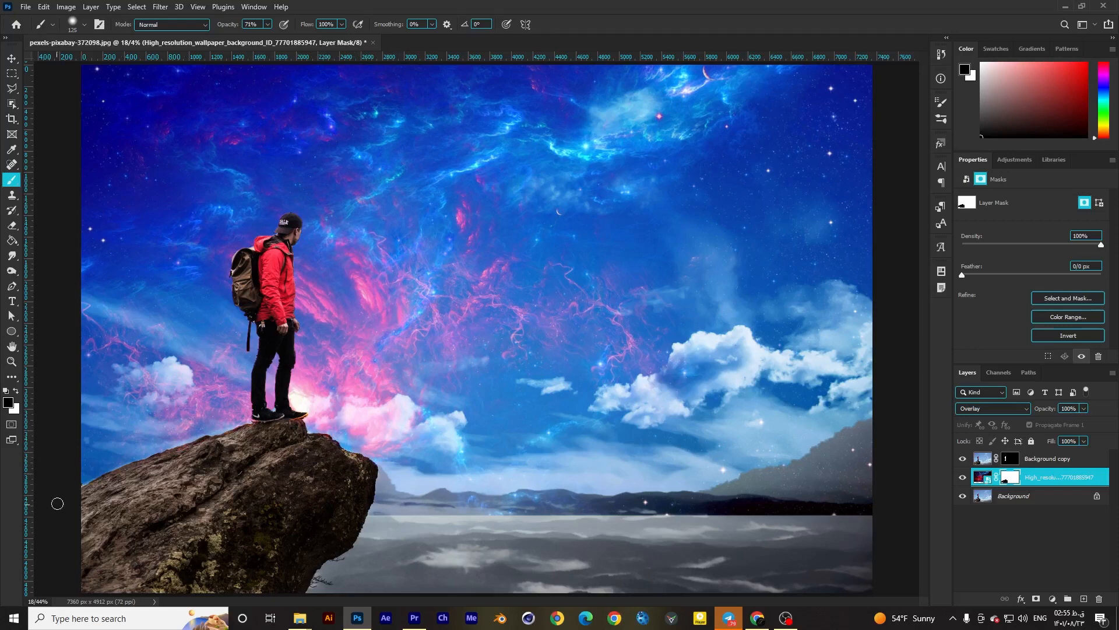
Paint black on the mask with a large soft brush across the galaxy's hard lower edge over the misty valley
key(bracketright)
key(bracketright)
key(bracketright)
key(bracketright)
key(bracketright)
key(bracketright)
key(bracketright)
key(bracketright)
key(bracketright)
key(bracketright)
key(bracketright)
key(bracketright)
drag(360, 526, 914, 529)
Fade the galaxy along the whole horizon and around the rock by dabbing black on the mask with a soft brush of 2500 px and larger
key(bracketright)
key(bracketright)
key(bracketright)
key(bracketright)
key(bracketright)
key(bracketright)
key(bracketright)
key(bracketright)
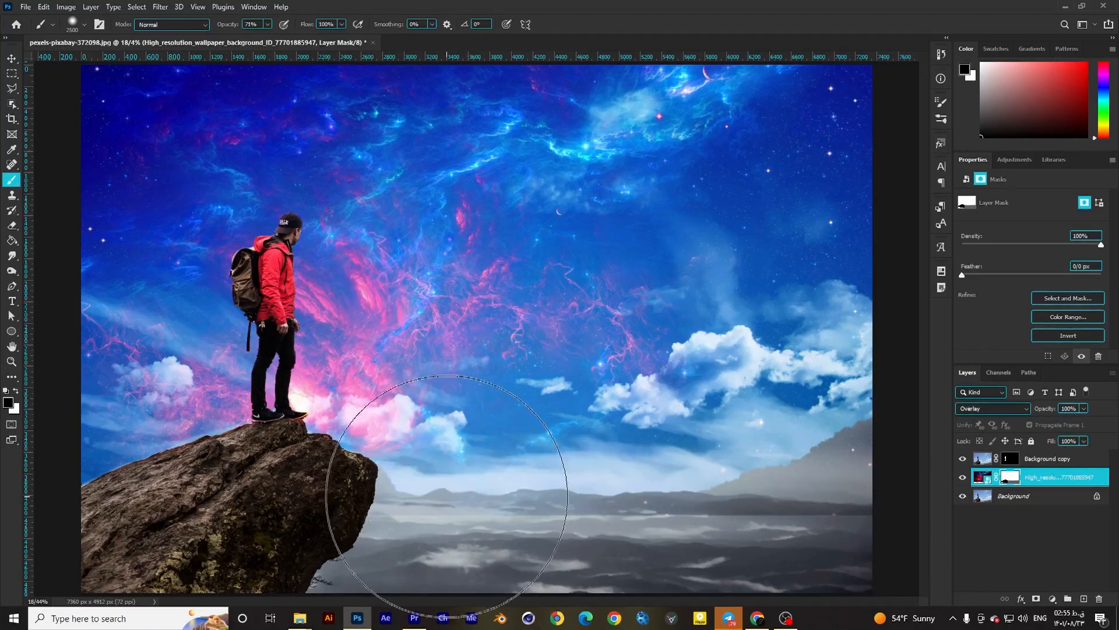
click(448, 489)
click(653, 484)
key(bracketright)
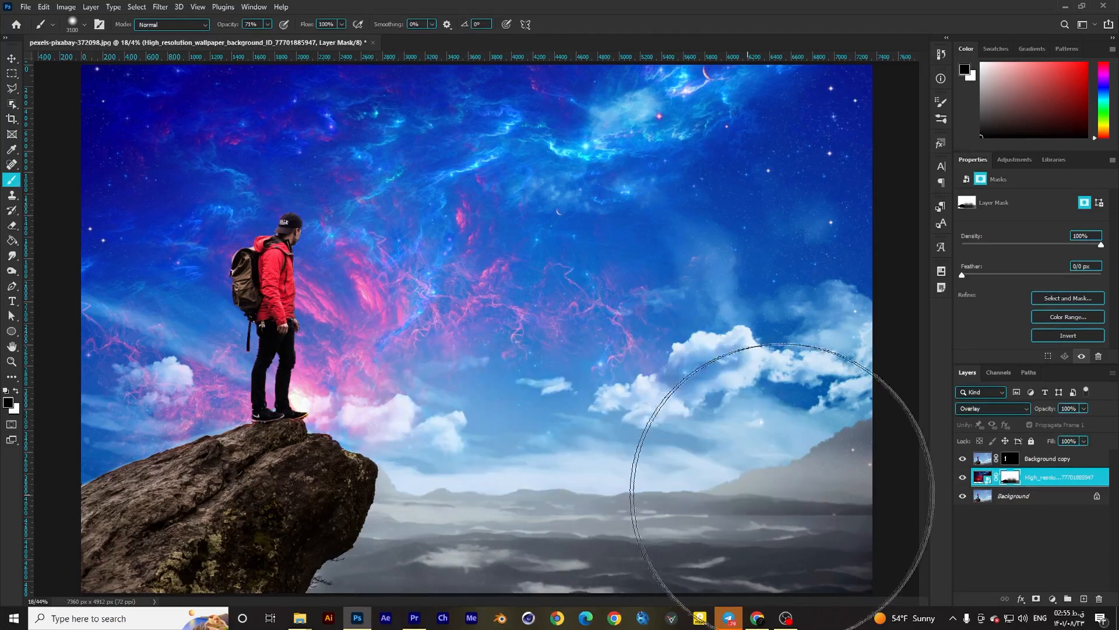
key(bracketright)
click(838, 445)
key(bracketright)
click(583, 467)
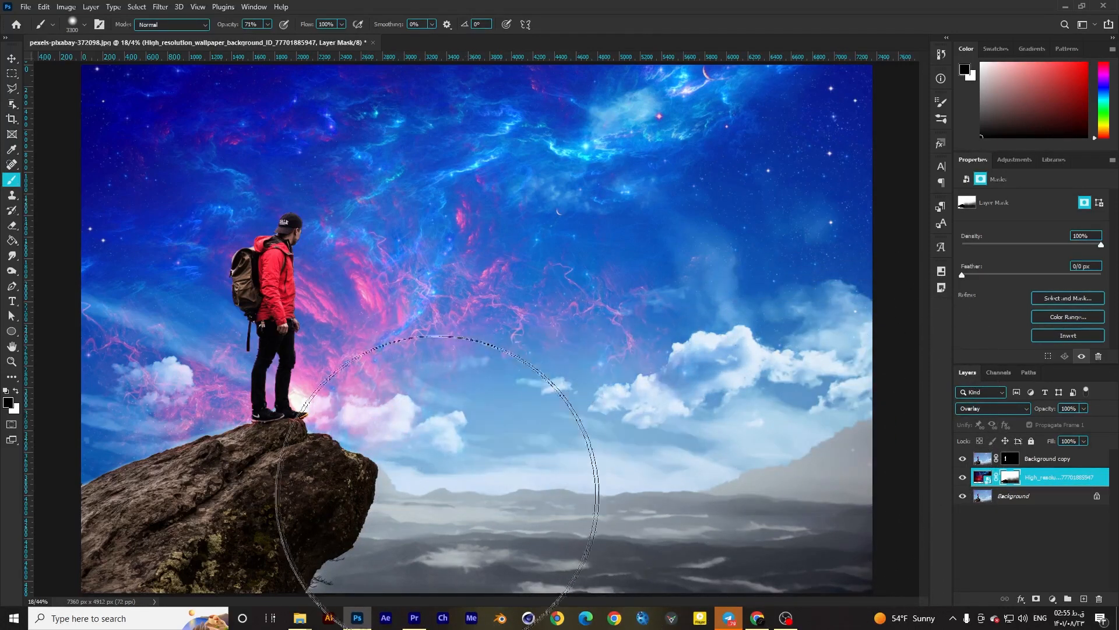
key(bracketright)
click(332, 489)
key(bracketleft)
click(98, 469)
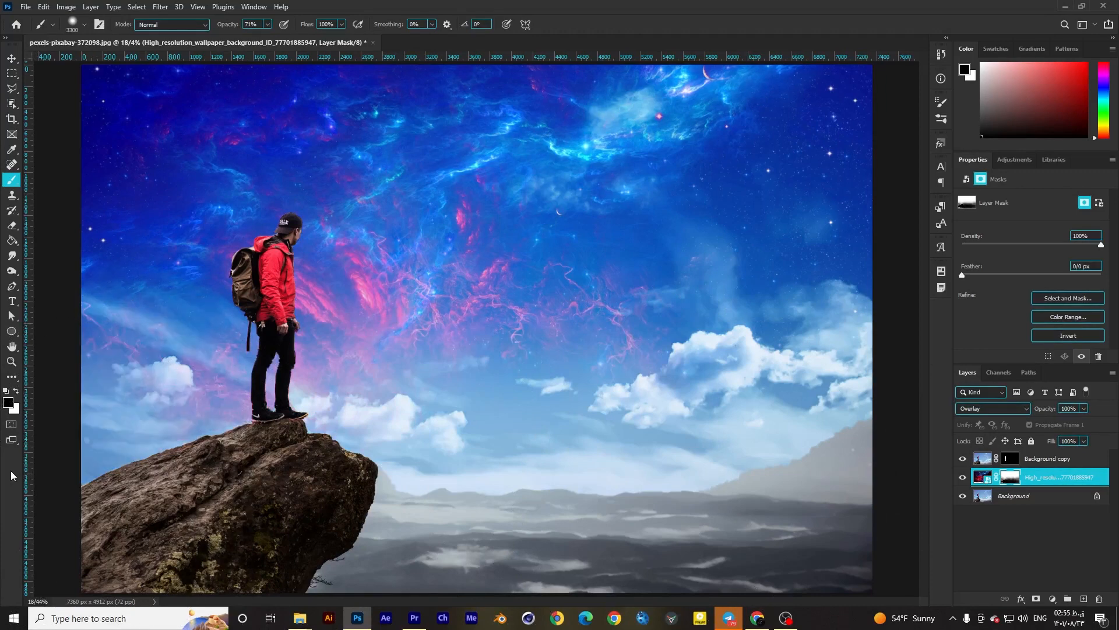
Stamp all visible layers into a new merged layer above the hiker cutout
click(11, 361)
alt+click(779, 450)
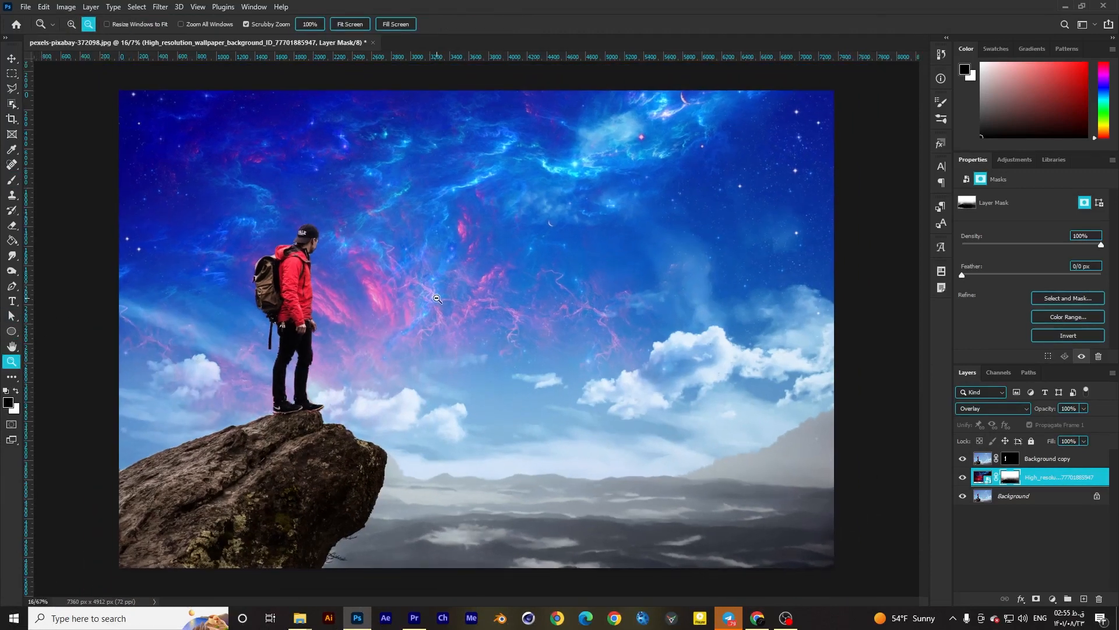
alt+click(779, 450)
click(1066, 459)
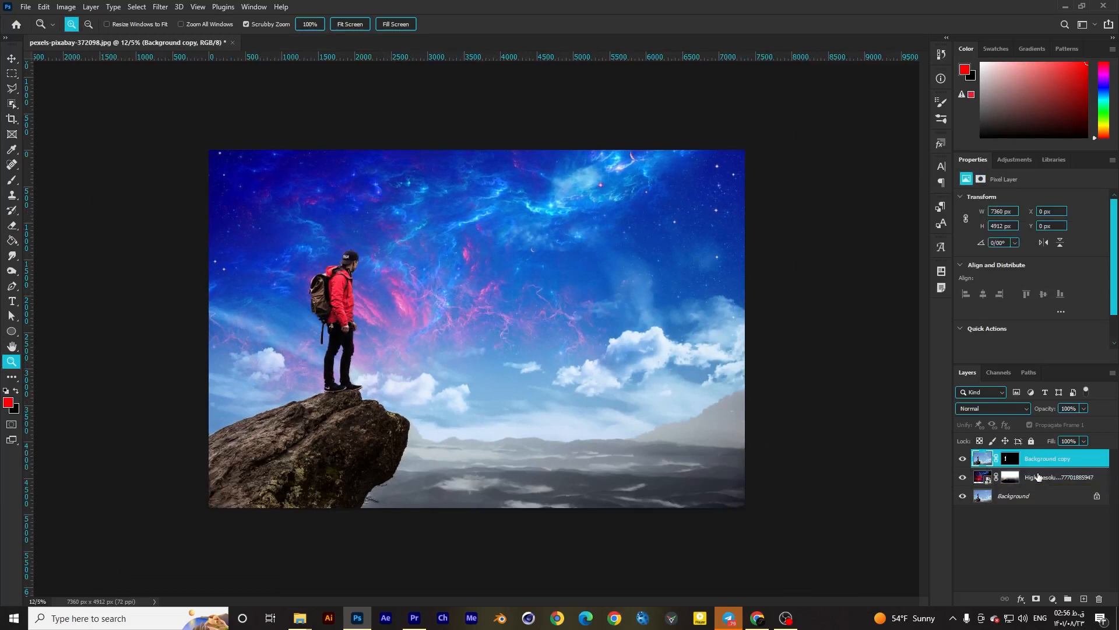
key(ctrl+alt+shift+e)
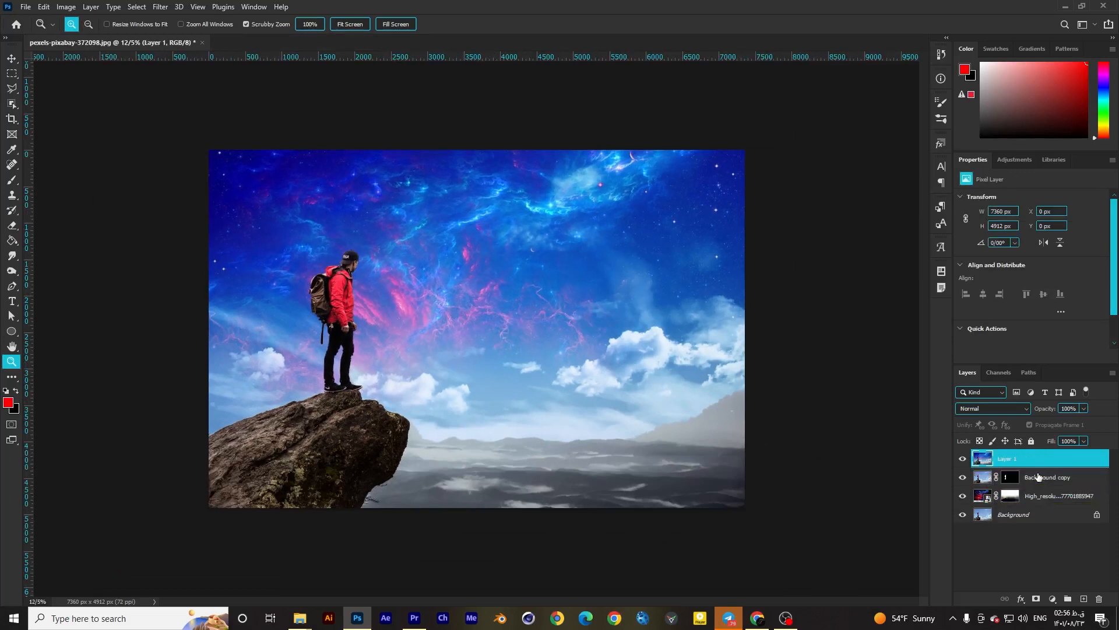
Open the merged layer in the Camera Raw Filter and set Contrast +44, Highlights -68, Shadows +20, Whites +40 and Blacks +35
click(161, 6)
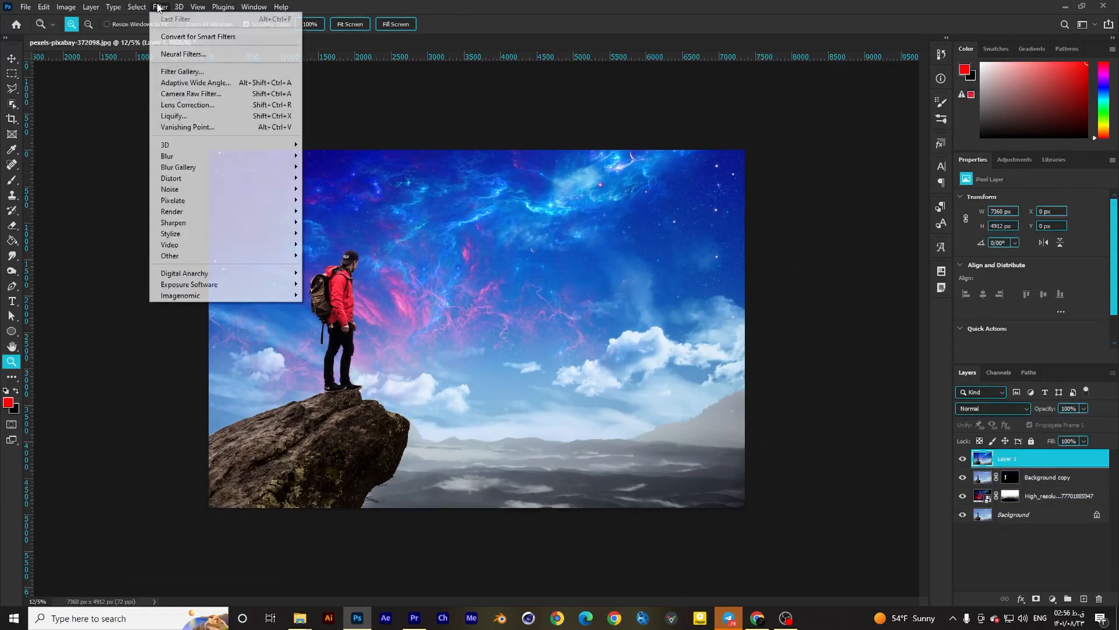
click(186, 93)
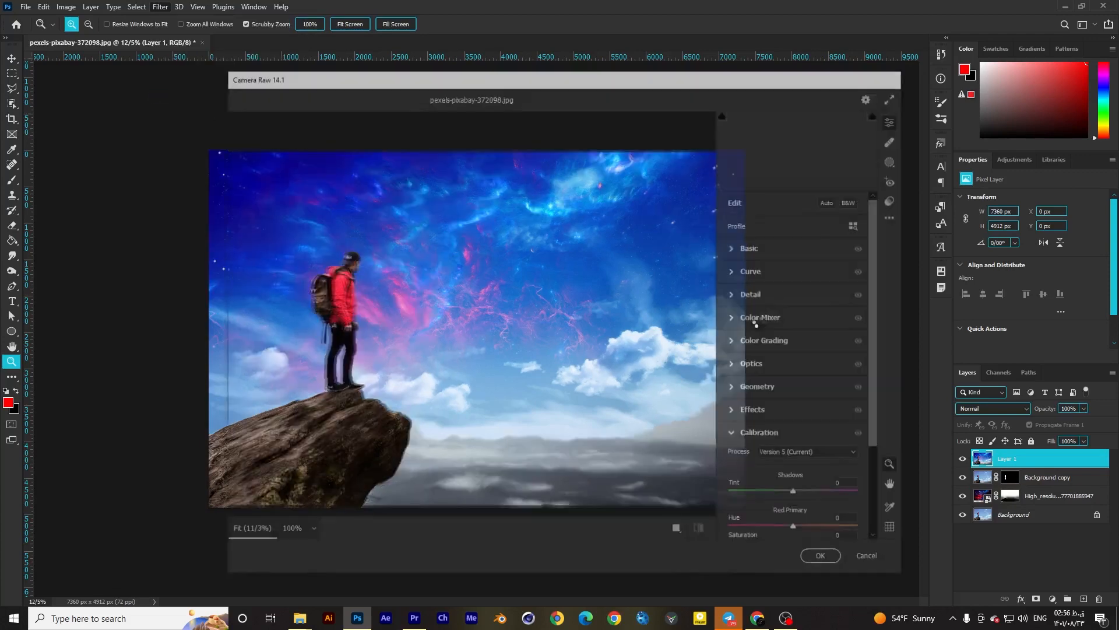
click(733, 249)
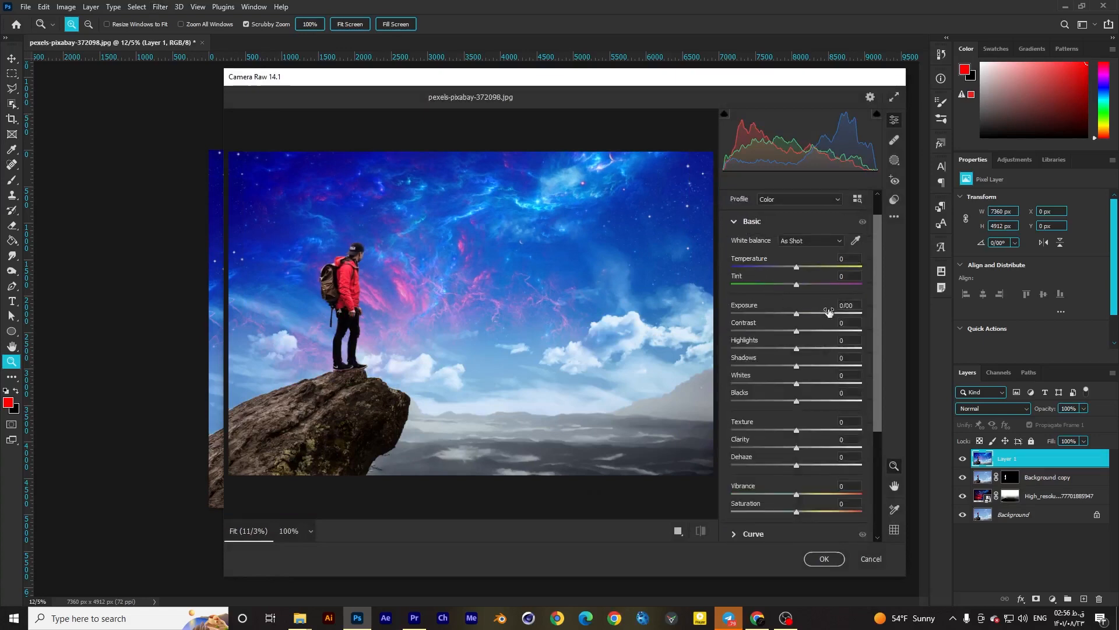
drag(832, 330, 822, 383)
click(819, 401)
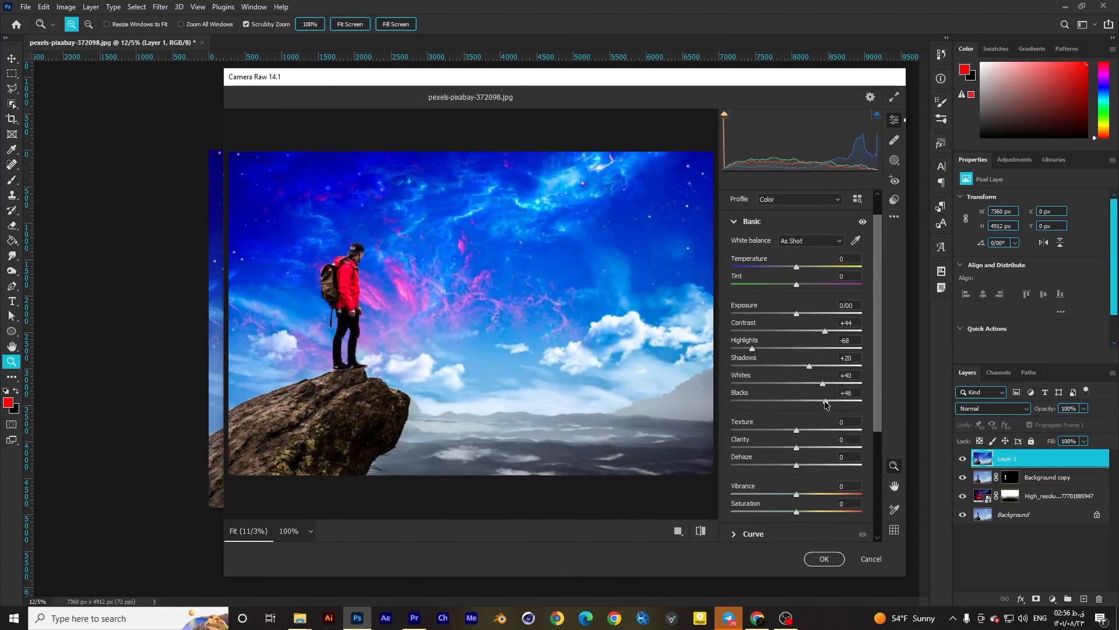
Set Texture to +40 and Clarity to +39, and cool the white balance with Temperature -17 and Tint -12
click(824, 447)
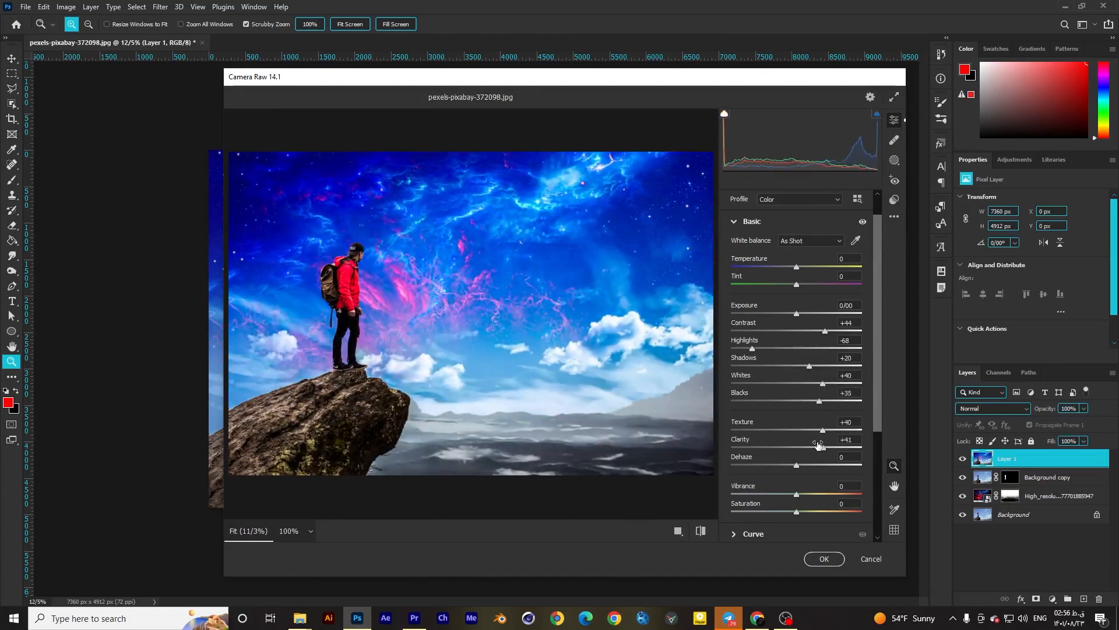
drag(811, 446, 810, 446)
drag(797, 267, 814, 285)
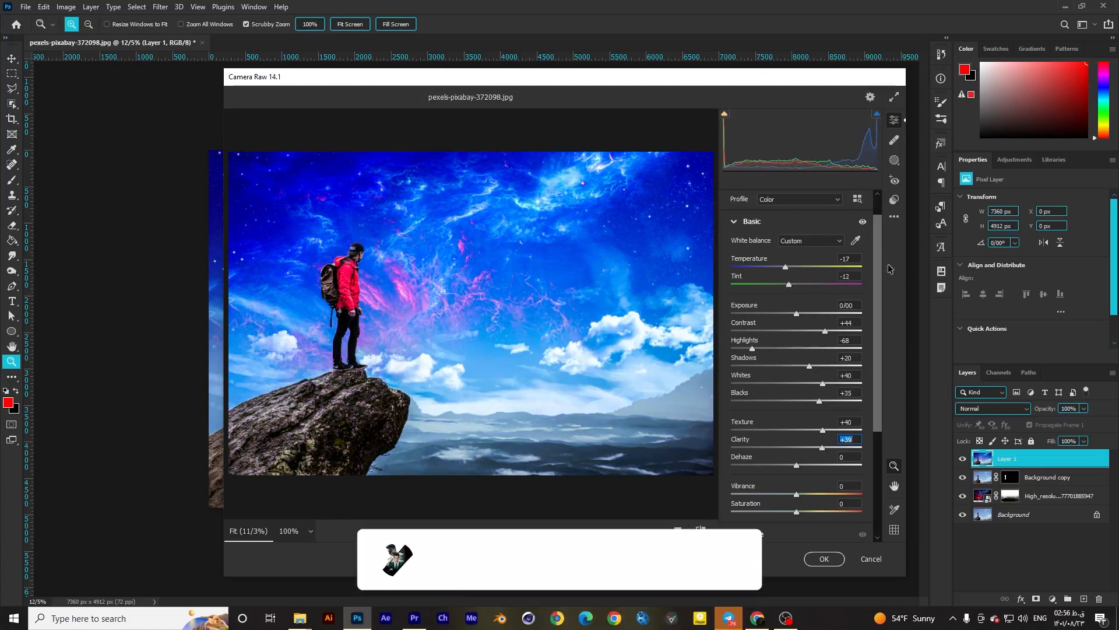
Add Grain of 38 and a slight dark vignette to the image in the Camera Raw effects
scroll(869, 419, down, 5)
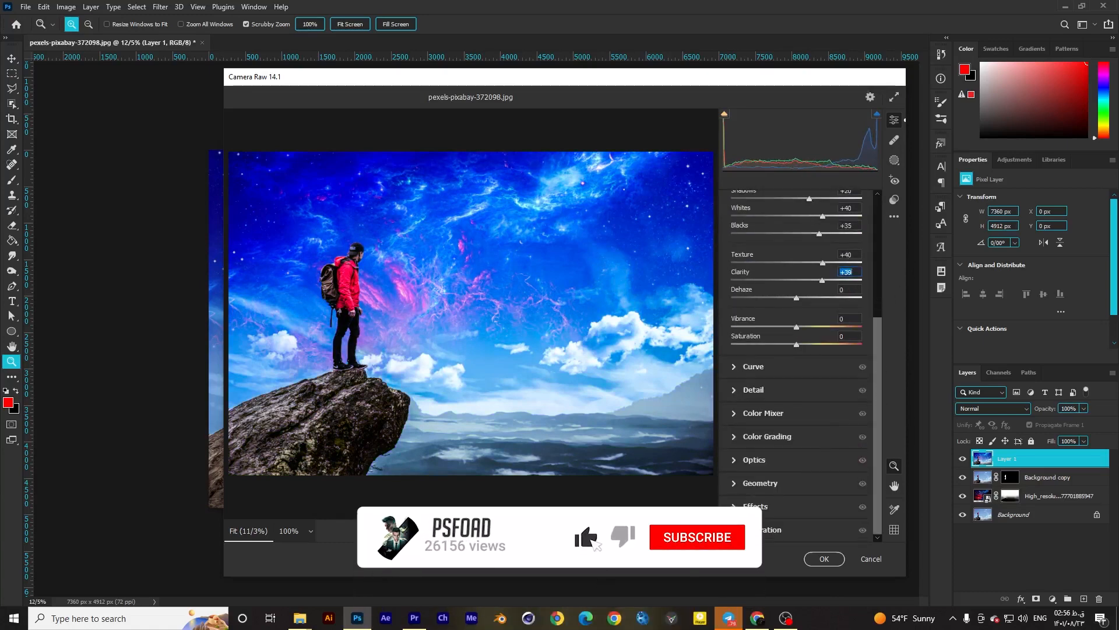
click(733, 506)
click(781, 439)
click(782, 461)
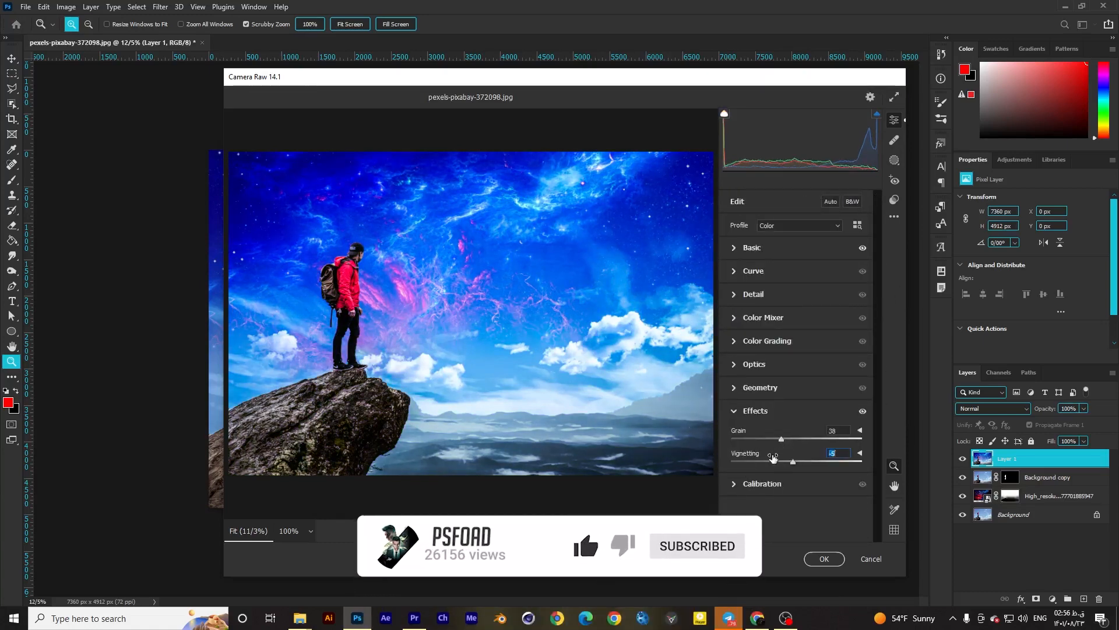
Calibrate the Red Primary hue to +6 and Green Primary hue to +14, shift the Blue Primary hue slightly negative, and apply the filter
click(729, 484)
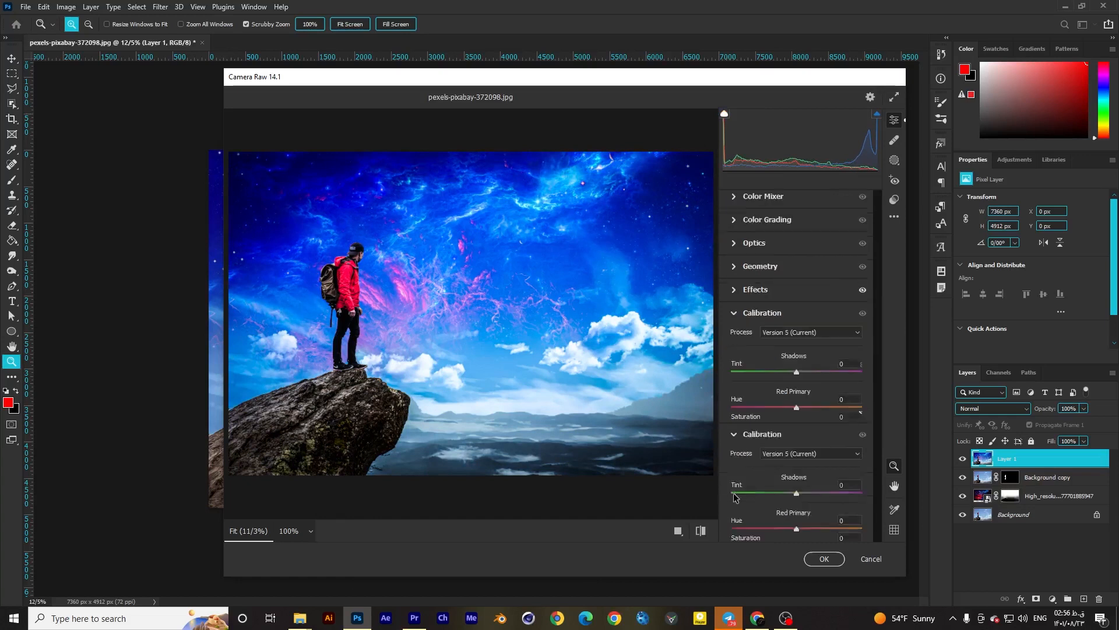
mouse_move(796, 411)
mouse_down()
mouse_move(775, 408)
mouse_move(831, 406)
mouse_move(796, 405)
mouse_up()
mouse_move(801, 457)
mouse_down()
mouse_move(839, 461)
mouse_move(771, 464)
mouse_move(846, 465)
mouse_move(809, 473)
mouse_up()
mouse_move(796, 409)
mouse_down()
mouse_move(785, 408)
mouse_move(801, 411)
mouse_up()
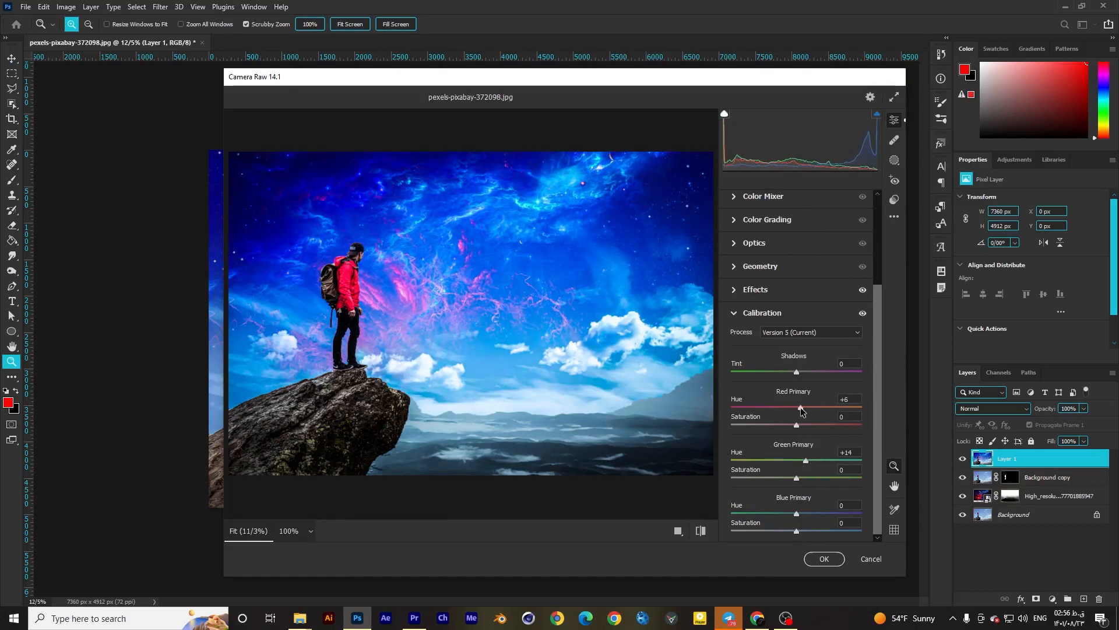
mouse_move(801, 514)
mouse_down()
mouse_move(832, 513)
mouse_move(791, 514)
mouse_up()
click(824, 558)
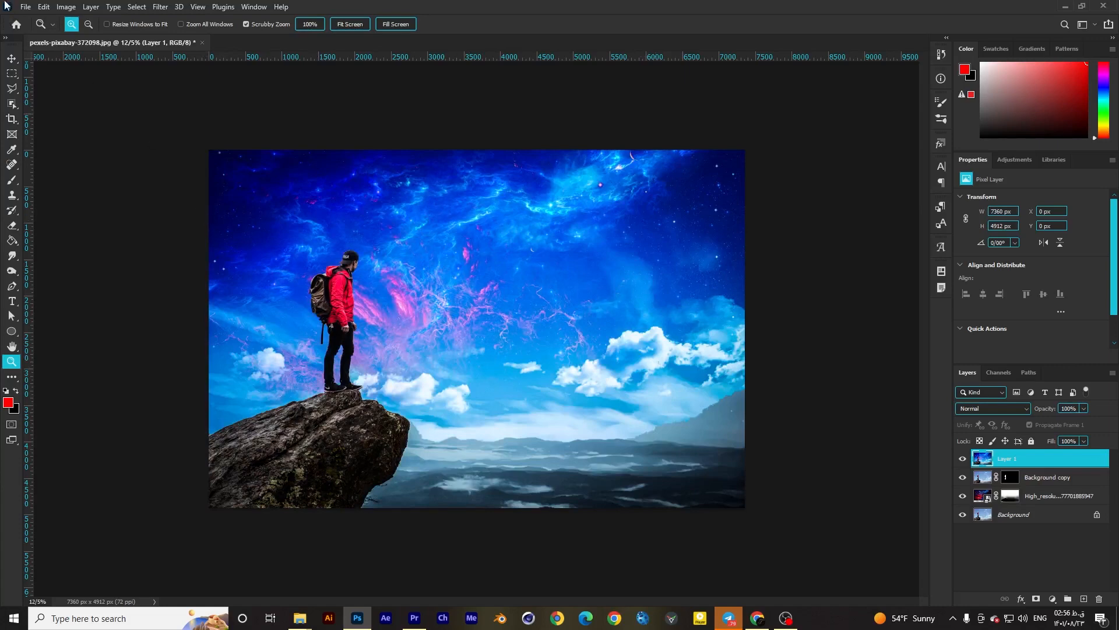
Start saving a copy of the composite on the computer and choose JPEG (*.JPG;*.JPEG;*.JPE) as its file type
click(25, 7)
click(25, 6)
click(25, 7)
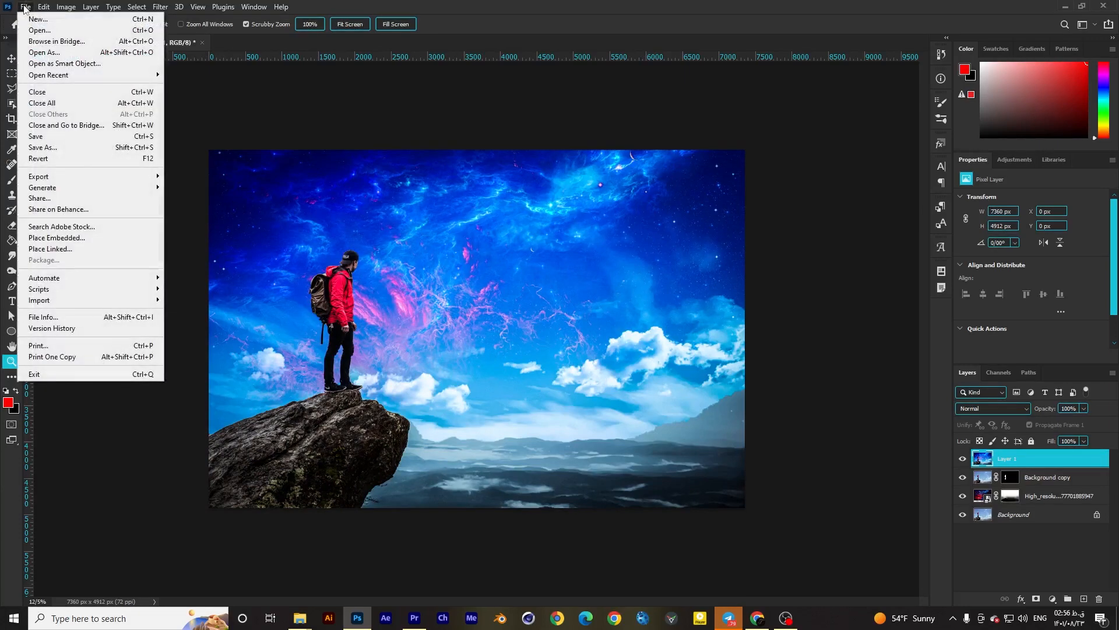
click(72, 148)
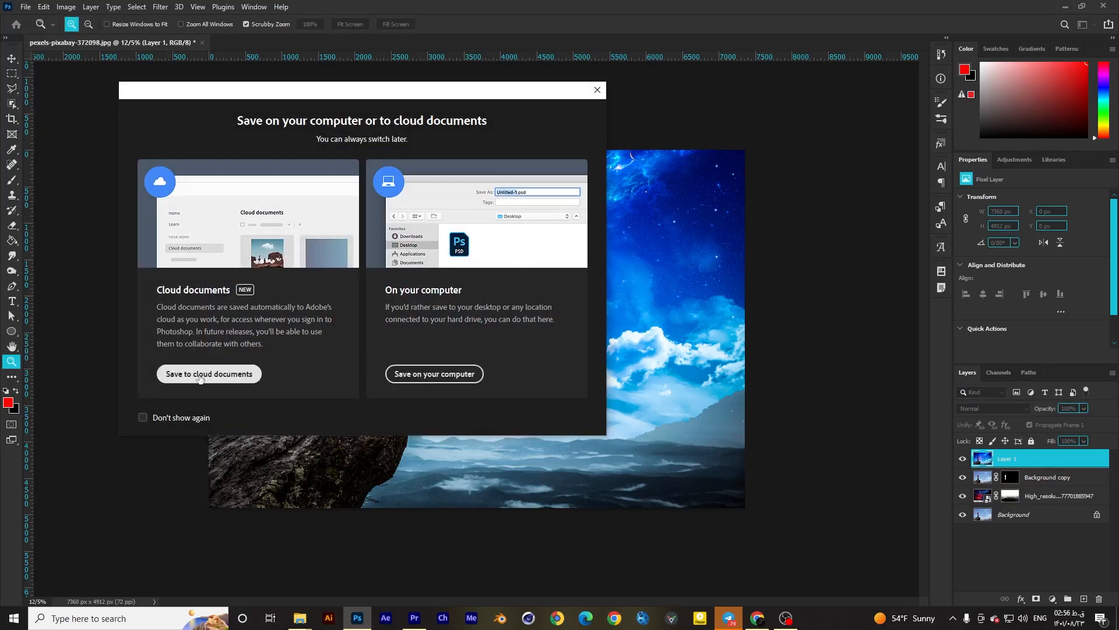
click(408, 374)
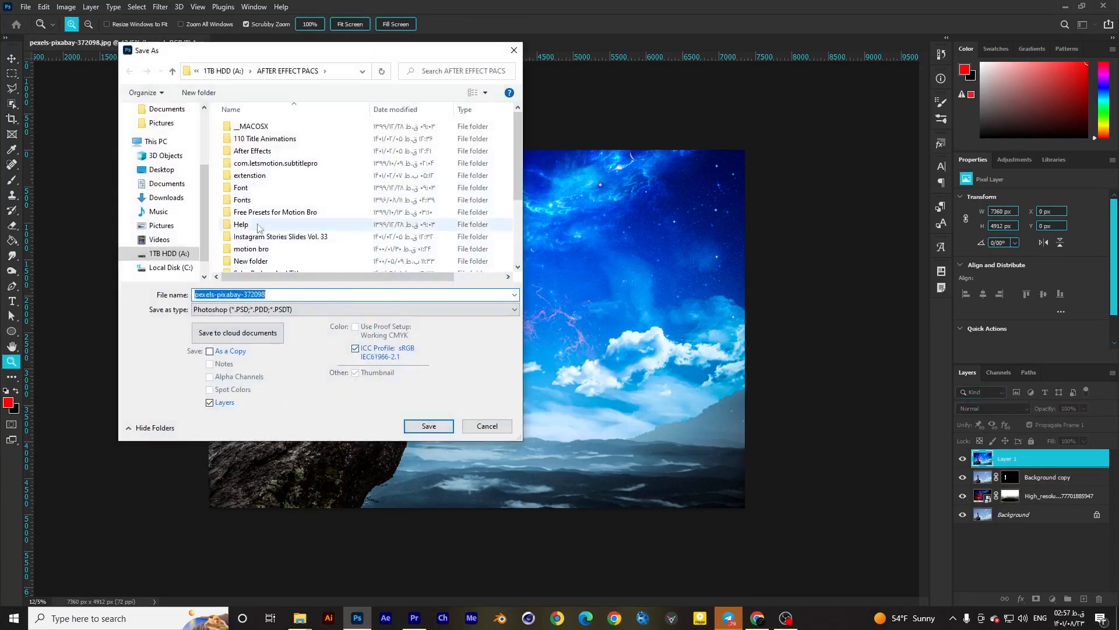
click(258, 316)
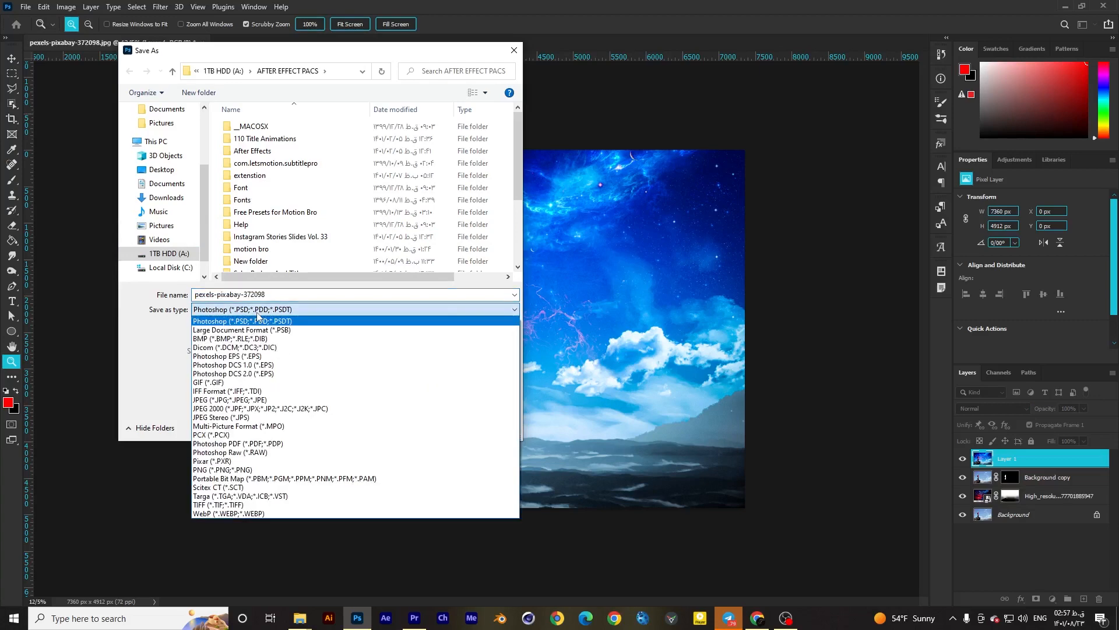
click(257, 314)
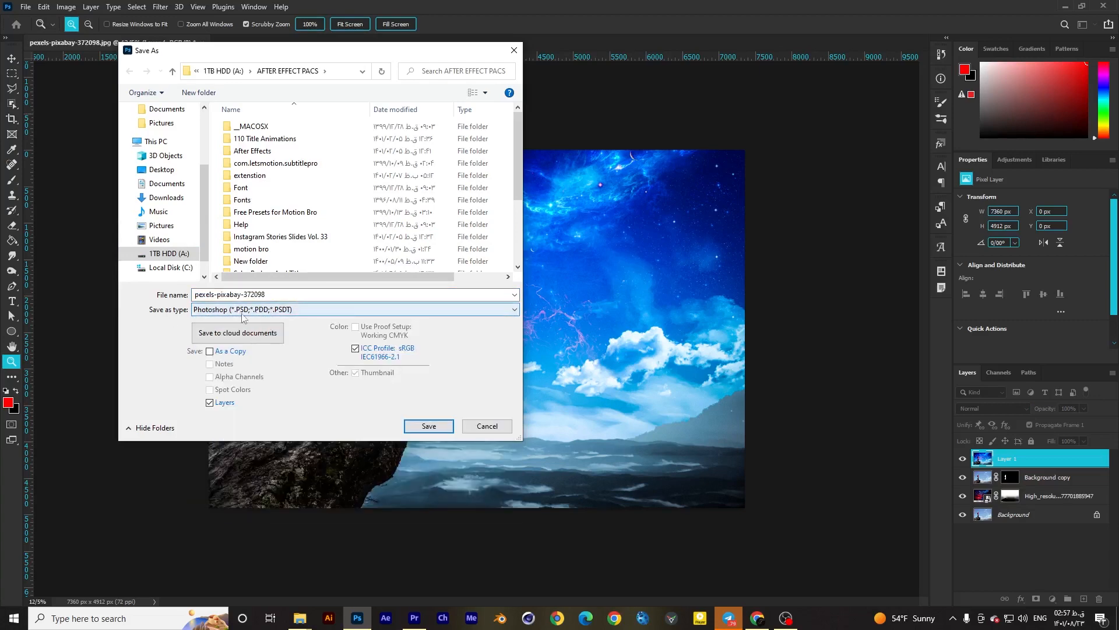
click(244, 315)
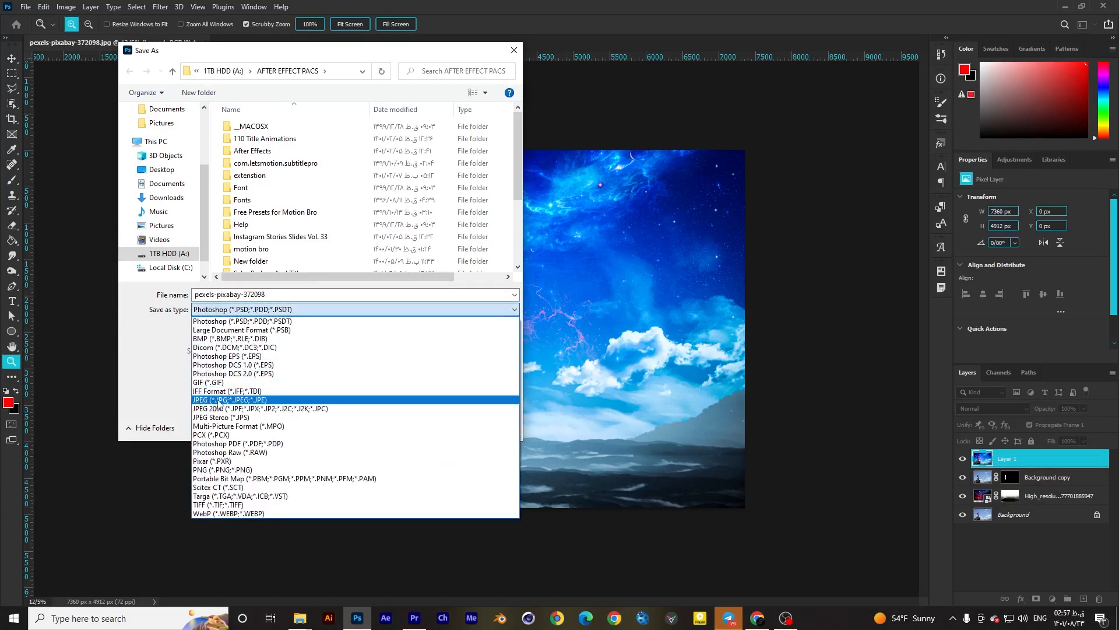
click(215, 400)
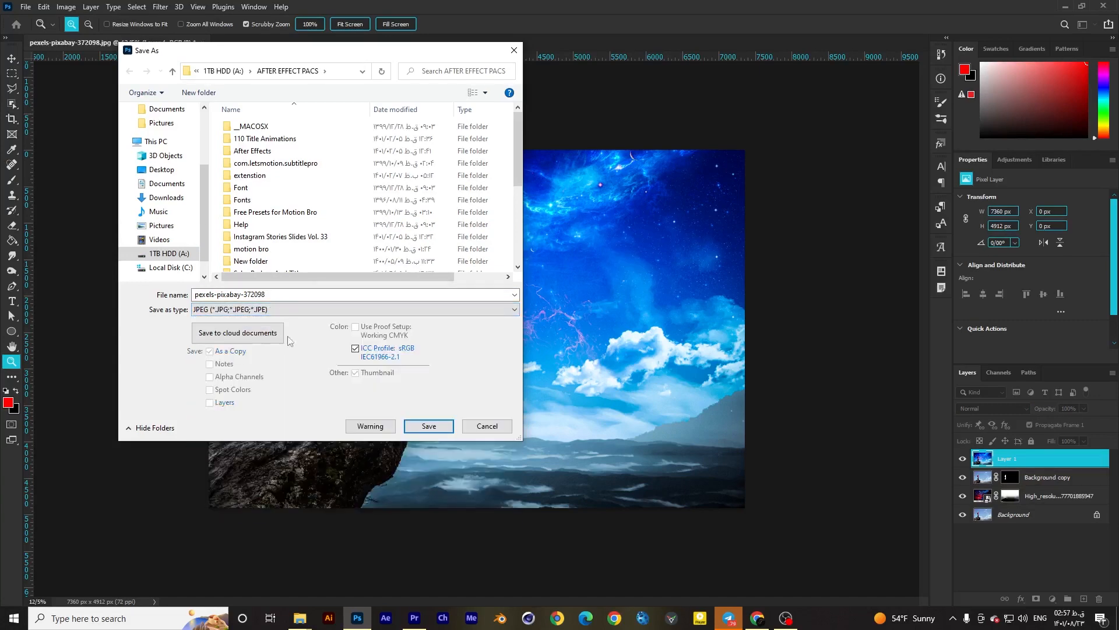
Keep the existing JPEG from being overwritten and save the copy under the name pexels-pixabay-372098ss
click(433, 427)
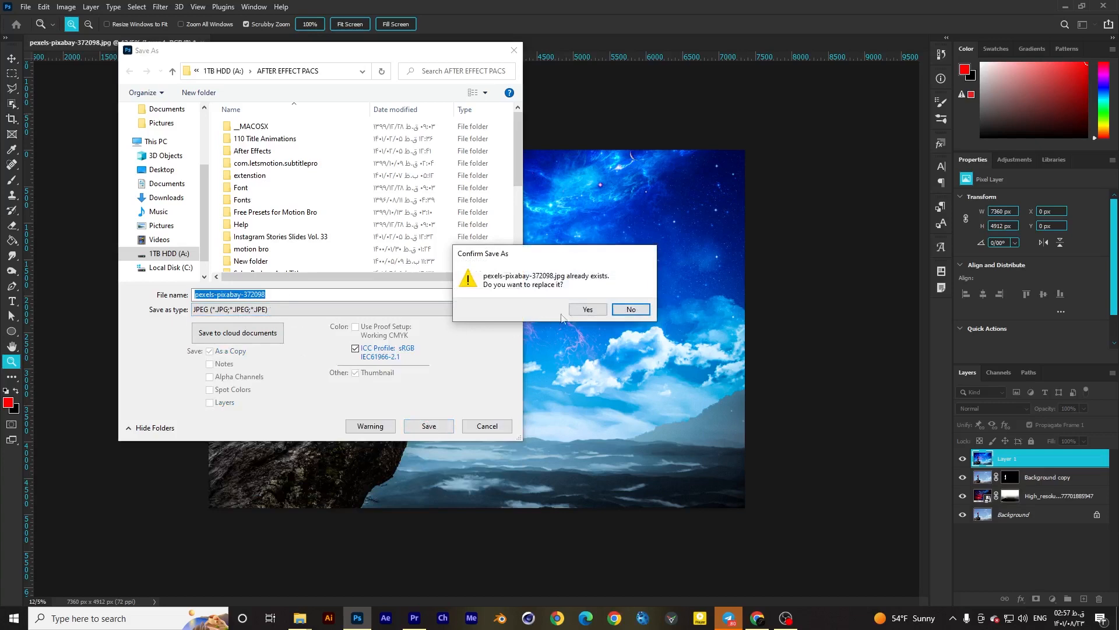
click(632, 310)
click(312, 294)
text(ss)
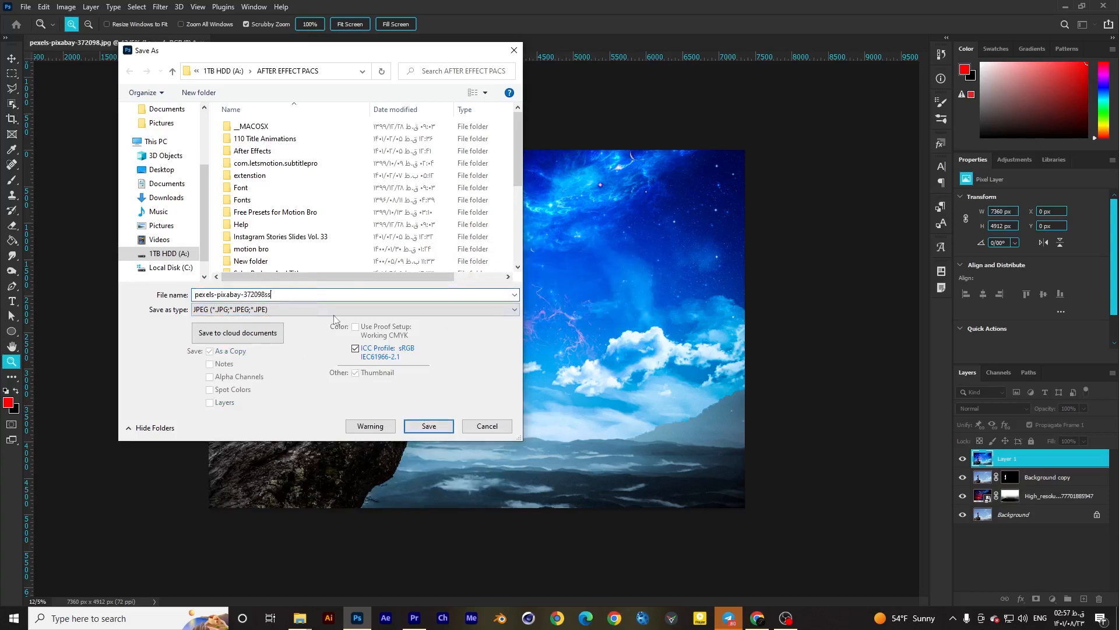
click(429, 427)
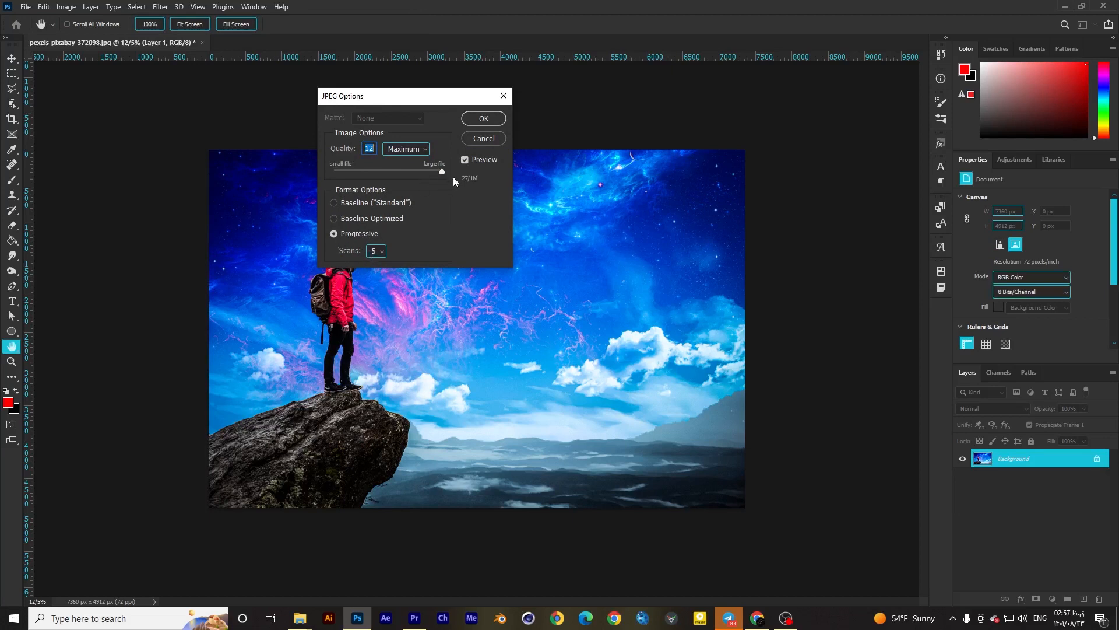
Lower the JPEG quality slightly below the maximum and complete the save
key(Down)
click(426, 170)
click(482, 120)
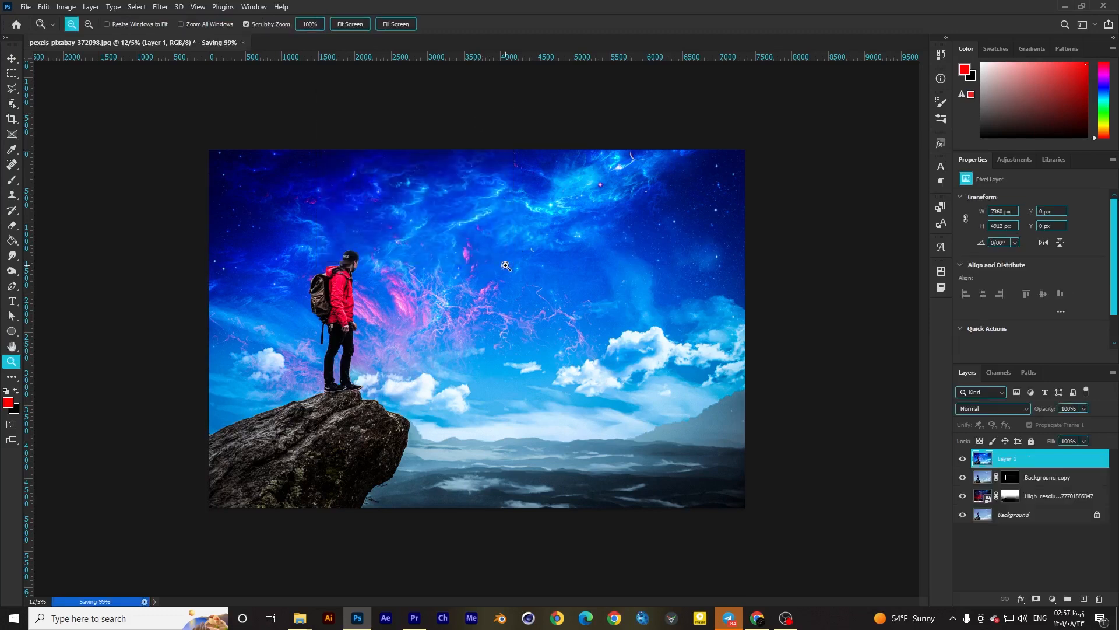